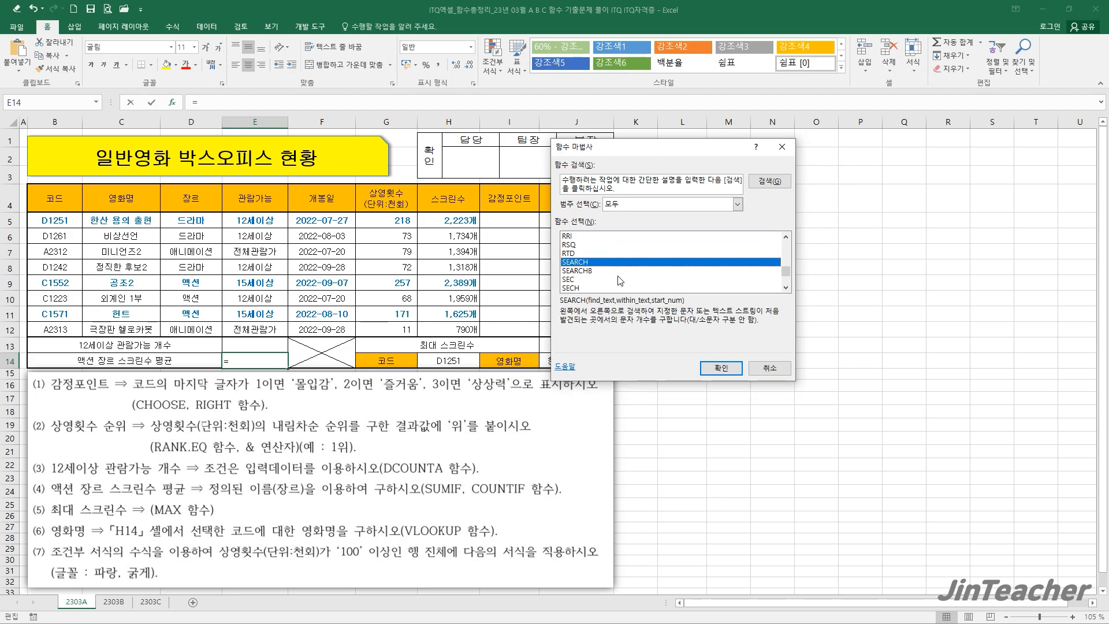
# Insert the SUMIF function into cell E14 and review the purpose of its arguments
pyautogui.scroll(-3, 619, 281)
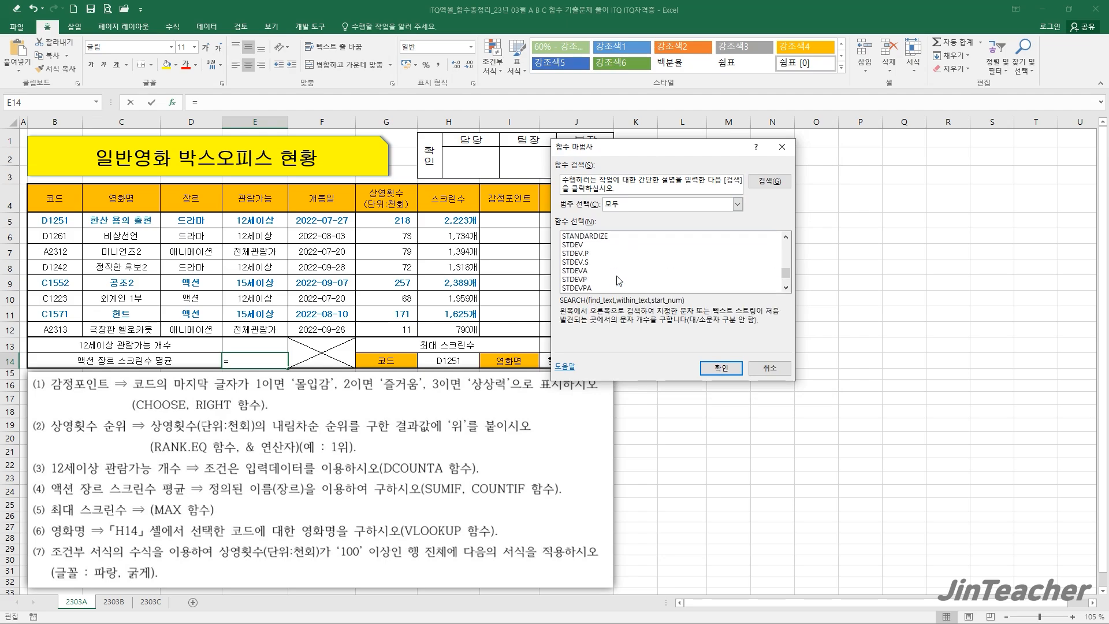
pyautogui.click(598, 279)
pyautogui.click(709, 373)
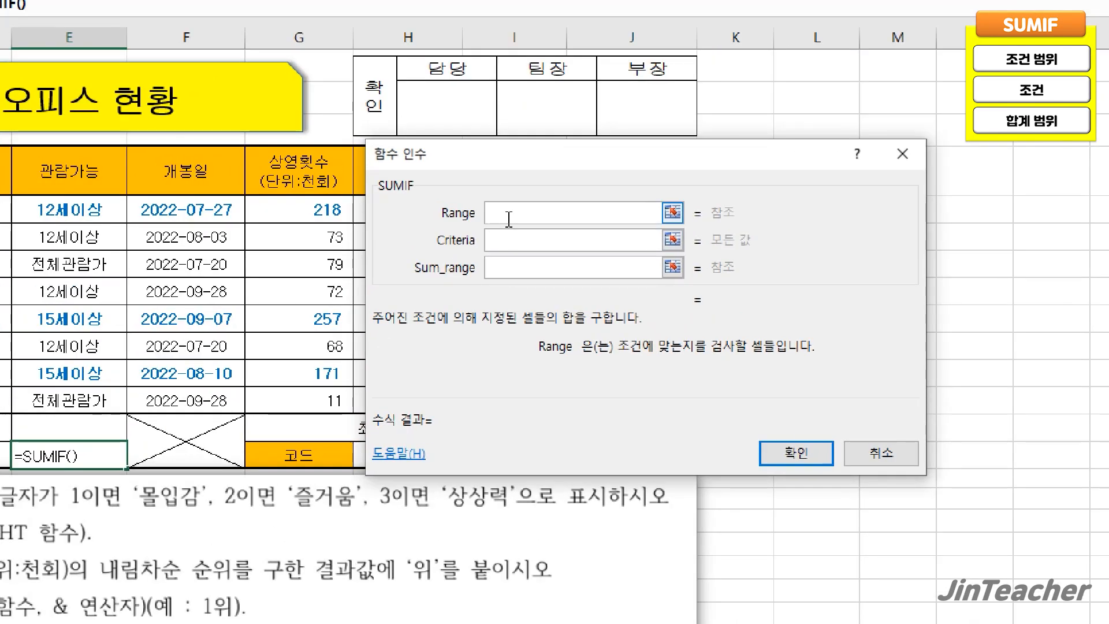
pyautogui.click(498, 241)
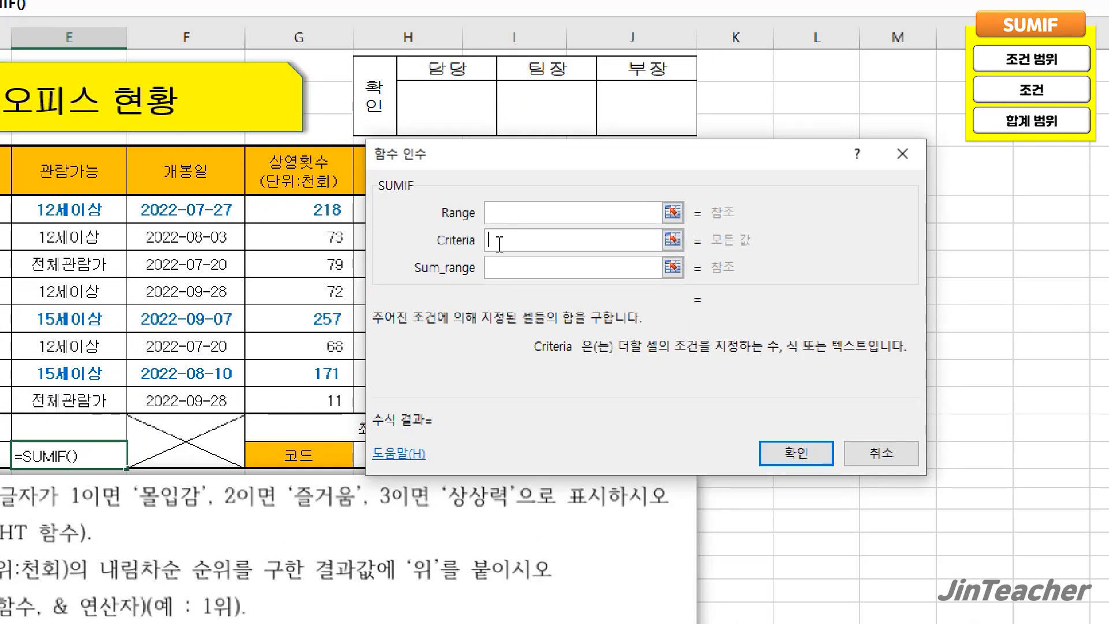
pyautogui.click(512, 267)
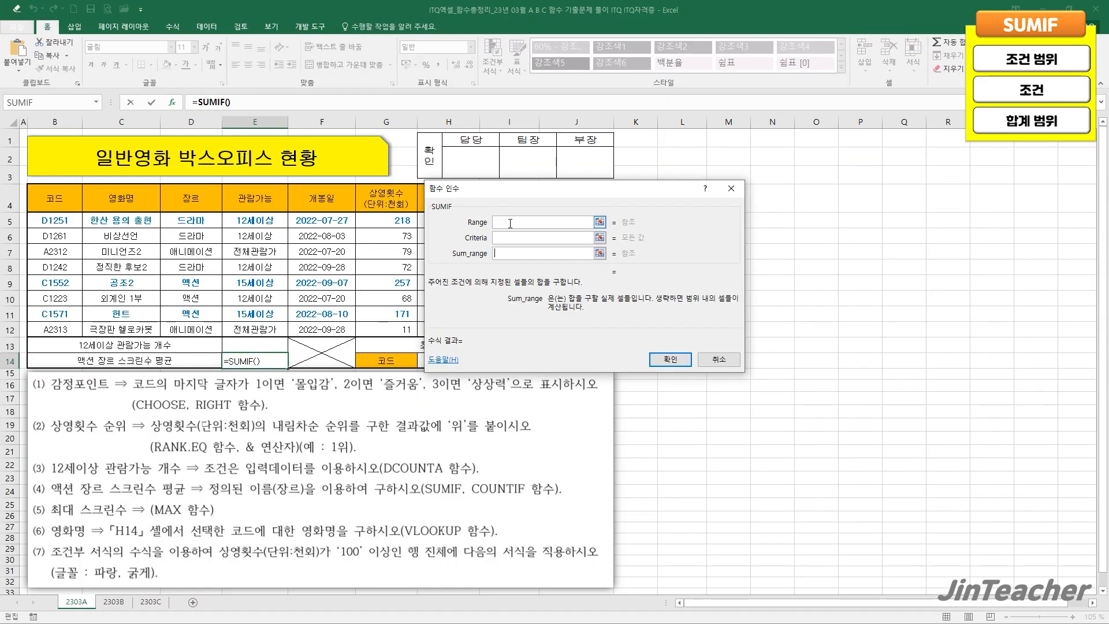
# Complete SUMIF in E14 with the named range 장르, criterion D9 and sum range H5:H12
pyautogui.click(515, 213)
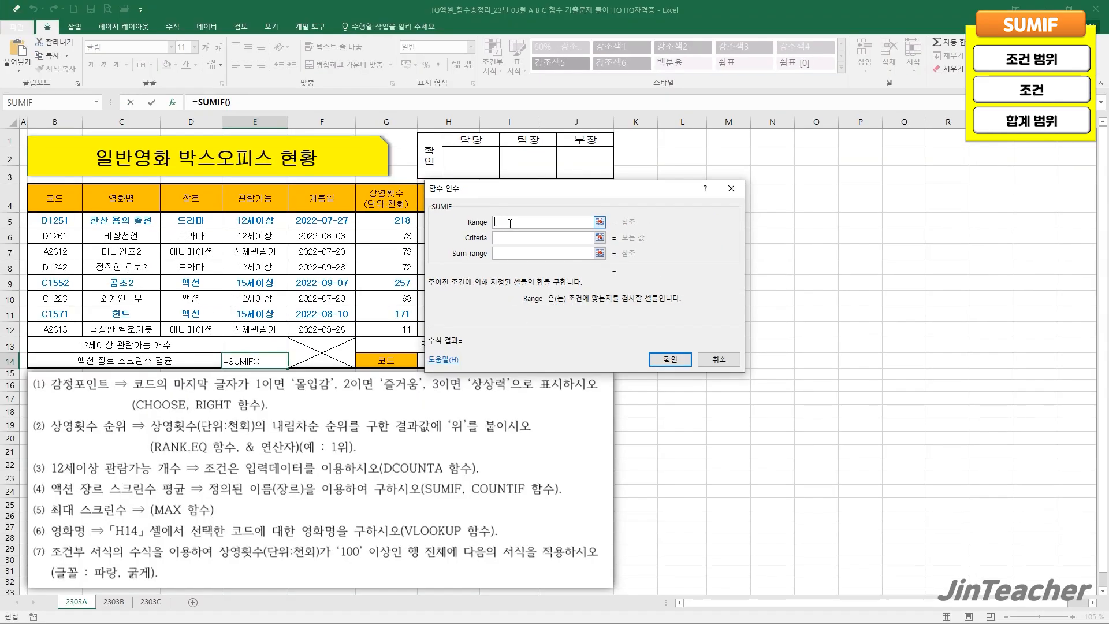
pyautogui.moveTo(191, 220); pyautogui.dragTo(191, 329)
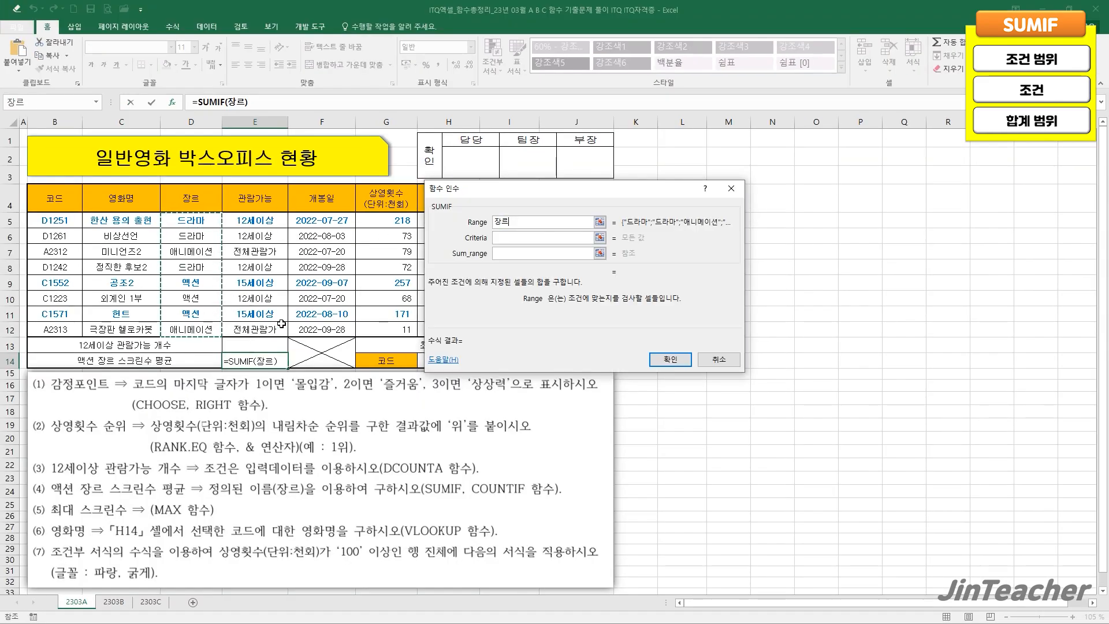
pyautogui.click(510, 240)
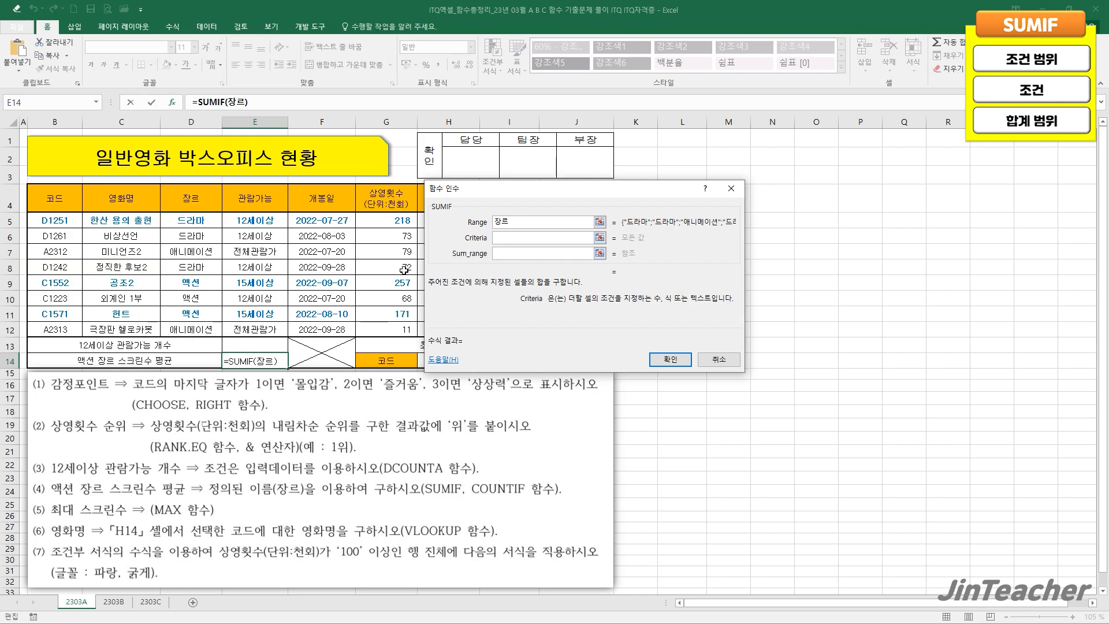
pyautogui.click(208, 283)
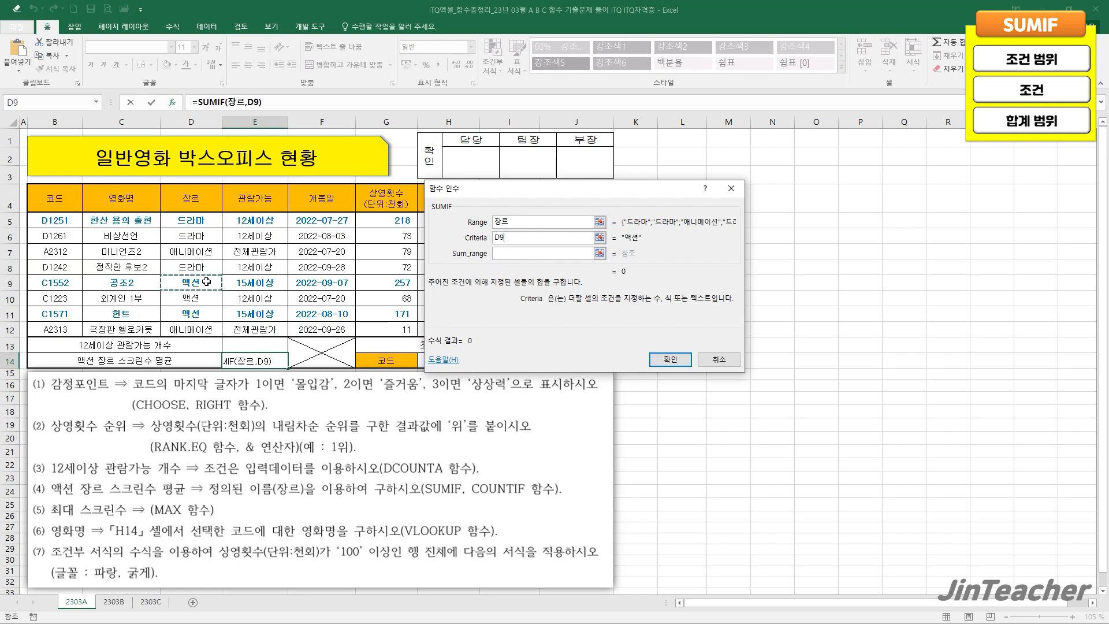
pyautogui.click(504, 255)
pyautogui.moveTo(458, 307); pyautogui.dragTo(517, 304)
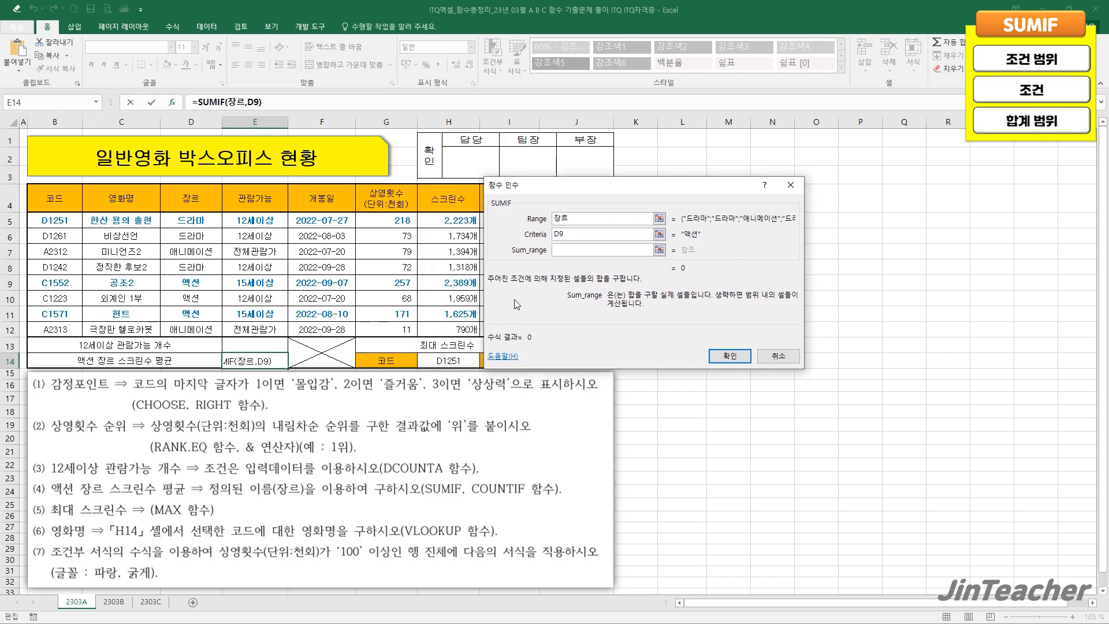
pyautogui.moveTo(456, 222); pyautogui.dragTo(455, 329)
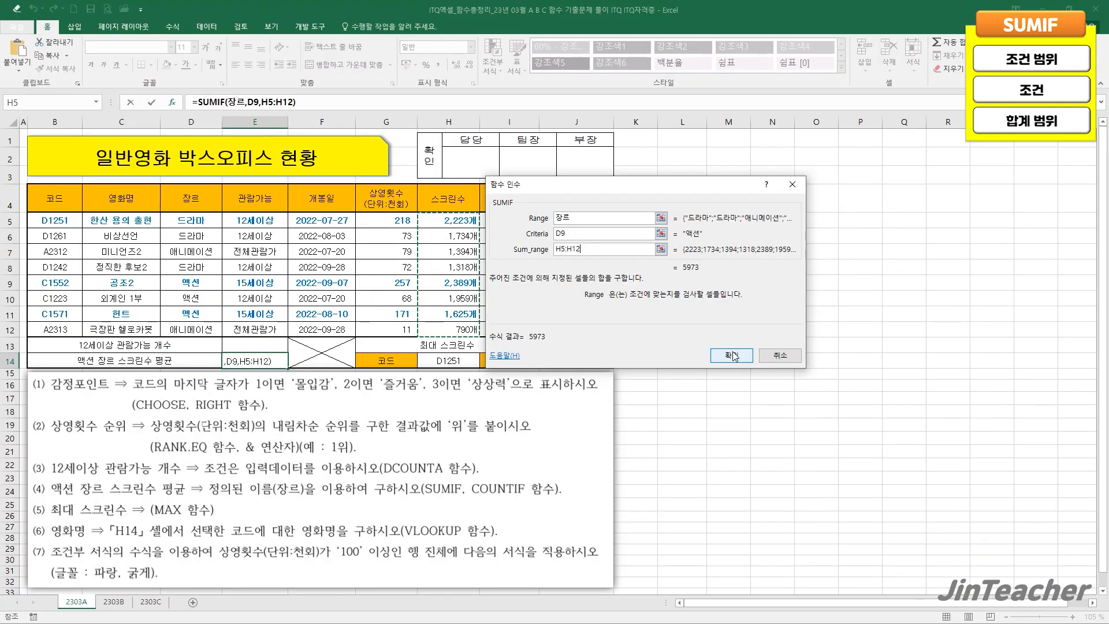
pyautogui.click(773, 418)
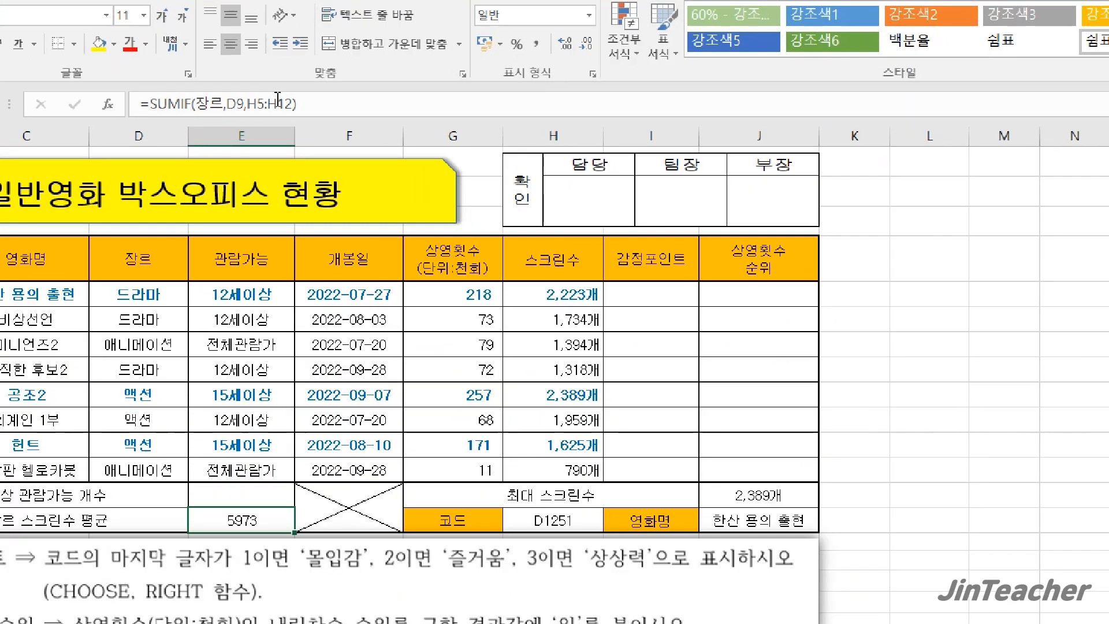
# Append a division operator to the SUMIF formula in E14 and insert the COUNTIF function as the divisor
pyautogui.click(306, 102)
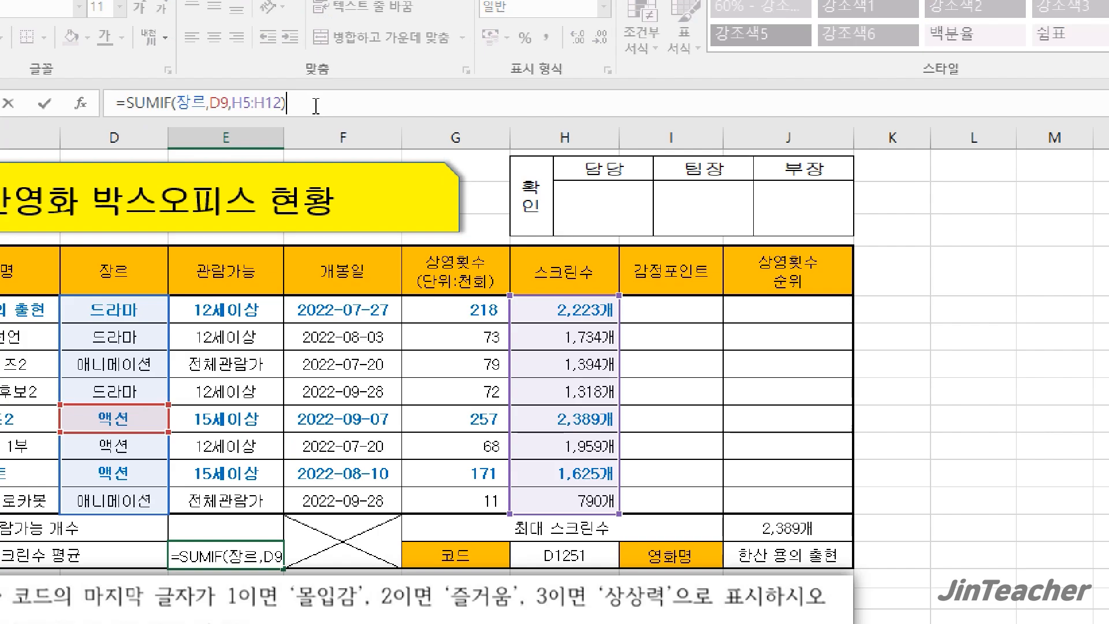
pyautogui.write('/')
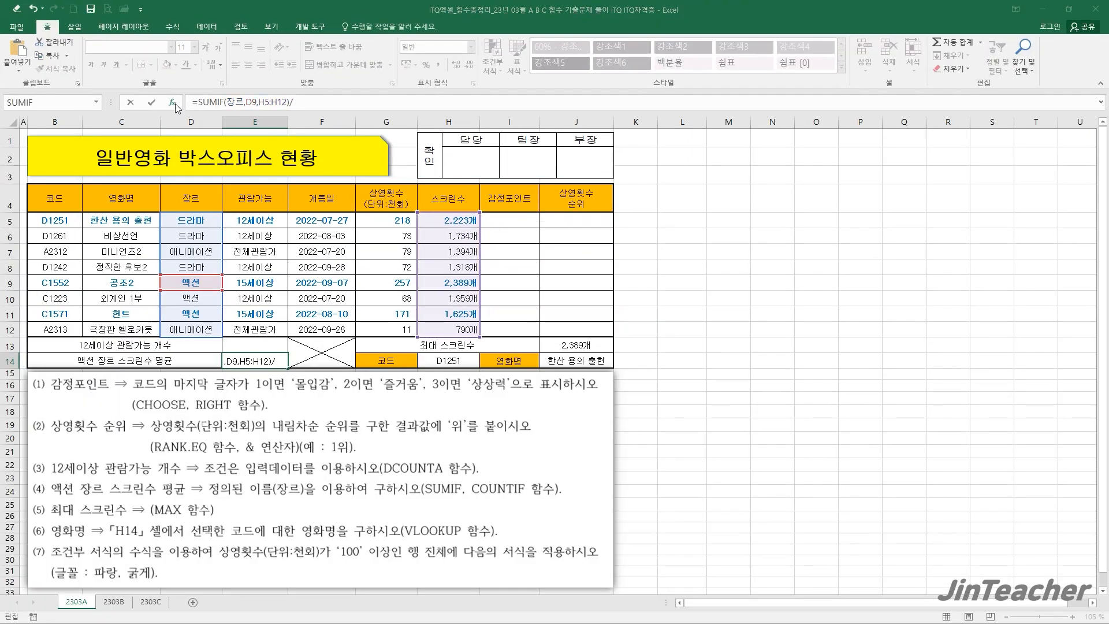
pyautogui.click(172, 102)
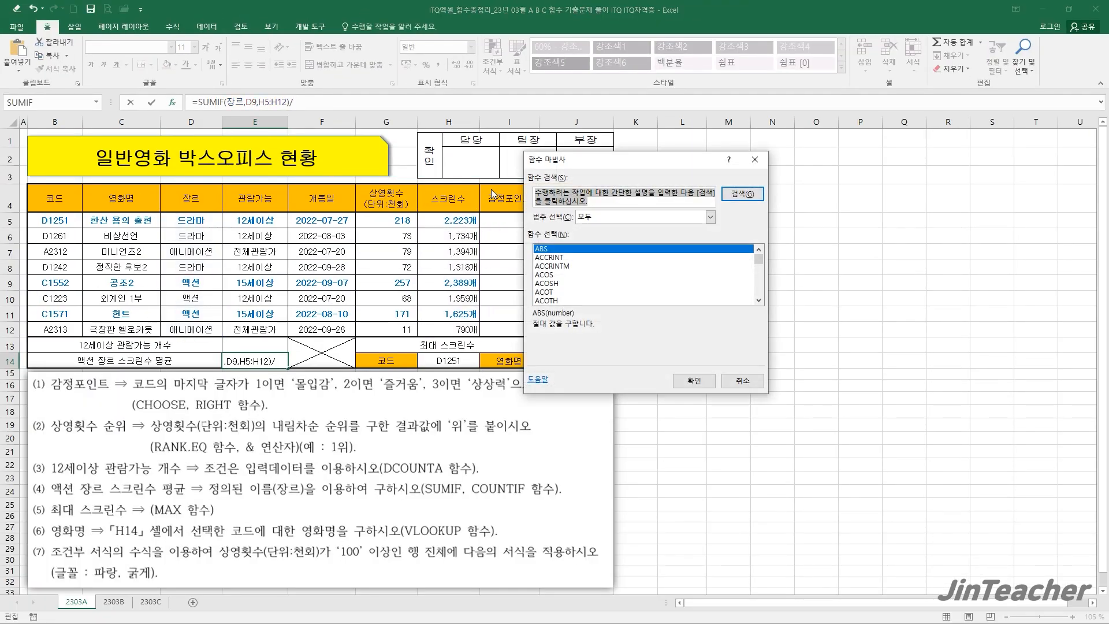
pyautogui.moveTo(611, 167); pyautogui.dragTo(551, 135)
pyautogui.click(559, 235)
pyautogui.press('c')
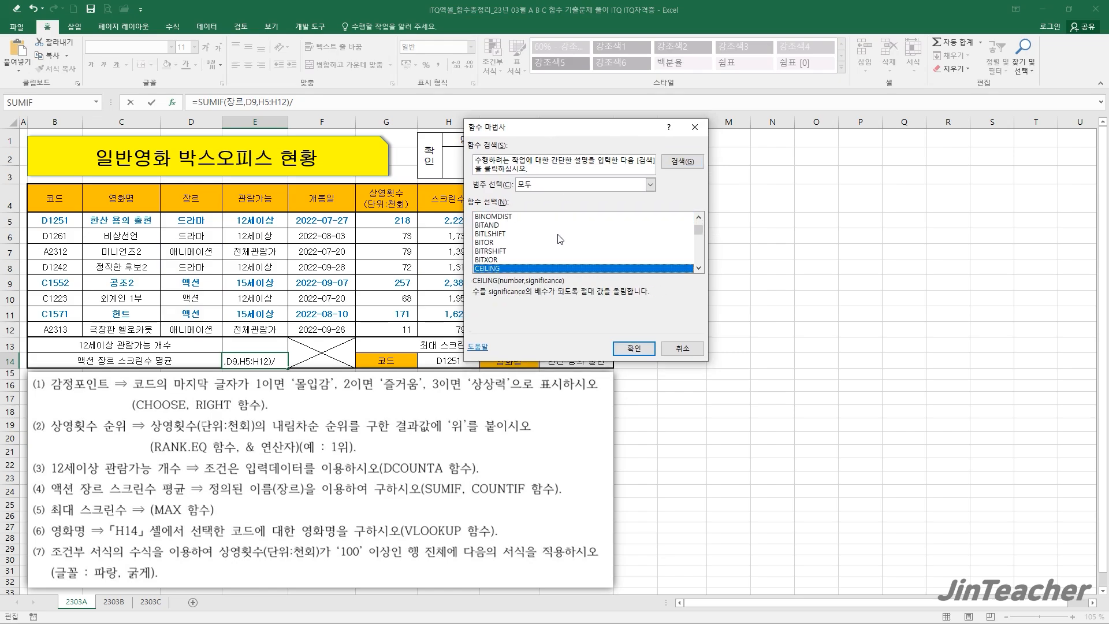
pyautogui.scroll(-4, 558, 241)
pyautogui.scroll(-7, 558, 242)
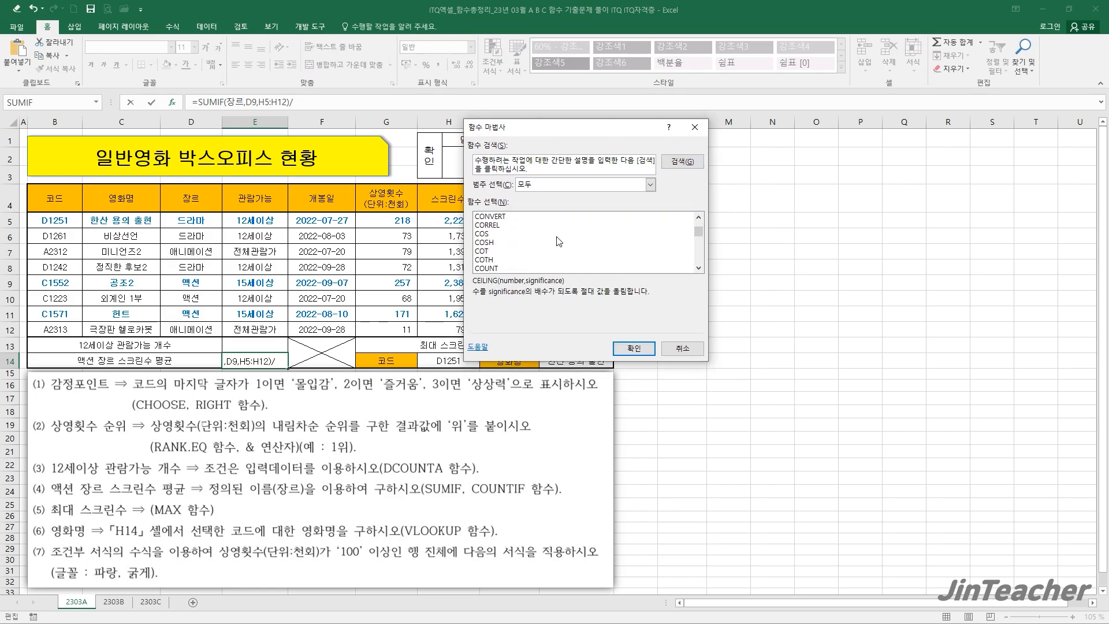
pyautogui.click(513, 268)
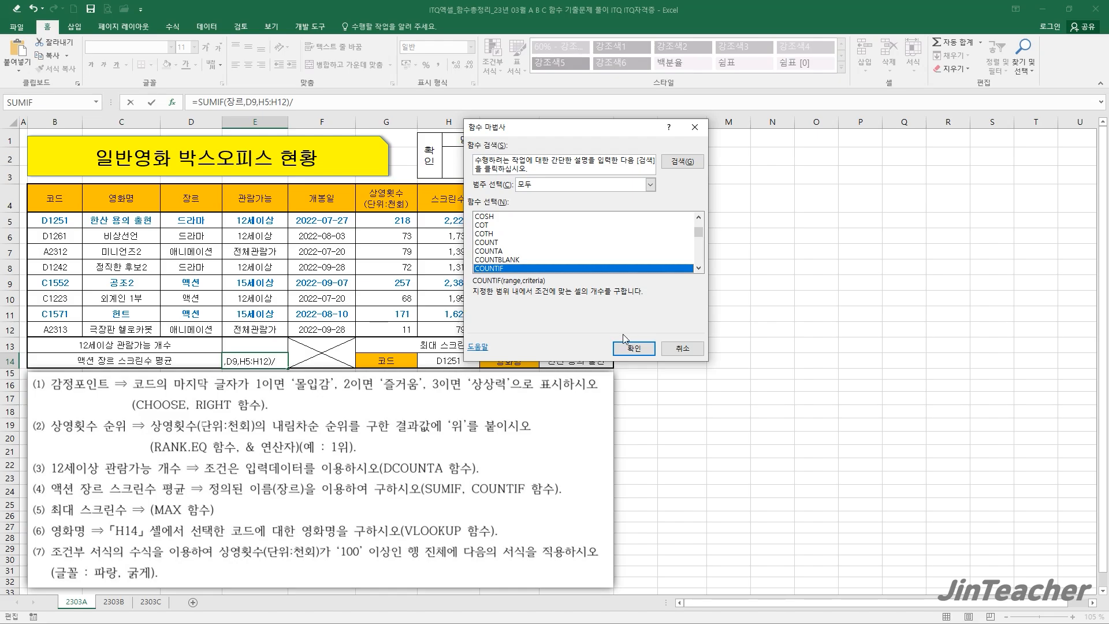
pyautogui.click(633, 348)
# Complete COUNTIF with the named range 장르 and criterion D9 to average the screen counts of action films
pyautogui.moveTo(518, 266); pyautogui.dragTo(326, 293)
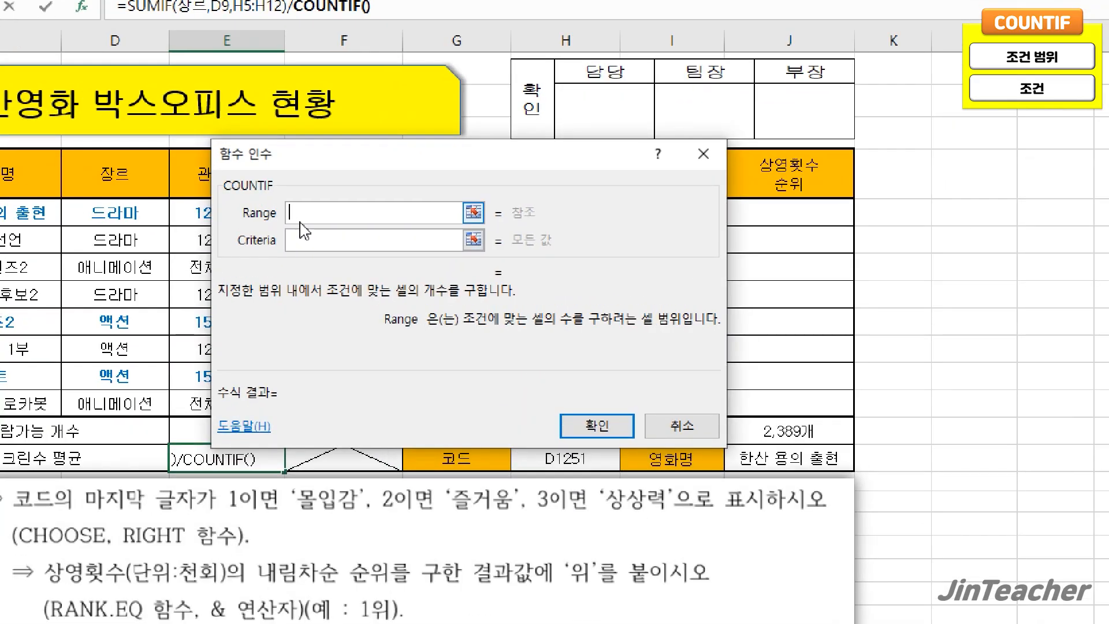
pyautogui.click(322, 237)
pyautogui.click(321, 212)
pyautogui.click(127, 223)
pyautogui.moveTo(139, 222); pyautogui.dragTo(153, 401)
pyautogui.click(369, 240)
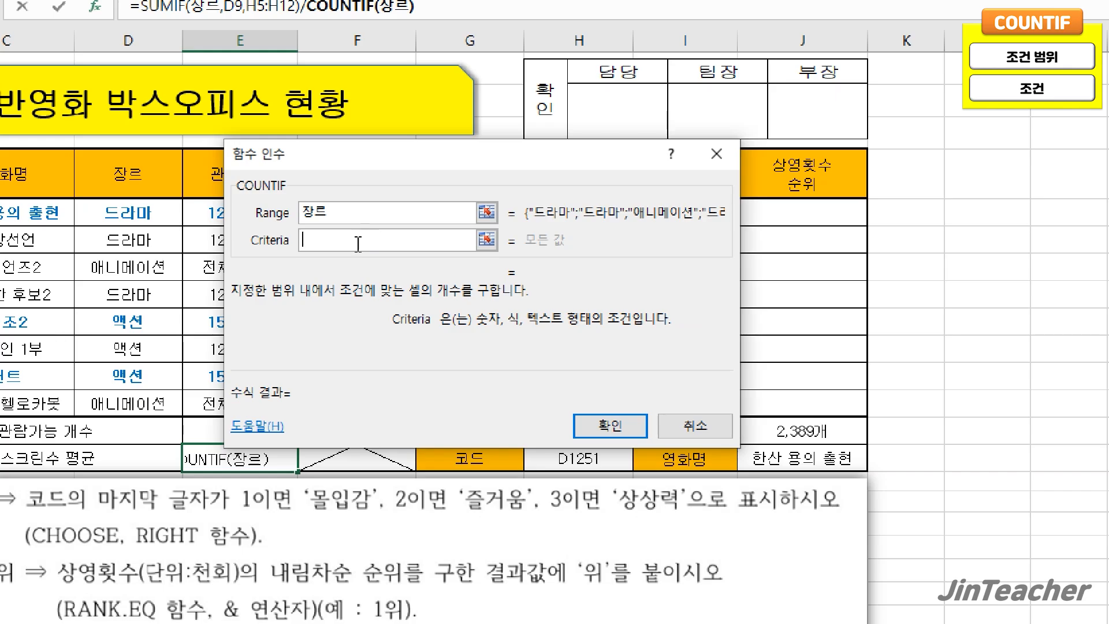
pyautogui.click(135, 321)
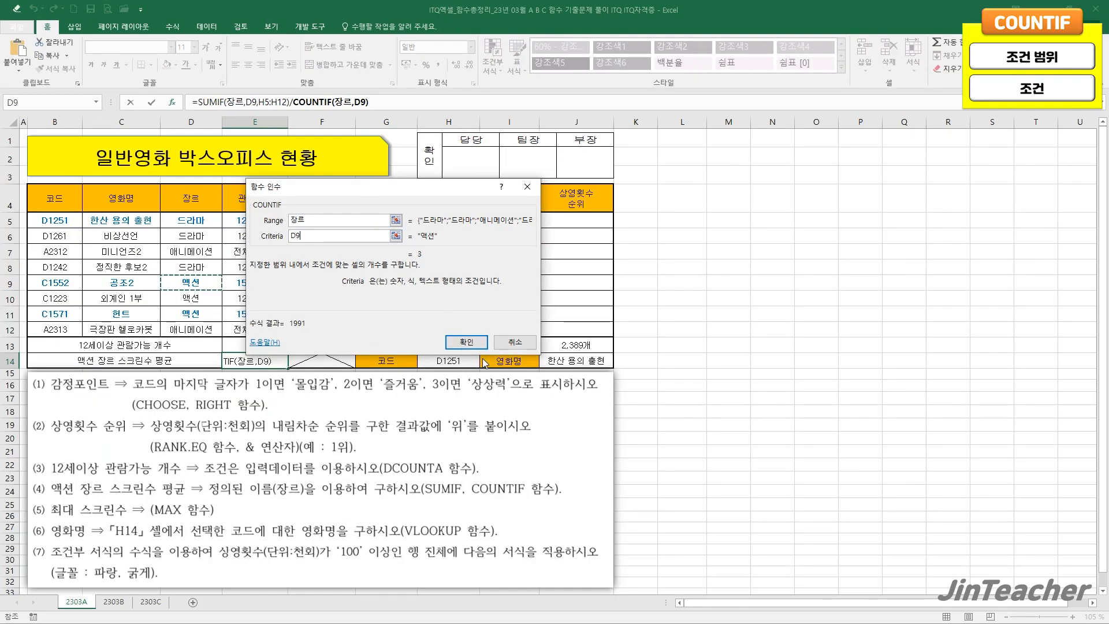
pyautogui.click(652, 533)
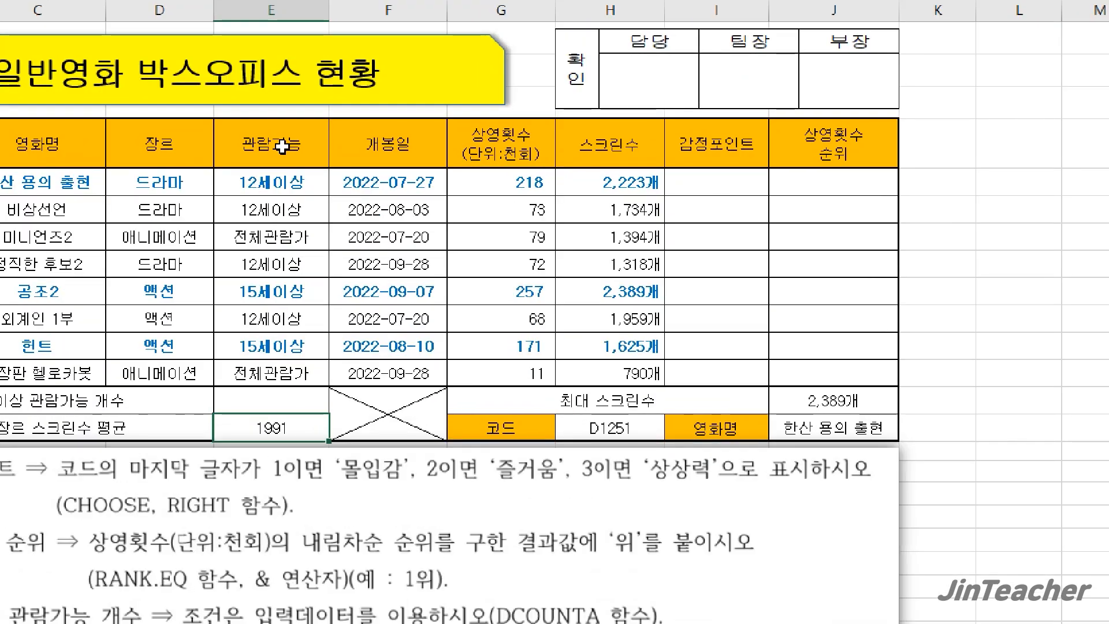
# Insert the DCOUNTA function into cell E13 and review the purpose of its arguments
pyautogui.moveTo(263, 198); pyautogui.dragTo(291, 375)
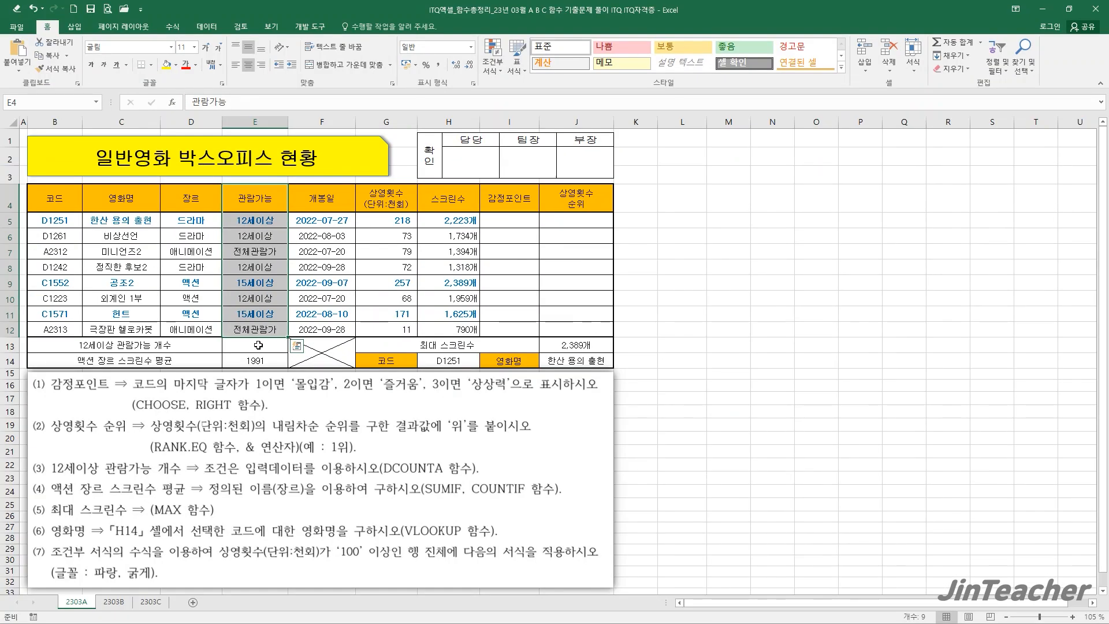
pyautogui.click(254, 346)
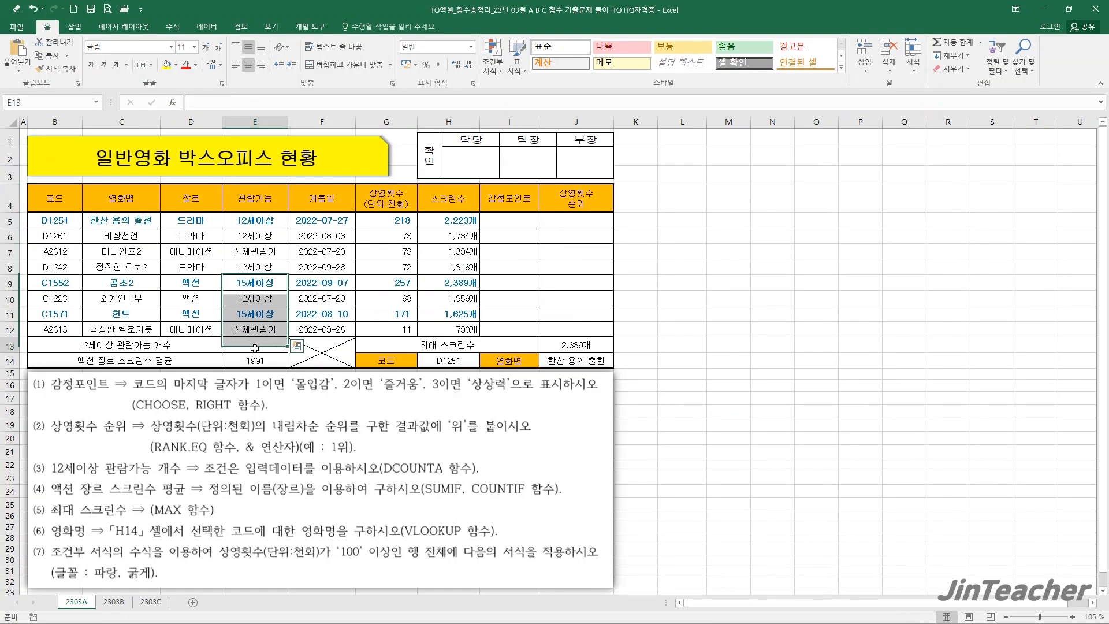
pyautogui.click(174, 107)
pyautogui.scroll(-3, 553, 266)
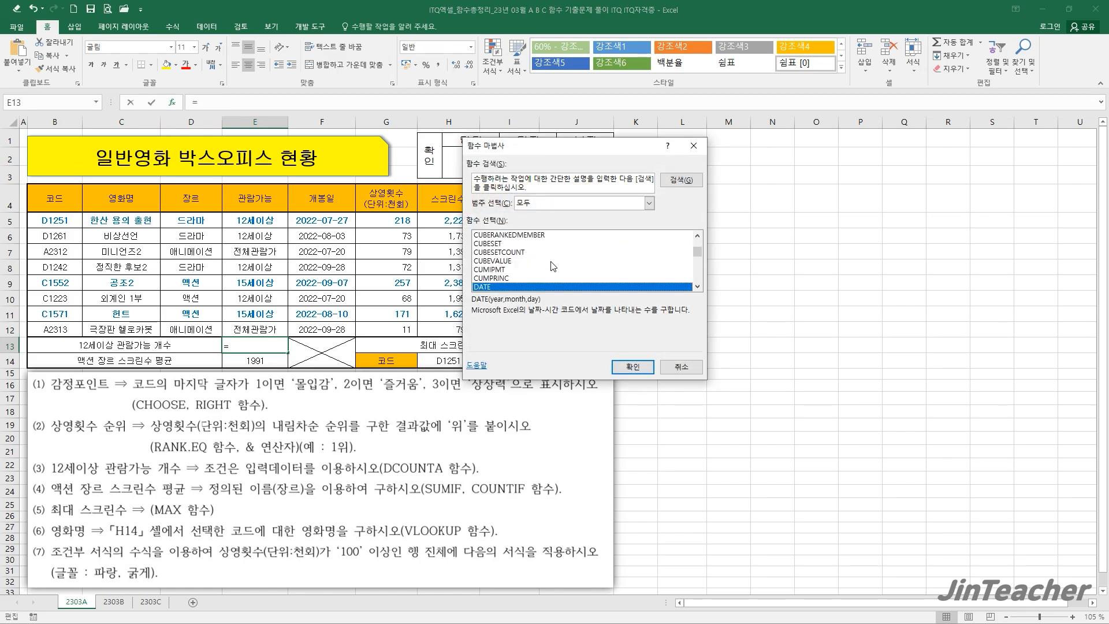
pyautogui.click(512, 286)
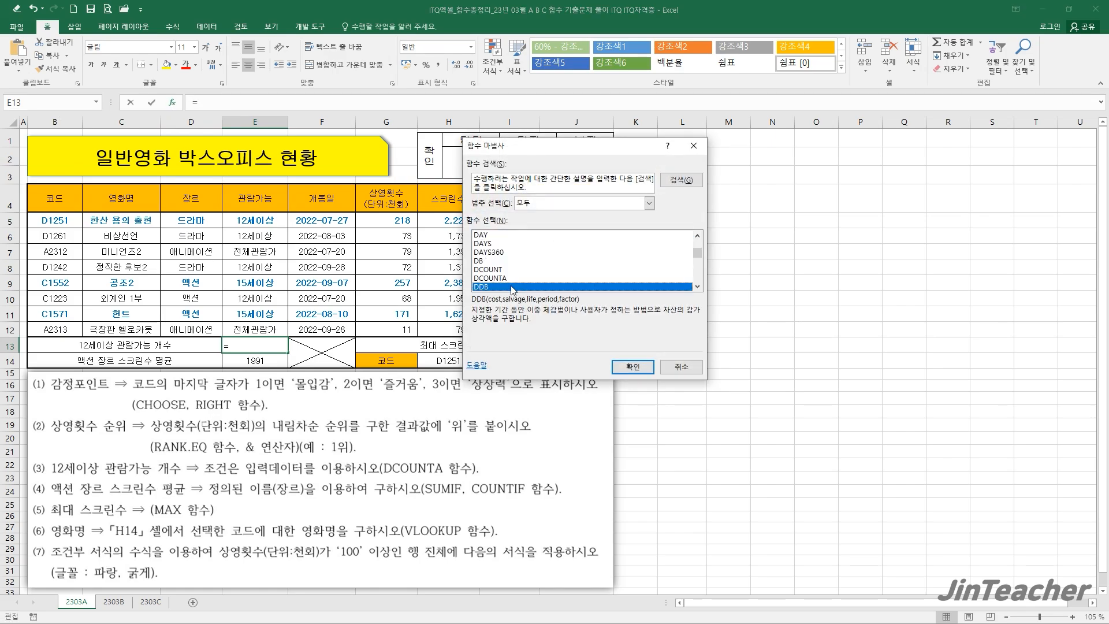
pyautogui.doubleClick(502, 278)
pyautogui.moveTo(493, 299); pyautogui.dragTo(445, 313)
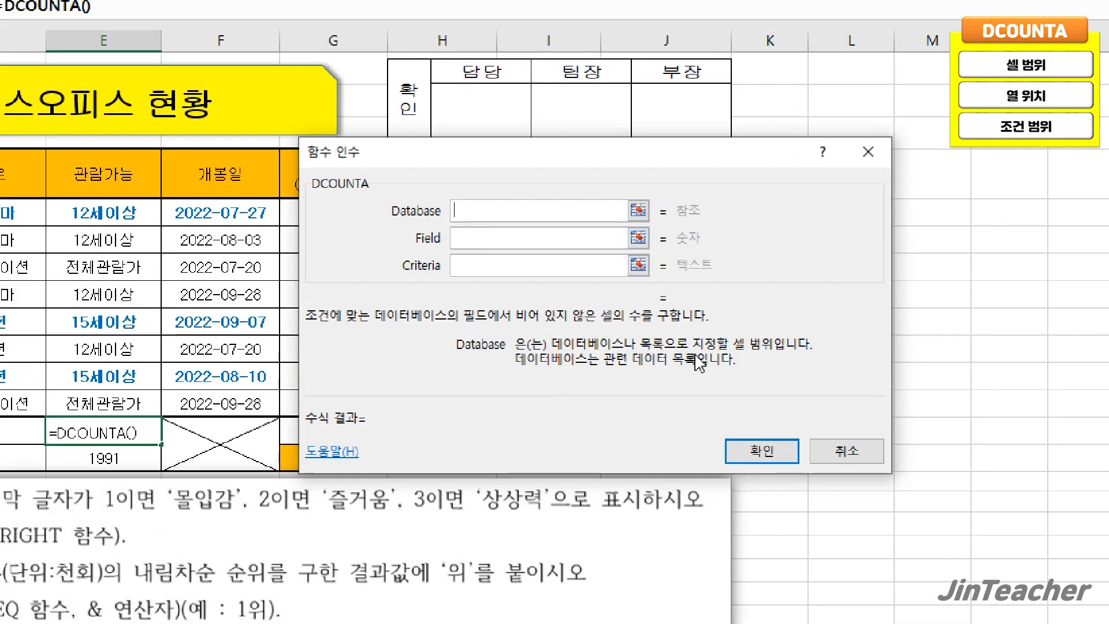
pyautogui.click(501, 236)
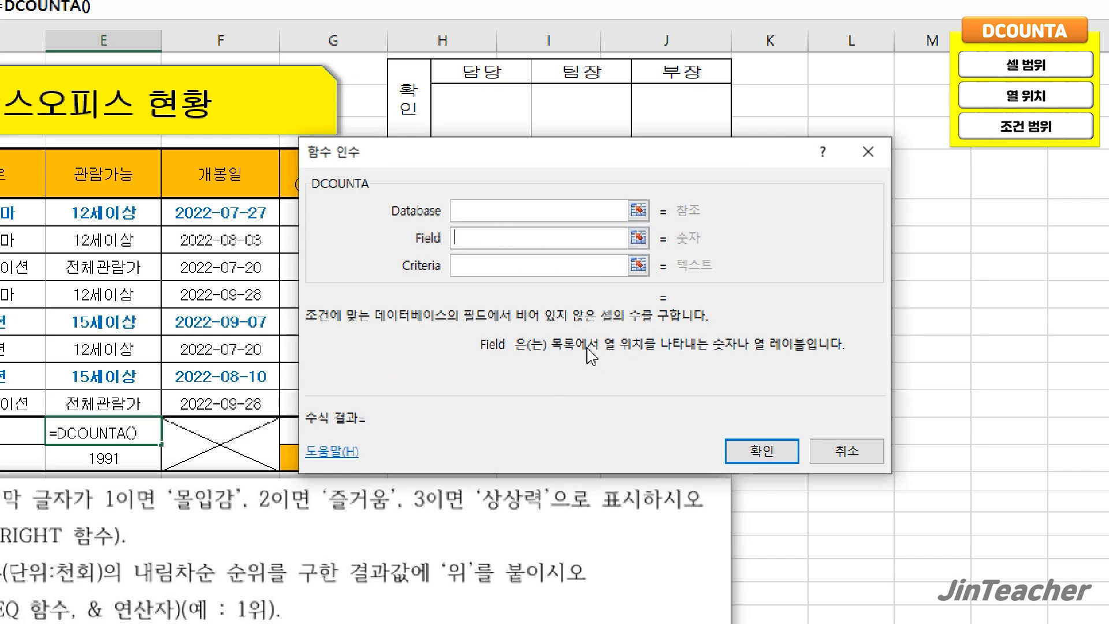
pyautogui.click(462, 265)
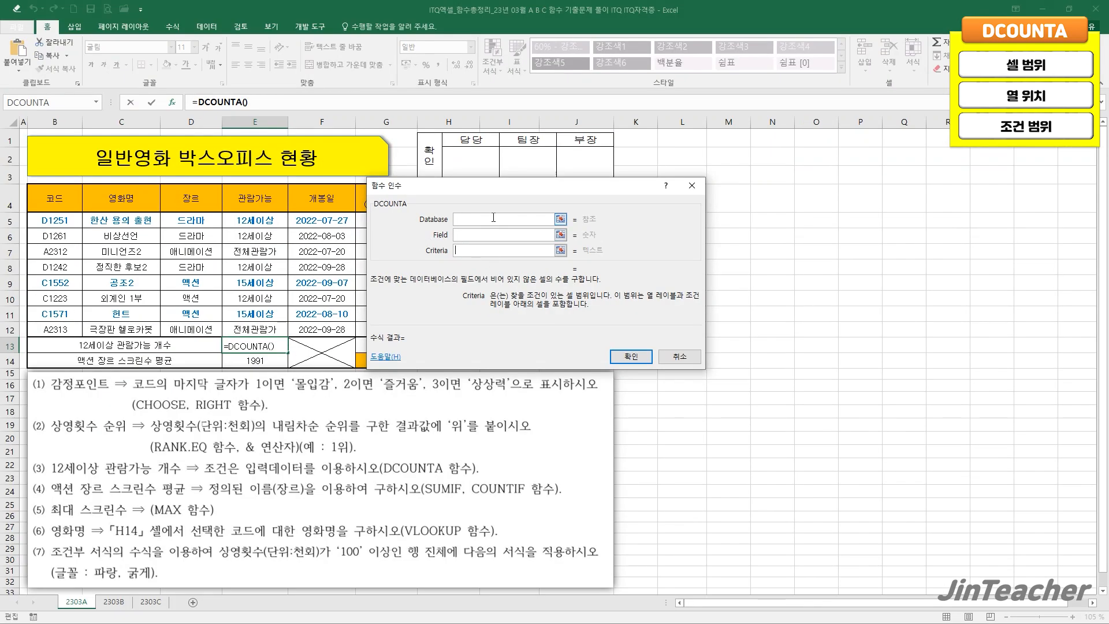
# Complete DCOUNTA in E13 with database E4:E12, field 1 and criteria range E4:E5
pyautogui.click(493, 218)
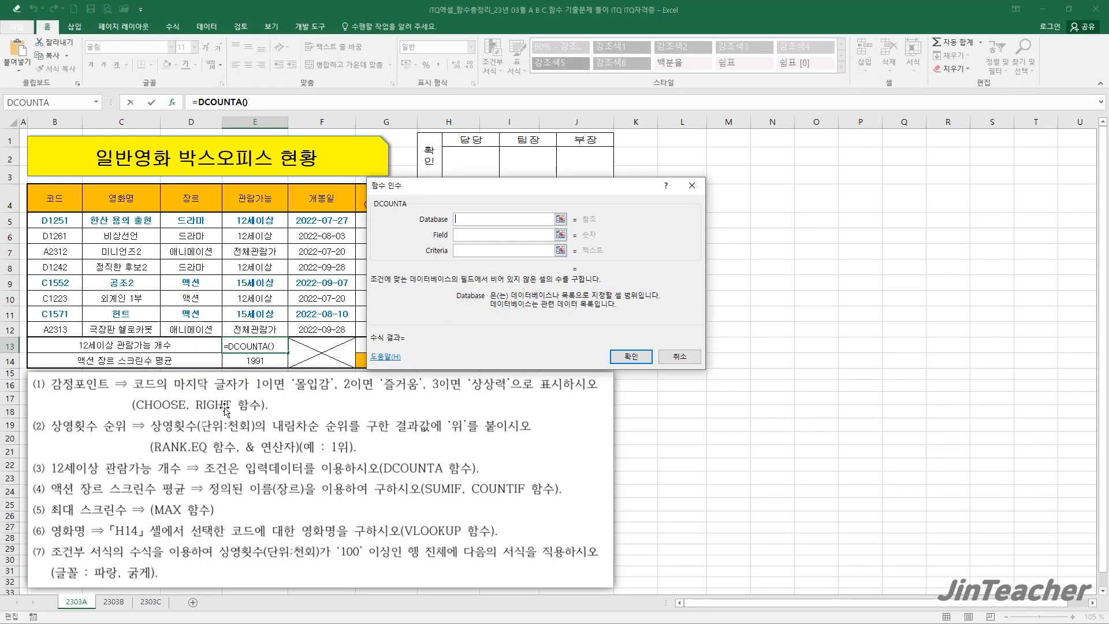
pyautogui.moveTo(271, 199); pyautogui.dragTo(269, 324)
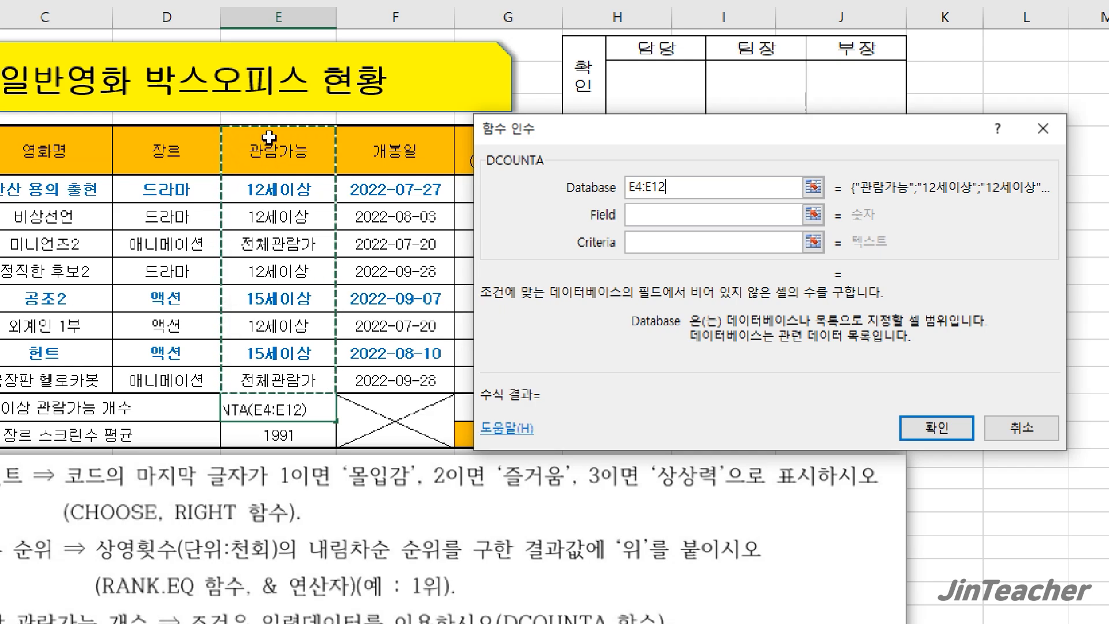
pyautogui.click(716, 220)
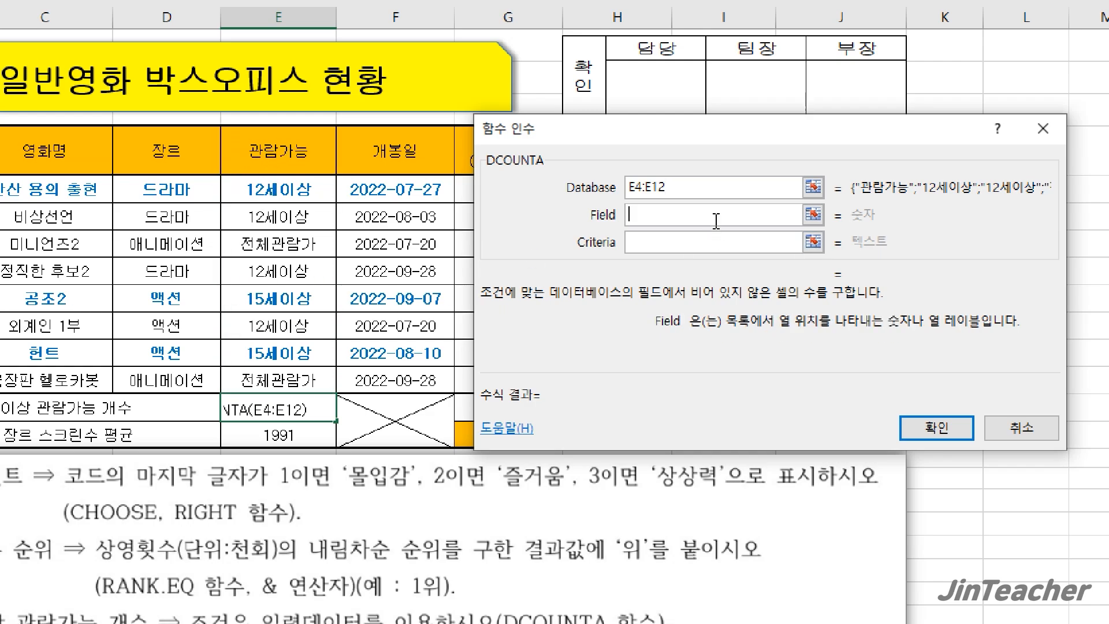
pyautogui.write('1')
pyautogui.click(693, 245)
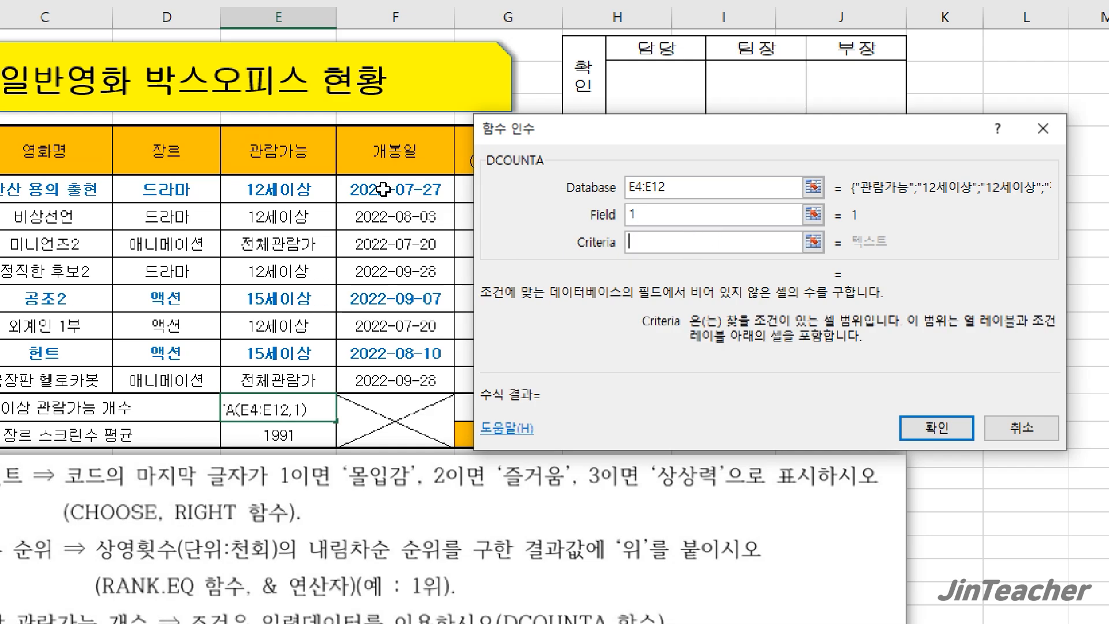
pyautogui.moveTo(292, 155); pyautogui.dragTo(292, 181)
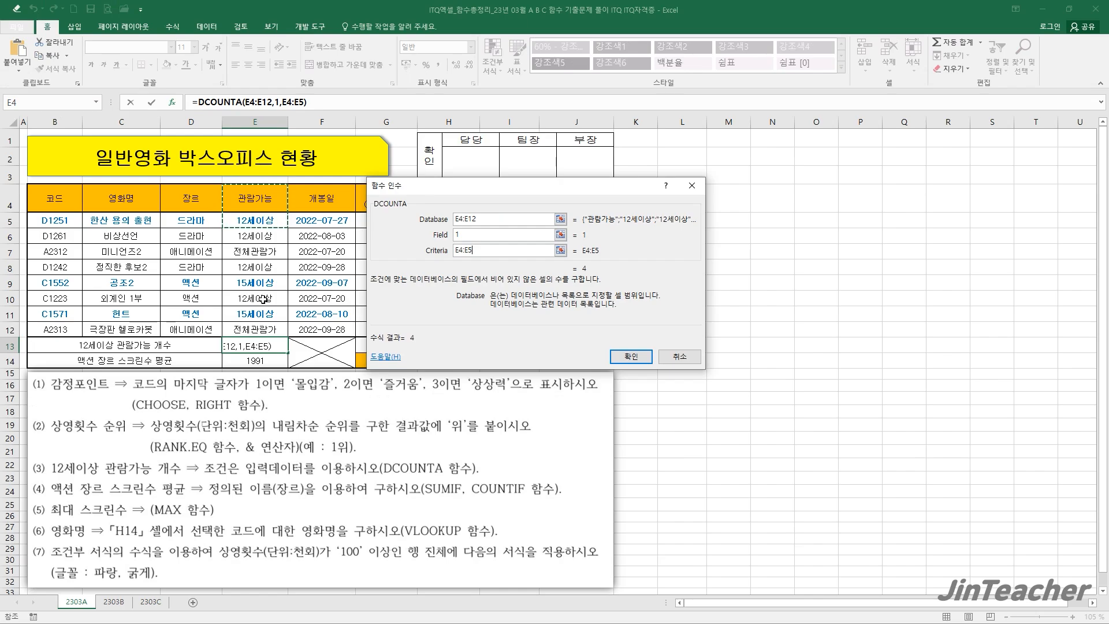
pyautogui.click(628, 355)
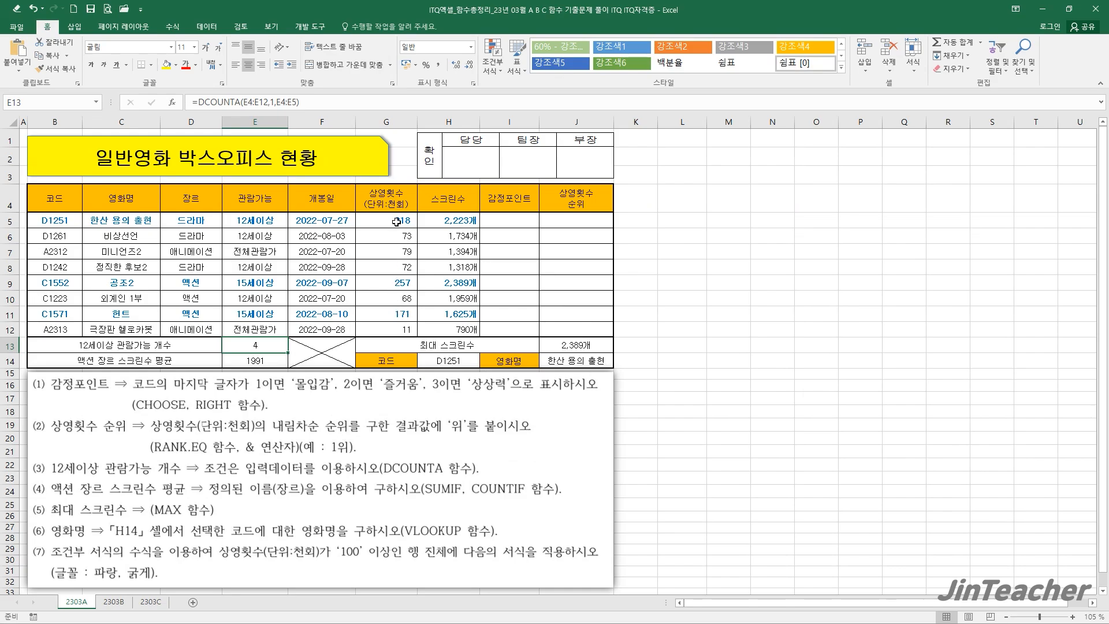
# Insert the RANK.EQ function into cell J5 to rank the screening counts
pyautogui.moveTo(396, 221); pyautogui.dragTo(384, 325)
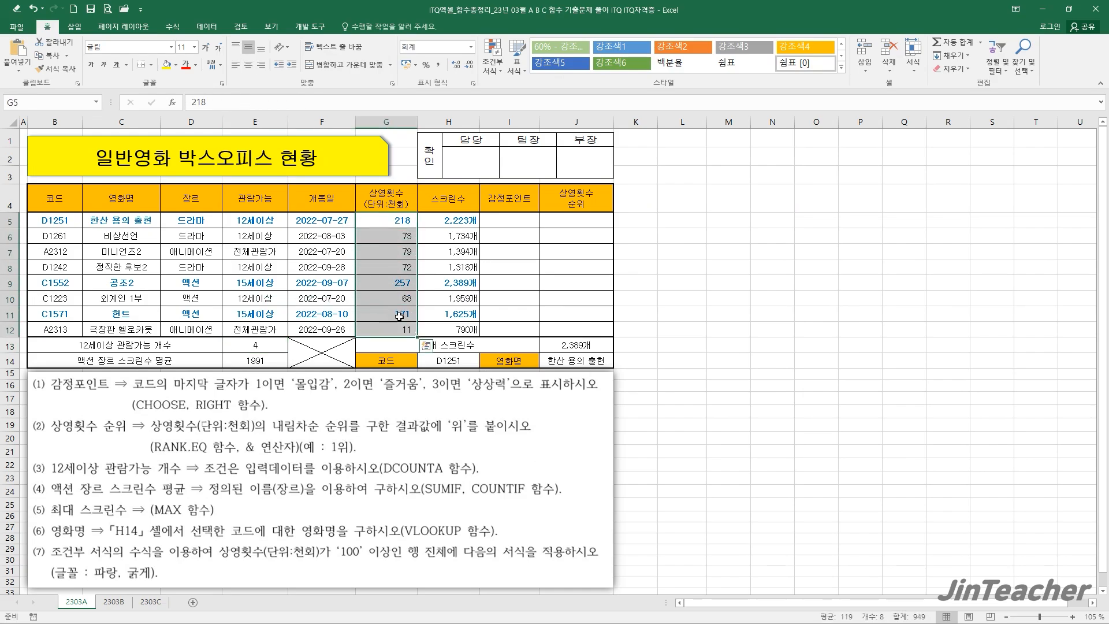
pyautogui.click(573, 220)
pyautogui.click(172, 102)
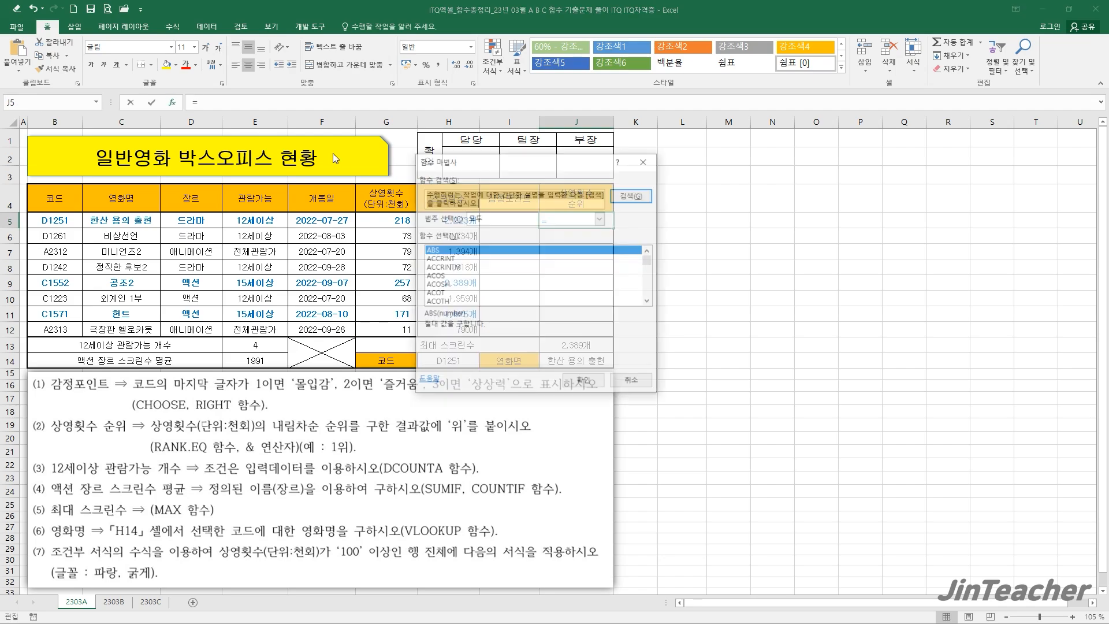
pyautogui.click(475, 275)
pyautogui.press('r')
pyautogui.scroll(-3, 474, 278)
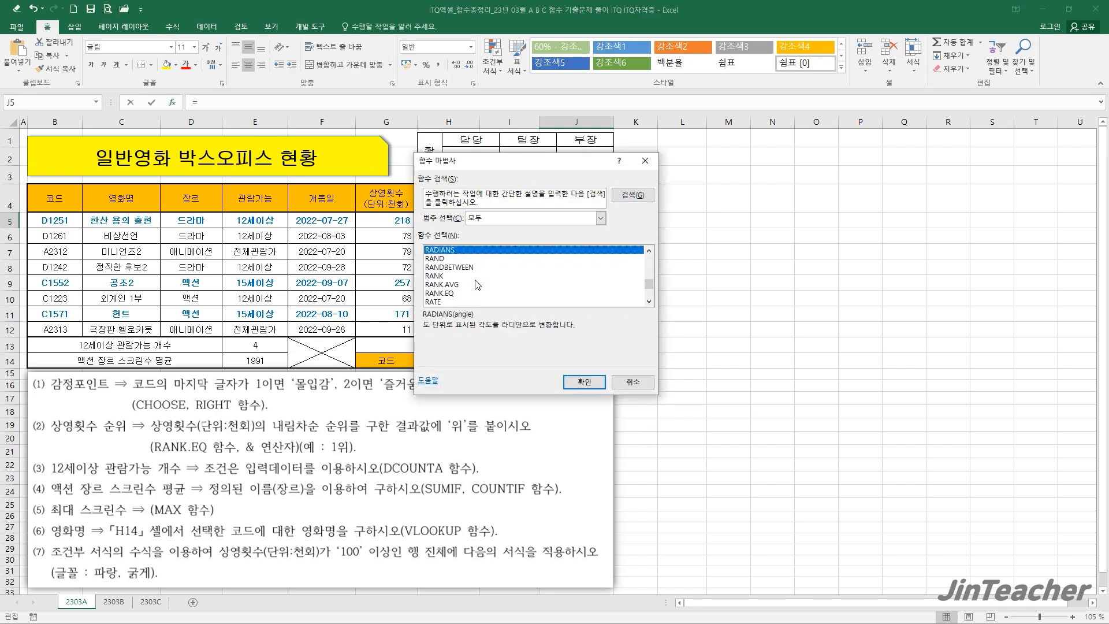
pyautogui.click(466, 267)
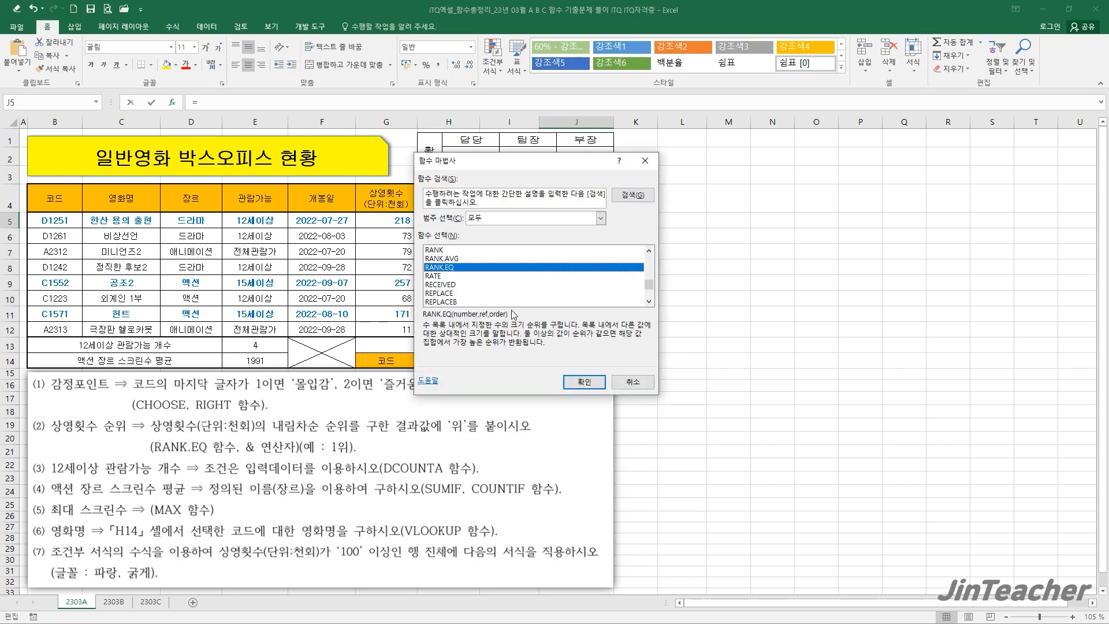
pyautogui.click(584, 382)
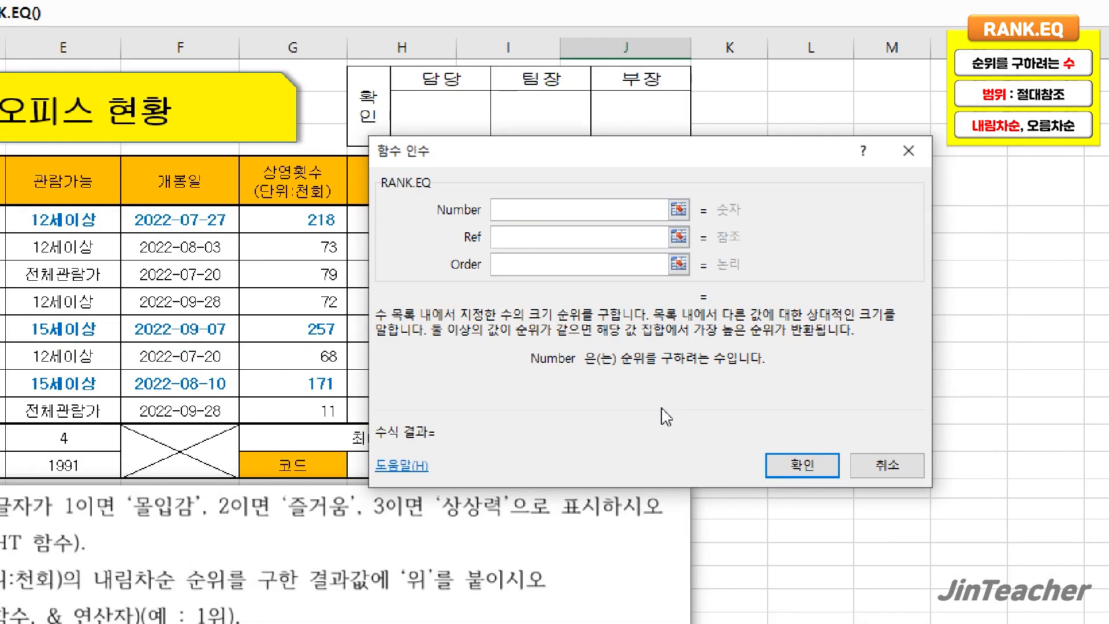
# Complete RANK.EQ in J5 with number G5, absolute reference range $G$5:$G$12 and order 0 for descending ranking
pyautogui.click(319, 223)
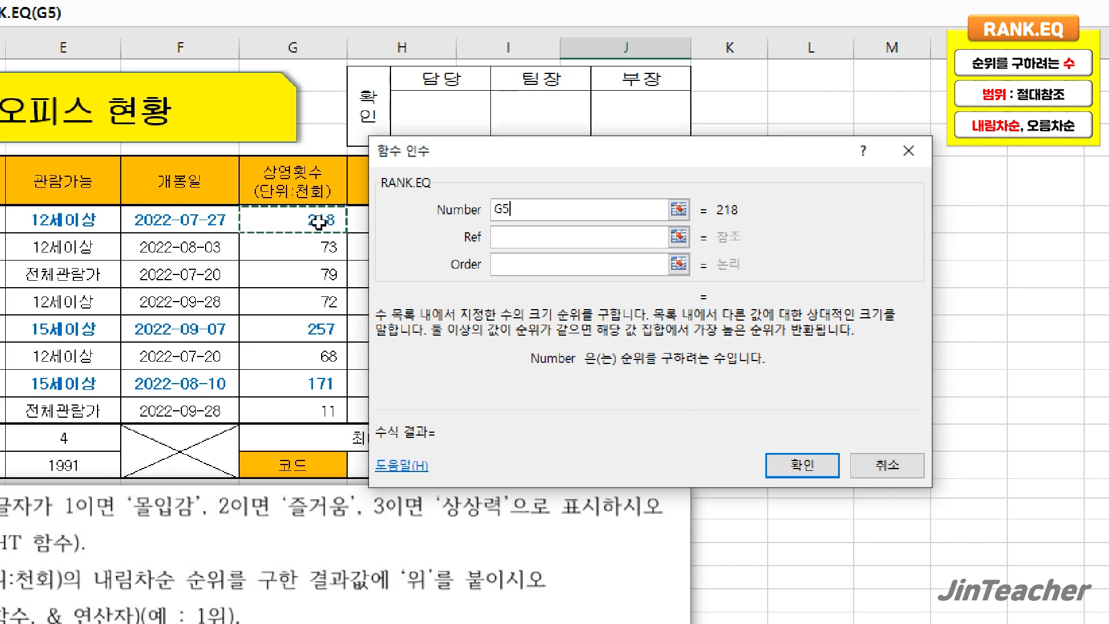
pyautogui.click(522, 239)
pyautogui.click(522, 239)
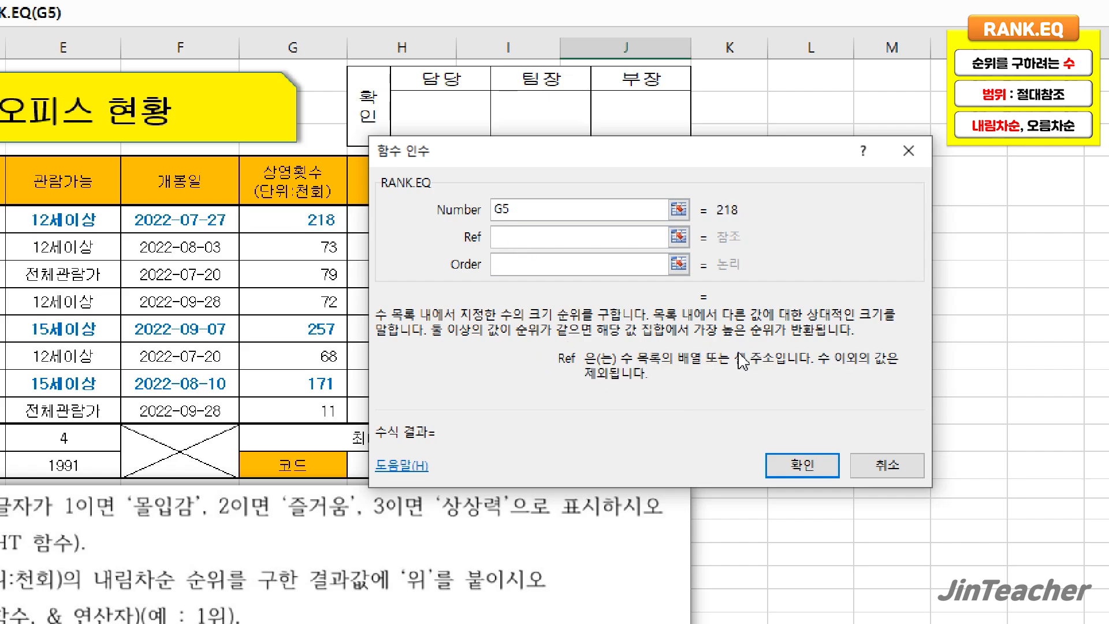
pyautogui.moveTo(277, 220); pyautogui.dragTo(285, 407)
pyautogui.moveTo(430, 350); pyautogui.dragTo(776, 337)
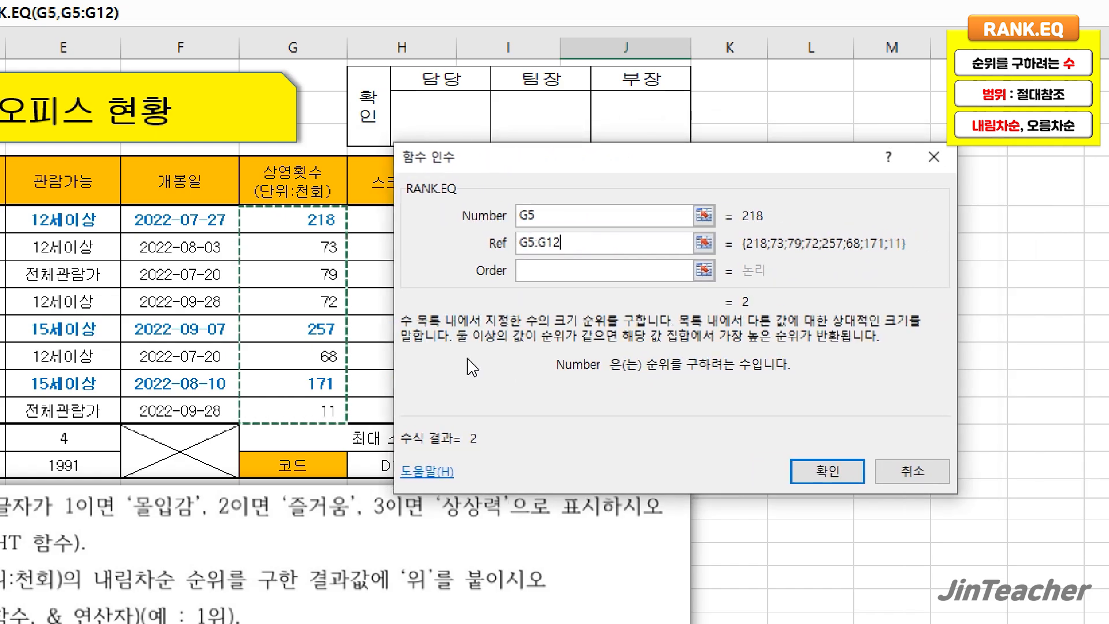
pyautogui.moveTo(558, 247); pyautogui.dragTo(494, 246)
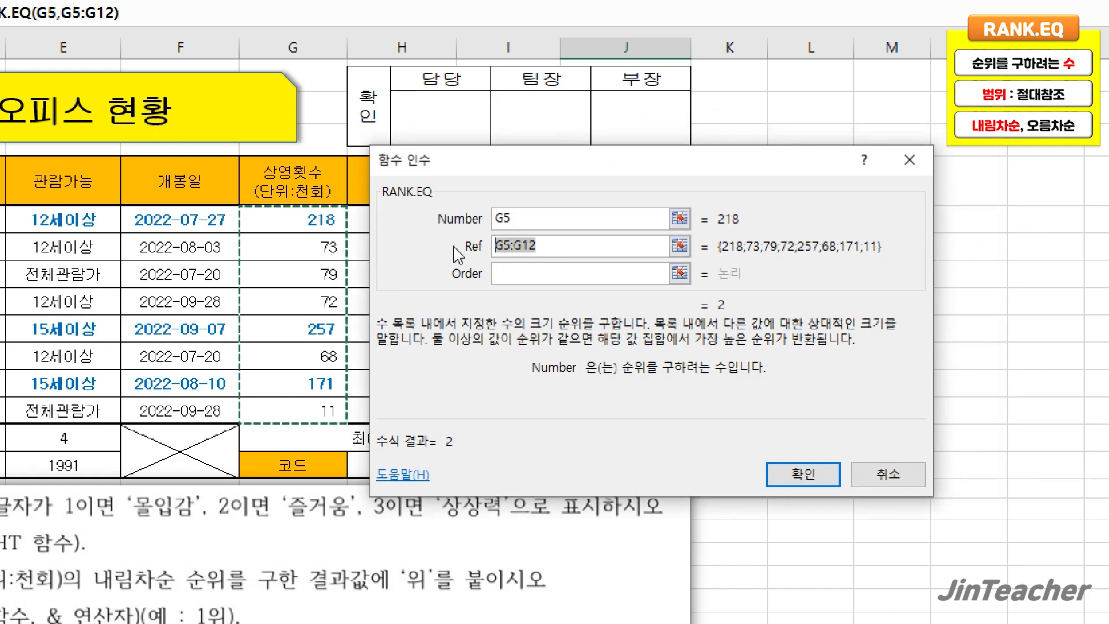
pyautogui.press('F4')
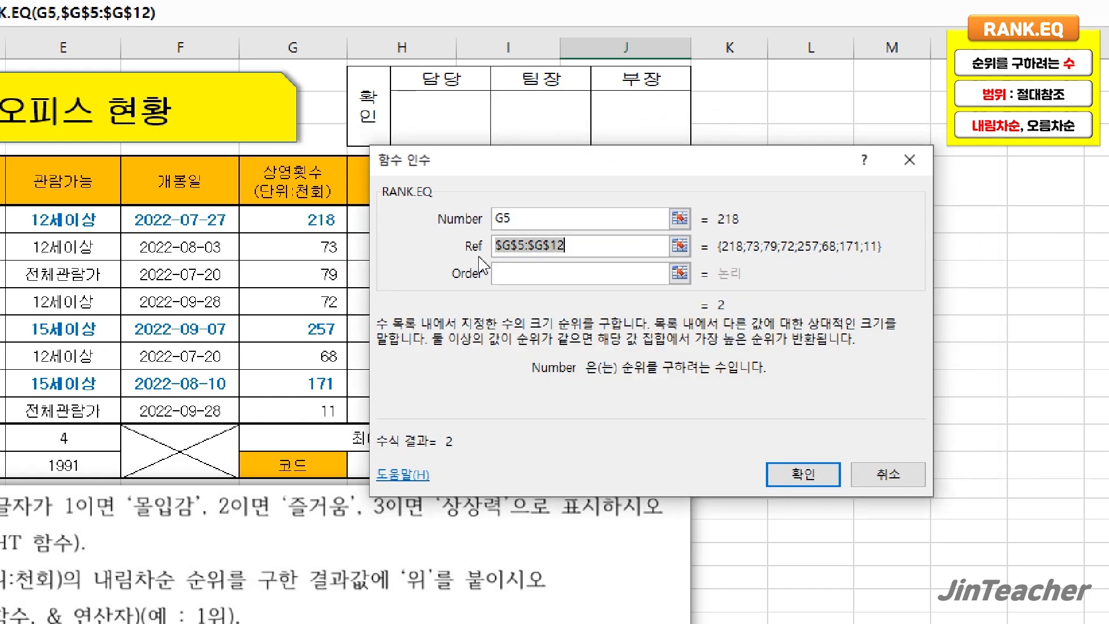
pyautogui.click(501, 273)
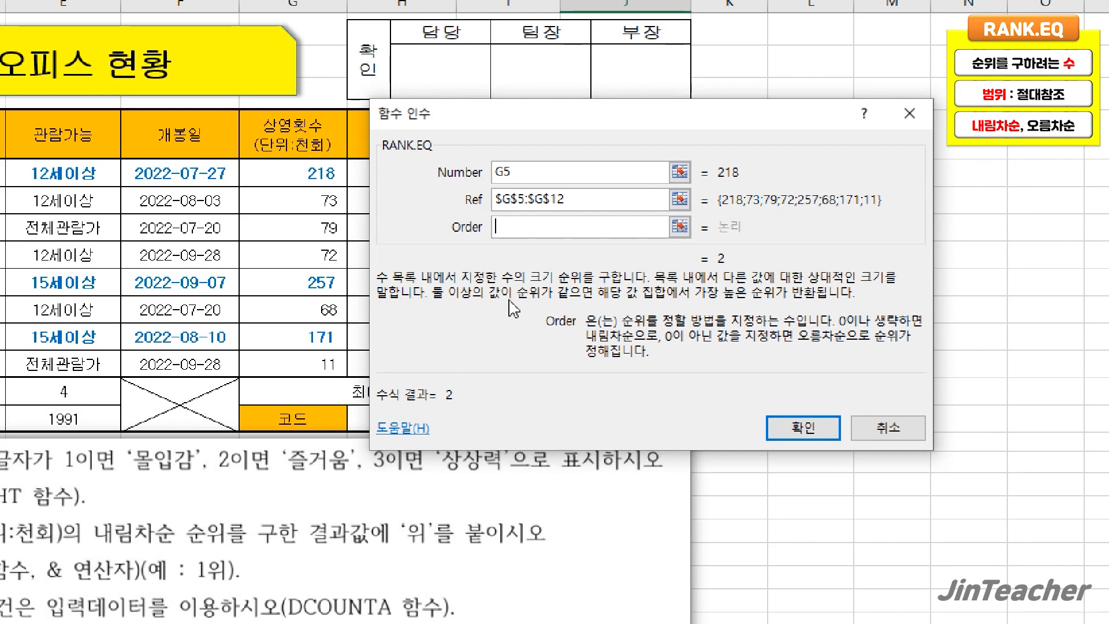
pyautogui.write('0')
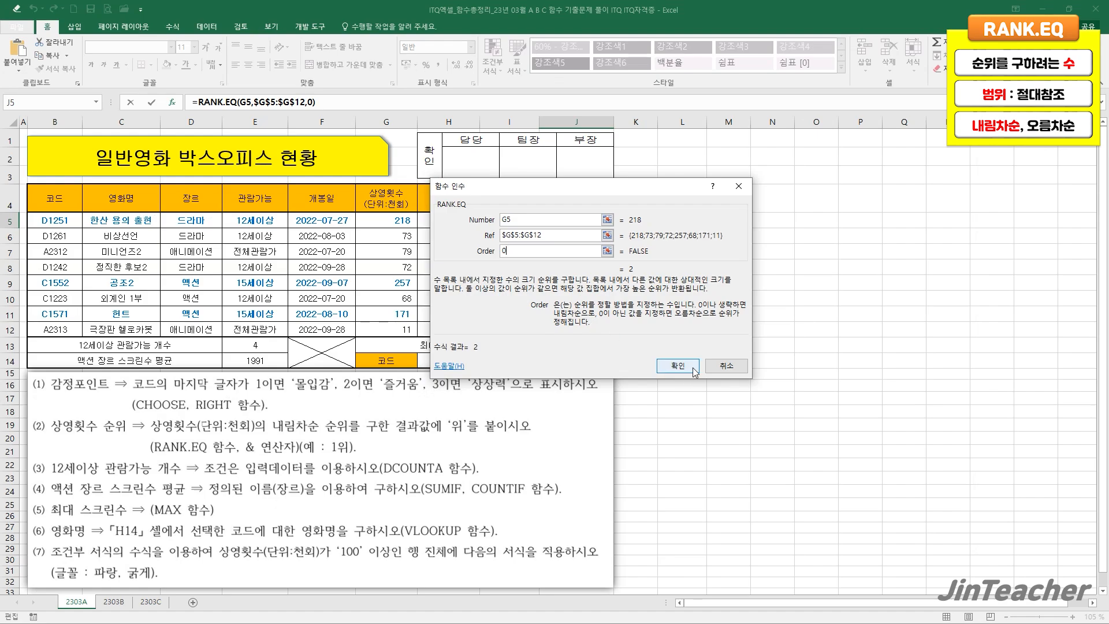
pyautogui.click(695, 372)
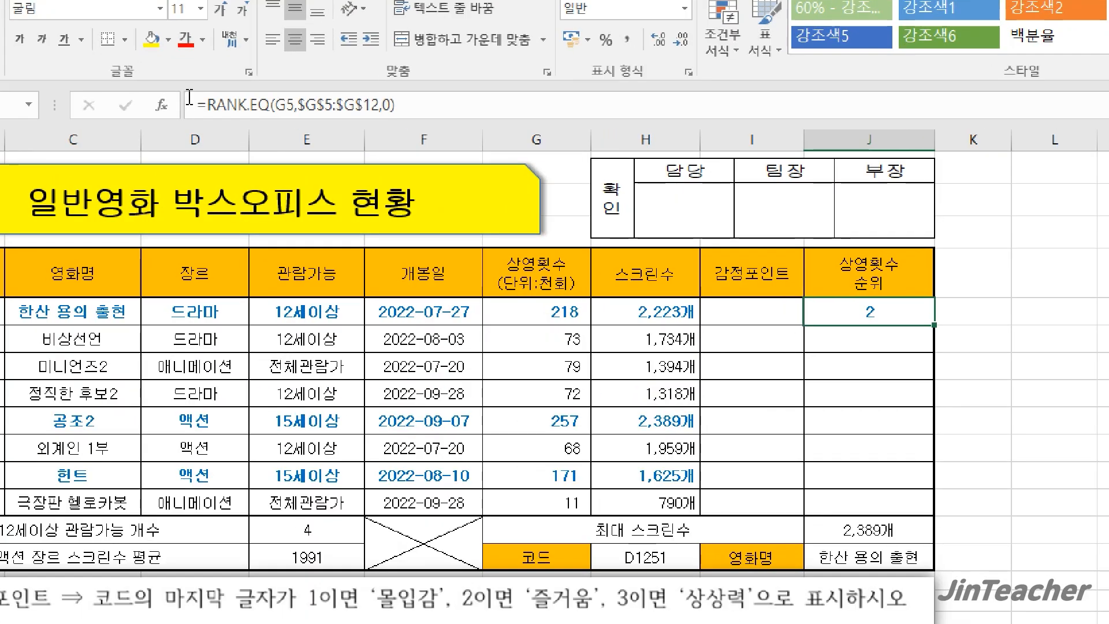
# Append &"위" to the end of the RANK.EQ formula in J5
pyautogui.click(415, 105)
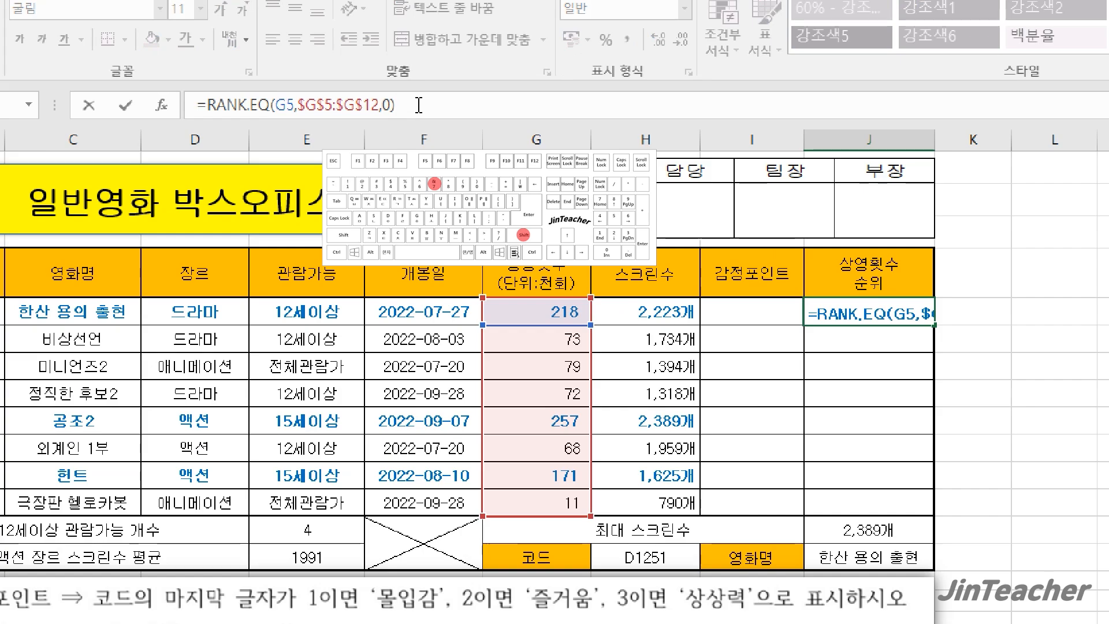
pyautogui.write('&"')
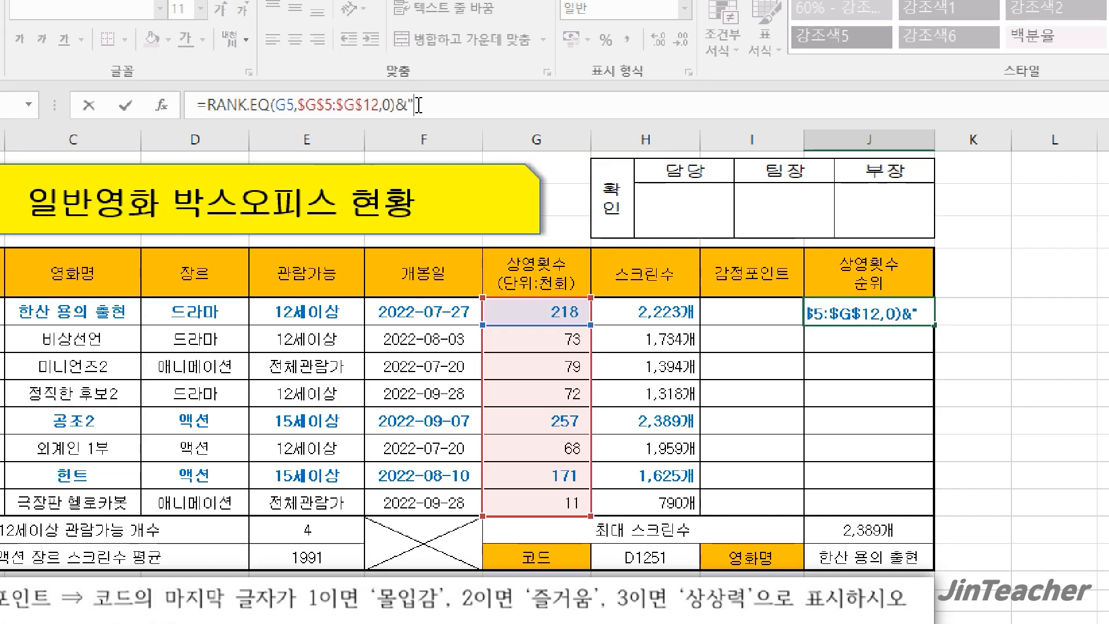
pyautogui.write('dnl')
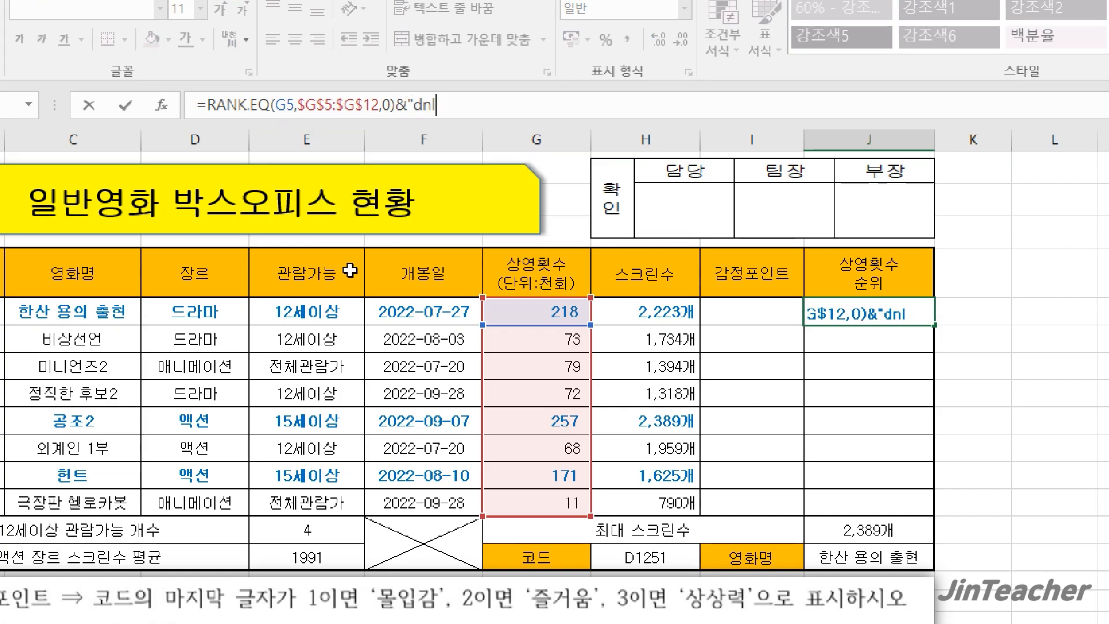
pyautogui.press('BackSpace')
pyautogui.press('BackSpace')
pyautogui.write('위"')
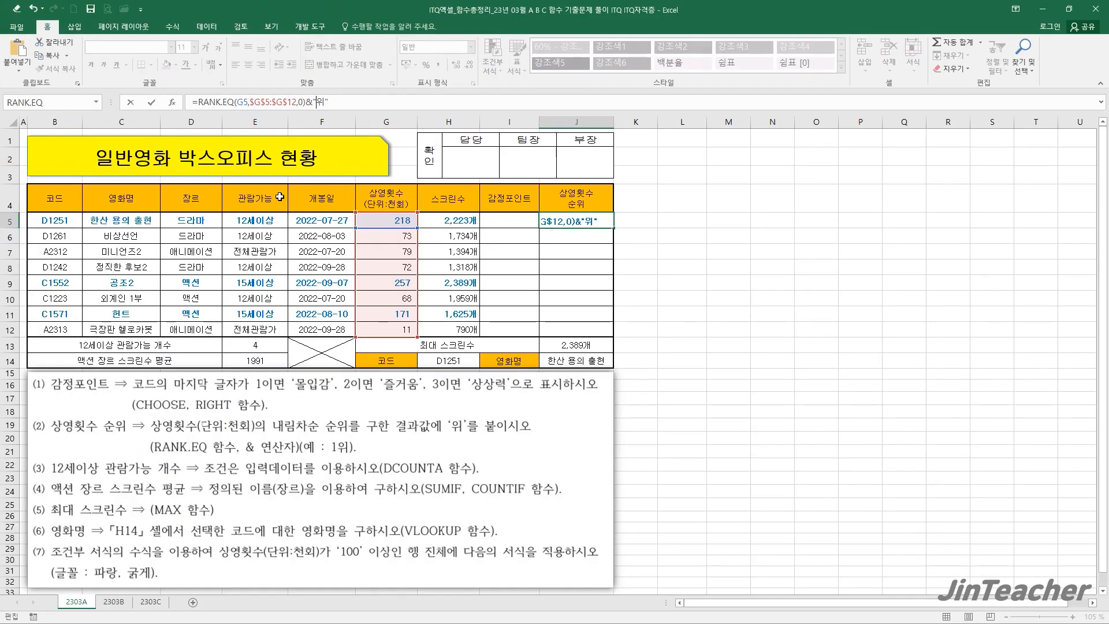
pyautogui.press('Return')
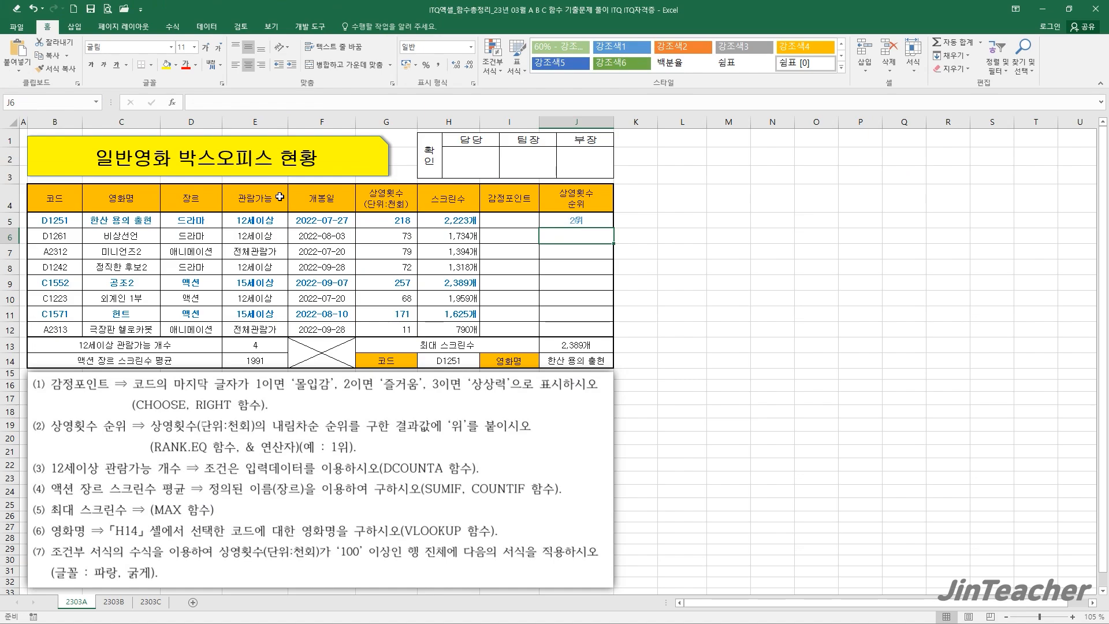
# Fill the rank formula from J5 down to J12 without carrying over the formatting
pyautogui.click(573, 218)
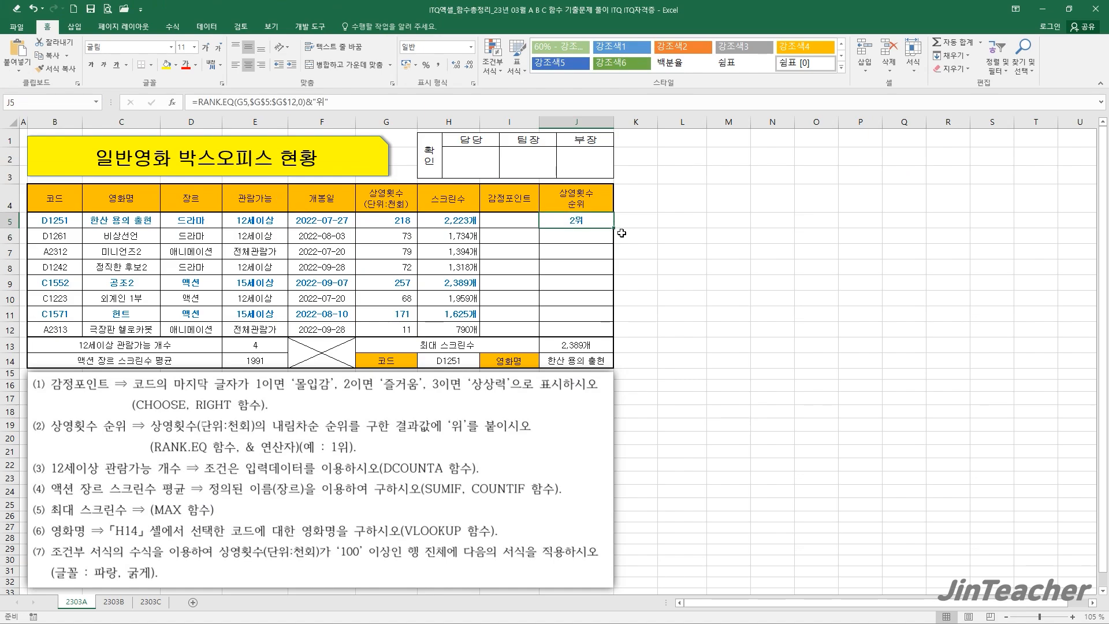
pyautogui.moveTo(613, 229); pyautogui.dragTo(594, 333)
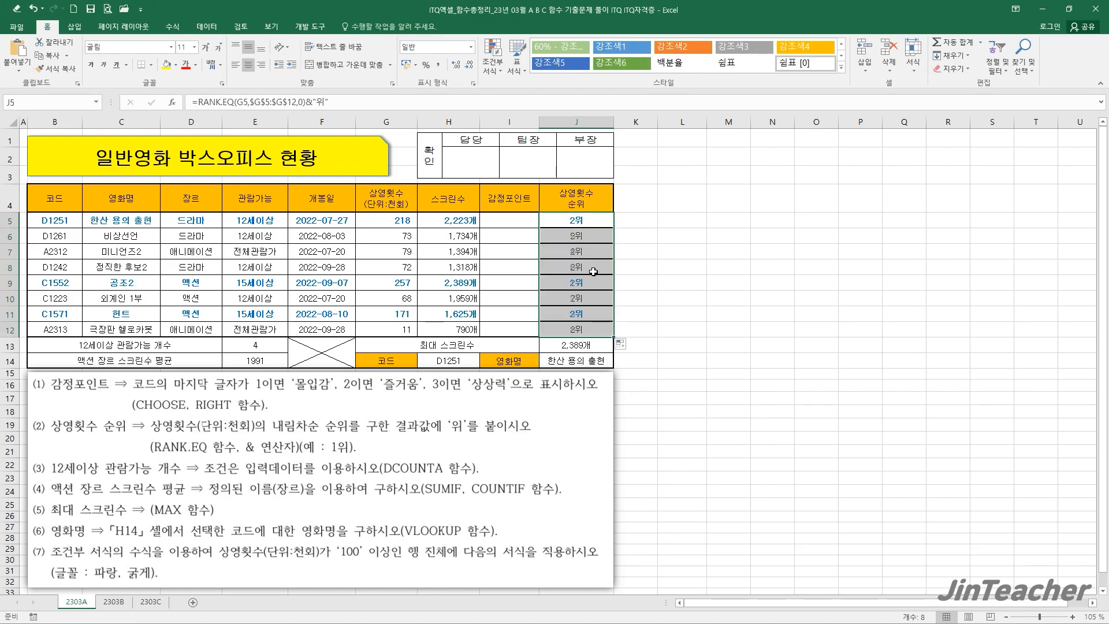
pyautogui.click(624, 347)
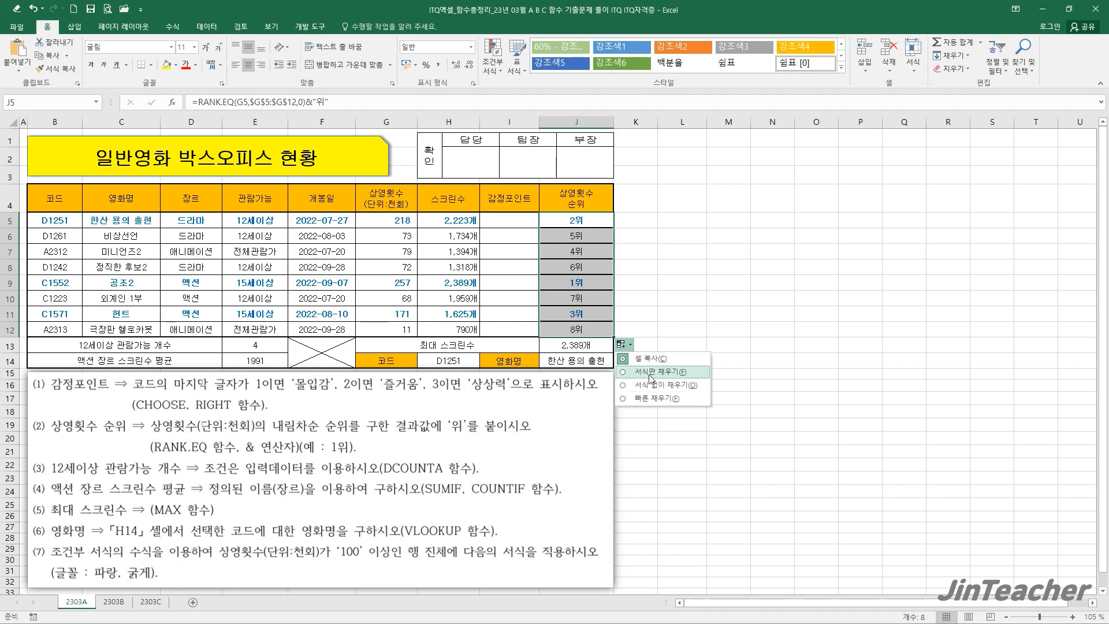
pyautogui.click(646, 388)
pyautogui.click(595, 330)
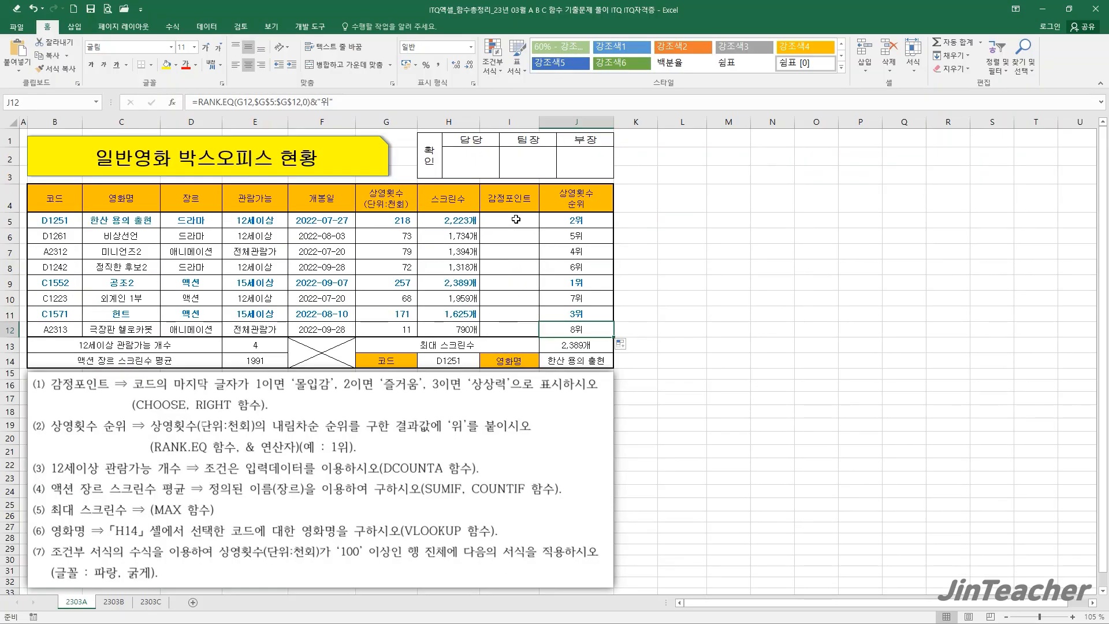
# Insert the RIGHT function into cell I5 in the 감정포인트 column
pyautogui.click(516, 219)
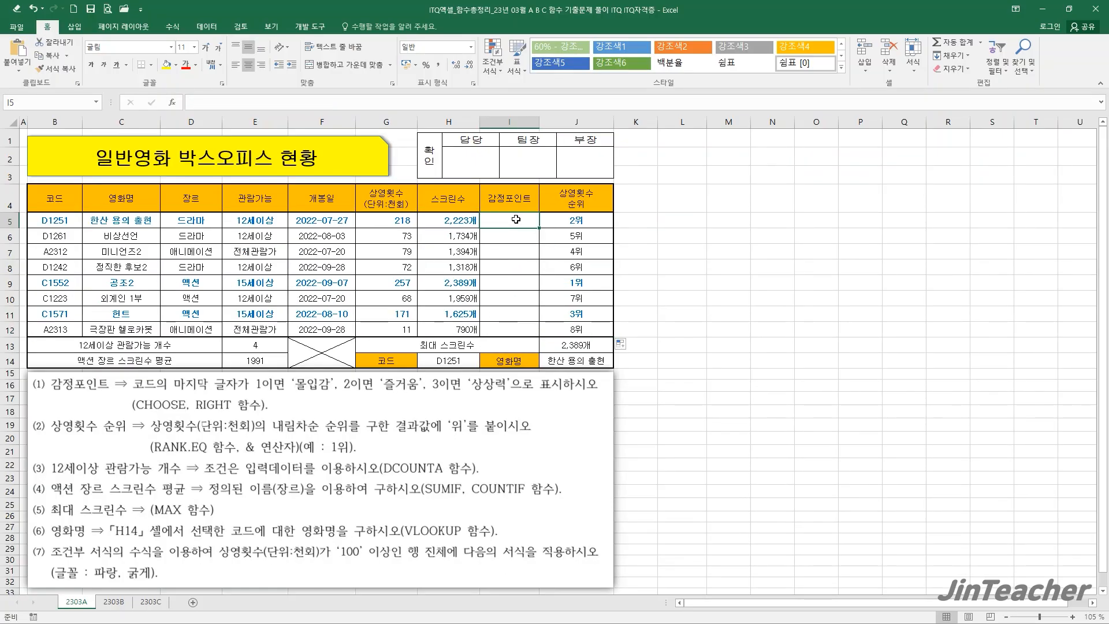
pyautogui.click(172, 102)
pyautogui.click(489, 289)
pyautogui.press('r')
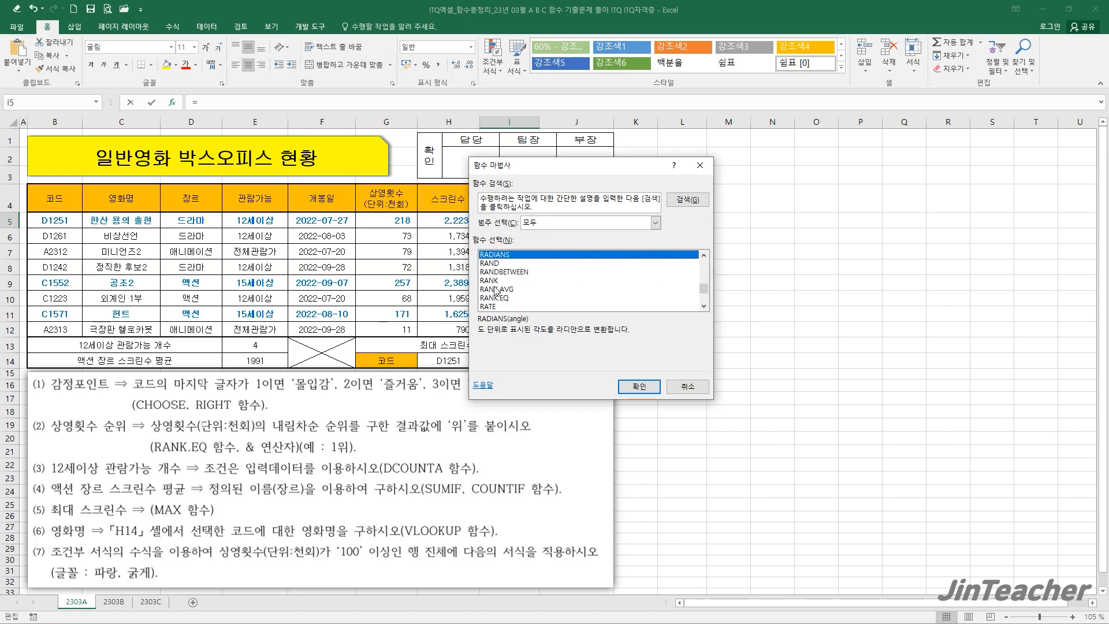
pyautogui.scroll(-1, 495, 290)
pyautogui.scroll(-1, 528, 303)
pyautogui.doubleClick(529, 300)
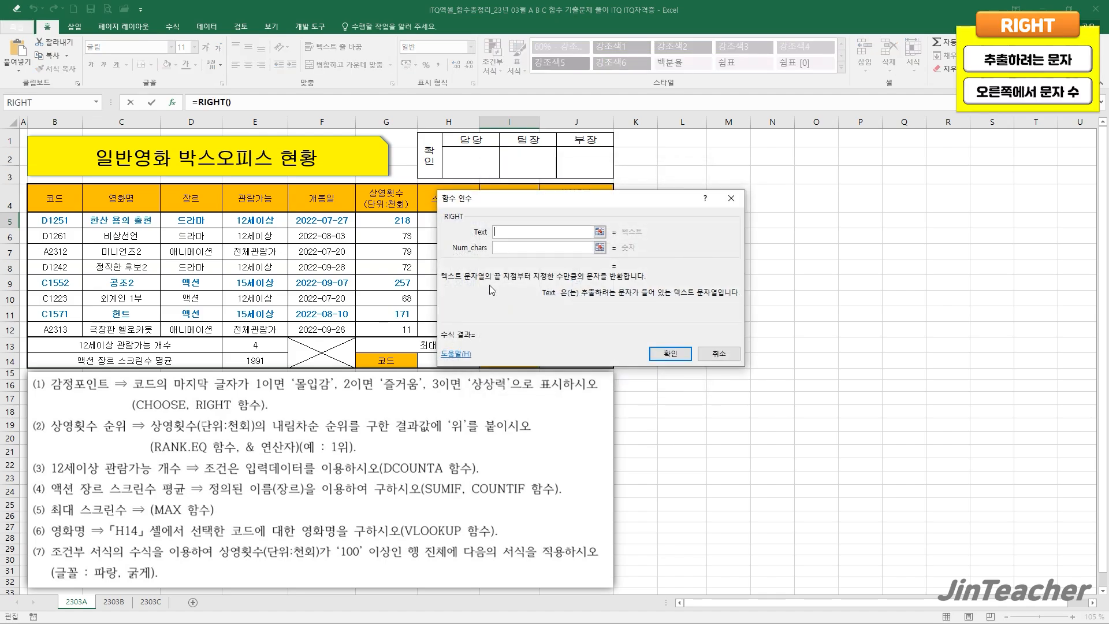
# Complete RIGHT in I5 with text B5 and 1 character to extract the code's last digit
pyautogui.moveTo(489, 285); pyautogui.dragTo(134, 278)
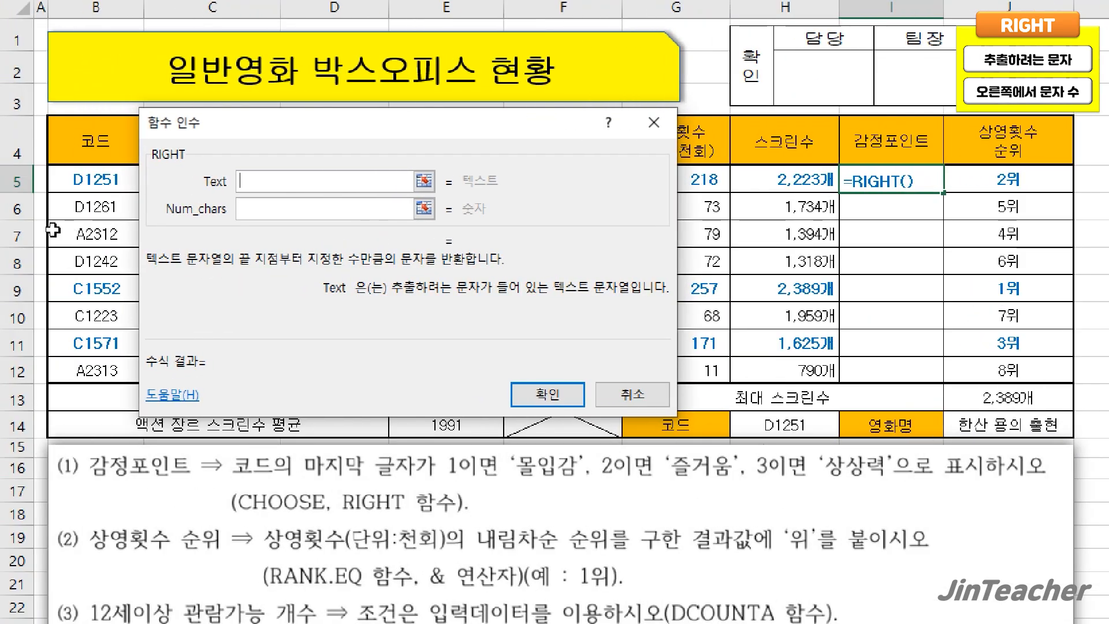
pyautogui.click(100, 187)
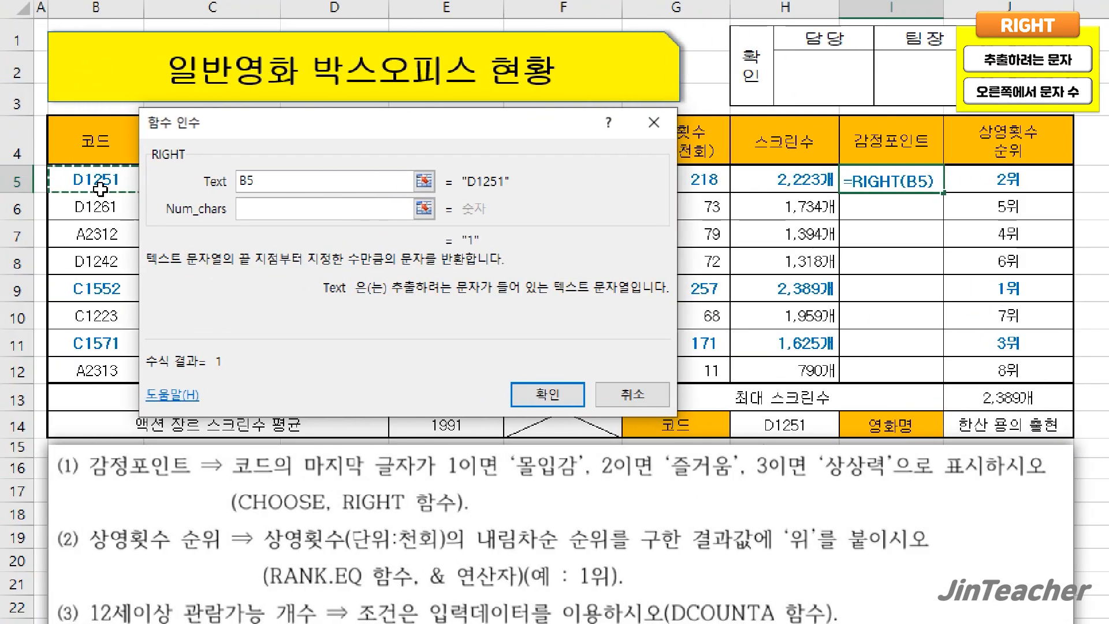
pyautogui.click(298, 211)
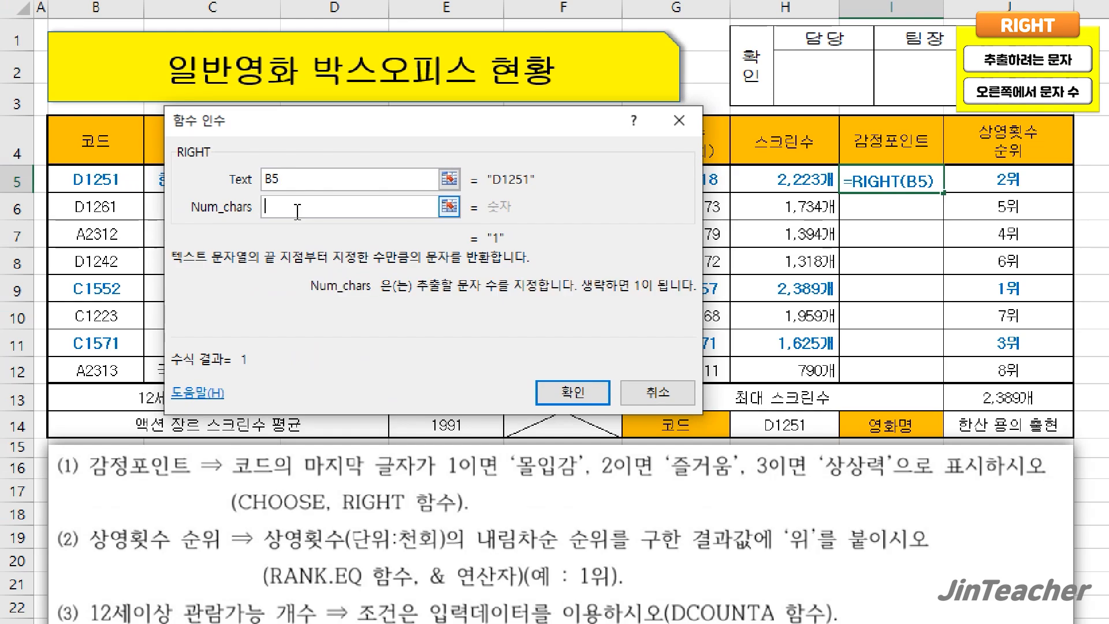
pyautogui.write('1')
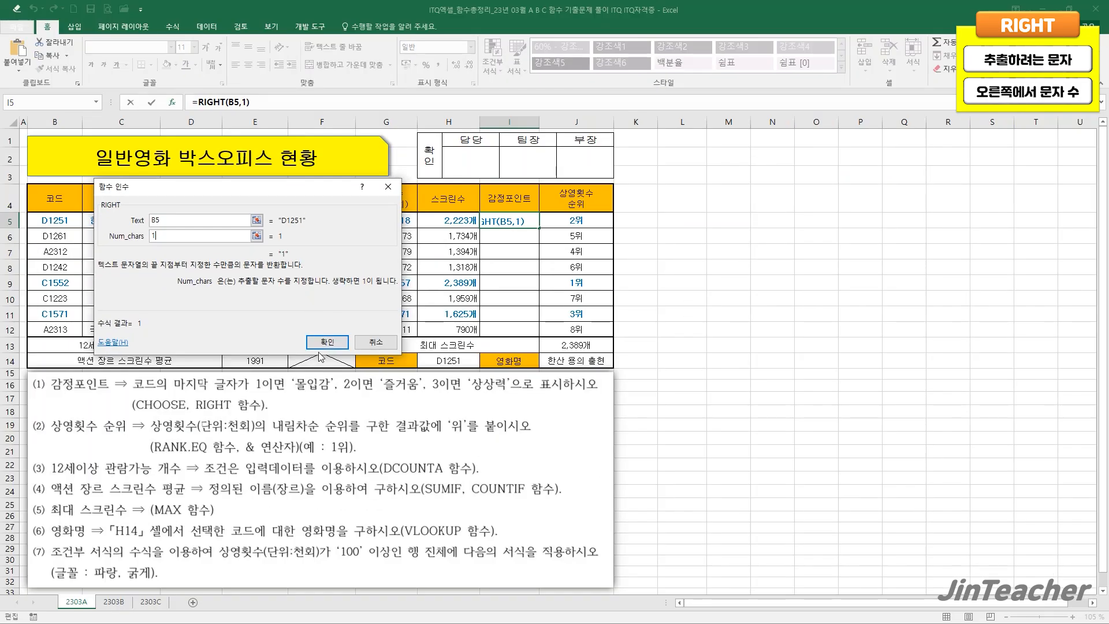
pyautogui.click(573, 392)
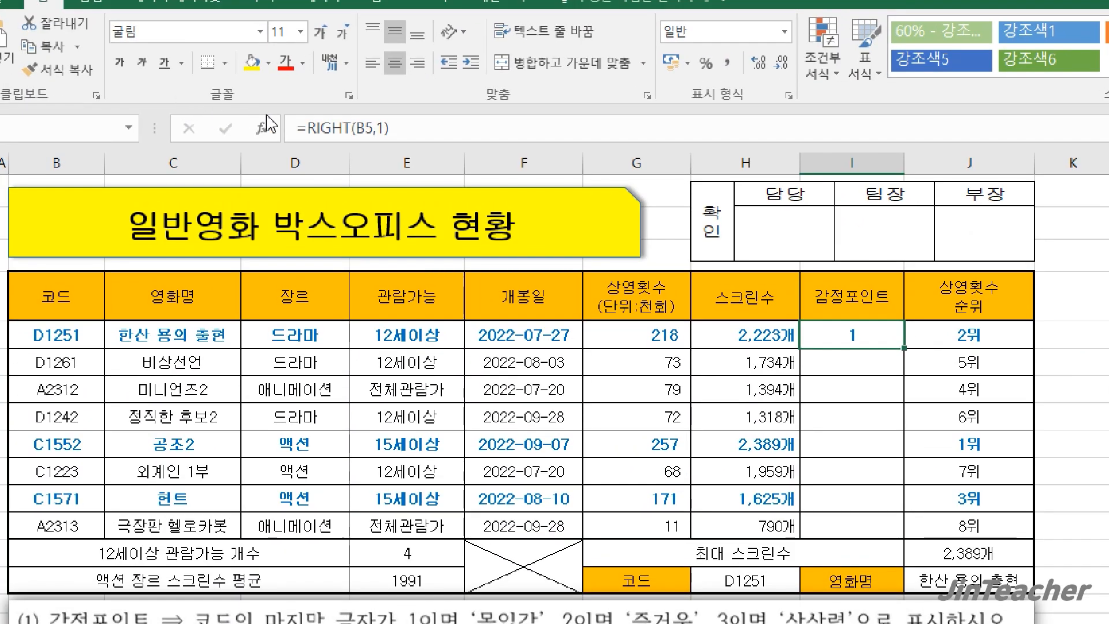
# Cut RIGHT(B5,1) out of the I5 formula, keeping the equals sign, and insert the CHOOSE function in its place
pyautogui.moveTo(308, 128); pyautogui.dragTo(390, 128)
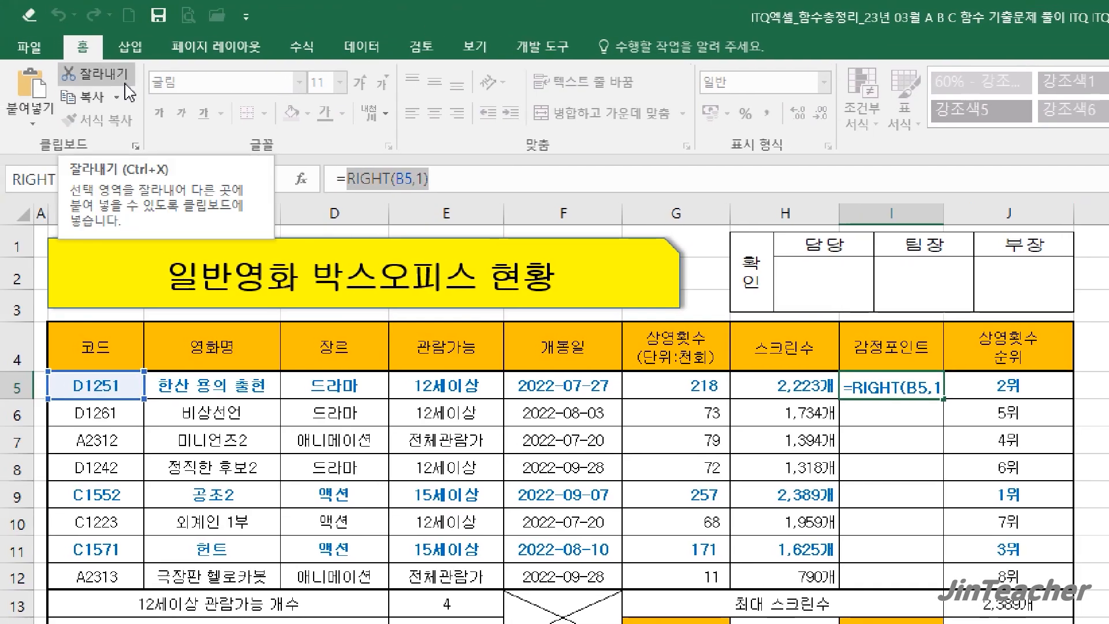
pyautogui.click(126, 85)
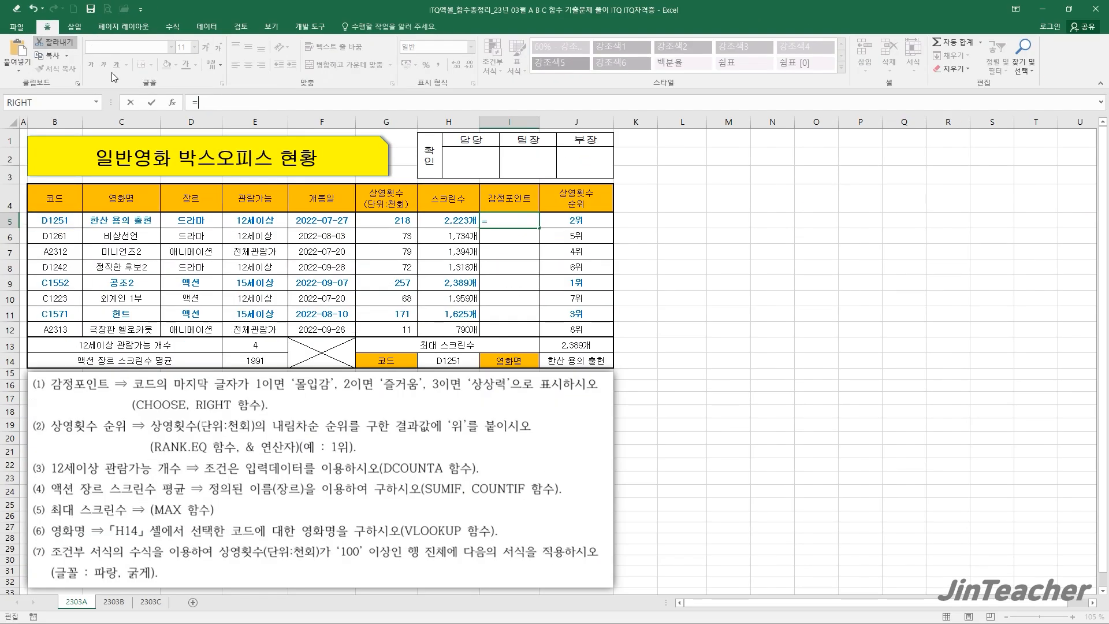
pyautogui.click(172, 102)
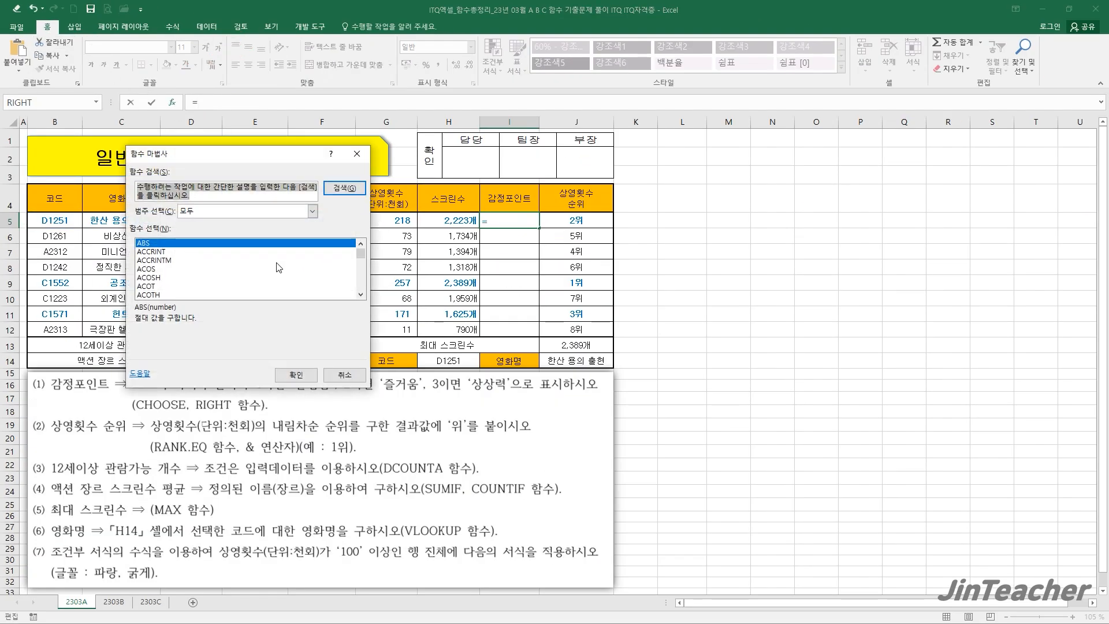
pyautogui.click(276, 262)
pyautogui.press('c')
pyautogui.scroll(-5, 276, 265)
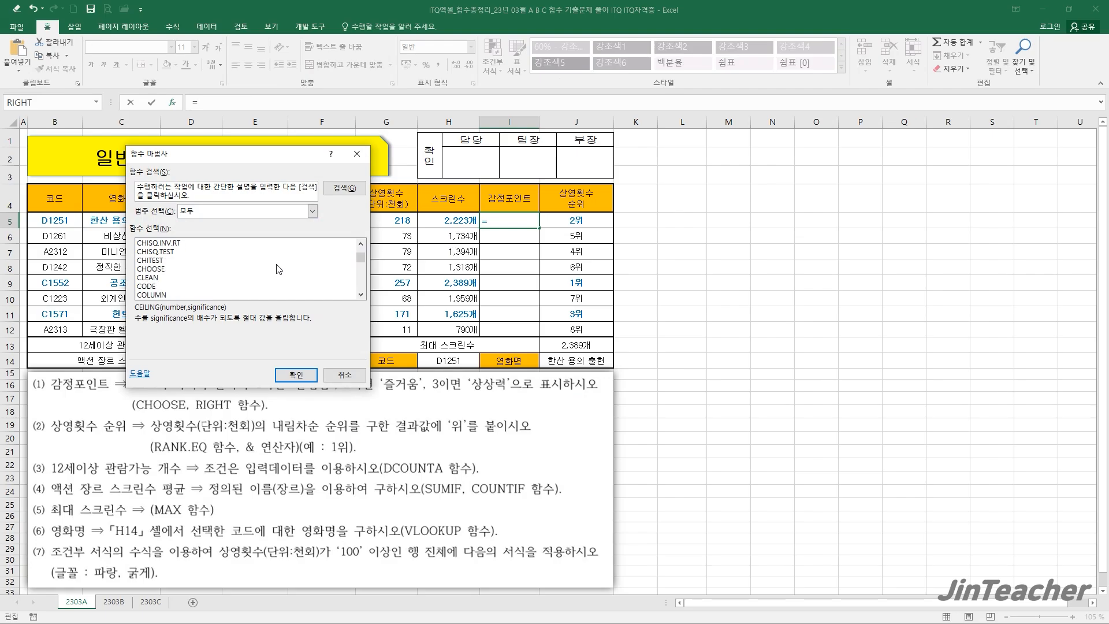
pyautogui.click(172, 269)
pyautogui.click(295, 374)
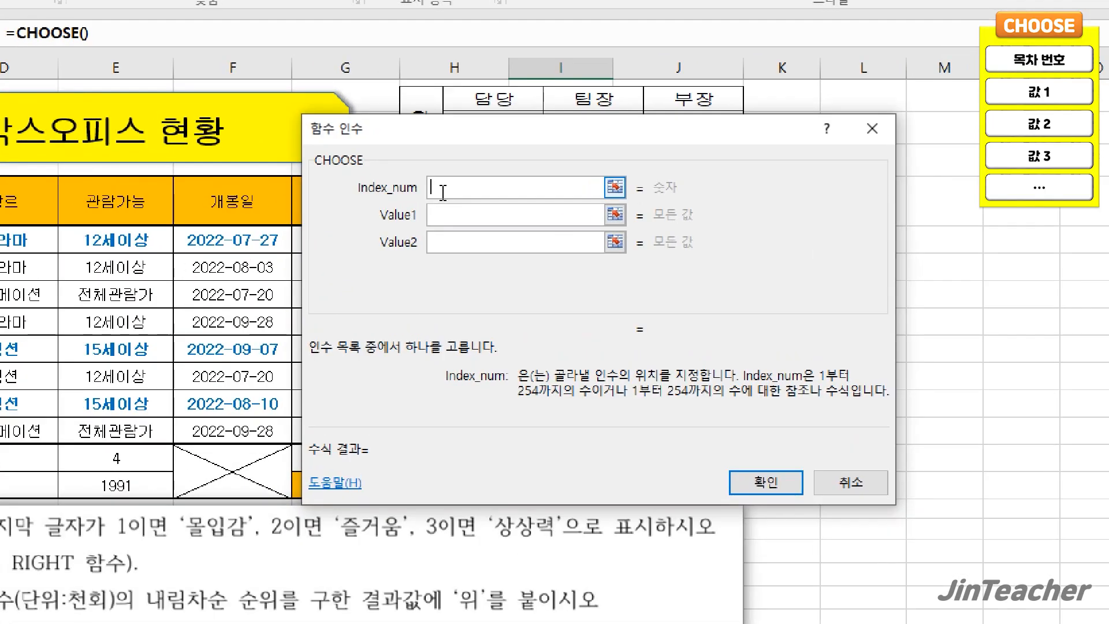
# Enter 몰입감, 즐거움 and 상상력 as the first, second and third values of the CHOOSE function in I5
pyautogui.click(442, 214)
pyautogui.click(446, 242)
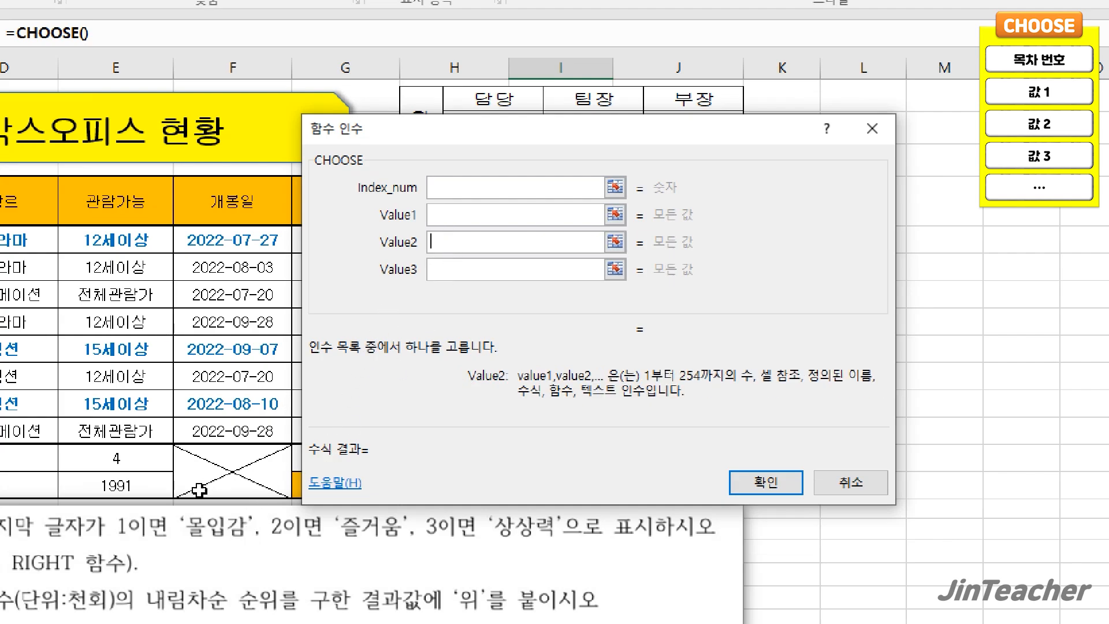
pyautogui.click(438, 212)
pyautogui.write('모')
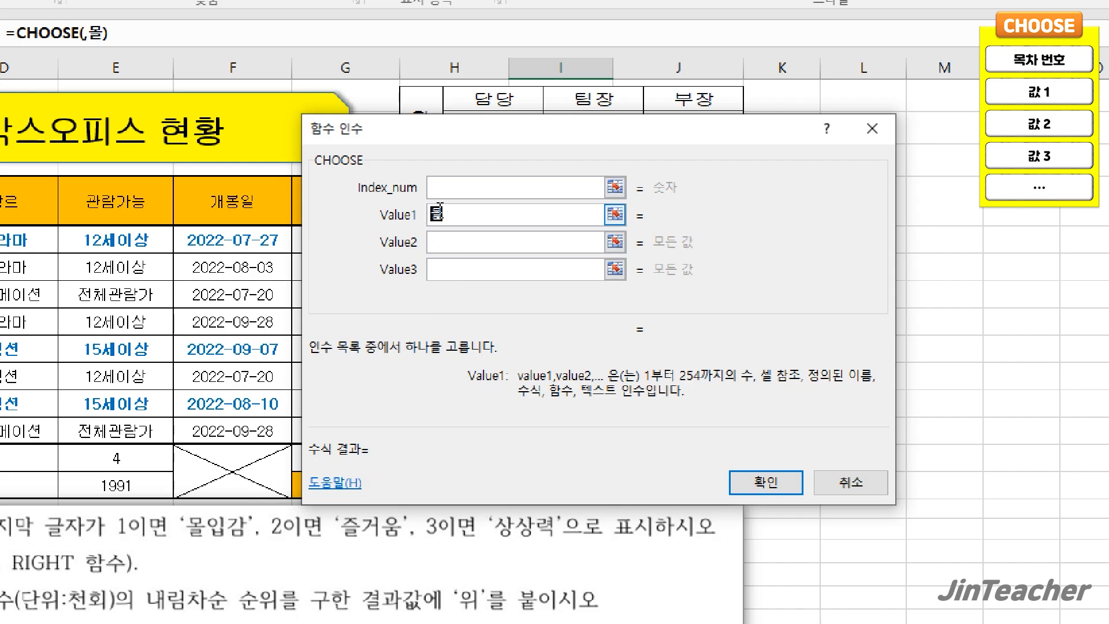
pyautogui.write('ㄹㅇ입ㄱㅏㅁ')
pyautogui.click(433, 240)
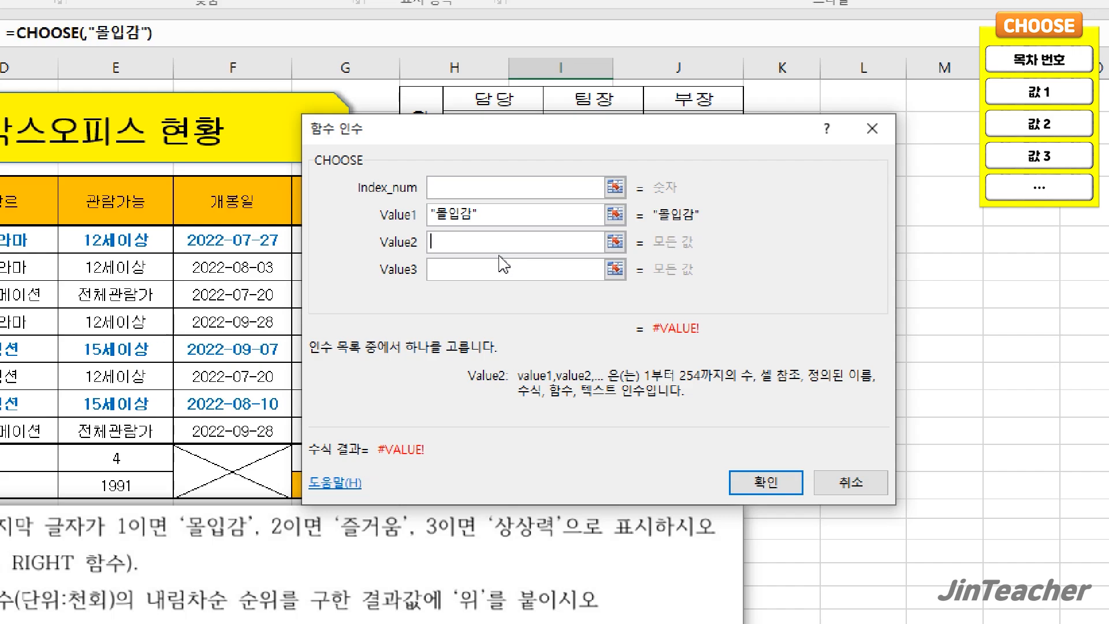
pyautogui.write('즐거움')
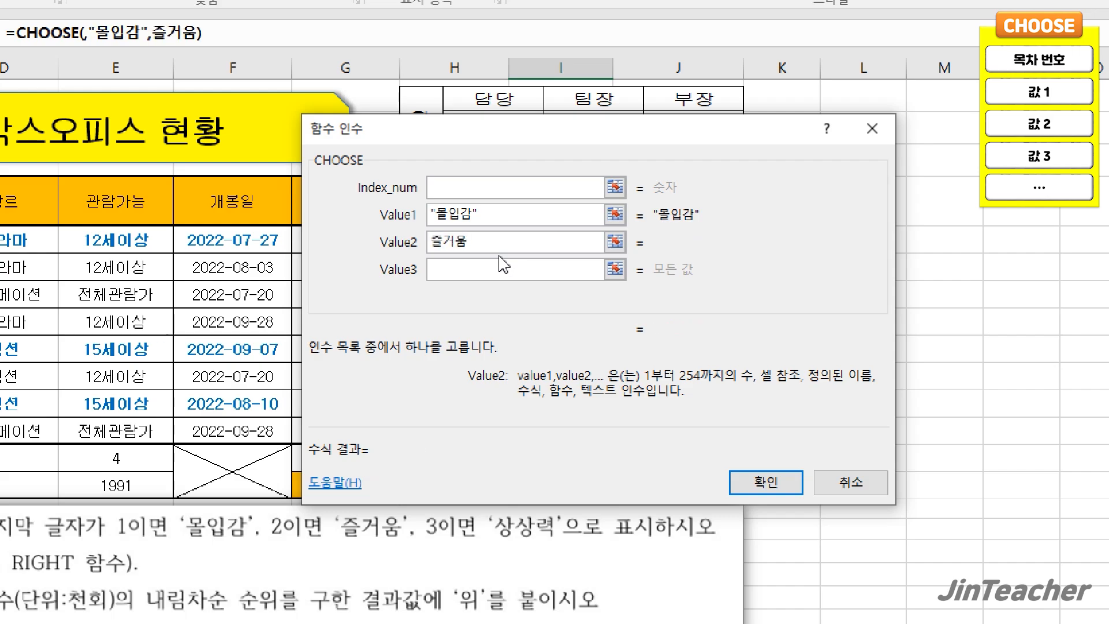
pyautogui.press('Tab')
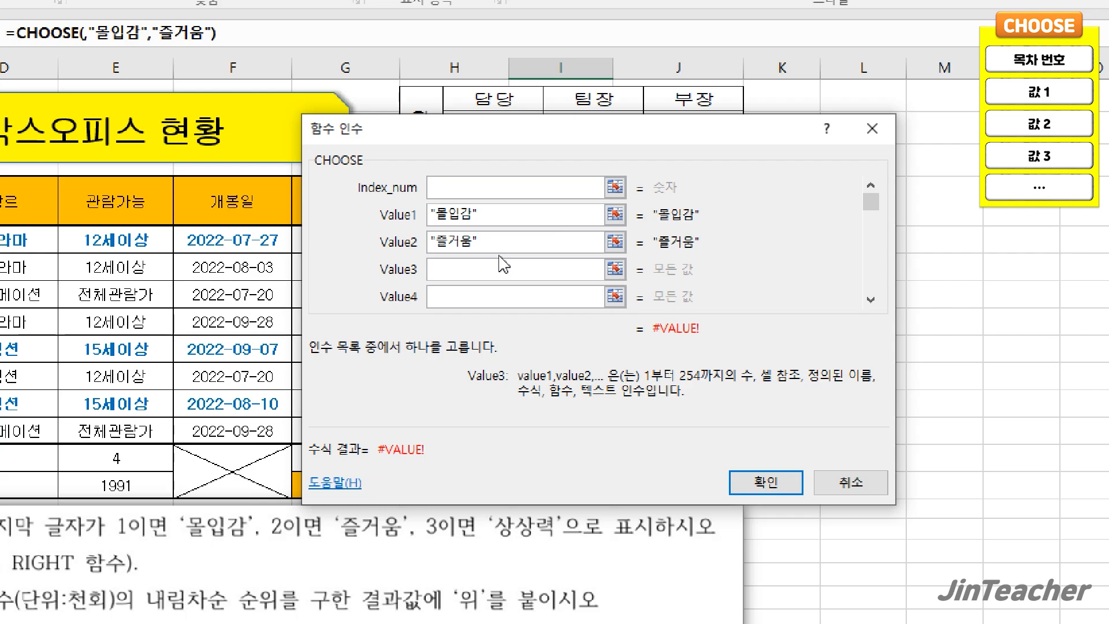
pyautogui.write('상상력')
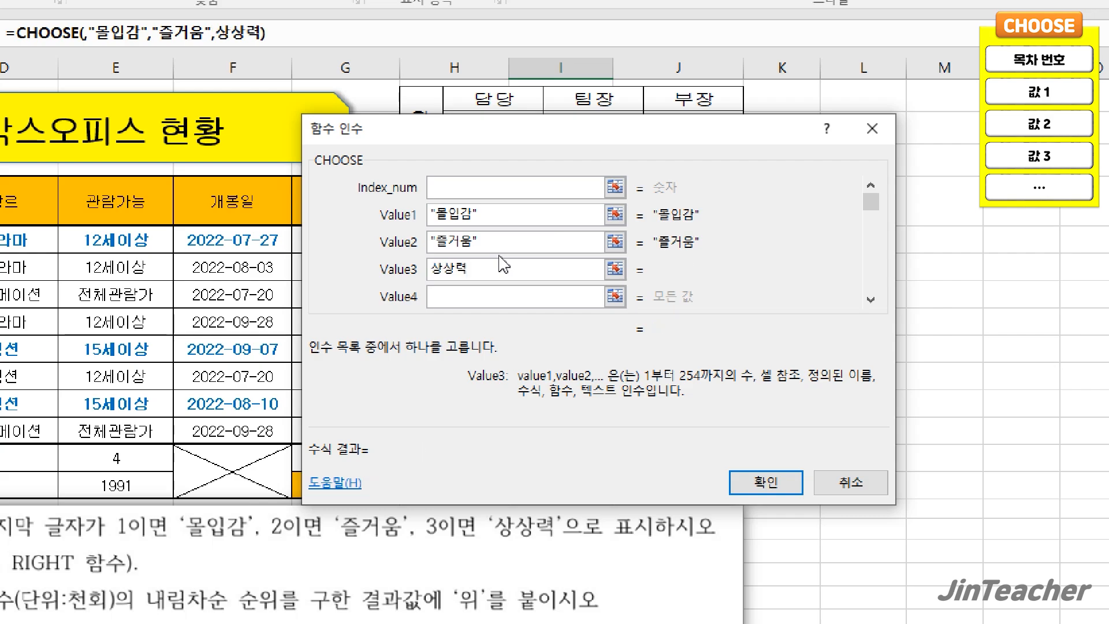
# Try 1 and 3 as the CHOOSE index number, and clear the index again
pyautogui.click(490, 186)
pyautogui.write('1')
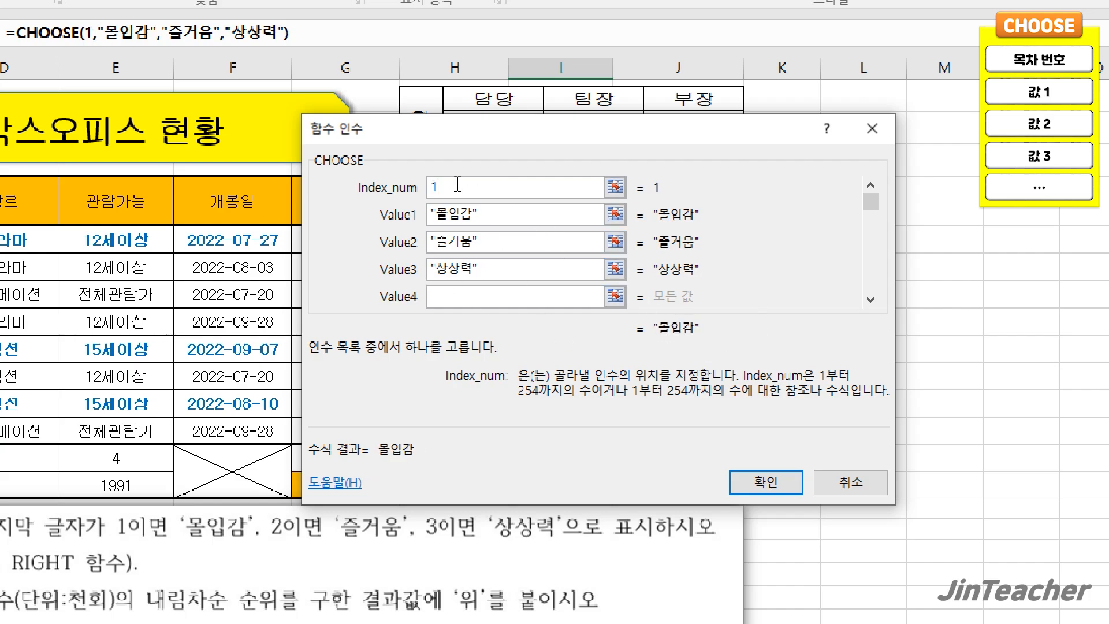
pyautogui.write('3')
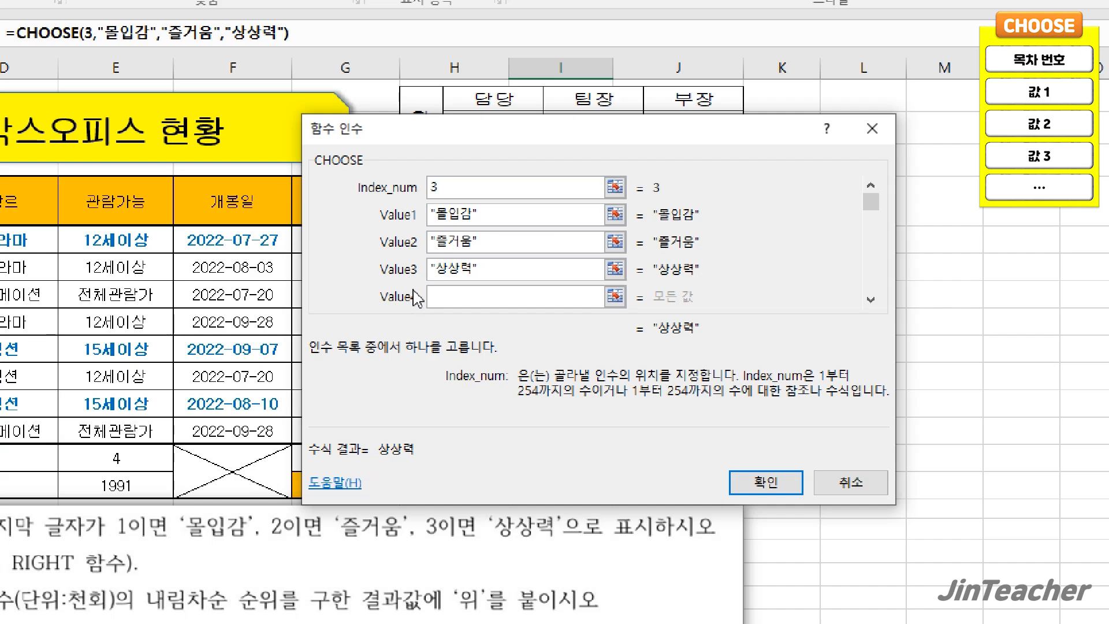
pyautogui.moveTo(447, 187); pyautogui.dragTo(404, 196)
pyautogui.press('BackSpace')
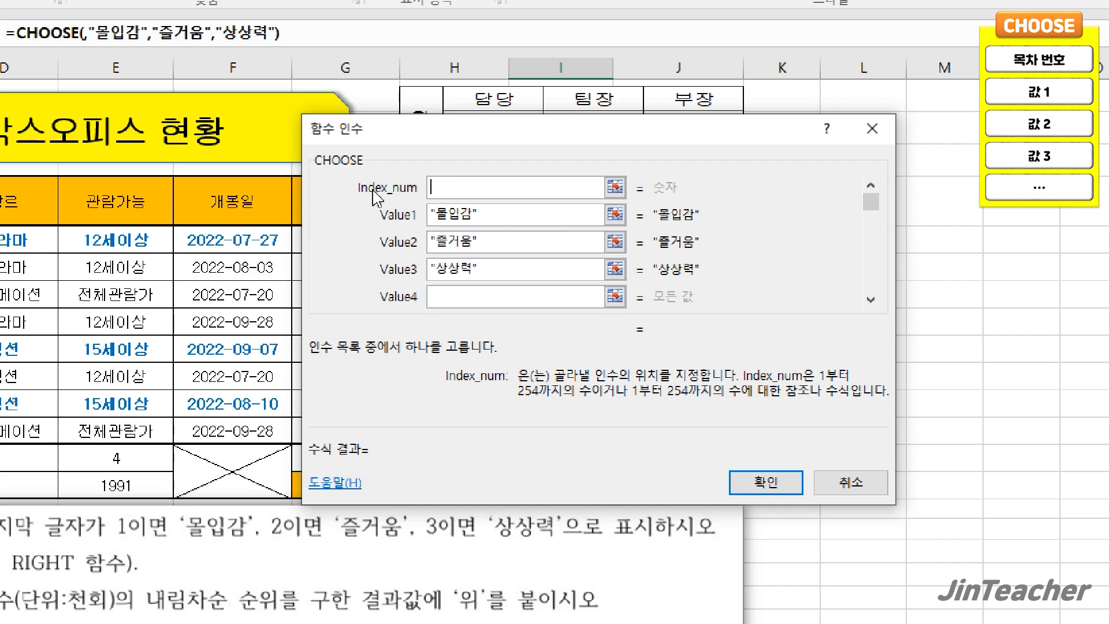
# Insert the cut RIGHT(B5,1) as the CHOOSE index number and complete the formula in I5
pyautogui.write('RIGHT(B5,1)')
pyautogui.rightClick(532, 188)
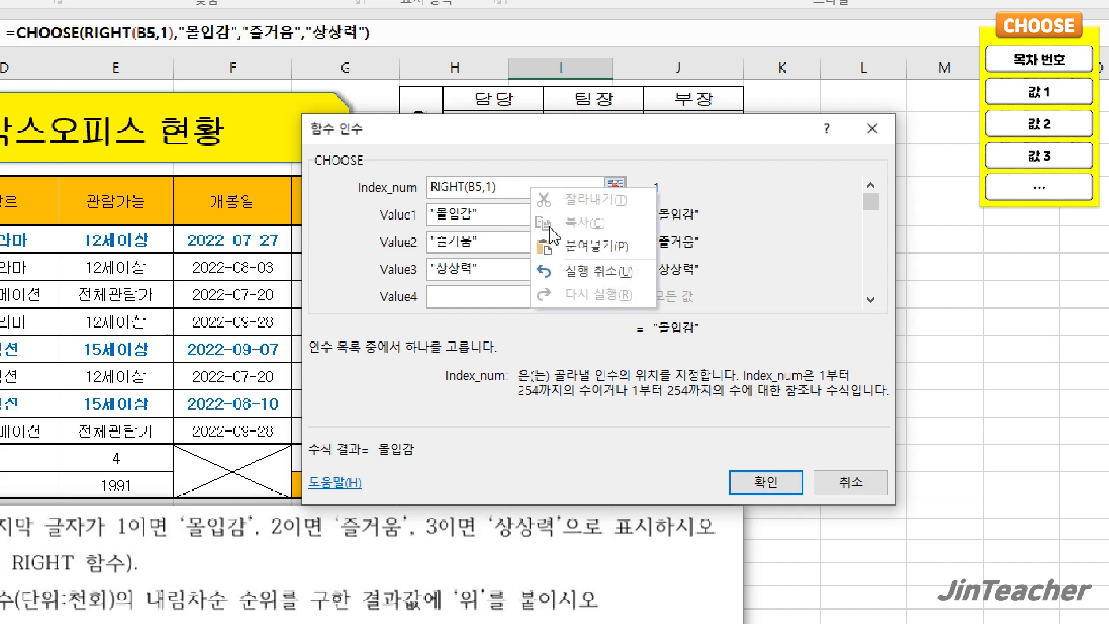
pyautogui.click(492, 176)
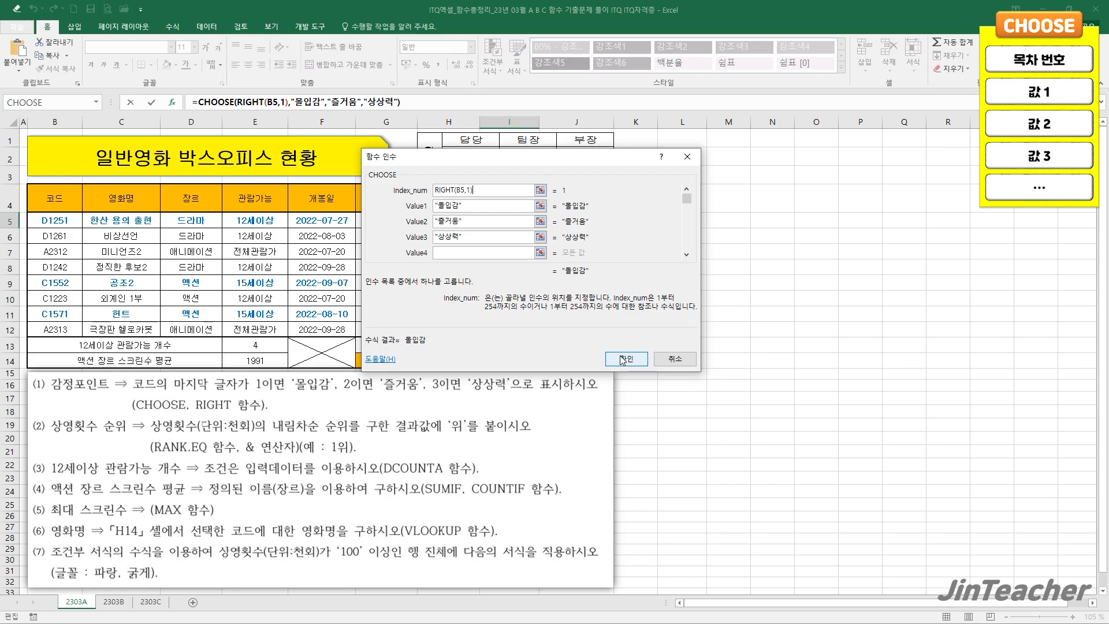
pyautogui.click(766, 482)
# Fill the CHOOSE formula from I5 down to I12 without carrying over the formatting
pyautogui.moveTo(540, 230); pyautogui.dragTo(530, 332)
pyautogui.click(549, 345)
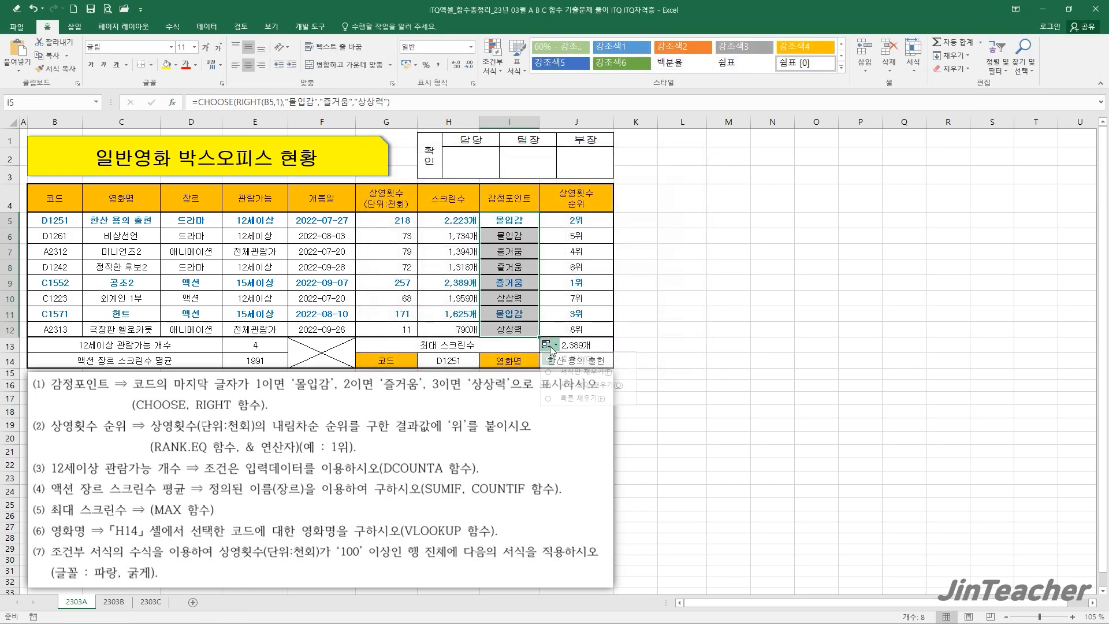
pyautogui.click(571, 385)
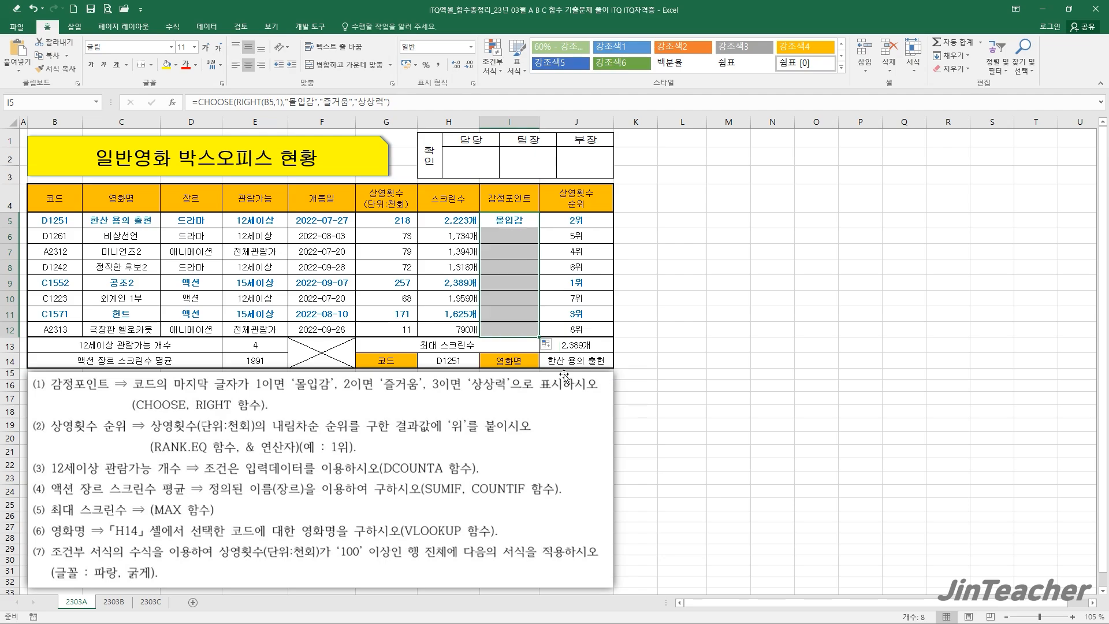
pyautogui.click(526, 333)
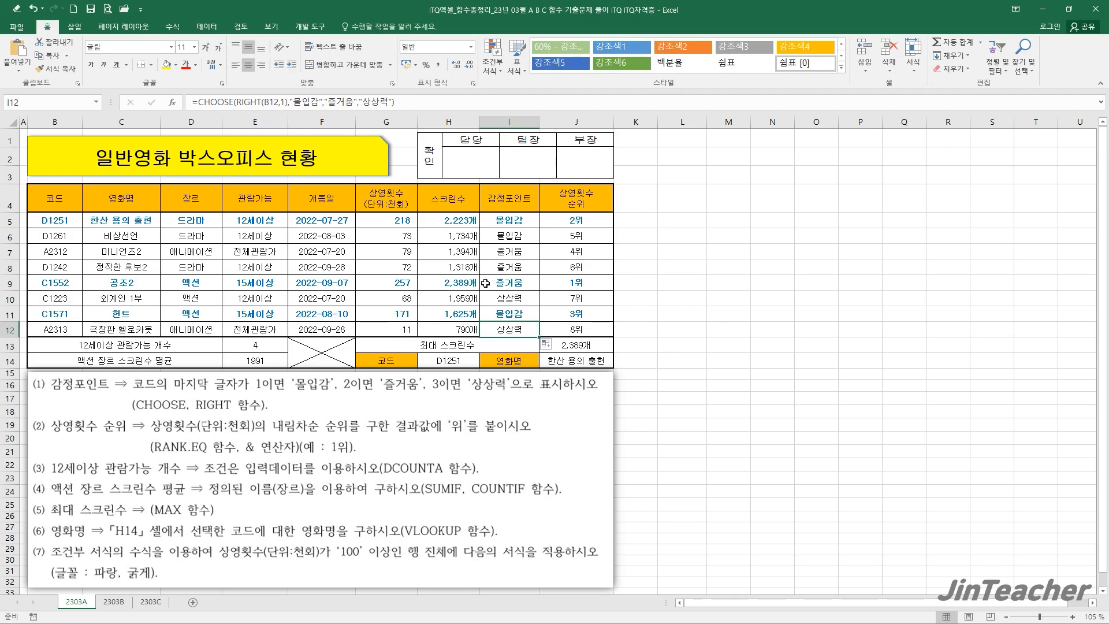
# Right-align the result cells E13:E14 and J13 and apply the comma number format to them
pyautogui.click(485, 283)
pyautogui.click(578, 355)
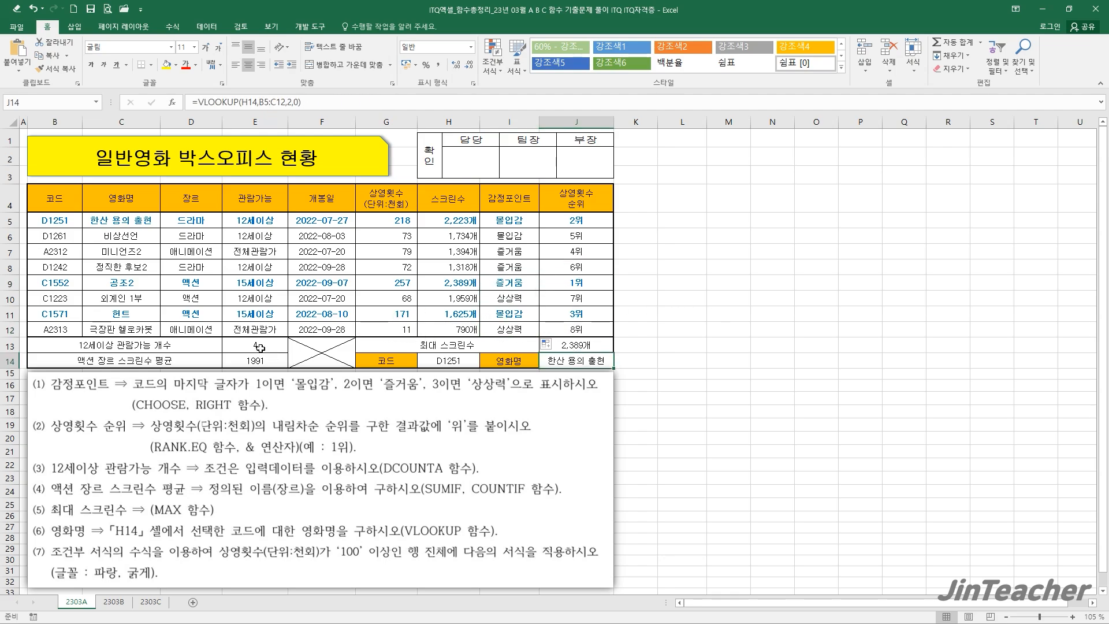
pyautogui.moveTo(260, 348); pyautogui.dragTo(257, 360)
pyautogui.keyDown('ctrl'); pyautogui.click(588, 341); pyautogui.keyUp('ctrl')
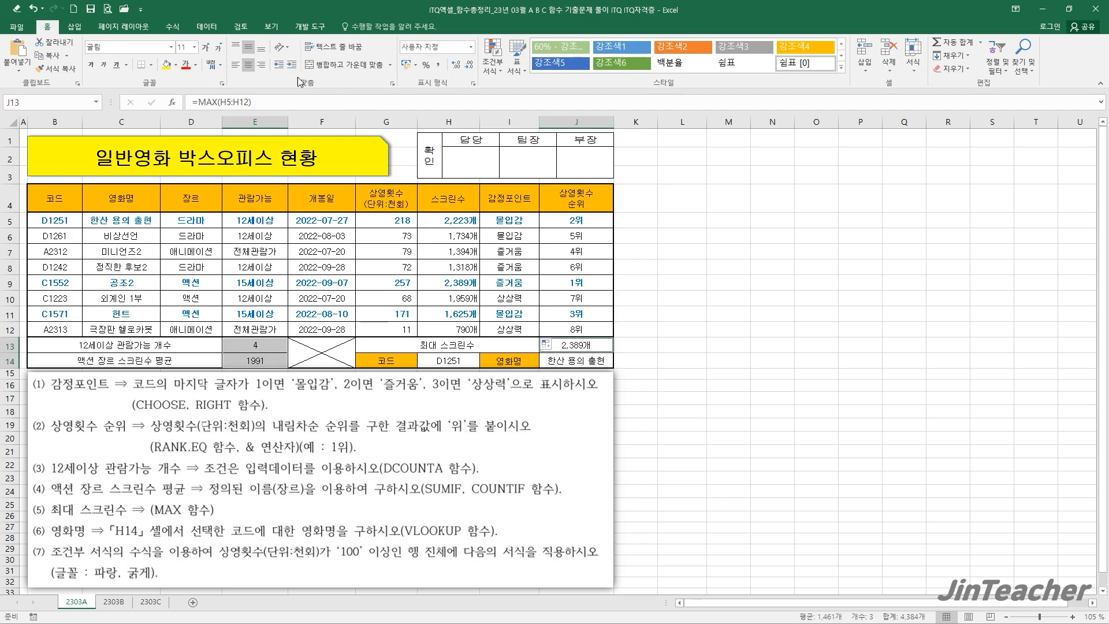
pyautogui.click(261, 64)
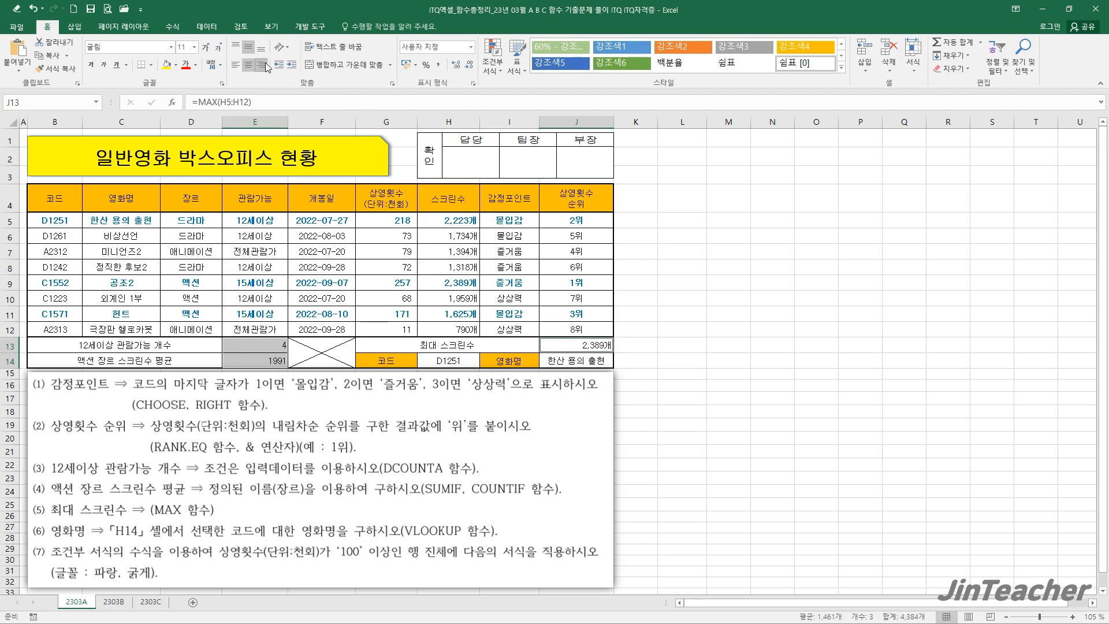
pyautogui.click(437, 68)
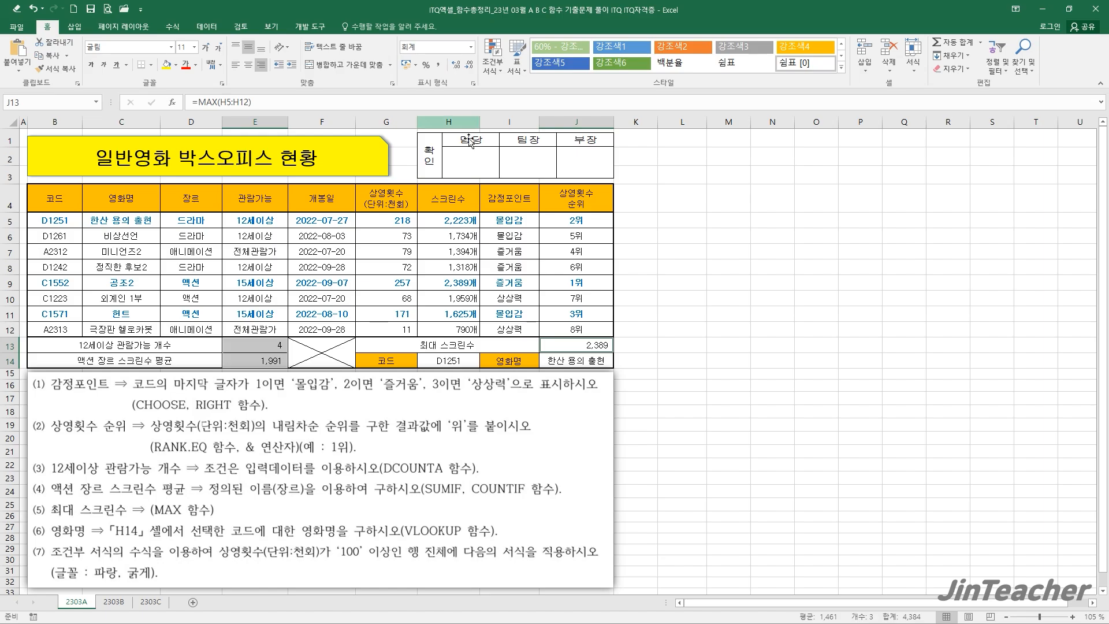
# Examine the alignment and number format of the summary results in J13, J14 and E13:E14
pyautogui.click(629, 347)
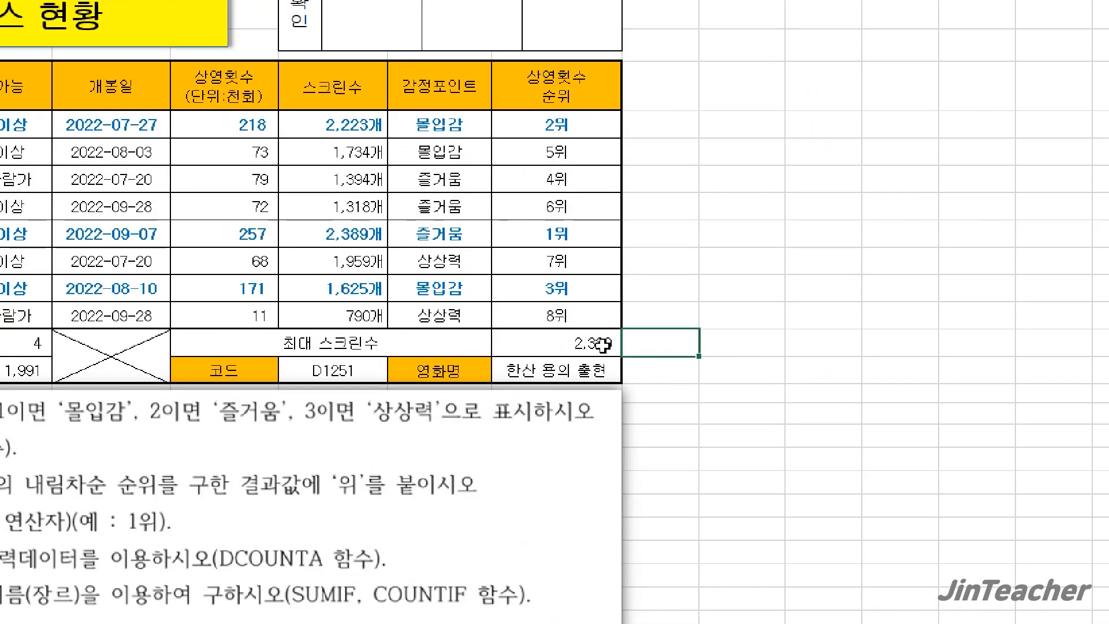
pyautogui.click(603, 345)
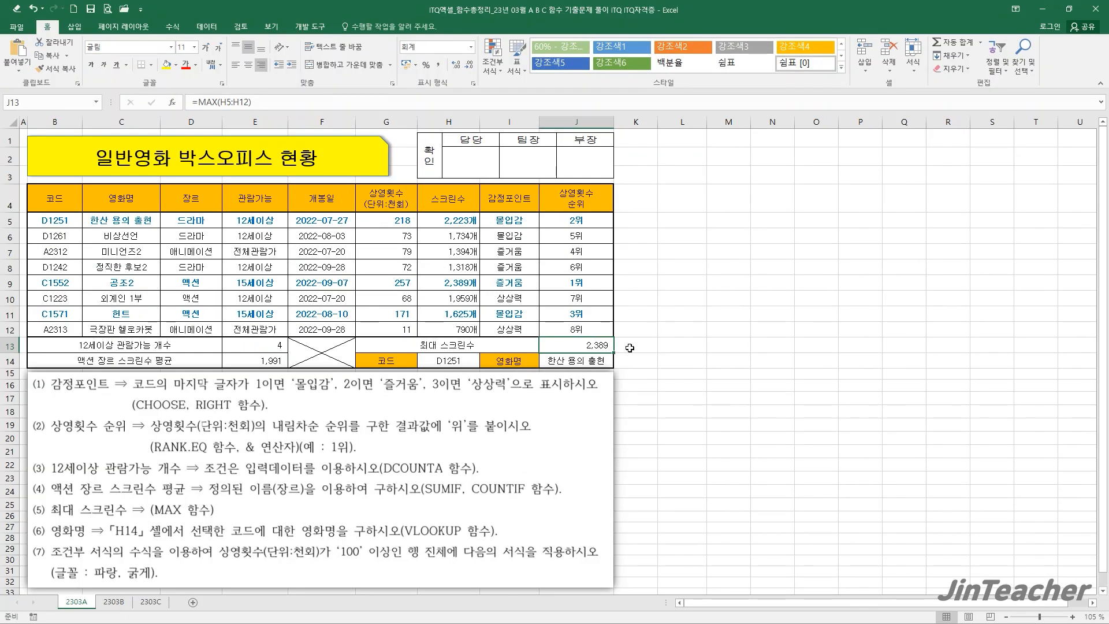
pyautogui.press('Up')
pyautogui.press('Up')
pyautogui.press('Up')
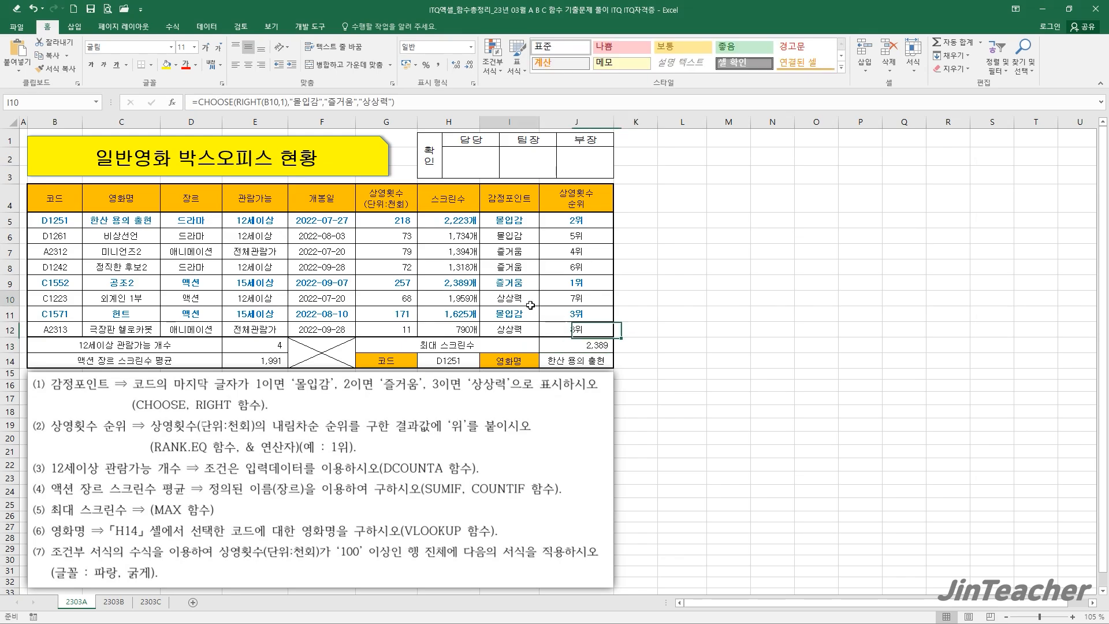
pyautogui.press('Down')
pyautogui.press('Down')
pyautogui.press('Down')
pyautogui.press('Down')
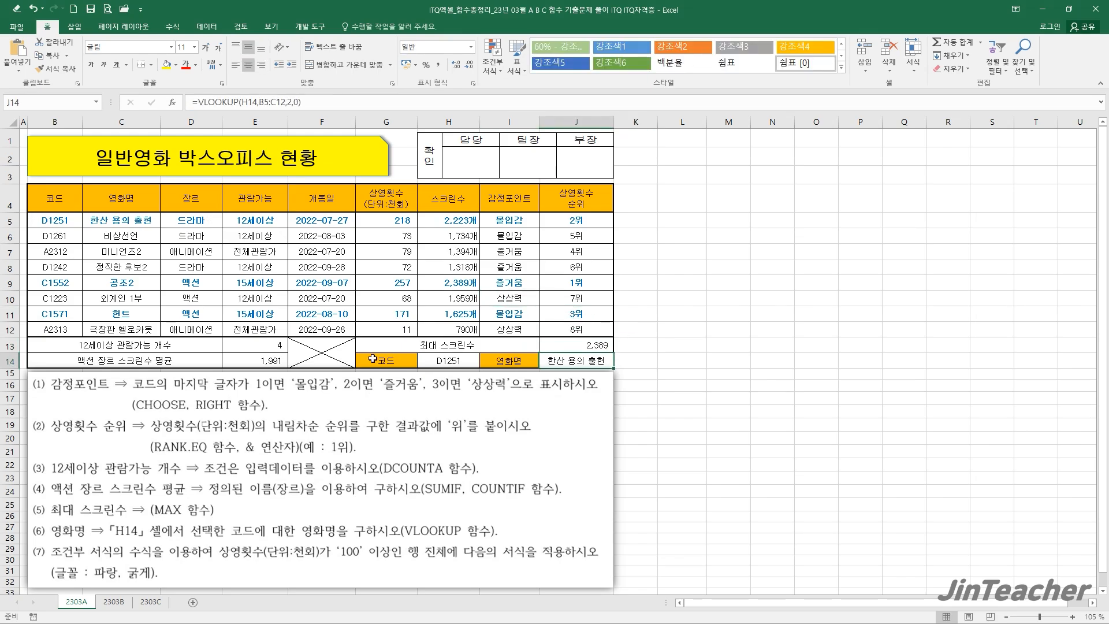
pyautogui.moveTo(283, 346); pyautogui.dragTo(271, 360)
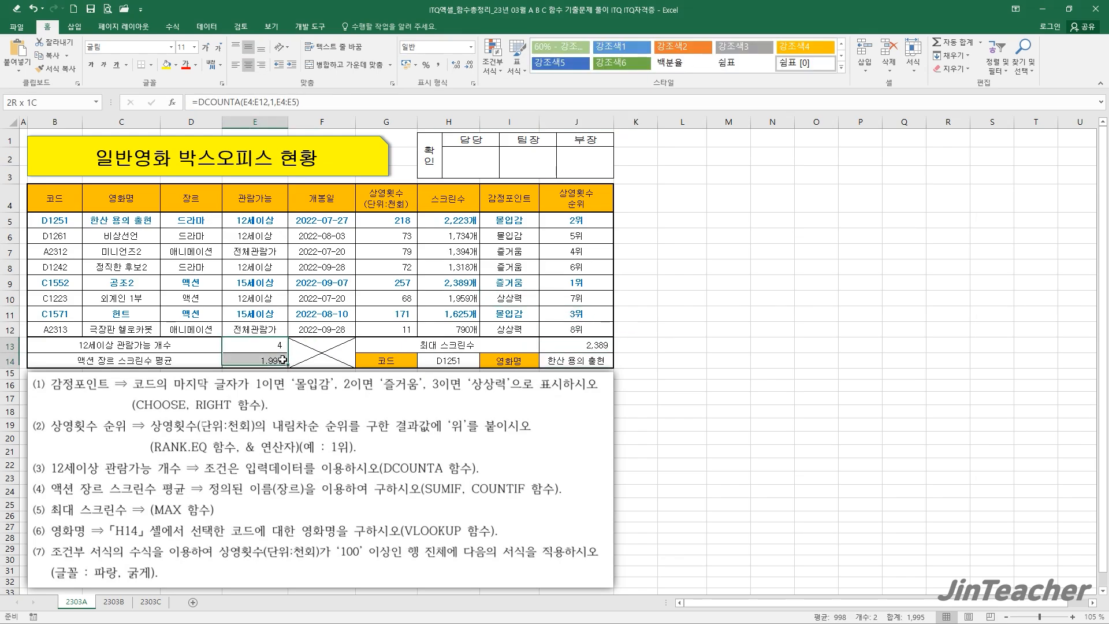
pyautogui.click(675, 346)
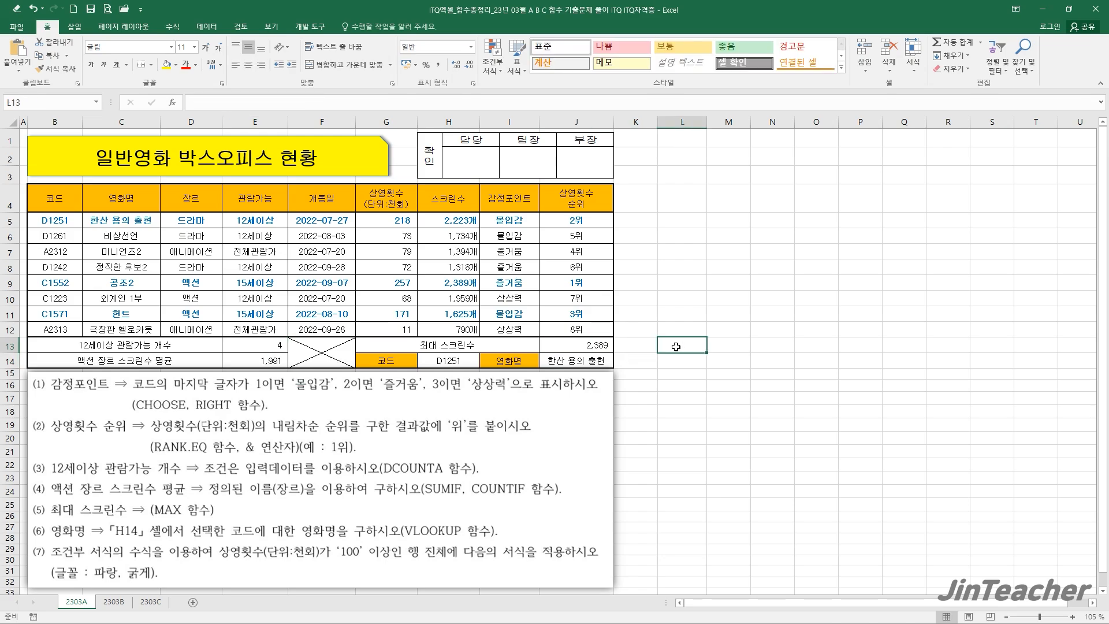
# Switch to sheet 2303B and select the 항차 values in F5:F12
pyautogui.click(114, 602)
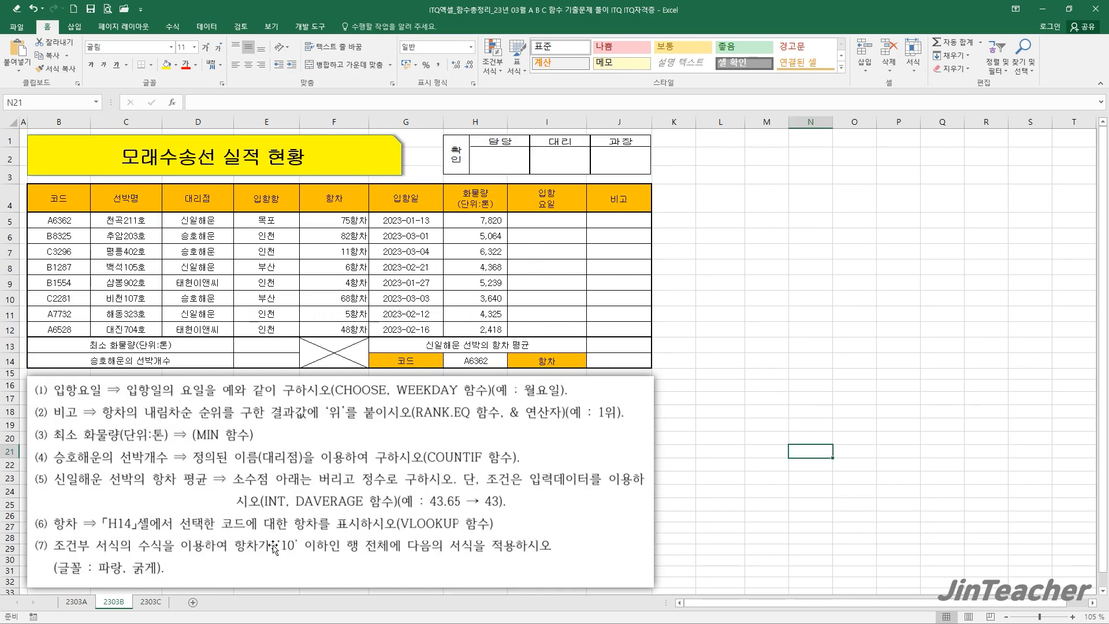
pyautogui.click(732, 357)
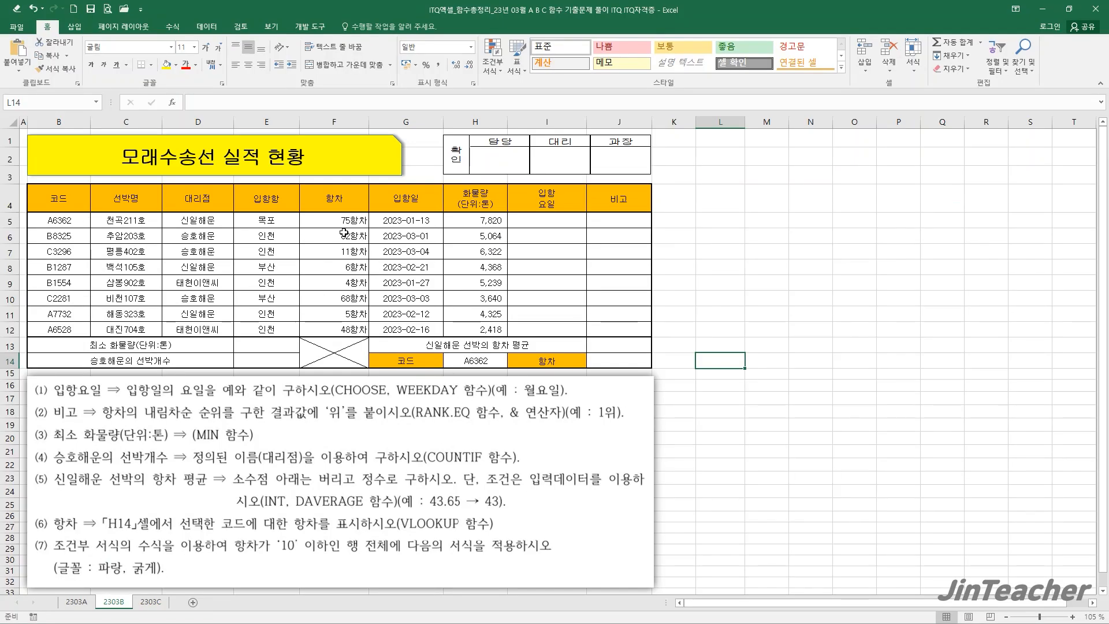
pyautogui.moveTo(341, 220); pyautogui.dragTo(340, 331)
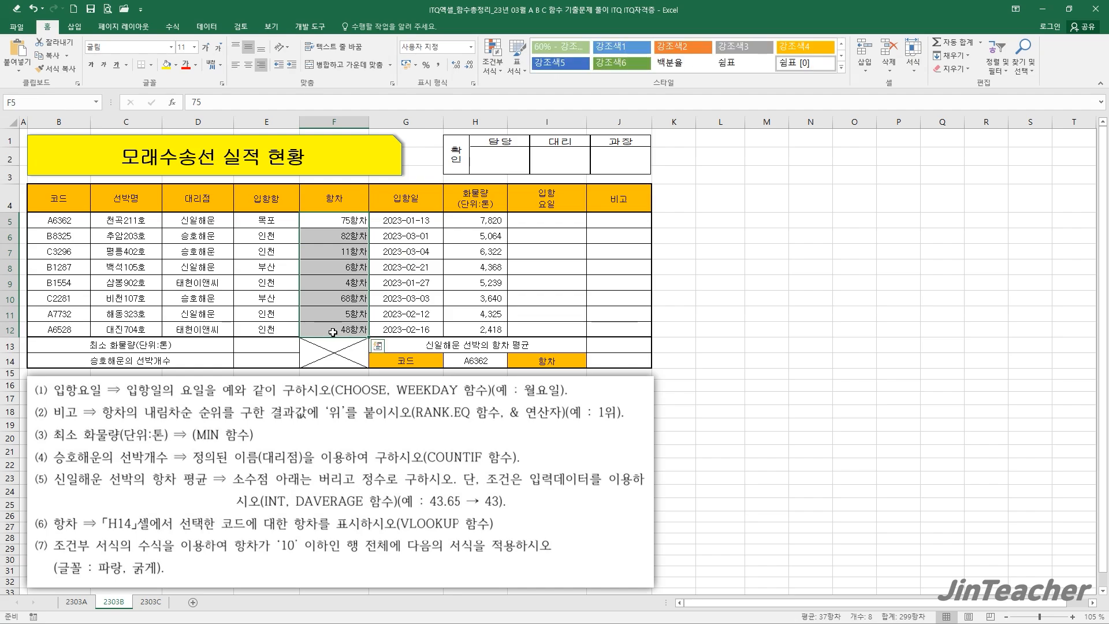
# Create a new conditional formatting rule for B5:J12 that uses a formula to determine which cells to format
pyautogui.moveTo(44, 218); pyautogui.dragTo(624, 329)
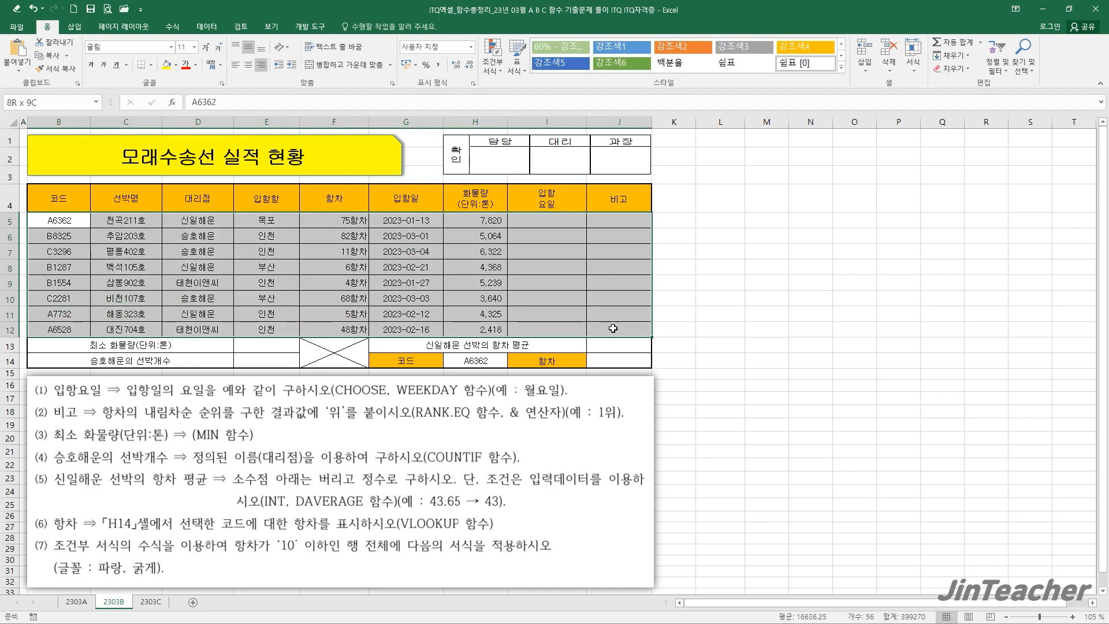
pyautogui.click(494, 70)
pyautogui.click(528, 215)
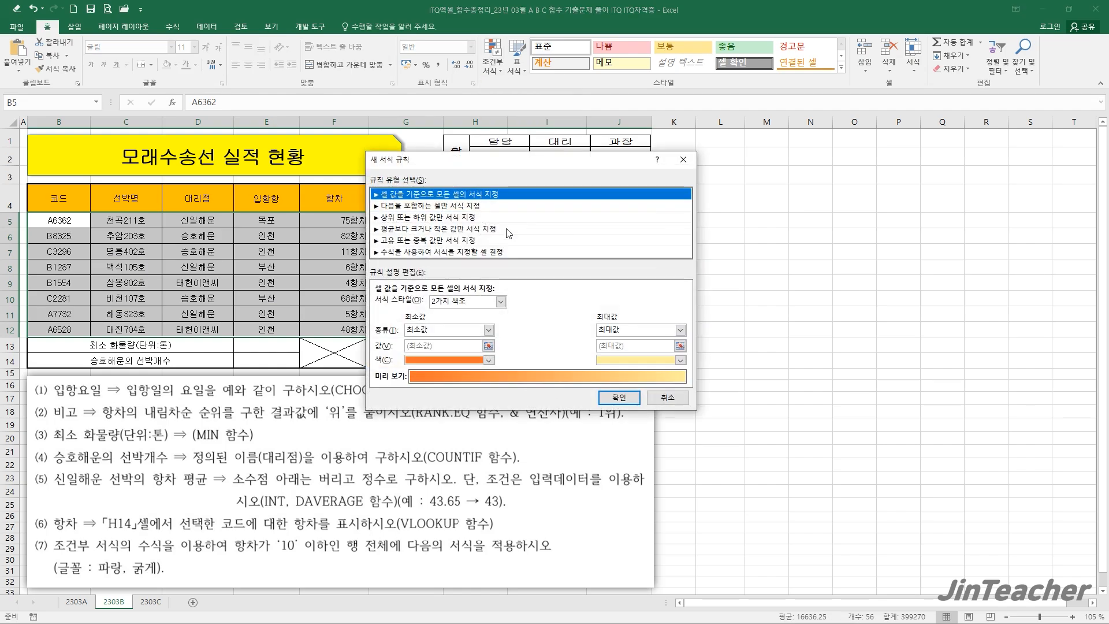
pyautogui.click(436, 256)
pyautogui.click(400, 303)
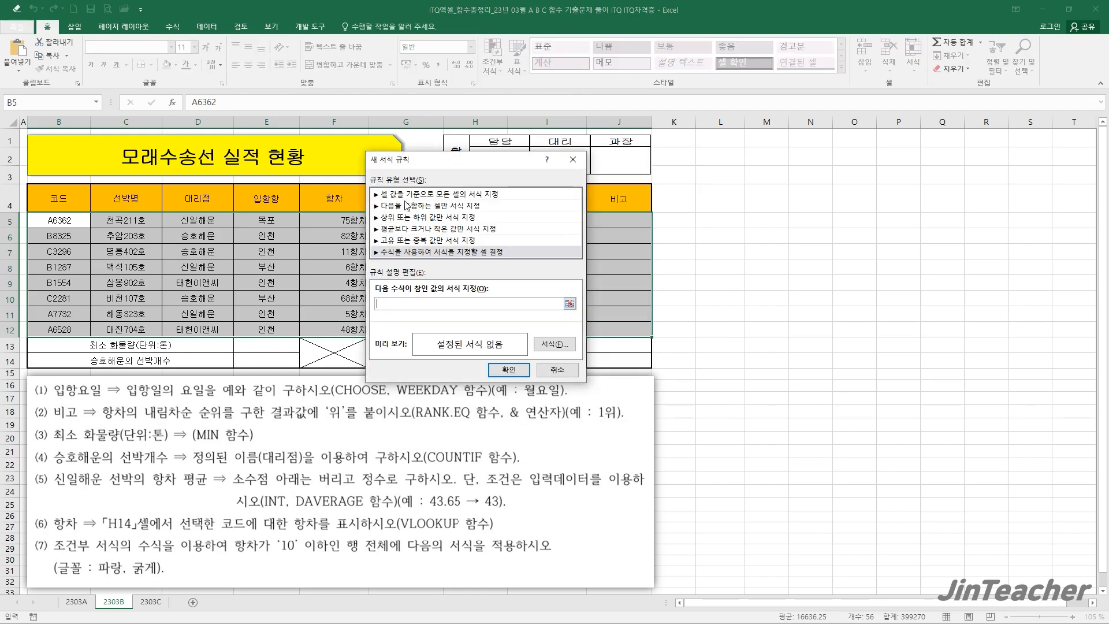
# Set the rule's formula to =$F5<=10, with only the column of the F5 reference locked
pyautogui.moveTo(416, 170); pyautogui.dragTo(432, 121)
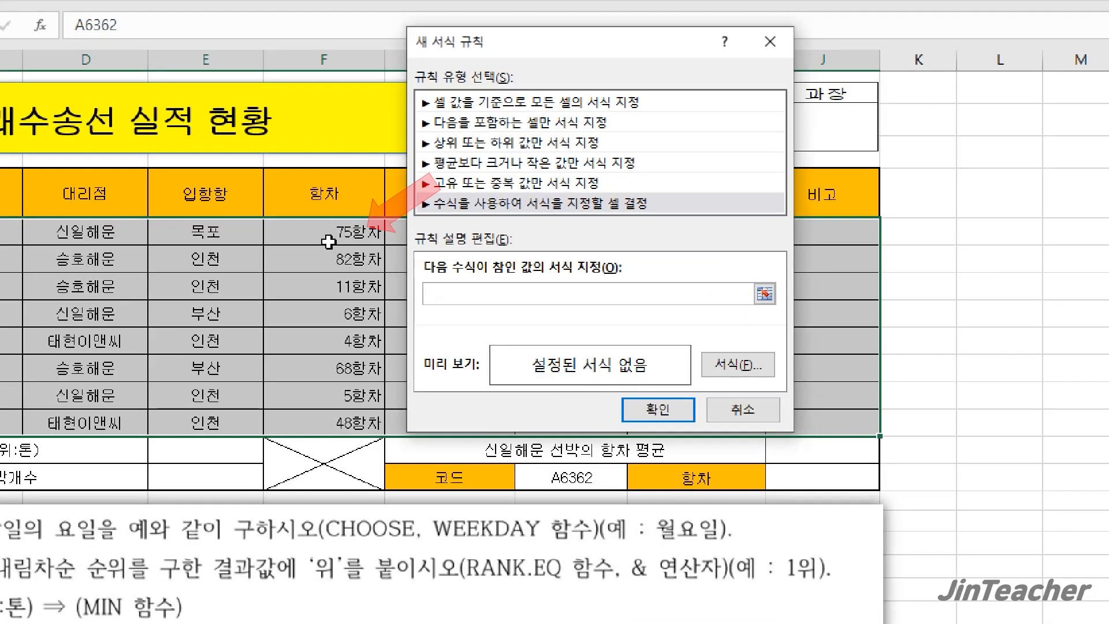
pyautogui.click(328, 241)
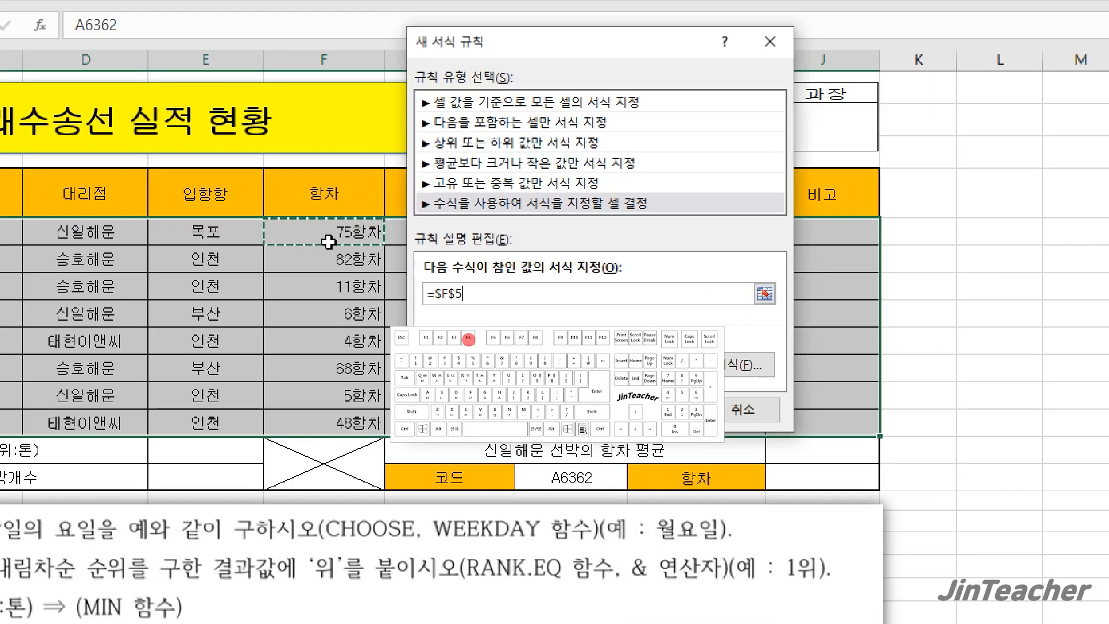
pyautogui.press('F4')
pyautogui.press('F4')
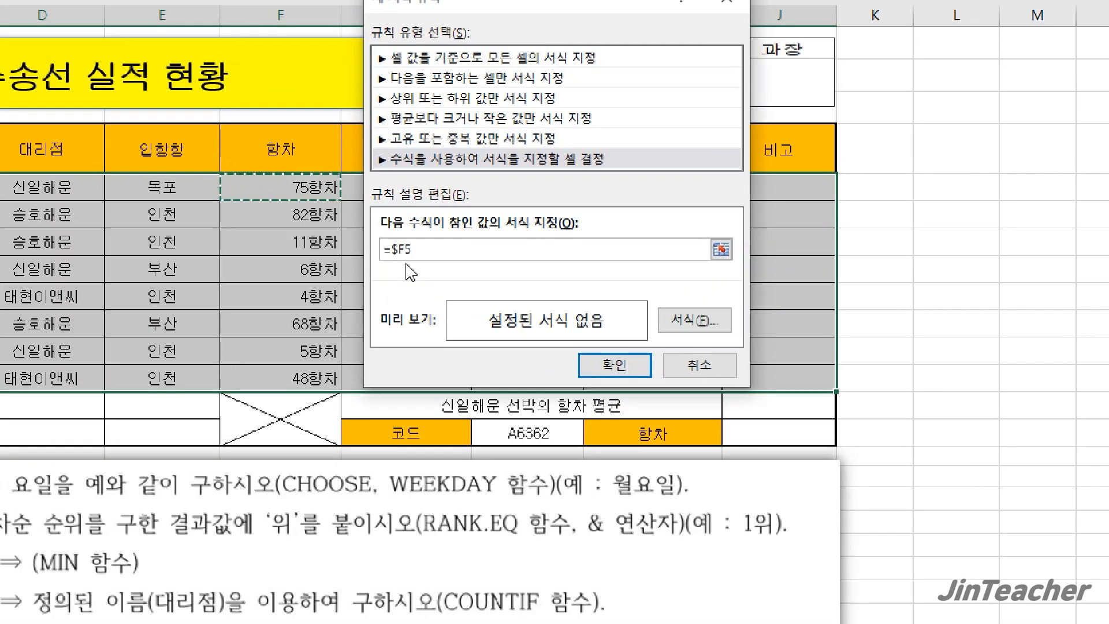
pyautogui.write('<=10')
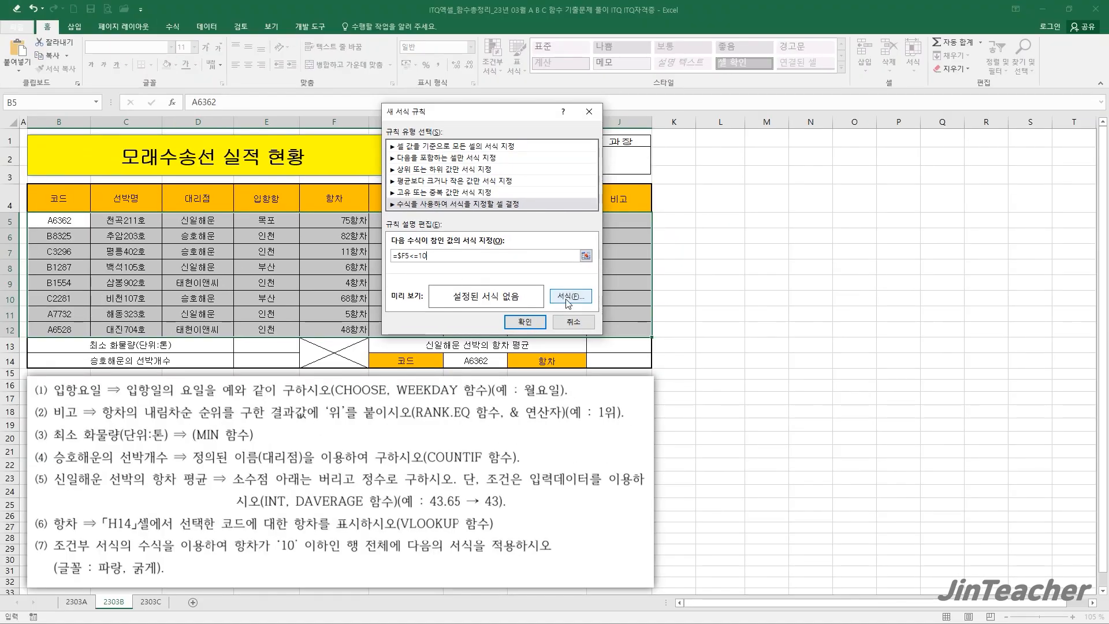
# Set the rule's font format to bold (굵게) and blue, and apply the conditional formatting rule to the table
pyautogui.click(567, 299)
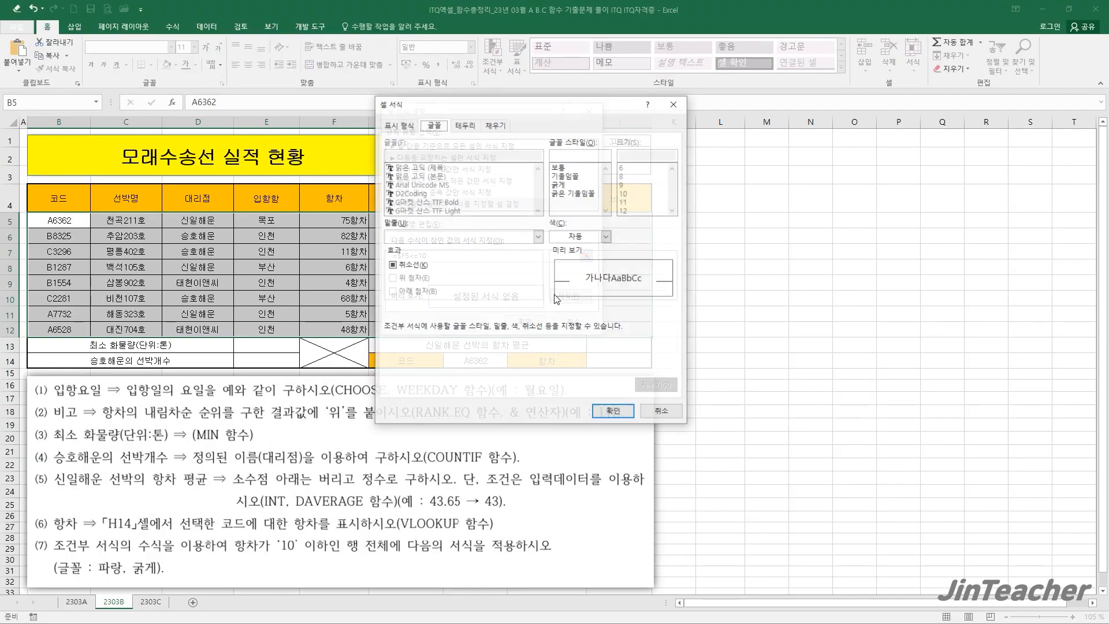
pyautogui.click(559, 185)
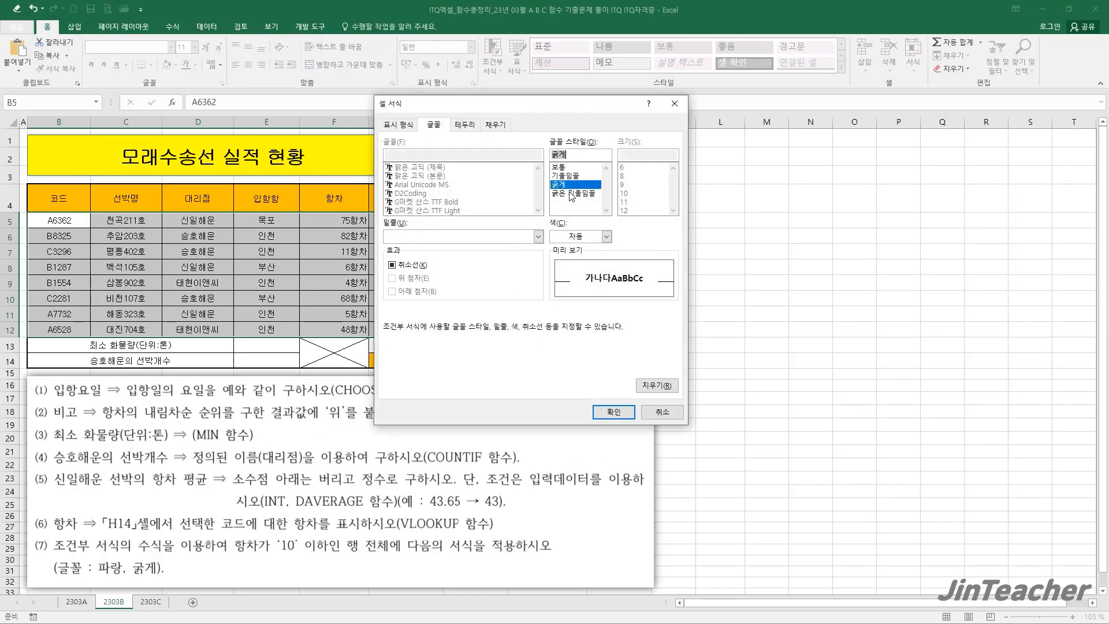
pyautogui.click(606, 236)
pyautogui.click(623, 341)
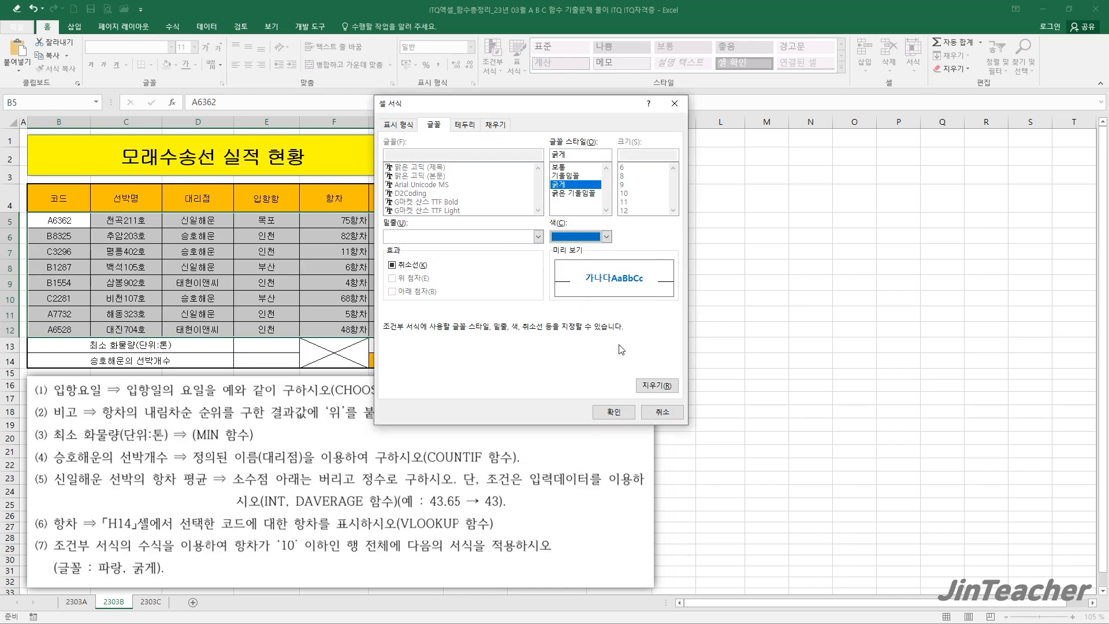
pyautogui.click(614, 412)
pyautogui.click(526, 324)
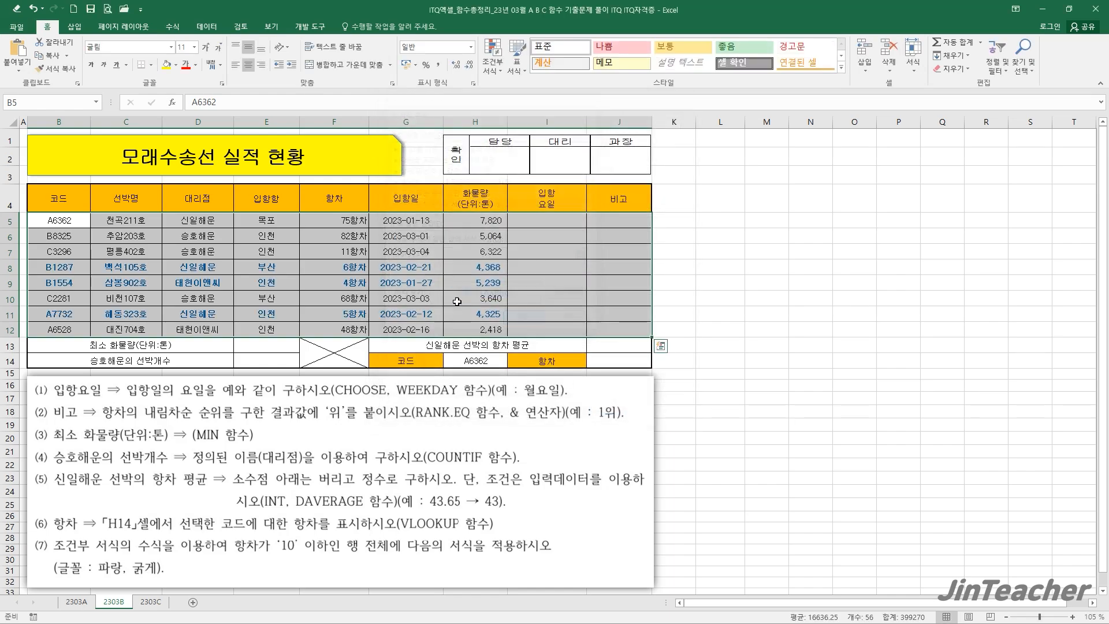
pyautogui.click(348, 272)
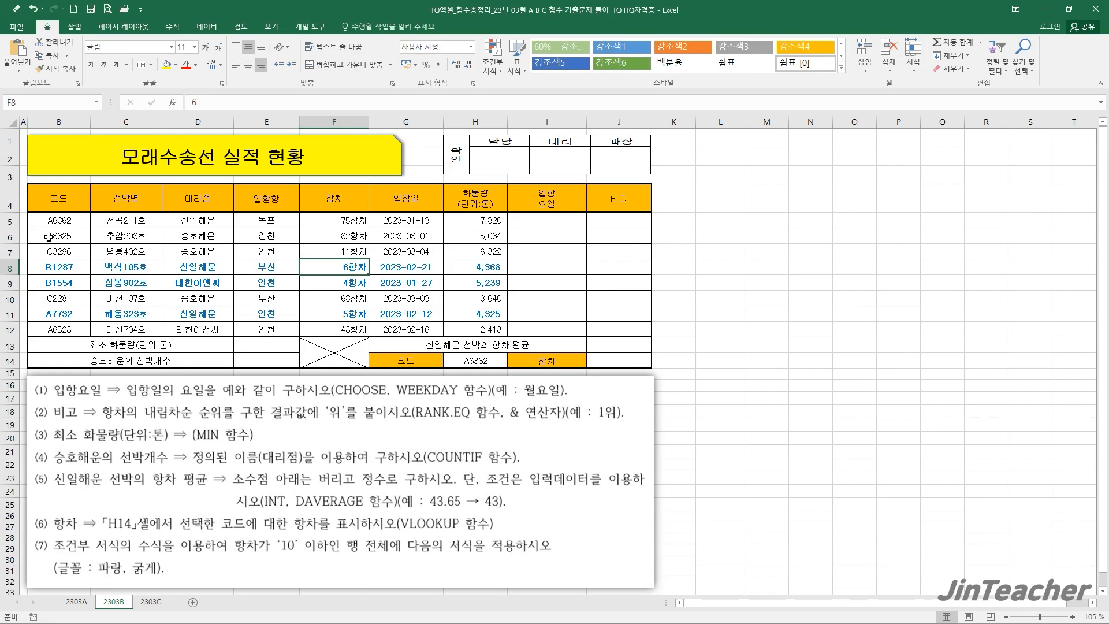
# Insert the VLOOKUP function in cell J14 for the 항차 of the selected code
pyautogui.moveTo(48, 216); pyautogui.dragTo(338, 334)
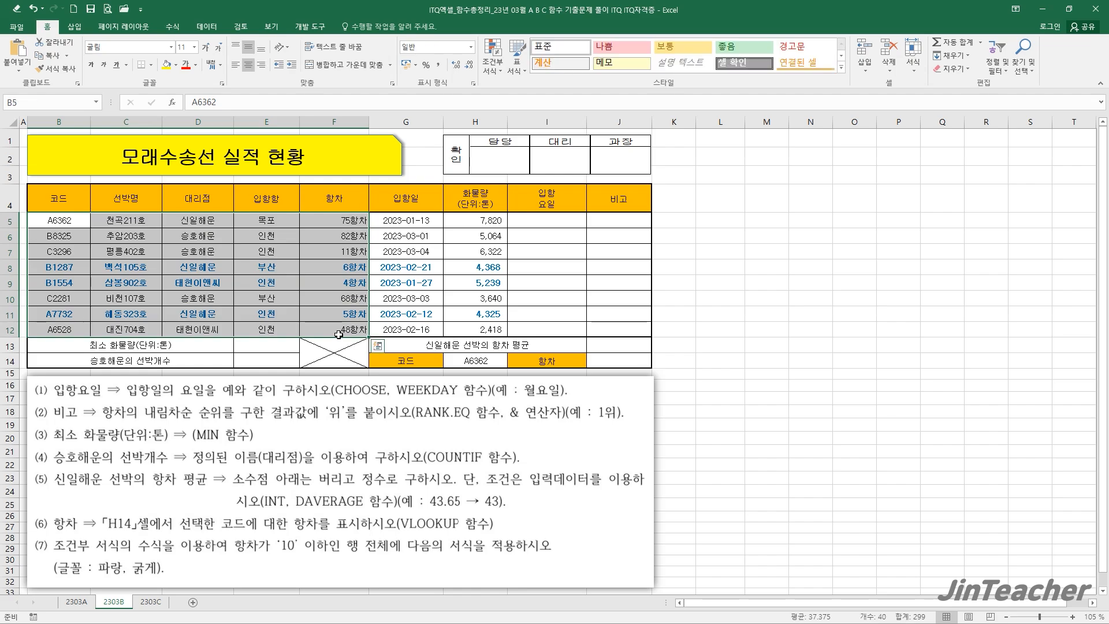
pyautogui.click(610, 360)
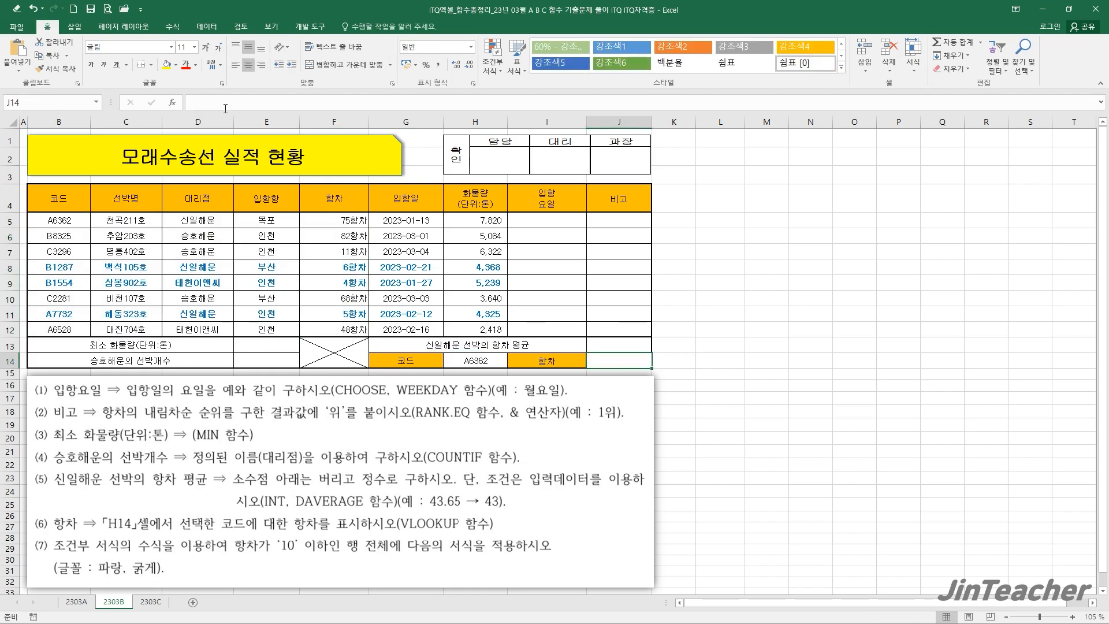
pyautogui.click(173, 100)
pyautogui.click(437, 212)
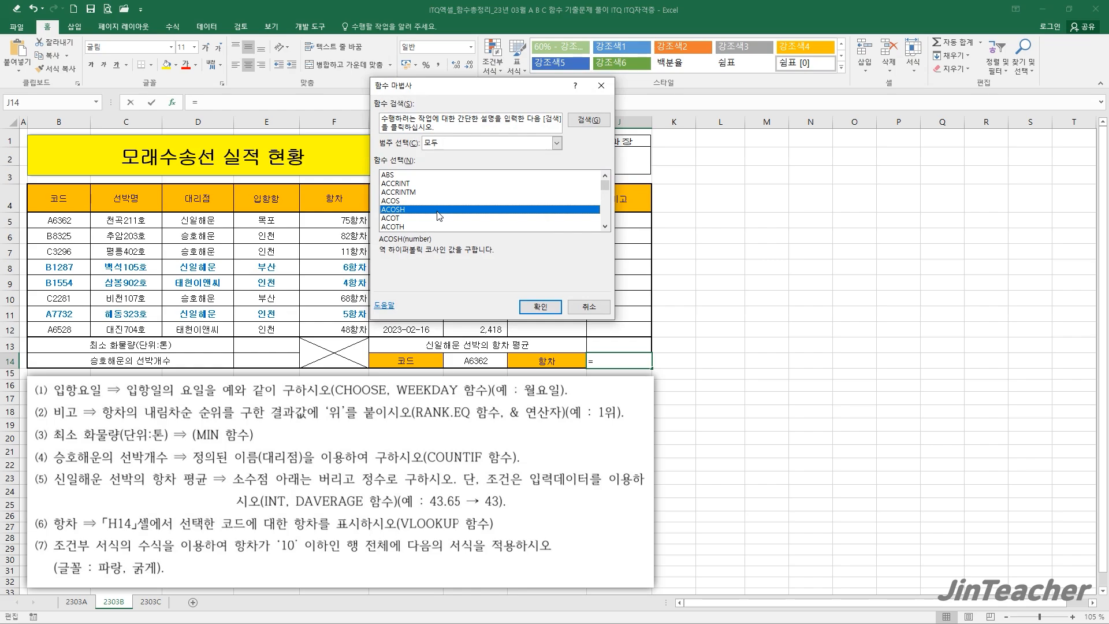
pyautogui.press('v')
pyautogui.scroll(-2, 439, 216)
pyautogui.click(399, 191)
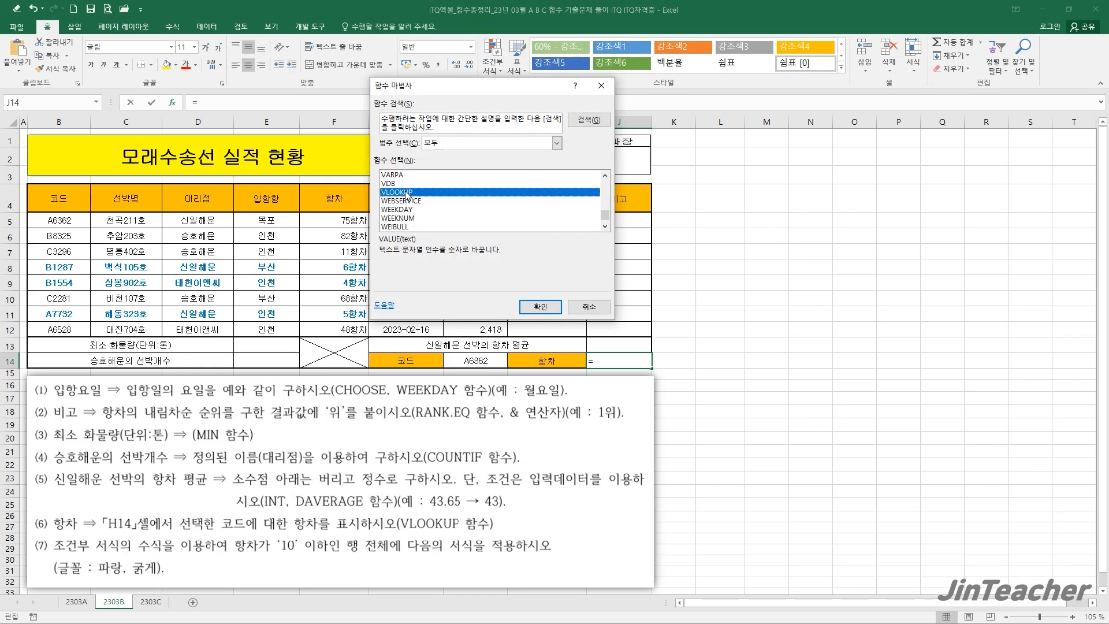
pyautogui.click(540, 306)
pyautogui.moveTo(393, 259); pyautogui.dragTo(664, 307)
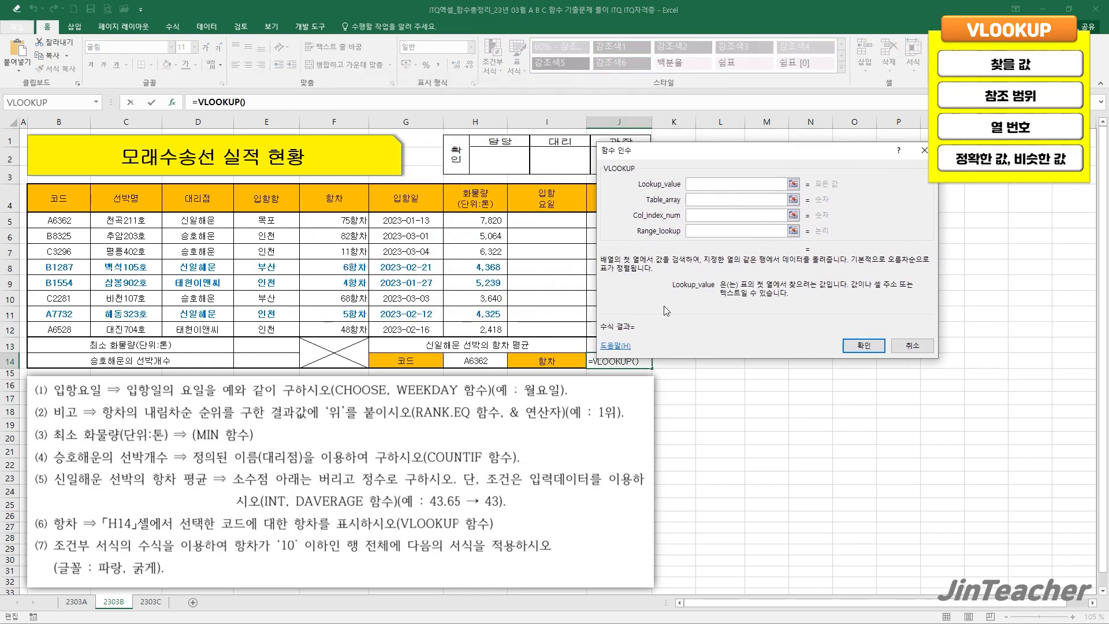
# Complete J14's VLOOKUP with lookup value H14, table array B5:F12, column index 5 and range lookup 0
pyautogui.click(472, 360)
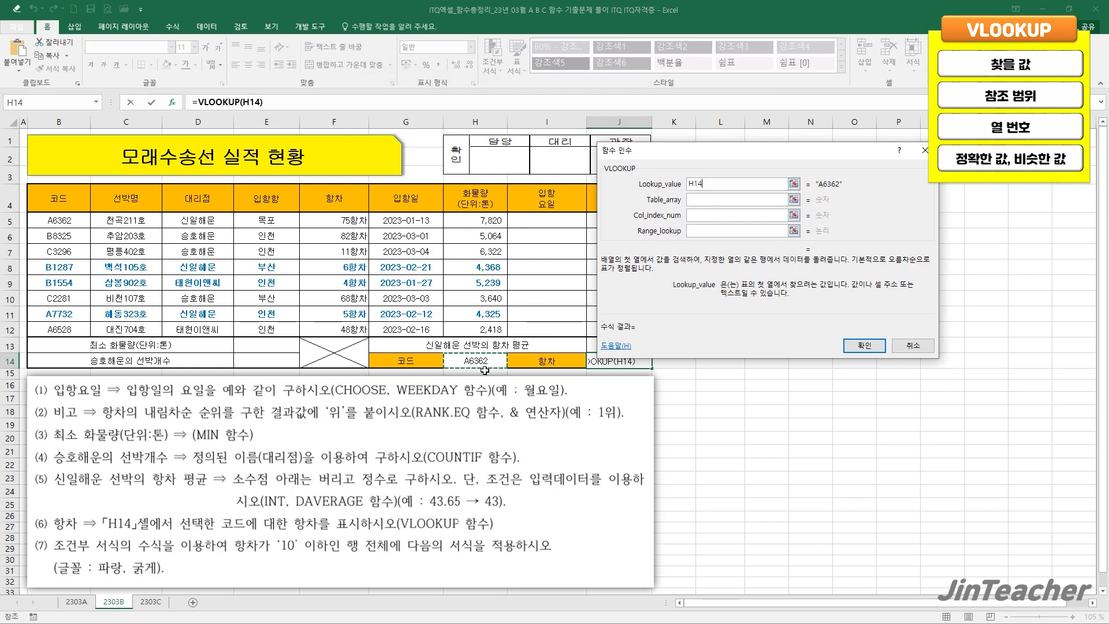
pyautogui.click(708, 200)
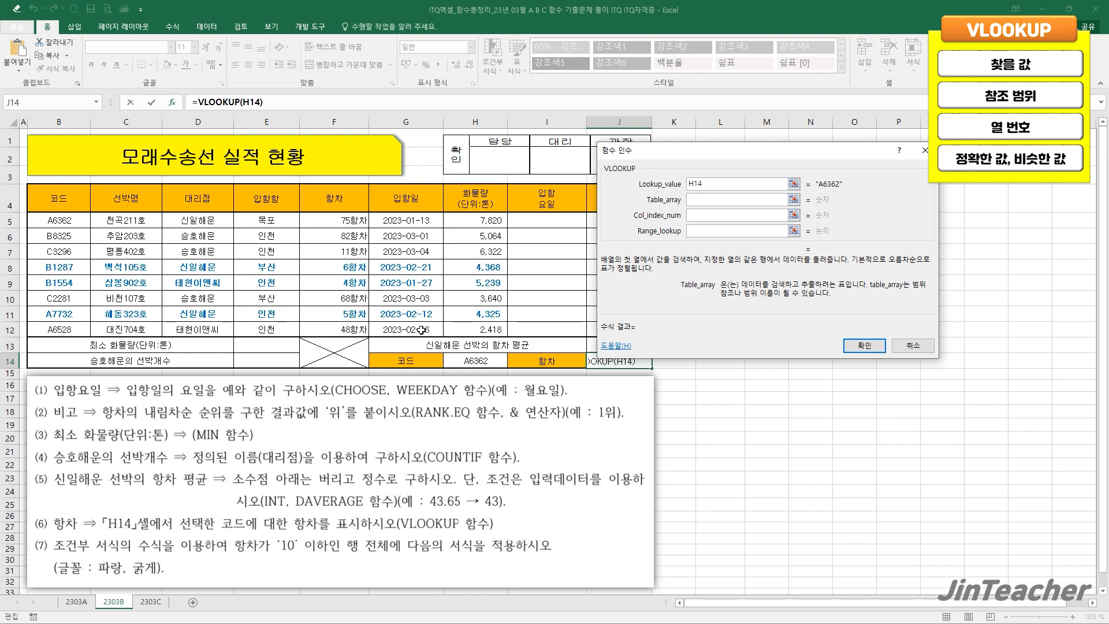
pyautogui.moveTo(58, 221); pyautogui.dragTo(331, 331)
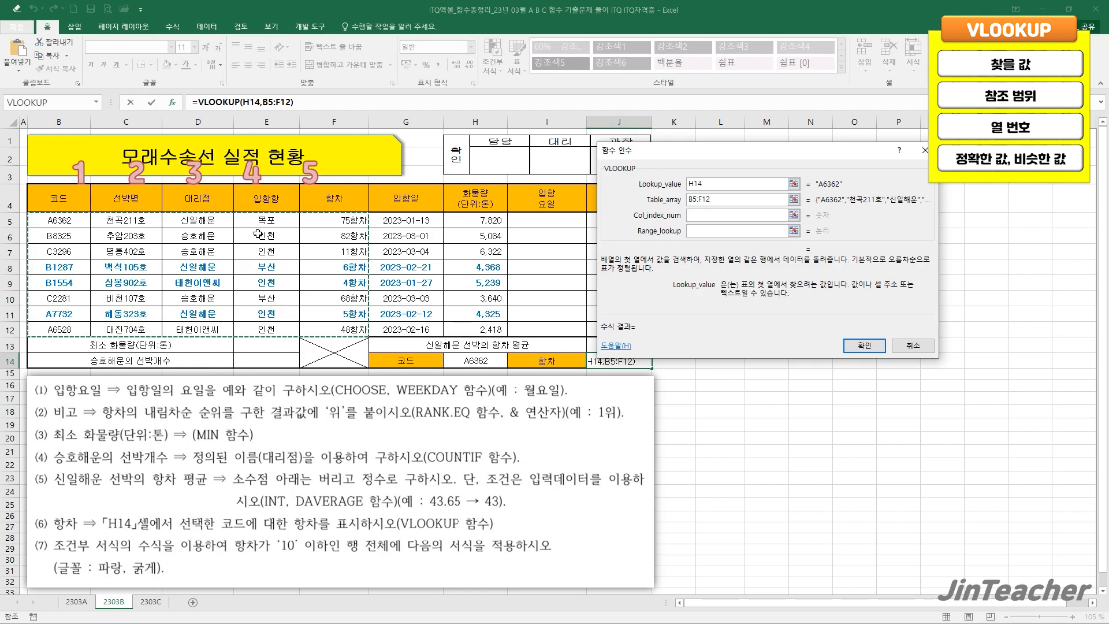
pyautogui.click(725, 214)
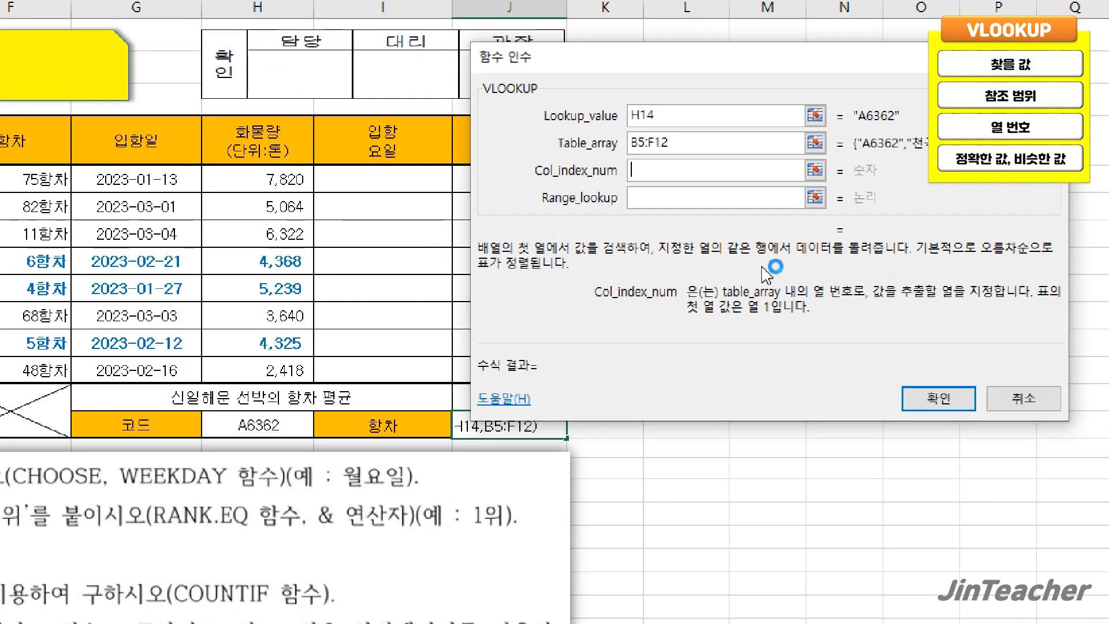
pyautogui.write('5')
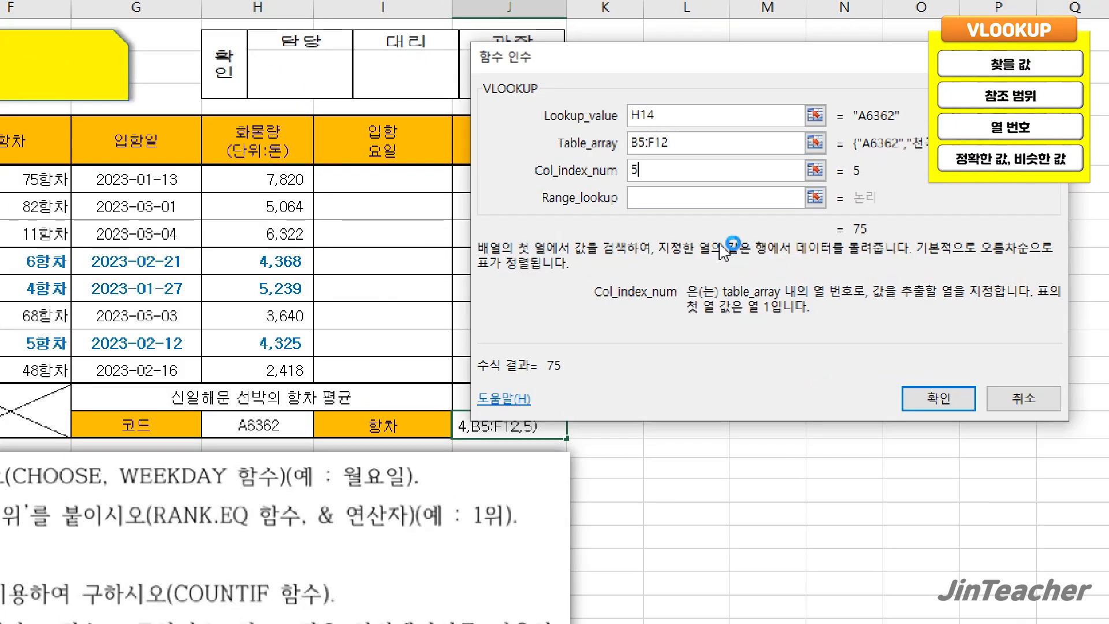
pyautogui.click(703, 203)
pyautogui.write('0')
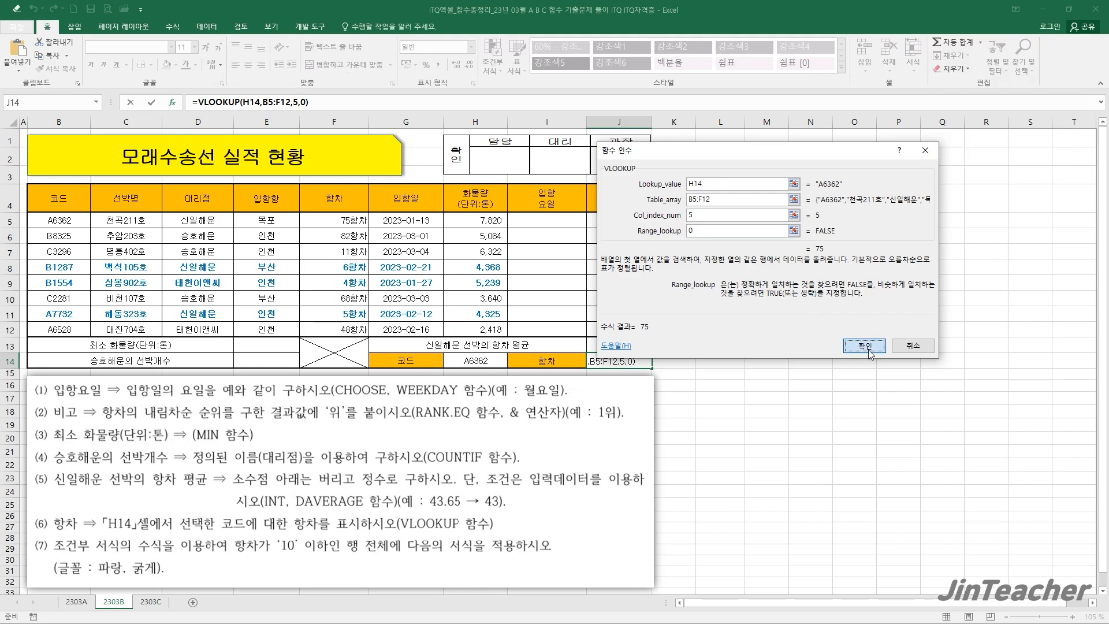
pyautogui.click(939, 398)
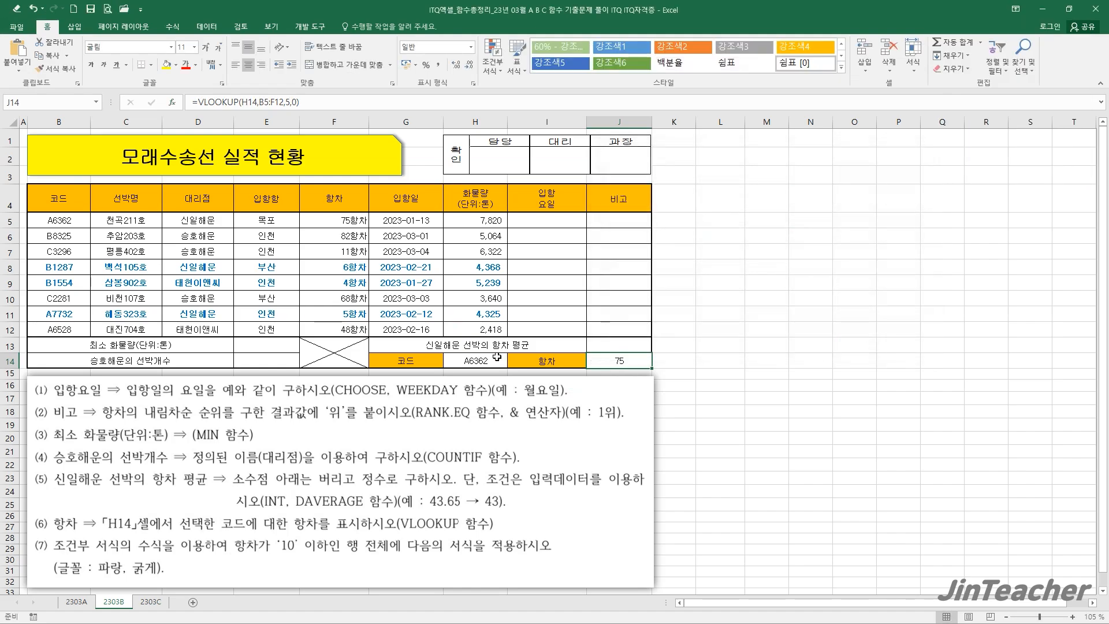
pyautogui.moveTo(79, 222); pyautogui.dragTo(324, 220)
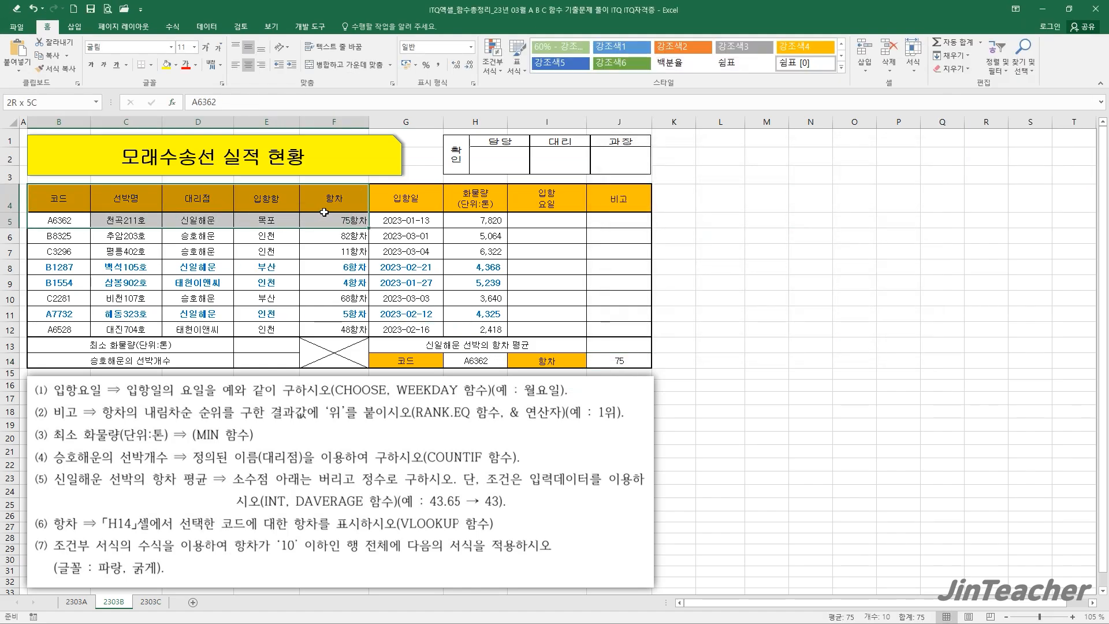
pyautogui.click(631, 359)
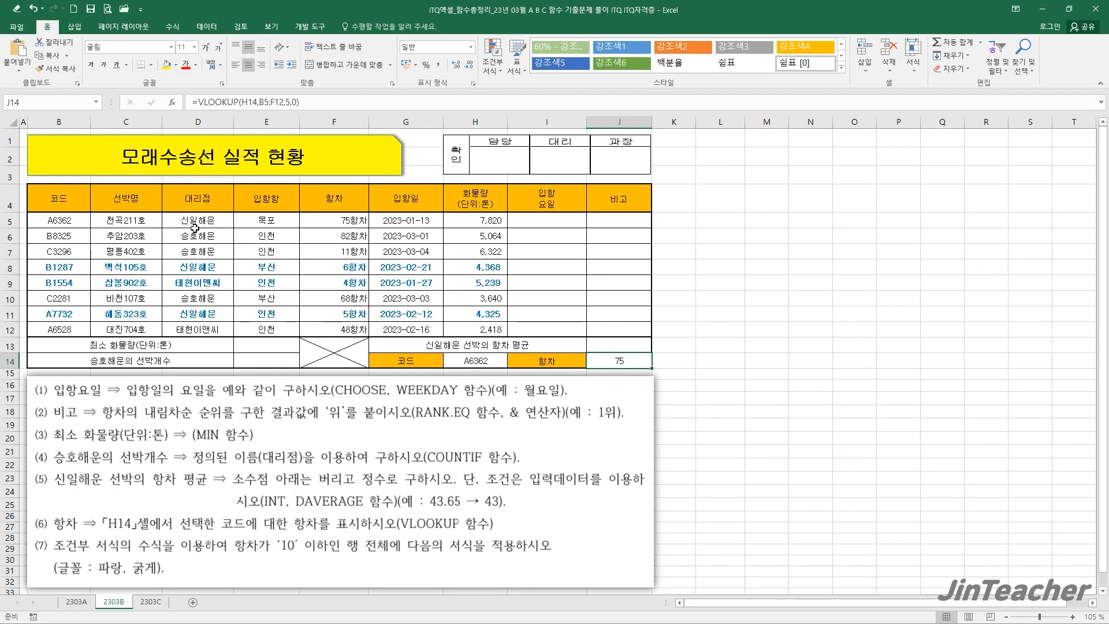
# Insert the DAVERAGE function in cell J13 for the average 항차 of 신일해운 ships
pyautogui.moveTo(174, 218); pyautogui.dragTo(313, 329)
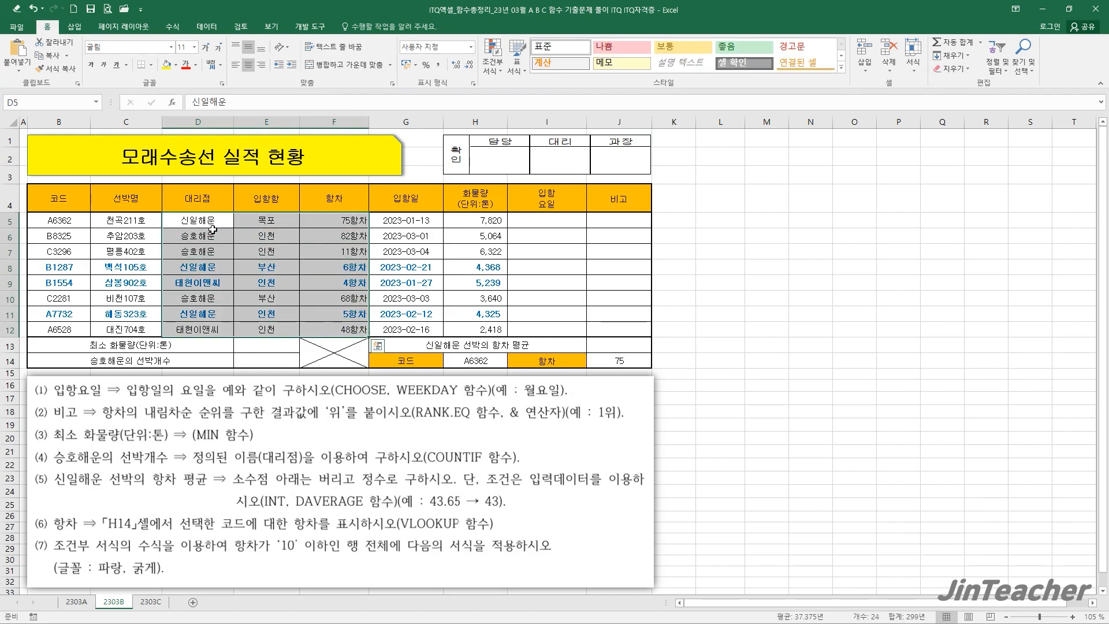
pyautogui.moveTo(193, 198); pyautogui.dragTo(324, 329)
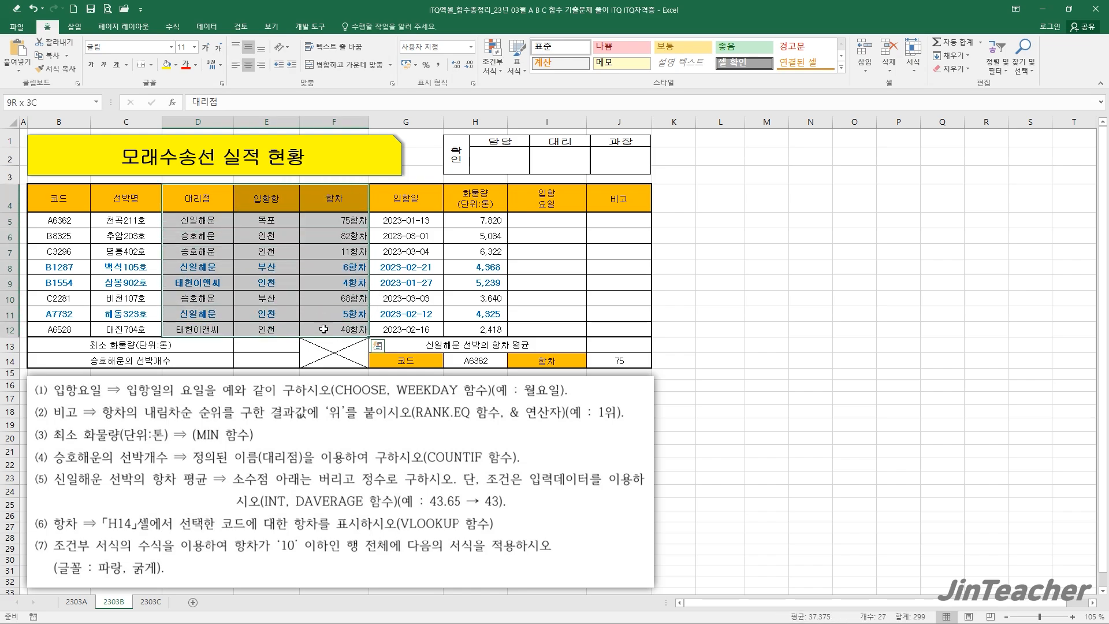
pyautogui.click(600, 342)
pyautogui.hotkey('shift', 'F3')
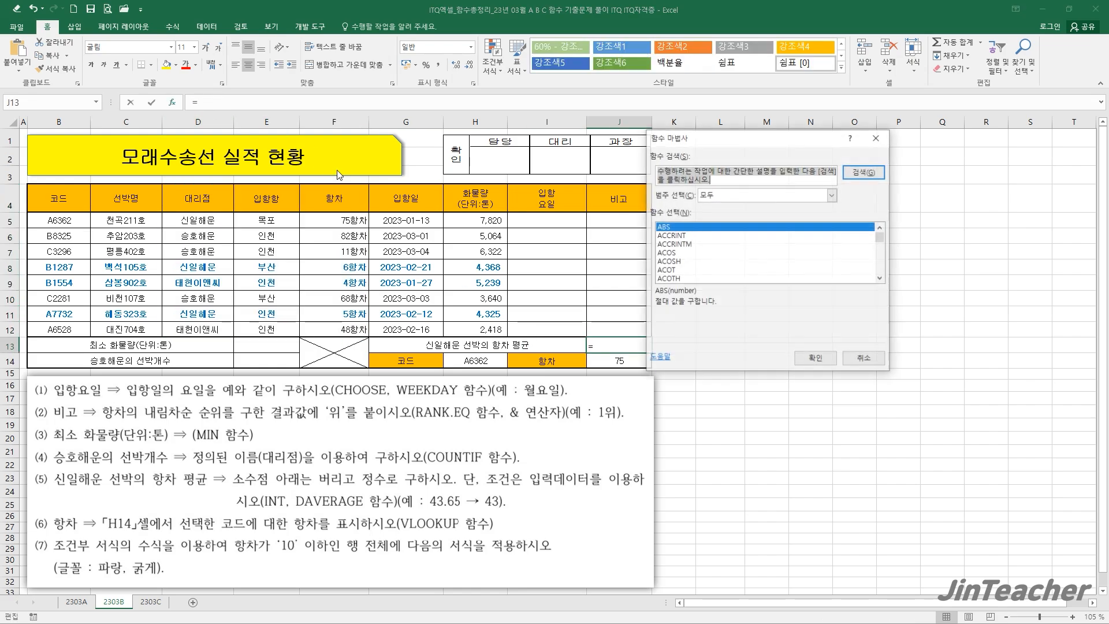
pyautogui.click(716, 247)
pyautogui.press('d')
pyautogui.scroll(-3, 715, 251)
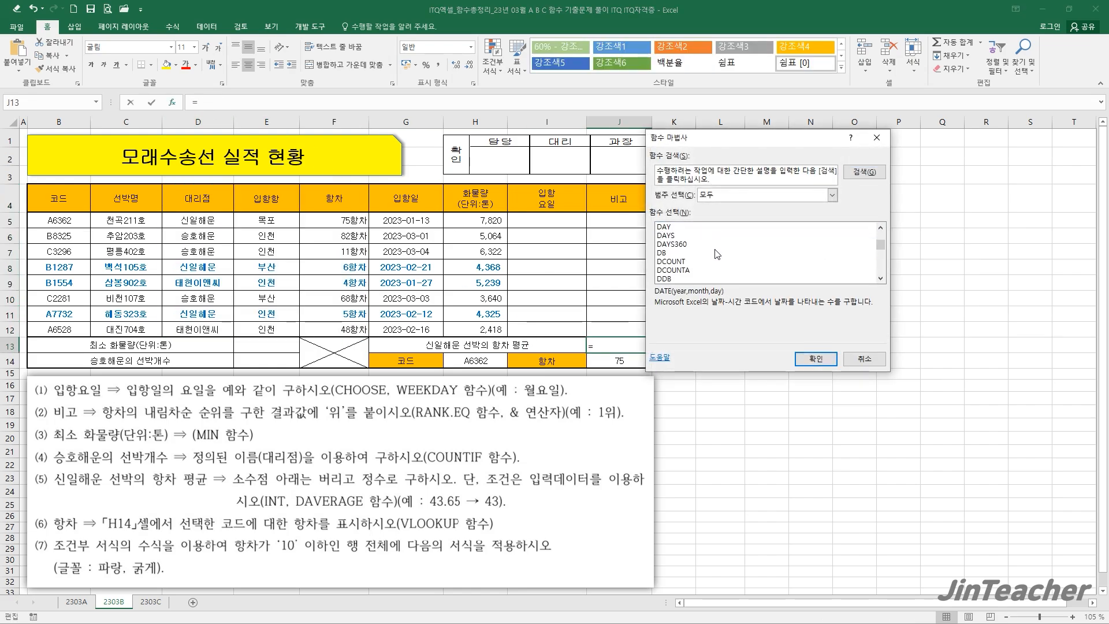
pyautogui.scroll(1, 710, 248)
pyautogui.click(708, 244)
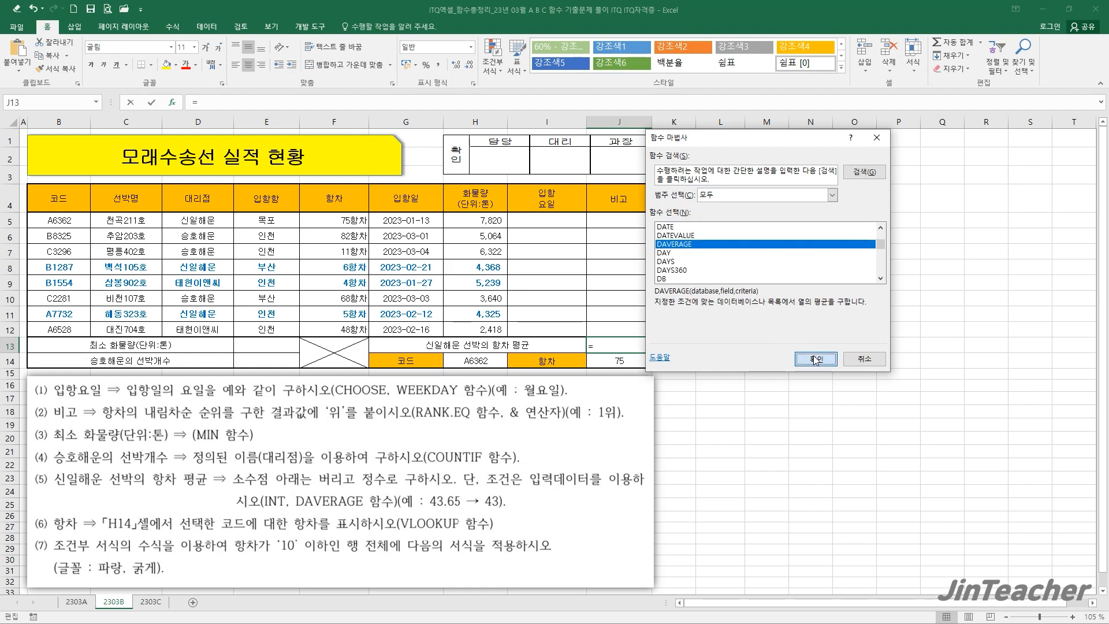
pyautogui.click(814, 358)
pyautogui.moveTo(674, 307); pyautogui.dragTo(579, 312)
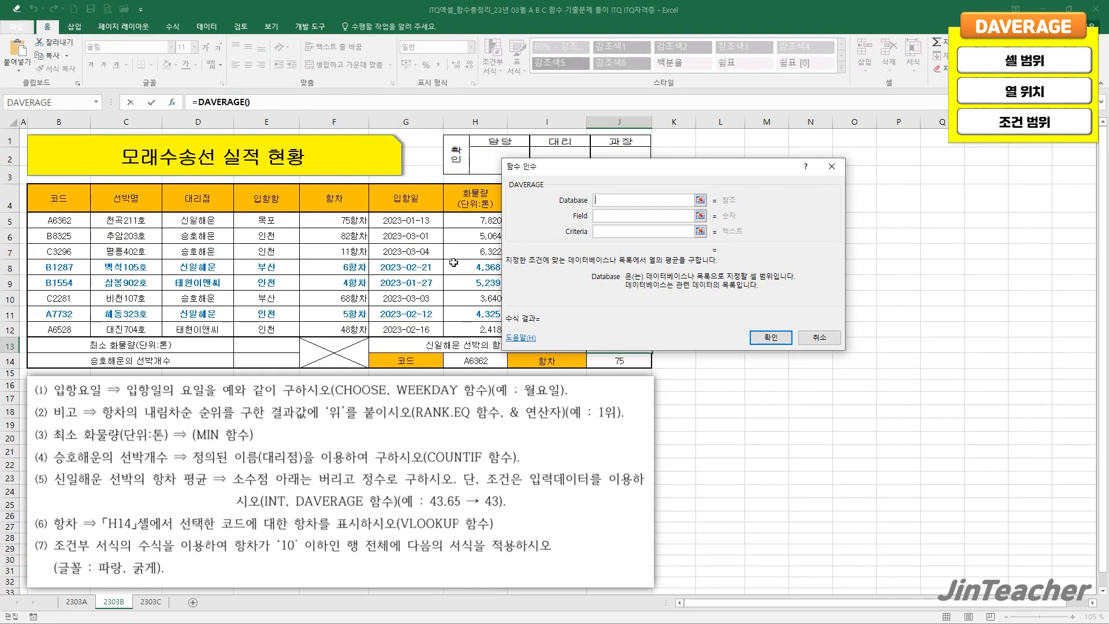
# Complete J13's DAVERAGE with database D4:F12, field 3 and criteria D4:D5
pyautogui.moveTo(181, 201); pyautogui.dragTo(346, 330)
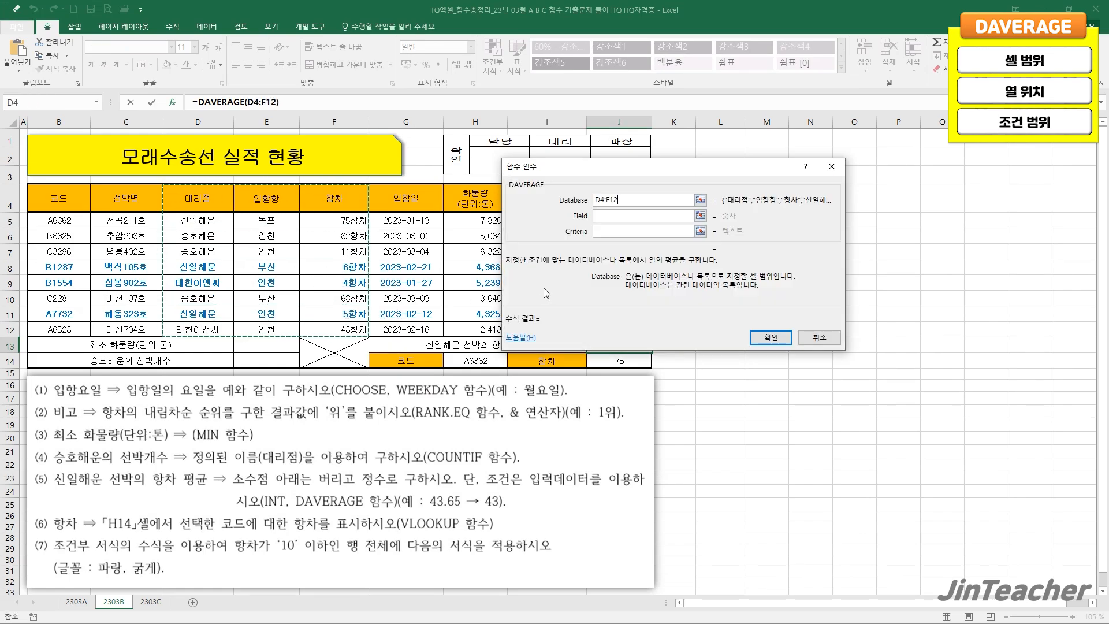
pyautogui.moveTo(543, 288); pyautogui.dragTo(438, 296)
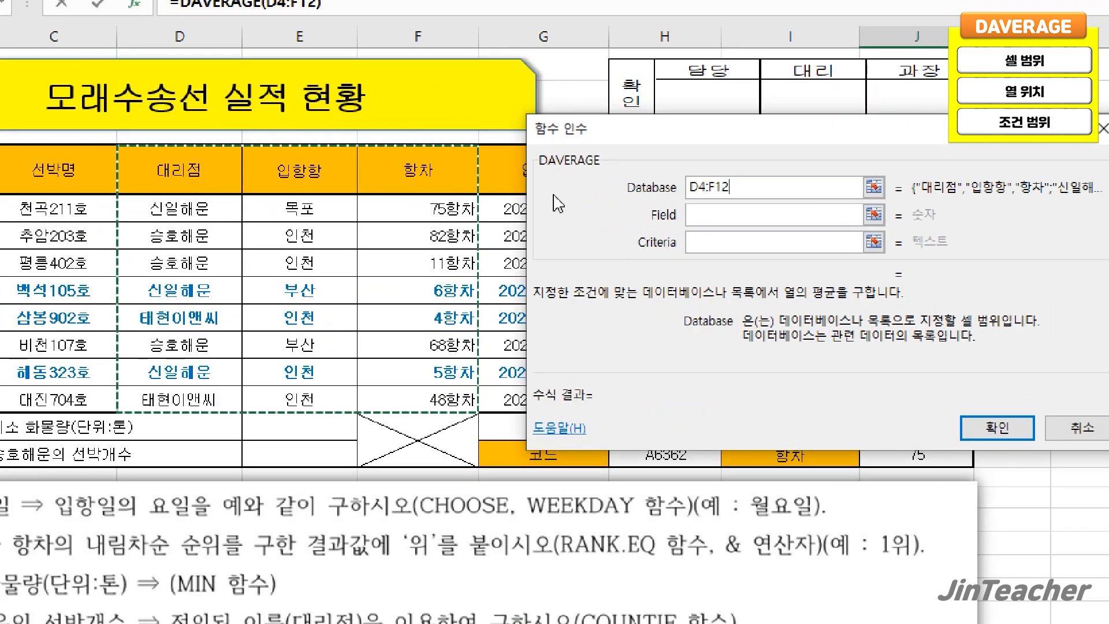
pyautogui.click(701, 216)
pyautogui.write('3')
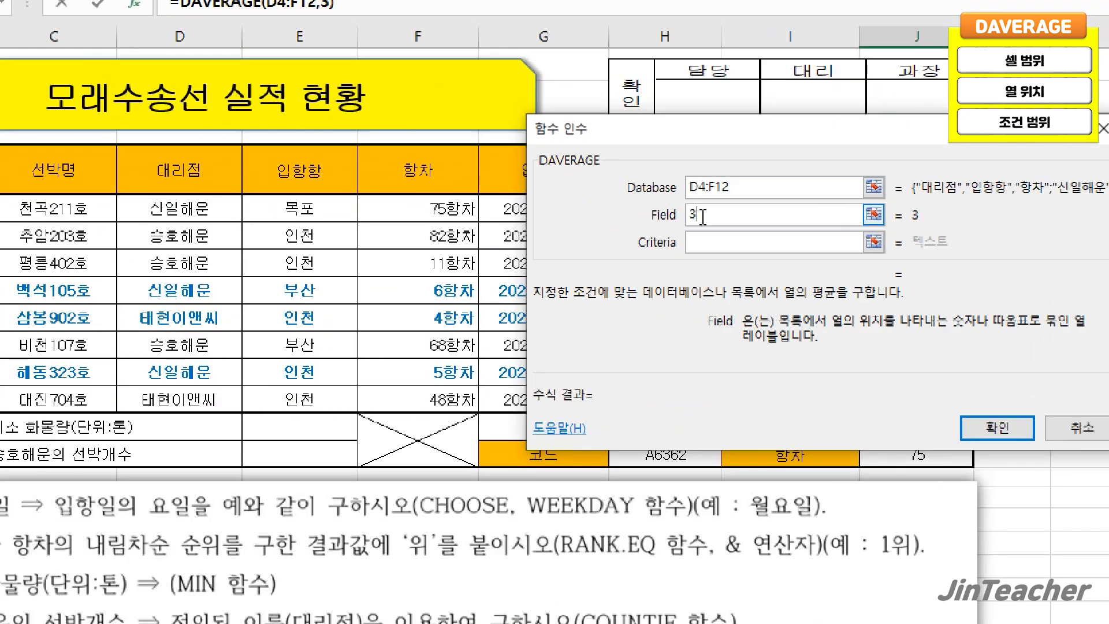
pyautogui.click(759, 242)
pyautogui.click(151, 165)
pyautogui.moveTo(151, 165); pyautogui.dragTo(179, 209)
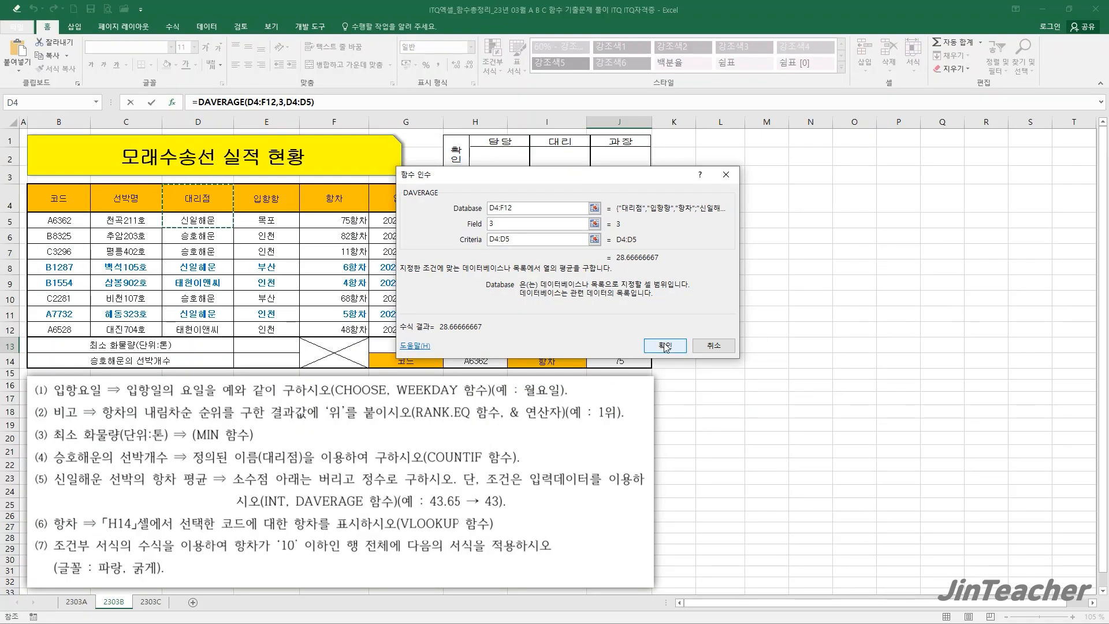
pyautogui.click(664, 345)
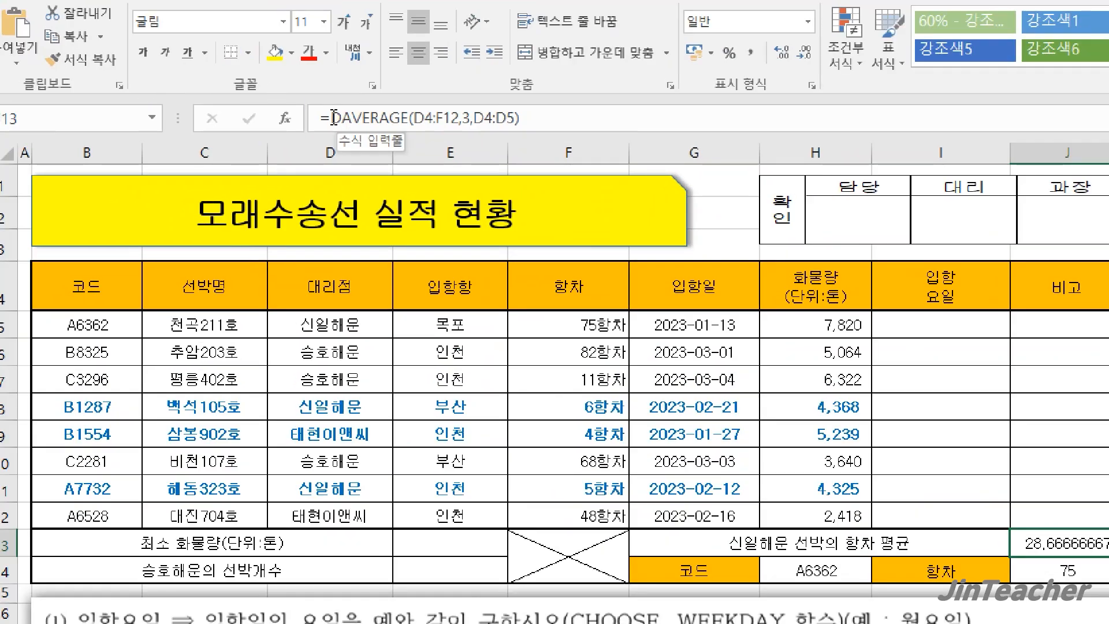
# Cut the DAVERAGE(D4:F12,3,D4:D5) expression from J13's formula, keeping only the equals sign
pyautogui.moveTo(334, 117); pyautogui.dragTo(521, 118)
pyautogui.hotkey('ctrl', 'c')
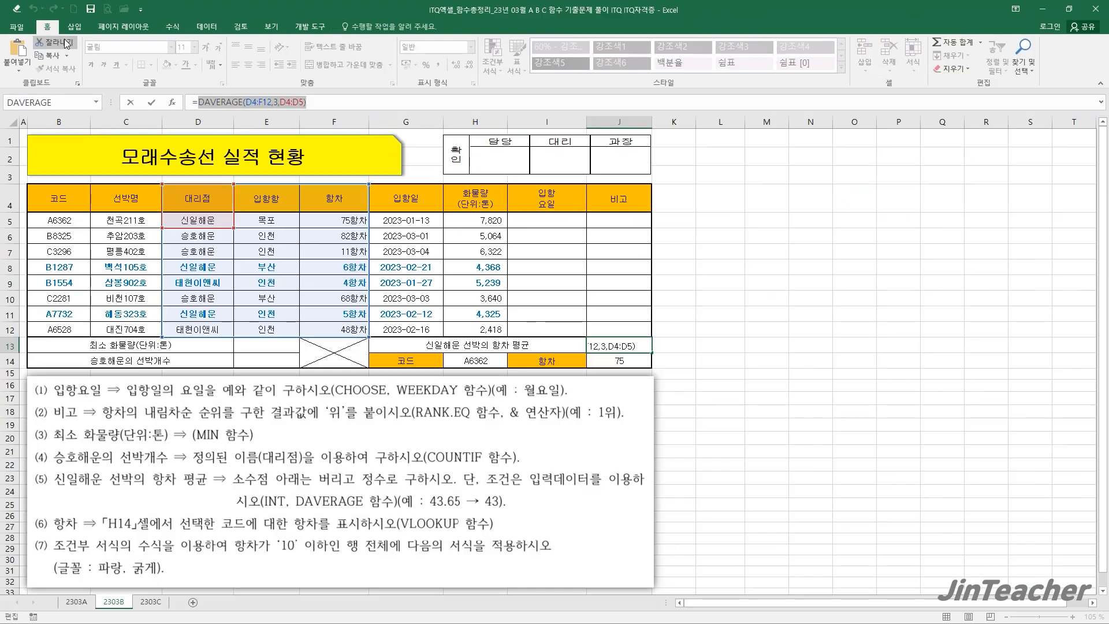
pyautogui.click(117, 75)
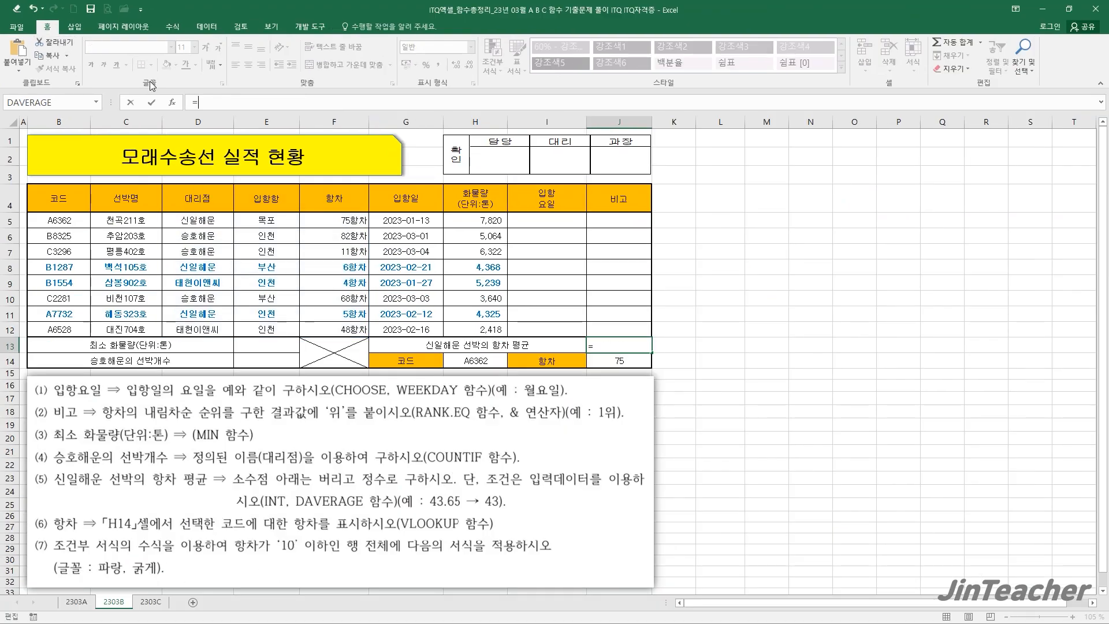
# Insert the INT function into cell J13's emptied formula
pyautogui.click(173, 106)
pyautogui.click(487, 274)
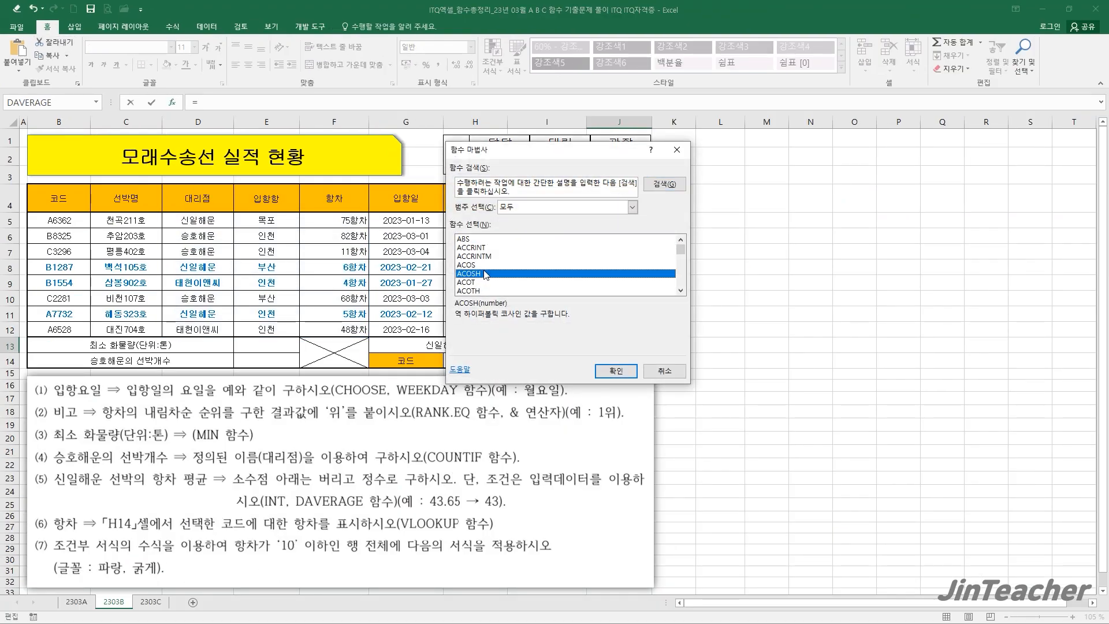
pyautogui.press('i')
pyautogui.scroll(-6, 487, 276)
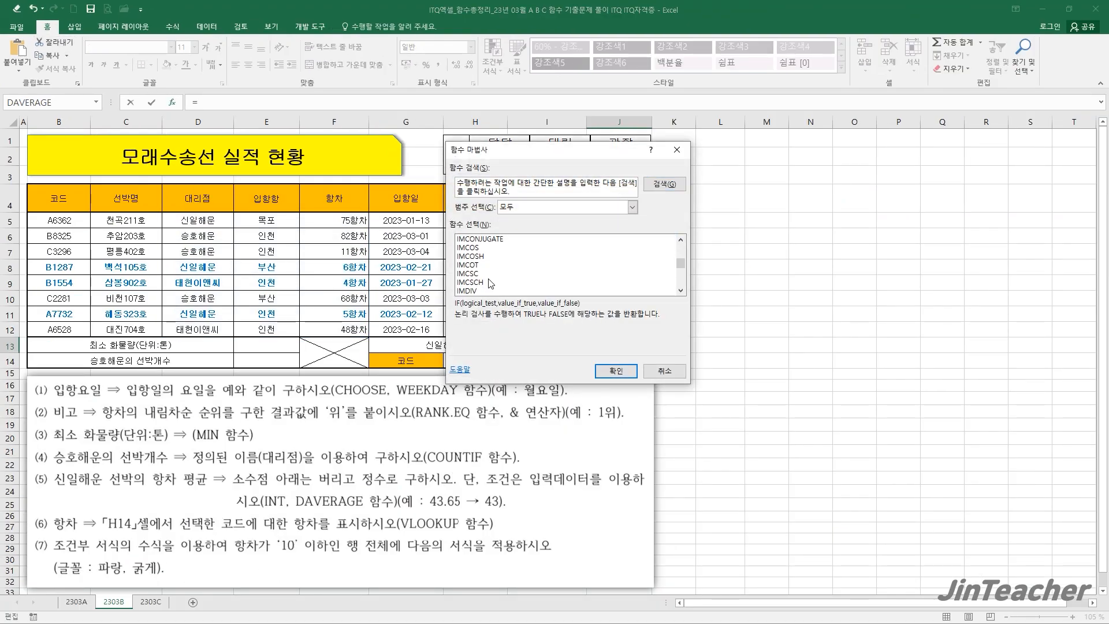
pyautogui.scroll(-5, 490, 283)
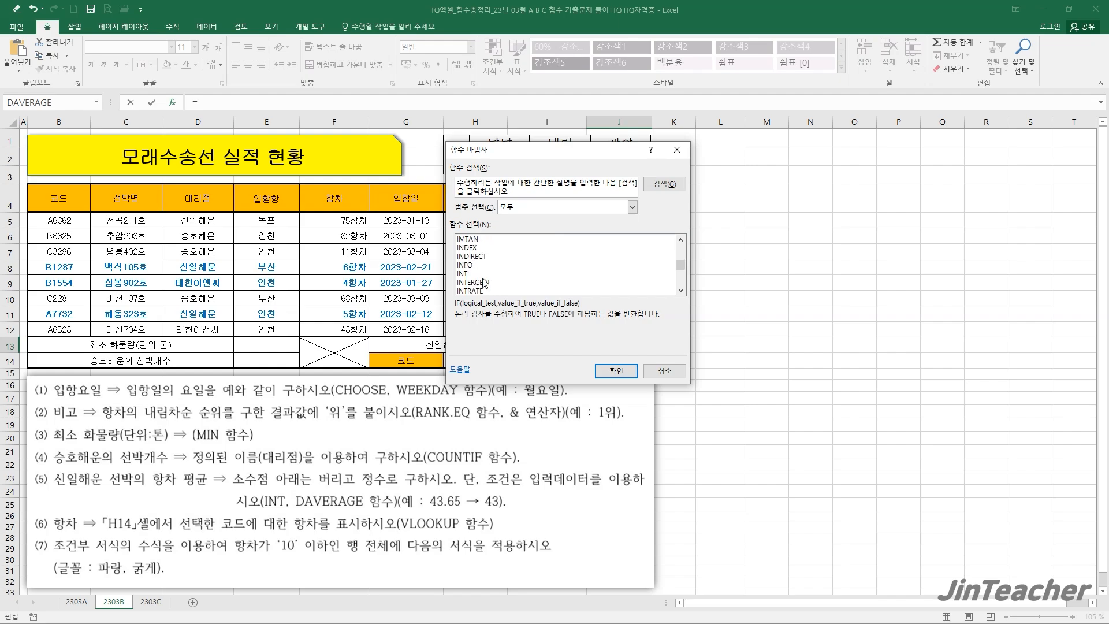
pyautogui.click(488, 273)
pyautogui.click(600, 372)
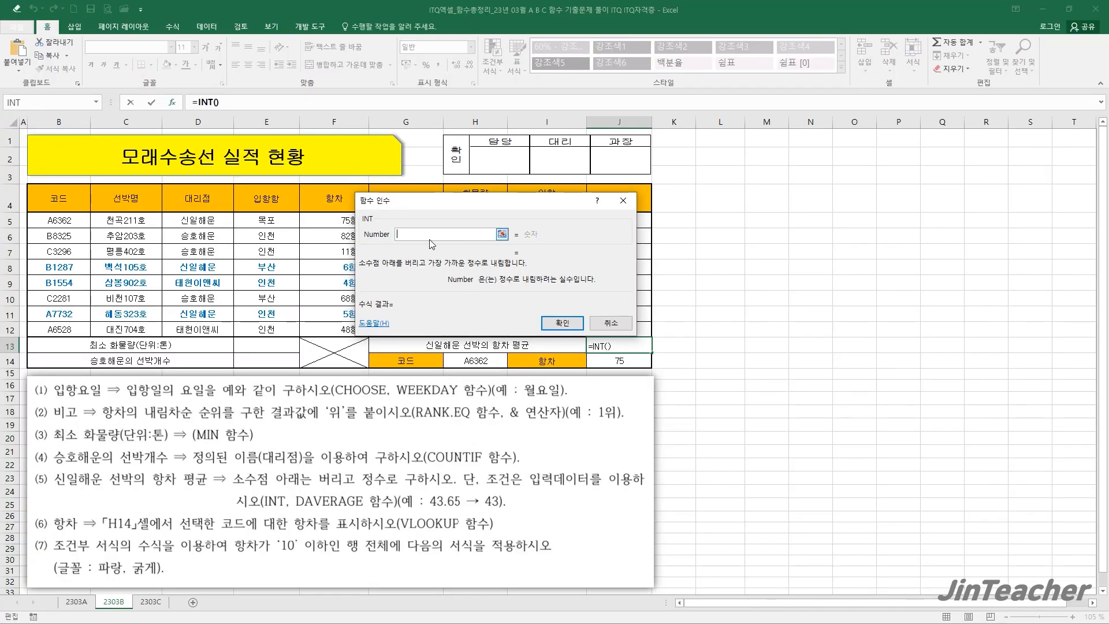
# Paste the cut DAVERAGE(D4:F12,3,D4:D5) expression as INT's number argument and complete J13's formula
pyautogui.rightClick(430, 236)
pyautogui.click(472, 276)
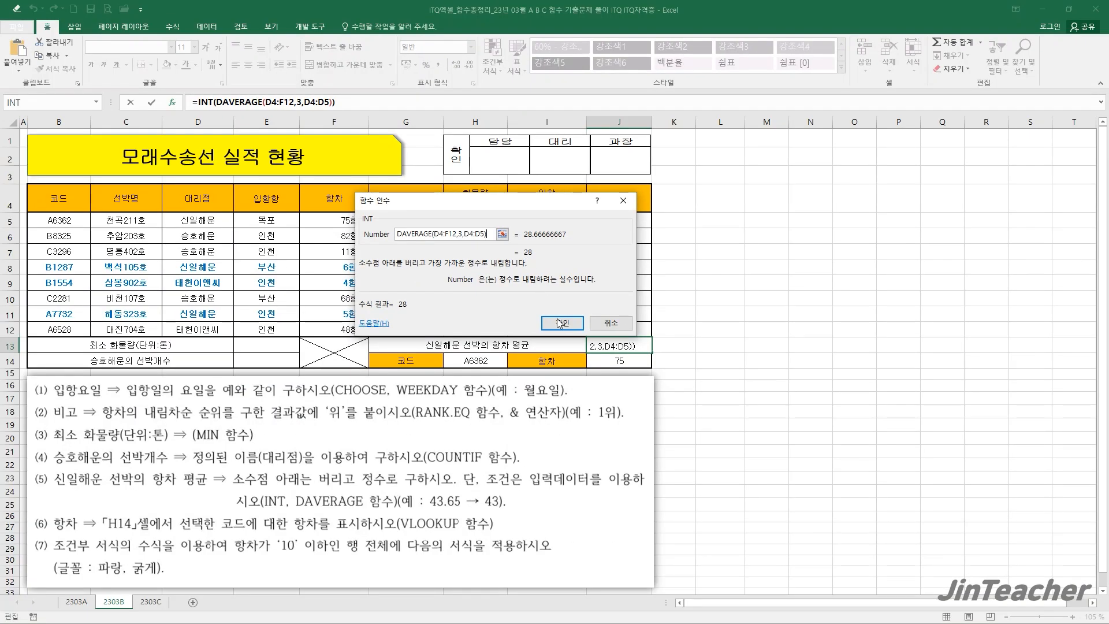
pyautogui.click(583, 382)
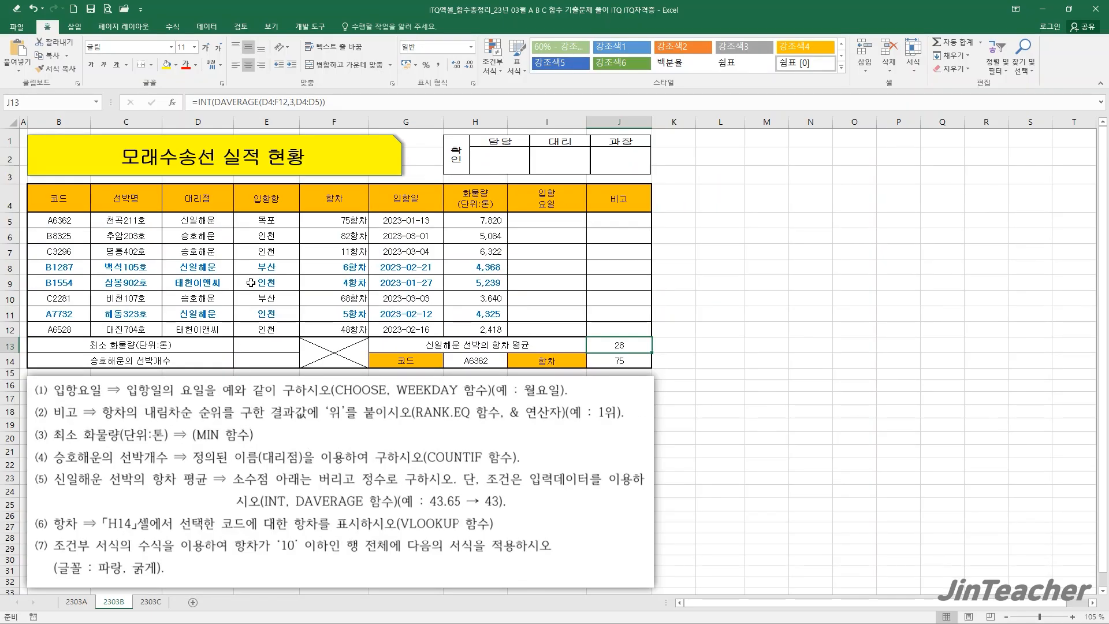
# Insert the COUNTIF function in cell E14 for the number of 승호해운 ships
pyautogui.moveTo(207, 223); pyautogui.dragTo(208, 329)
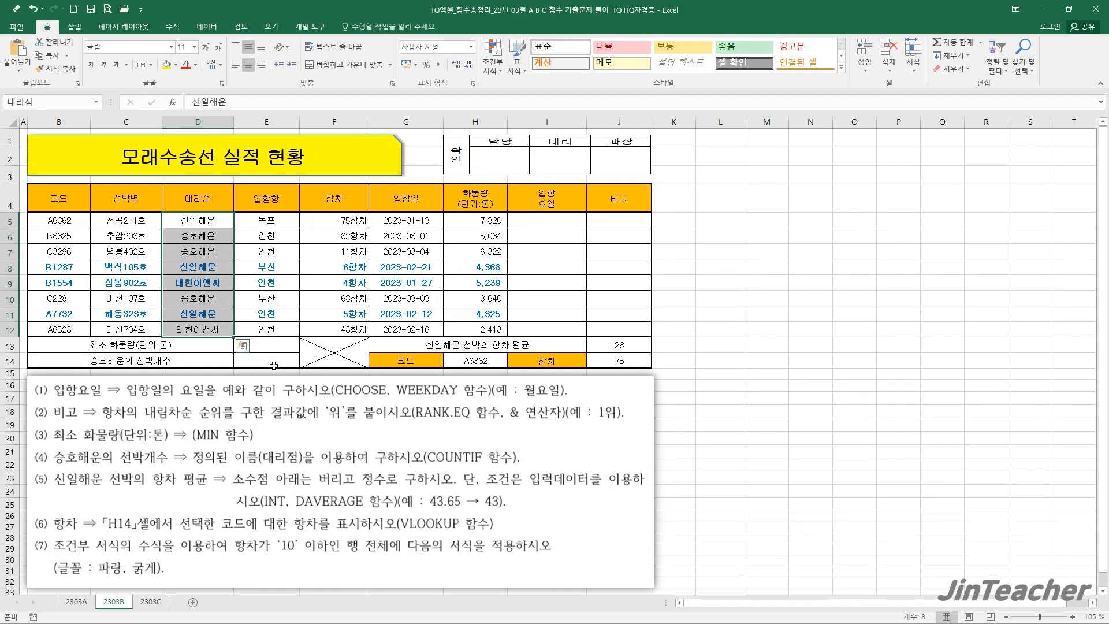
pyautogui.click(273, 363)
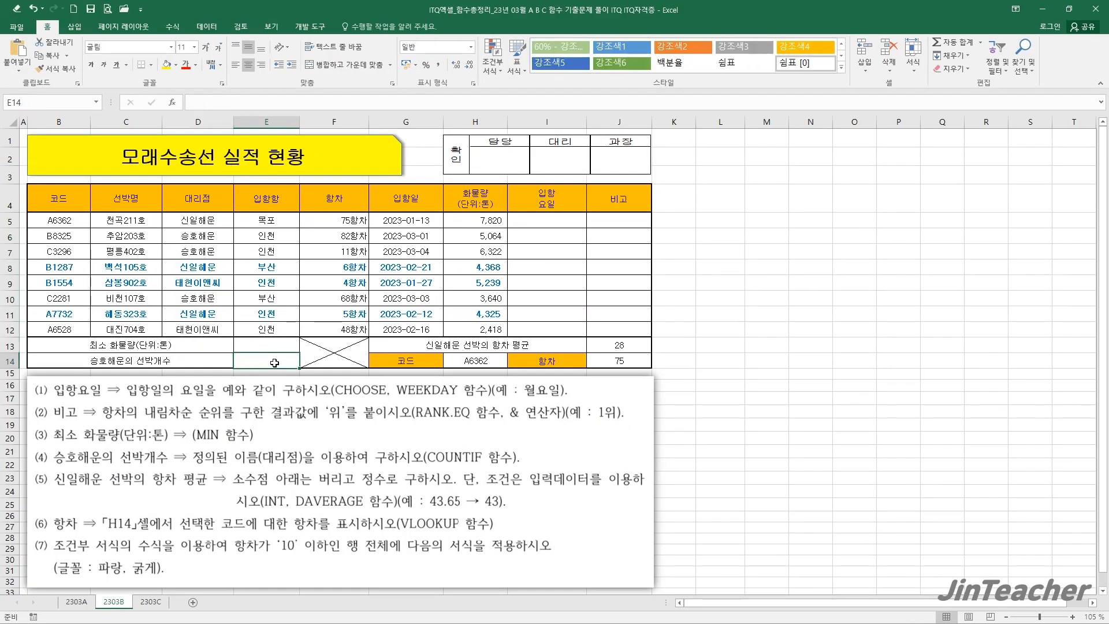
pyautogui.click(175, 105)
pyautogui.click(459, 269)
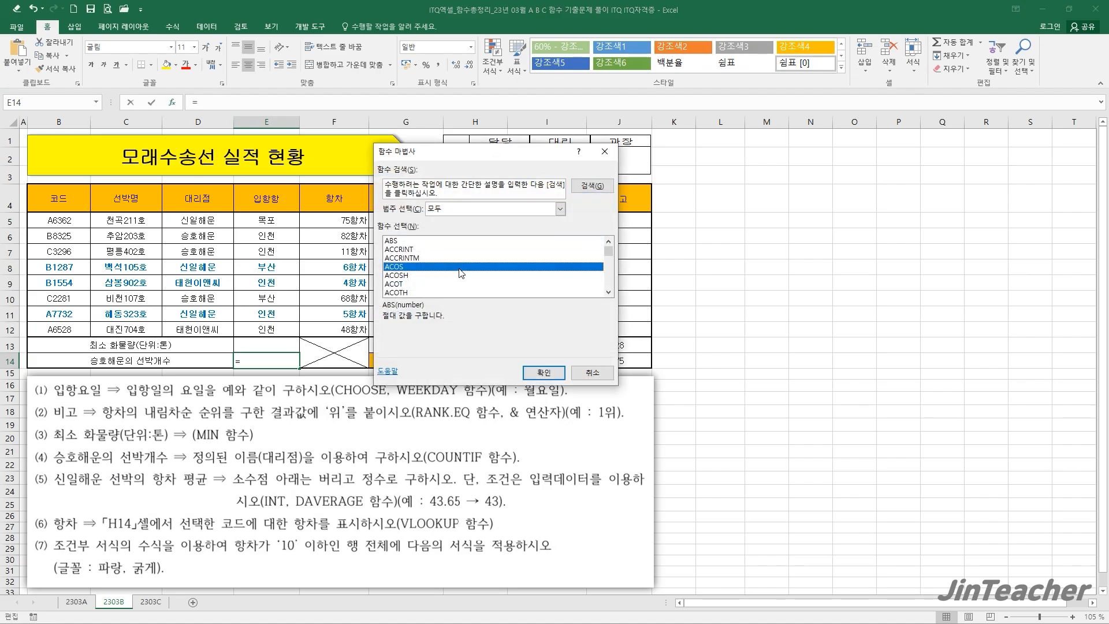
pyautogui.press('c')
pyautogui.scroll(-9, 460, 273)
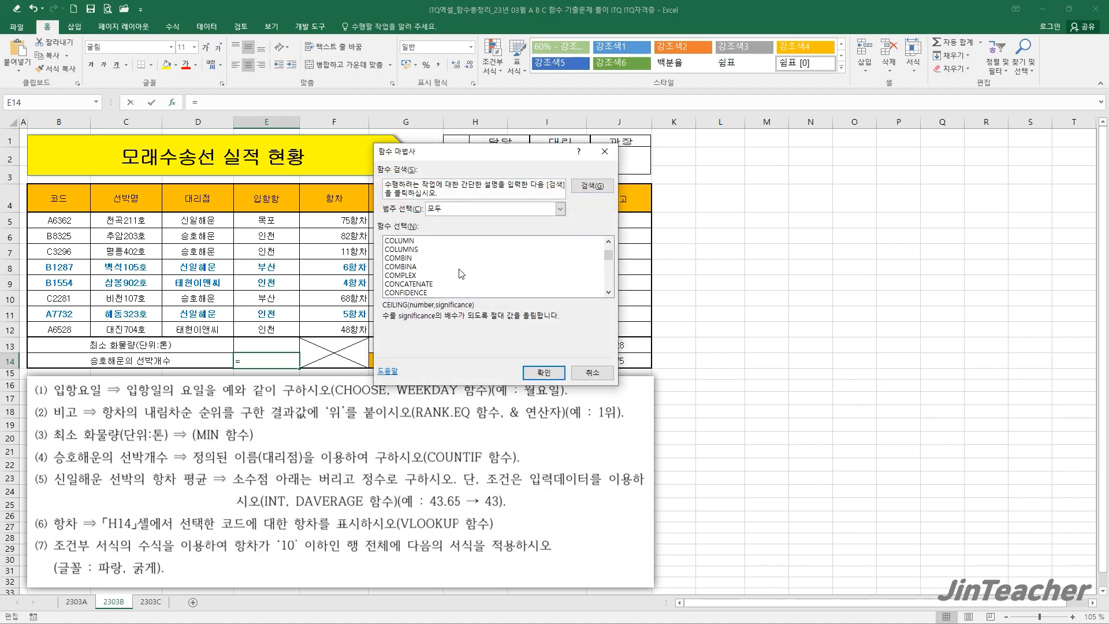
pyautogui.click(420, 292)
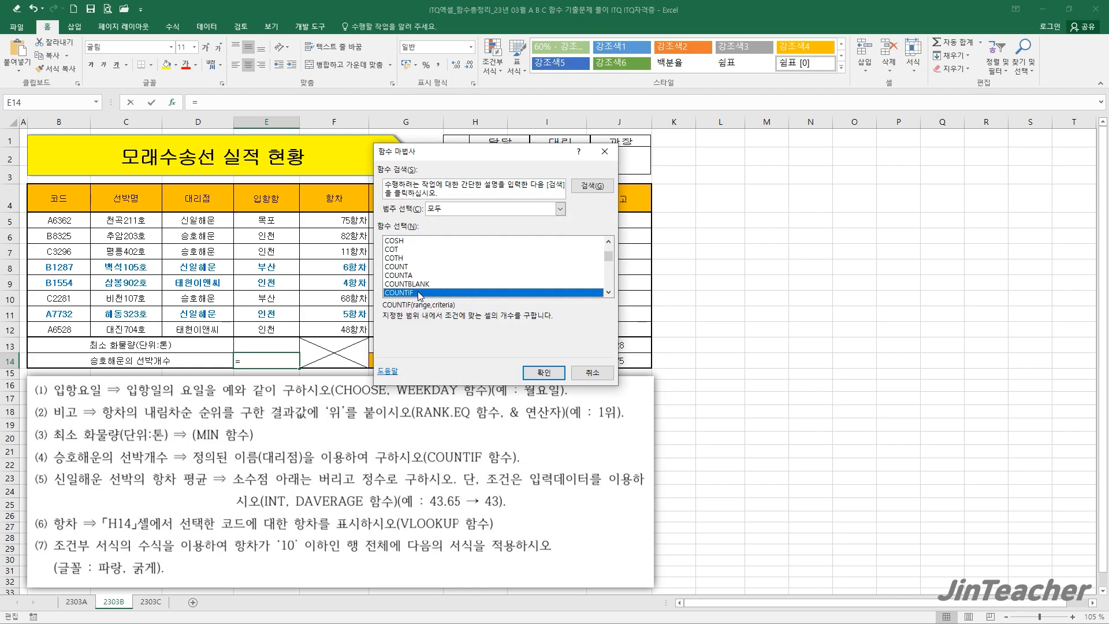
pyautogui.click(543, 373)
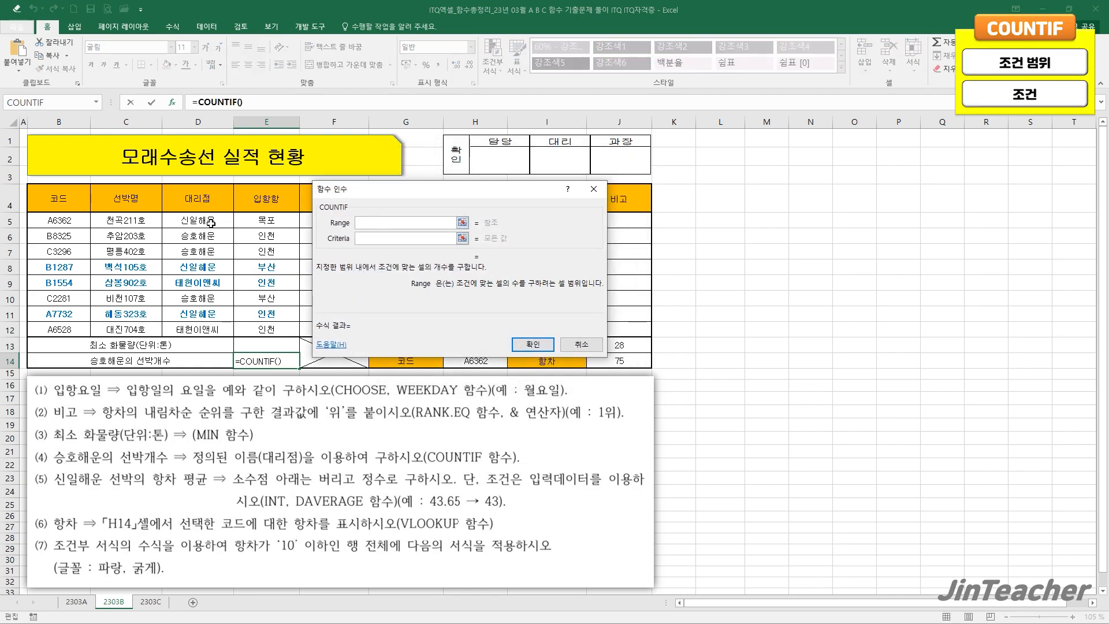
# Complete E14's COUNTIF with the defined name 대리점 (D5:D12) as range and D7 as criteria
pyautogui.moveTo(210, 222); pyautogui.dragTo(199, 329)
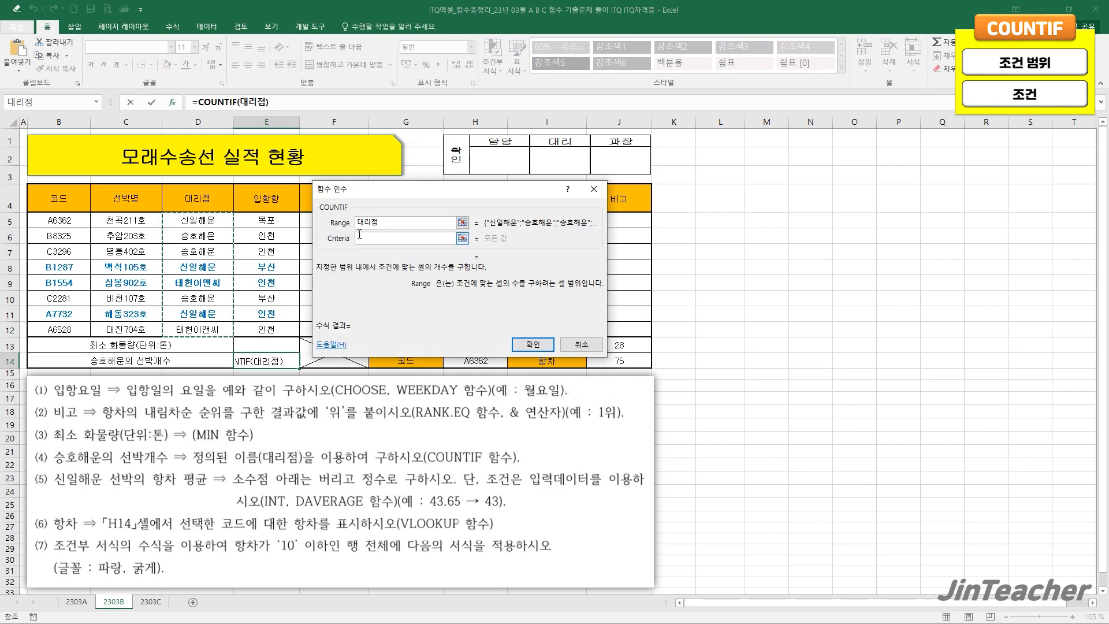
pyautogui.click(361, 237)
pyautogui.click(213, 251)
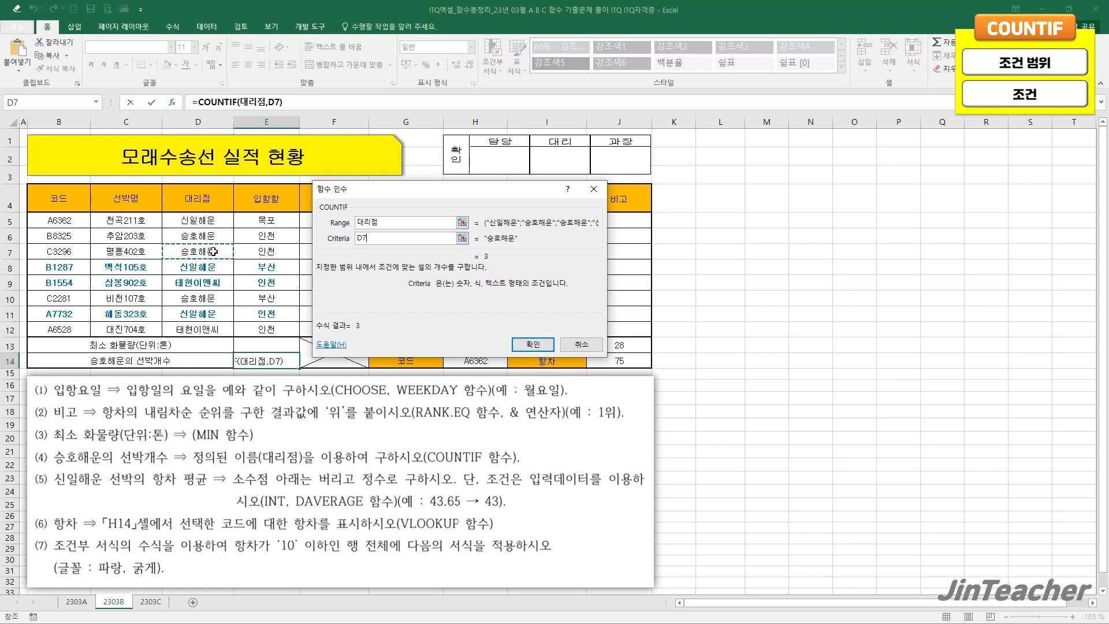
pyautogui.click(533, 344)
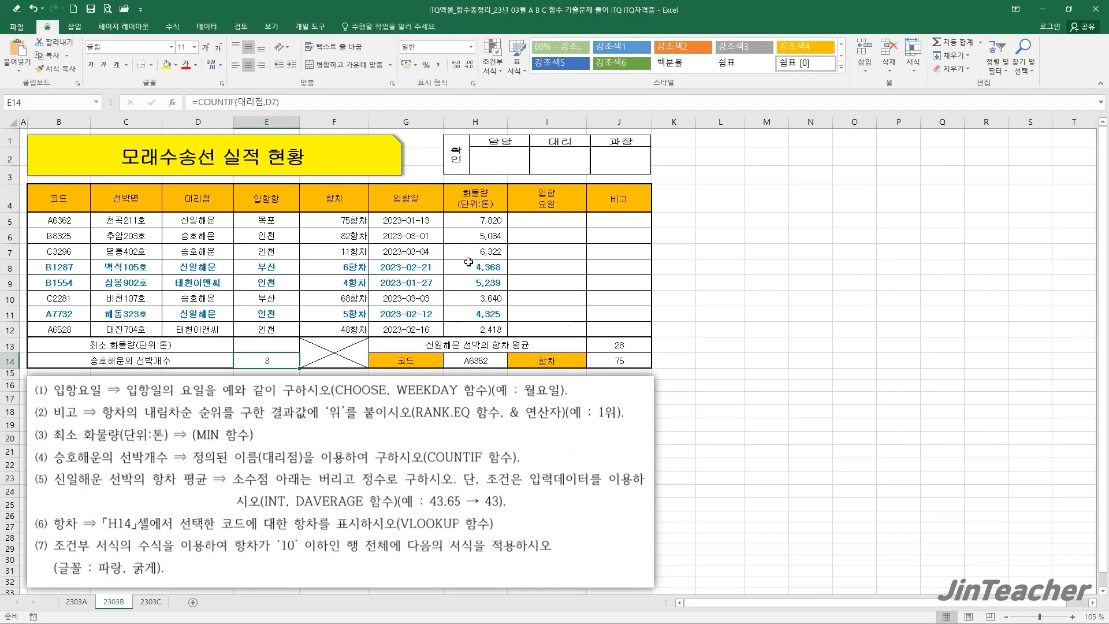
# Insert the MIN function in cell E13 for the minimum 화물량
pyautogui.moveTo(485, 222); pyautogui.dragTo(490, 329)
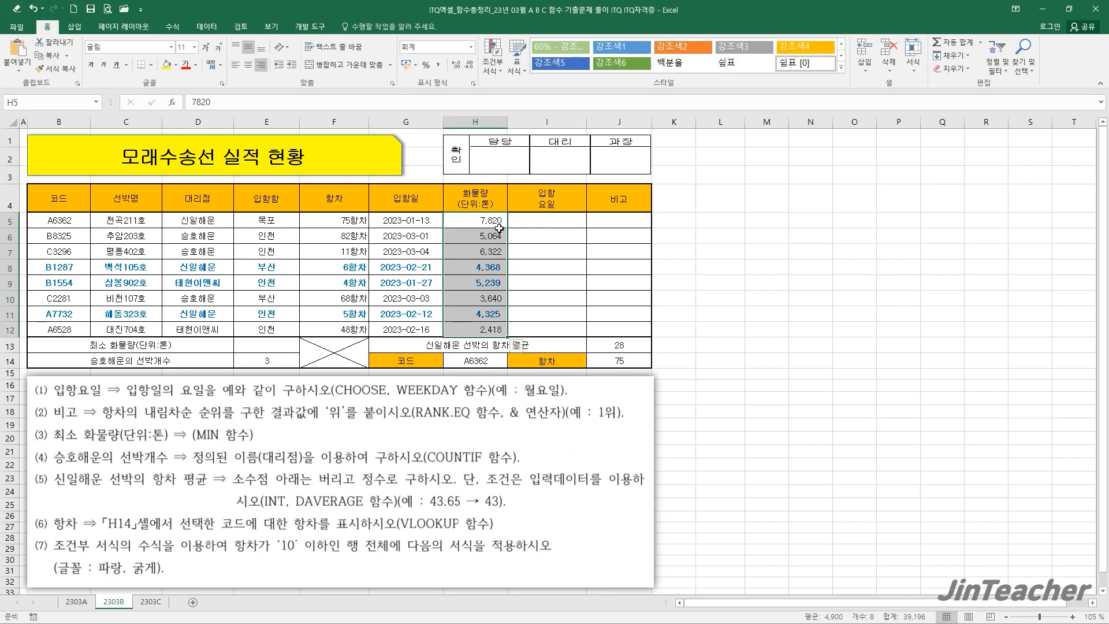
pyautogui.click(284, 343)
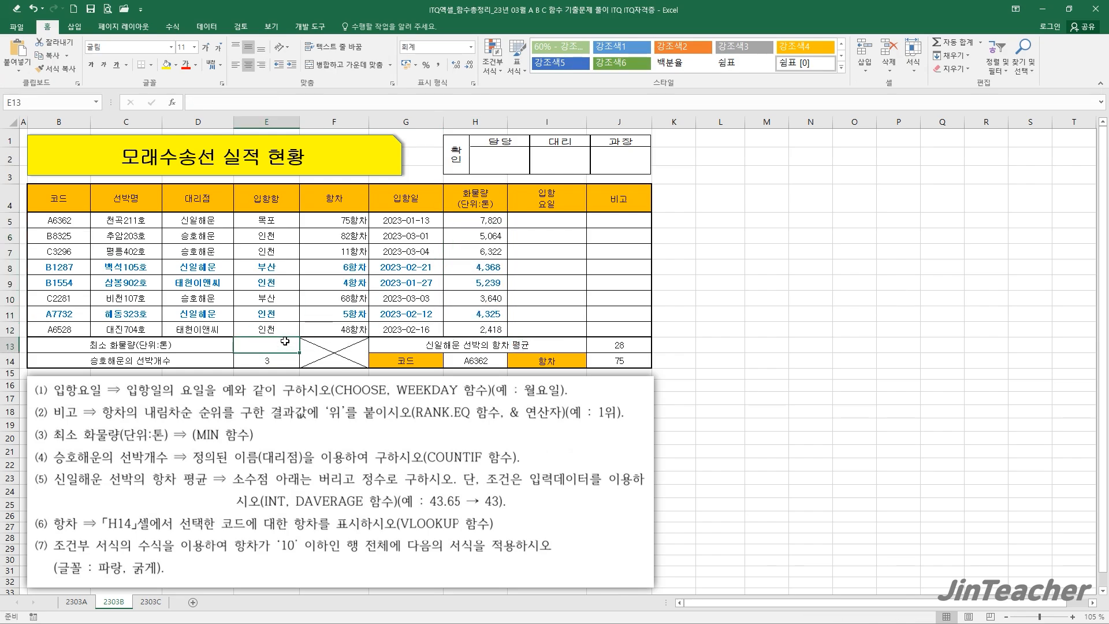
pyautogui.click(177, 107)
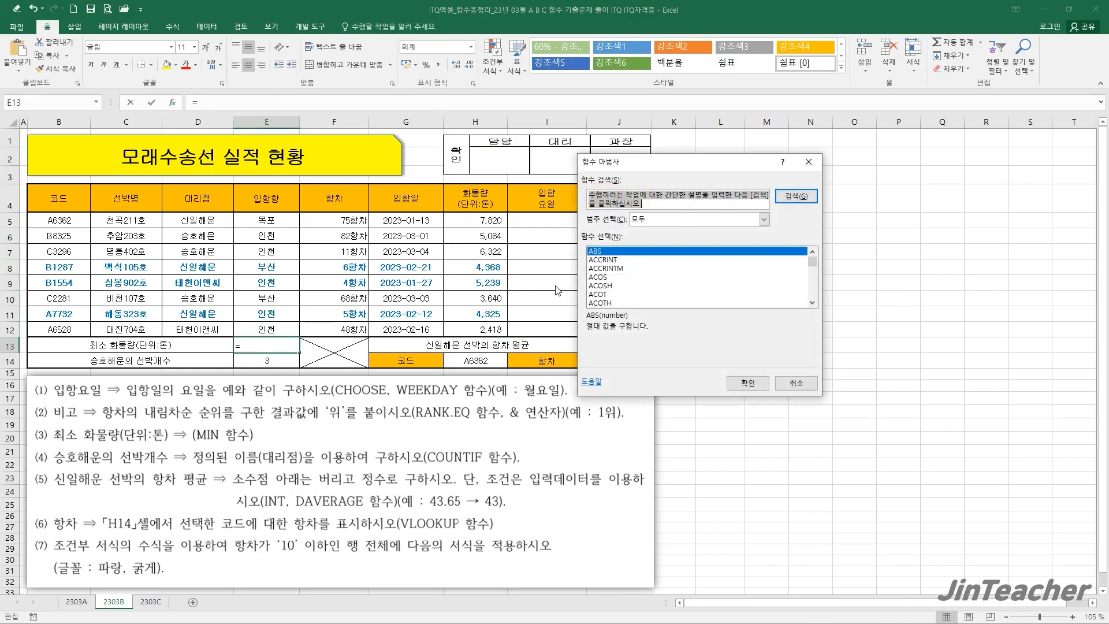
pyautogui.click(628, 284)
pyautogui.press('m')
pyautogui.scroll(-1, 629, 283)
pyautogui.scroll(-2, 631, 287)
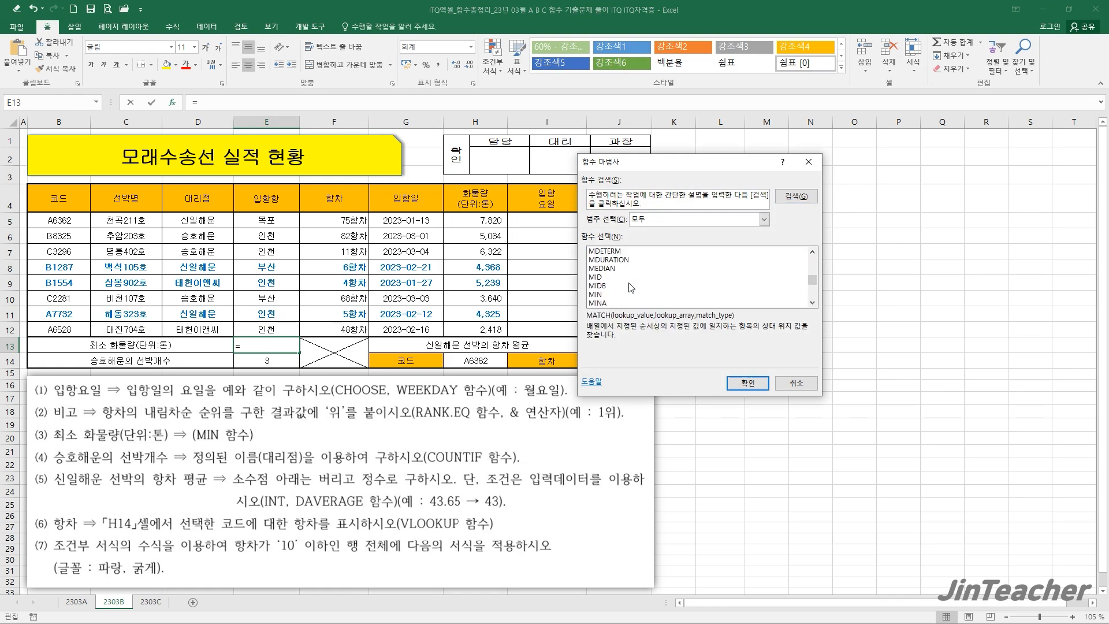
pyautogui.click(613, 296)
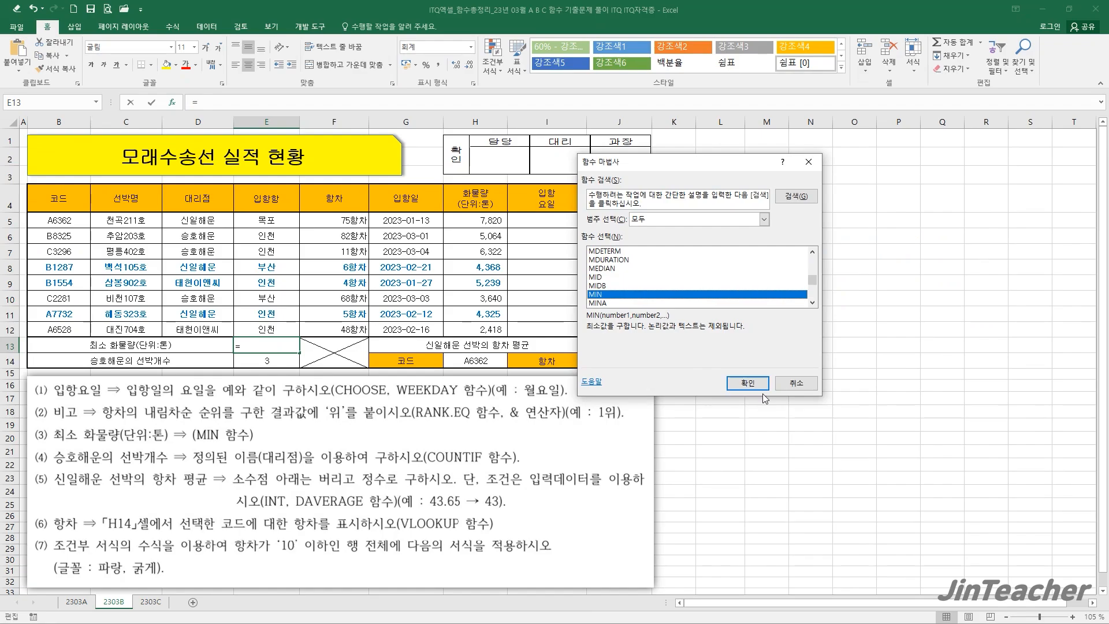
pyautogui.click(756, 385)
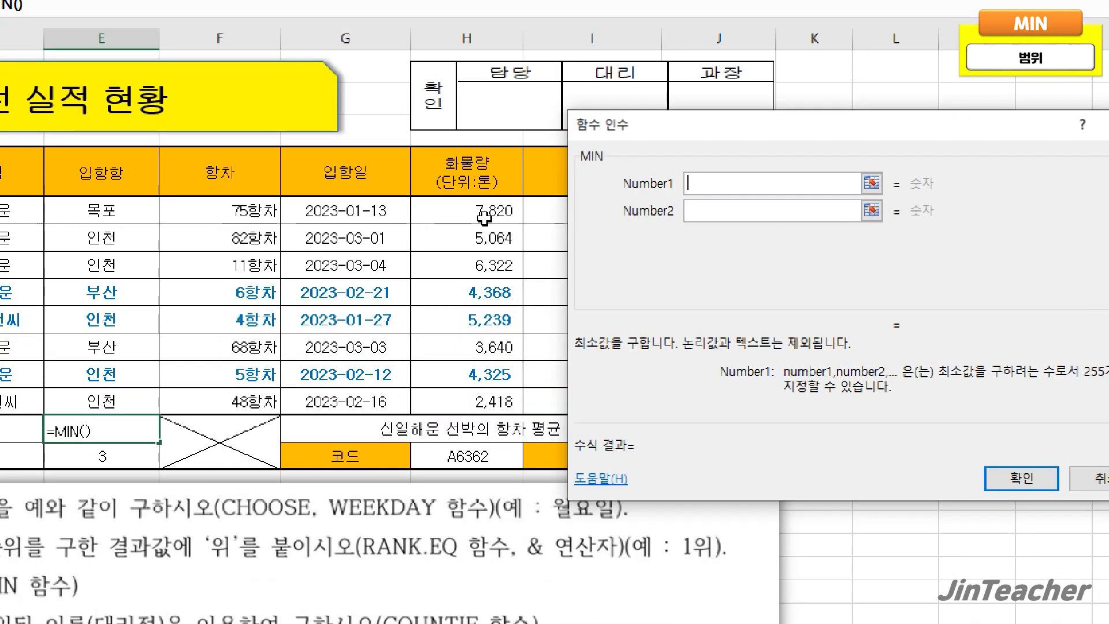
# Complete E13's MIN function with the 화물량 range H5:H12
pyautogui.moveTo(476, 220); pyautogui.dragTo(482, 325)
pyautogui.moveTo(481, 395); pyautogui.dragTo(482, 391)
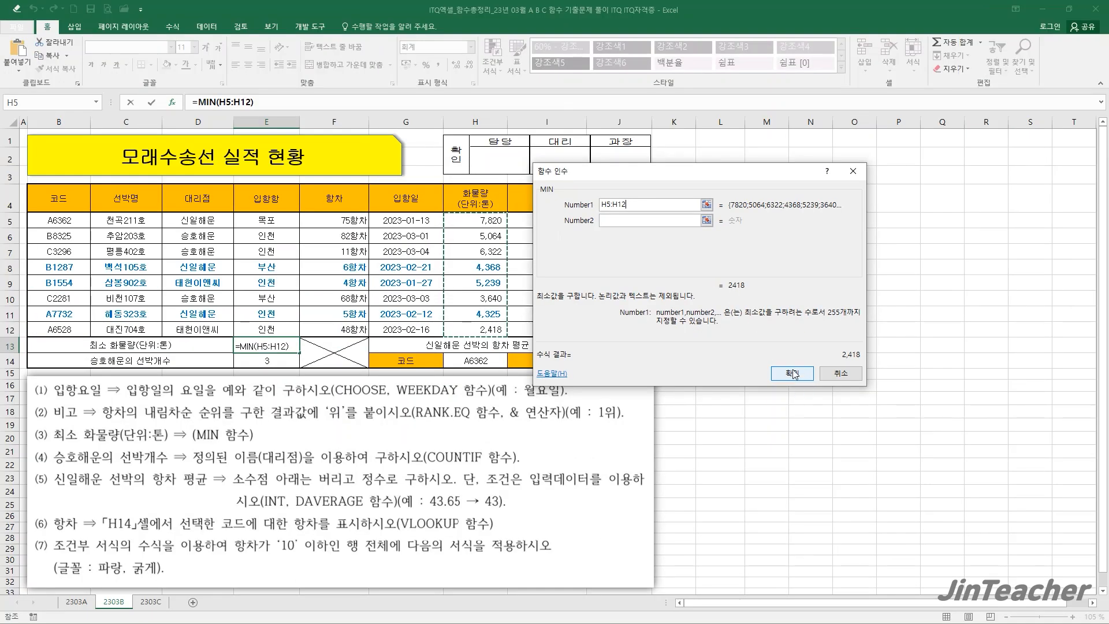
pyautogui.click(799, 383)
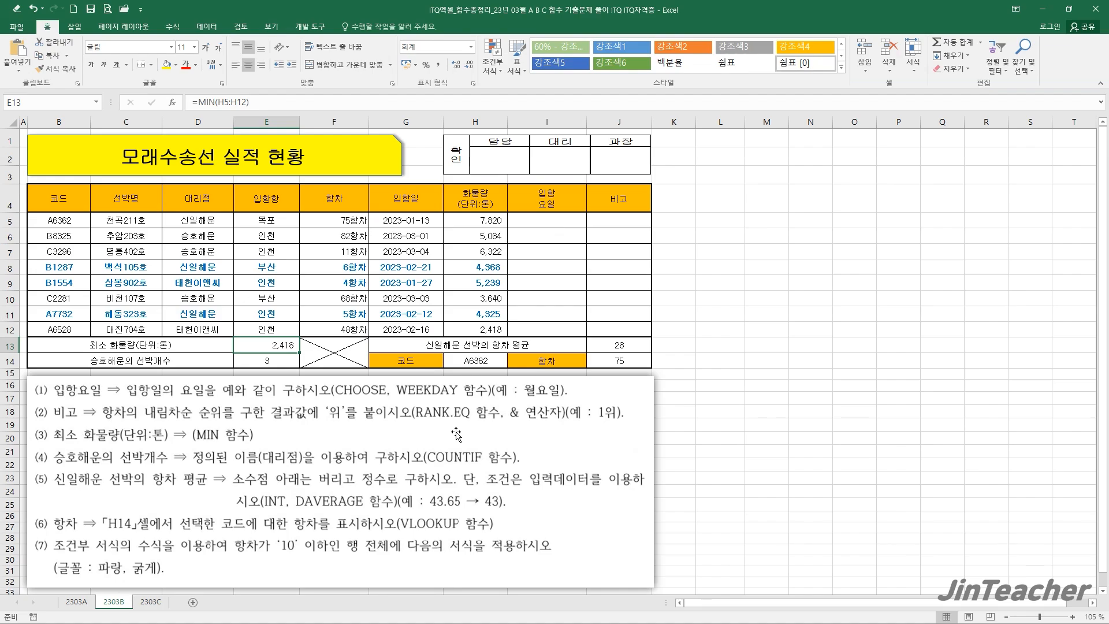
# Insert the RANK.EQ function in cell J5, the first 비고 cell, to rank the 항차 values
pyautogui.click(626, 216)
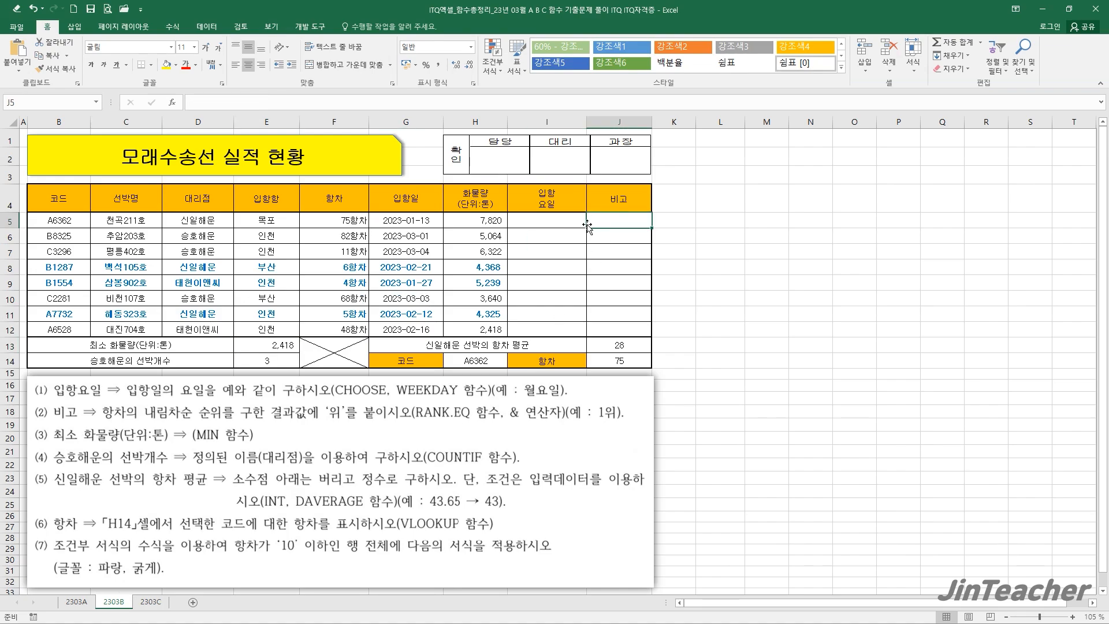
pyautogui.moveTo(354, 220); pyautogui.dragTo(354, 329)
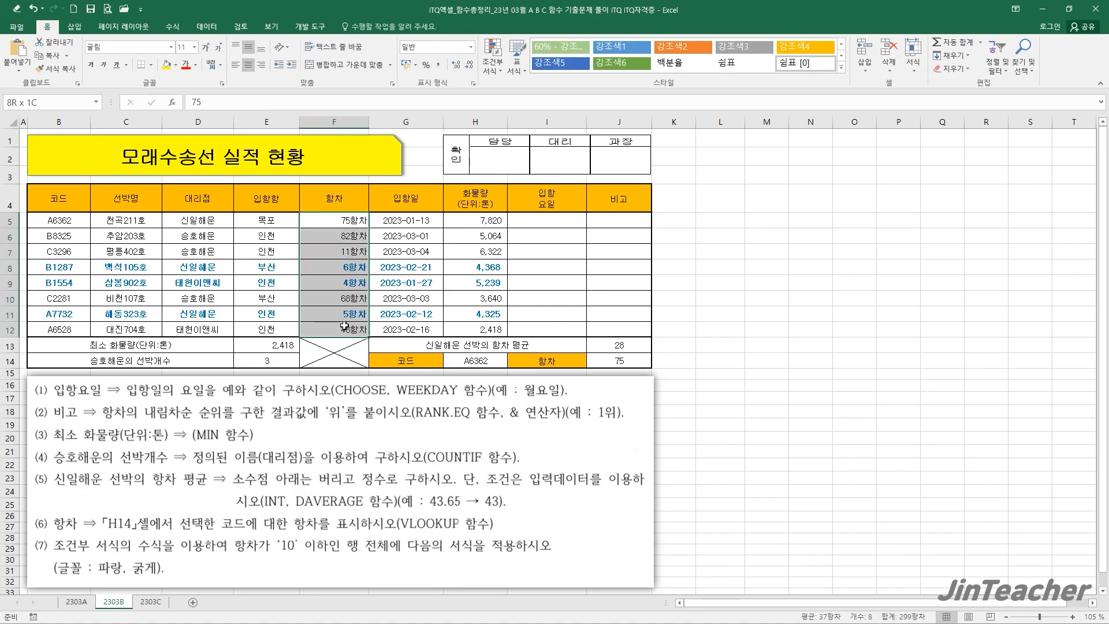
pyautogui.click(605, 226)
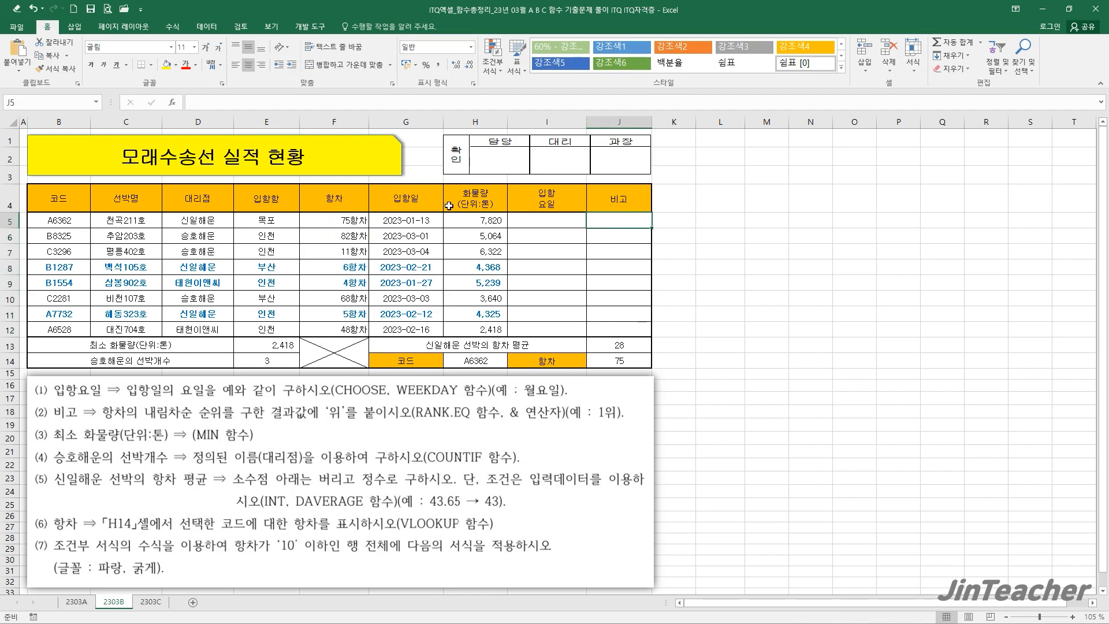
pyautogui.click(173, 104)
pyautogui.click(655, 277)
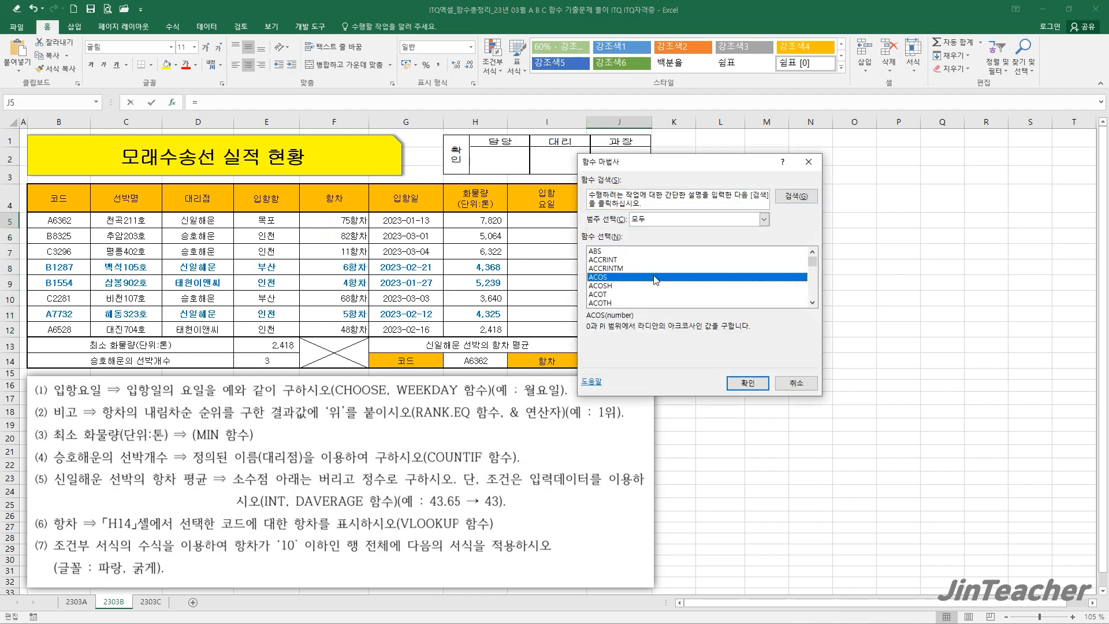
pyautogui.scroll(-2, 655, 280)
pyautogui.click(604, 267)
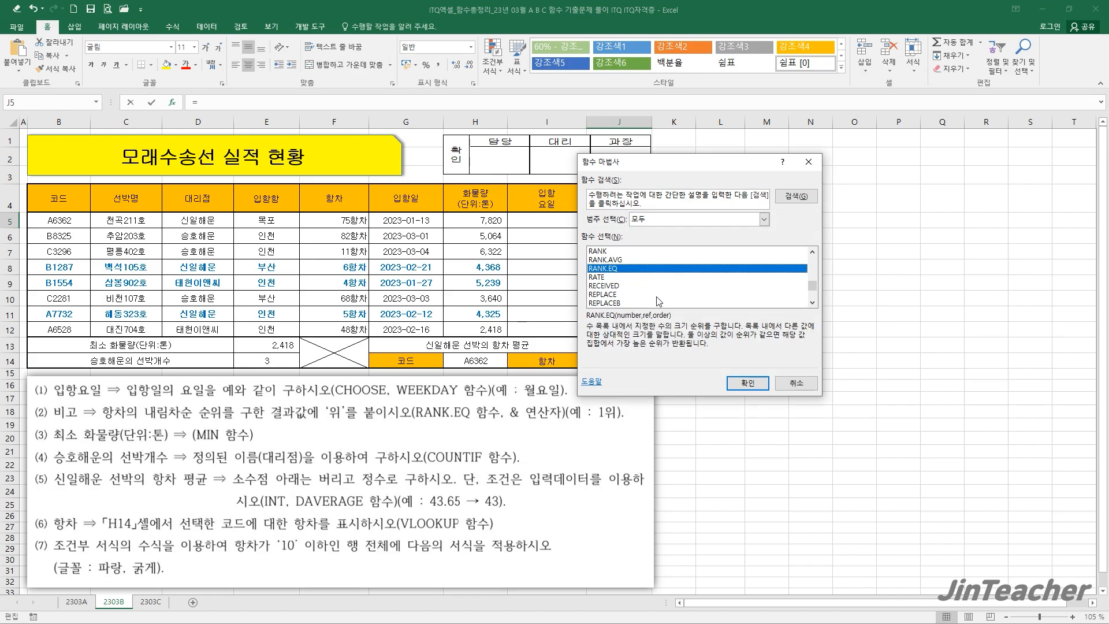
pyautogui.click(748, 383)
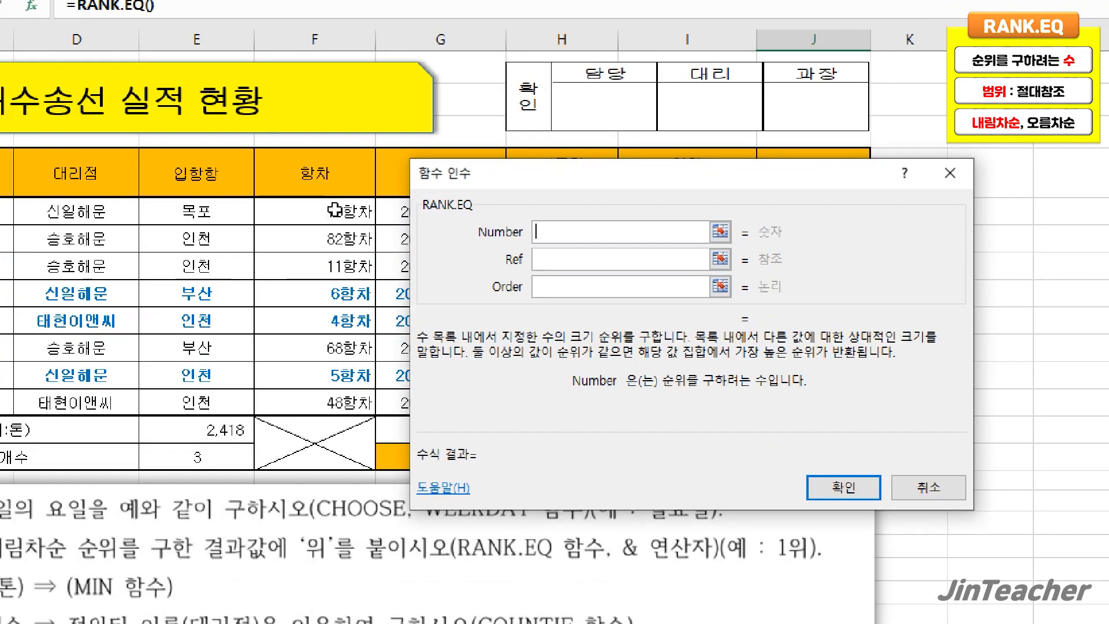
# Set J5's RANK.EQ arguments to number F5, absolute reference $F$5:$F$12 and order 0 for descending rank
pyautogui.click(335, 209)
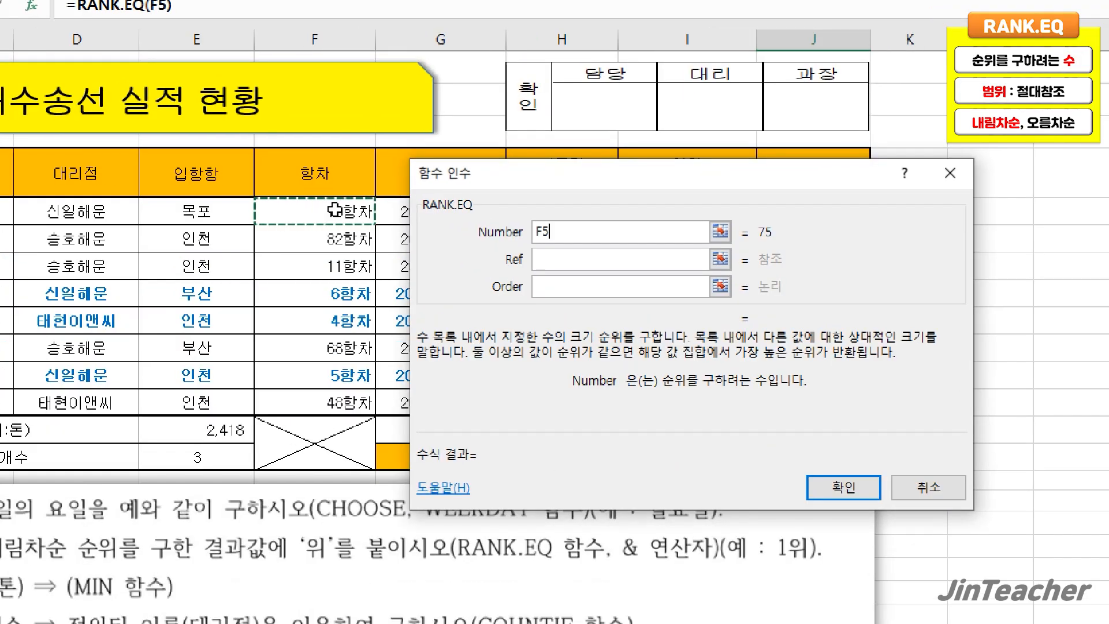
pyautogui.click(559, 267)
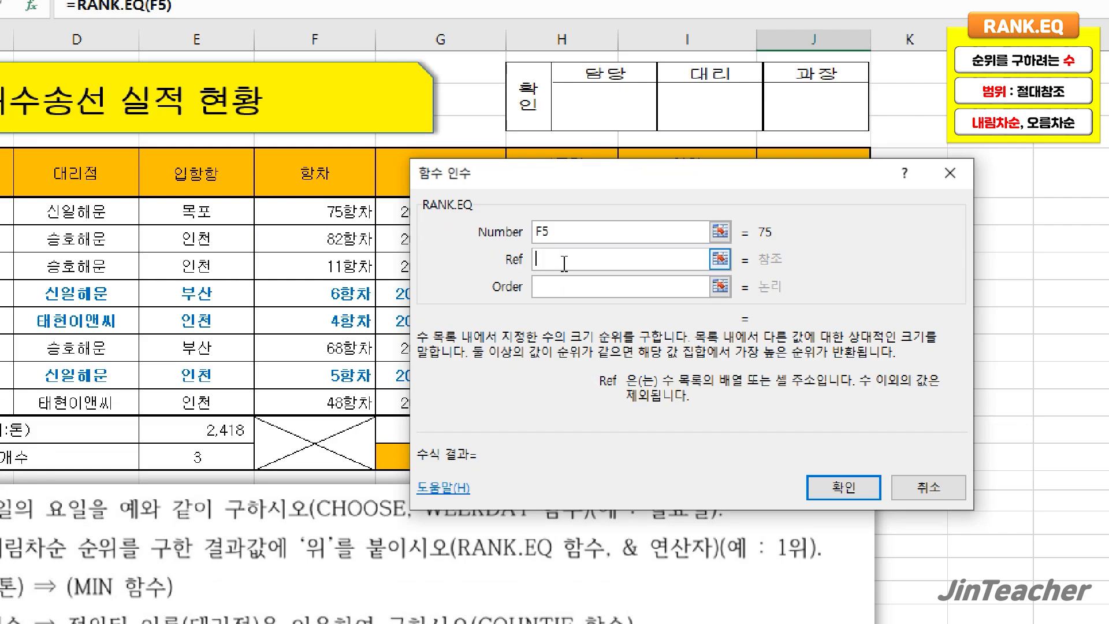
pyautogui.moveTo(365, 207); pyautogui.dragTo(333, 403)
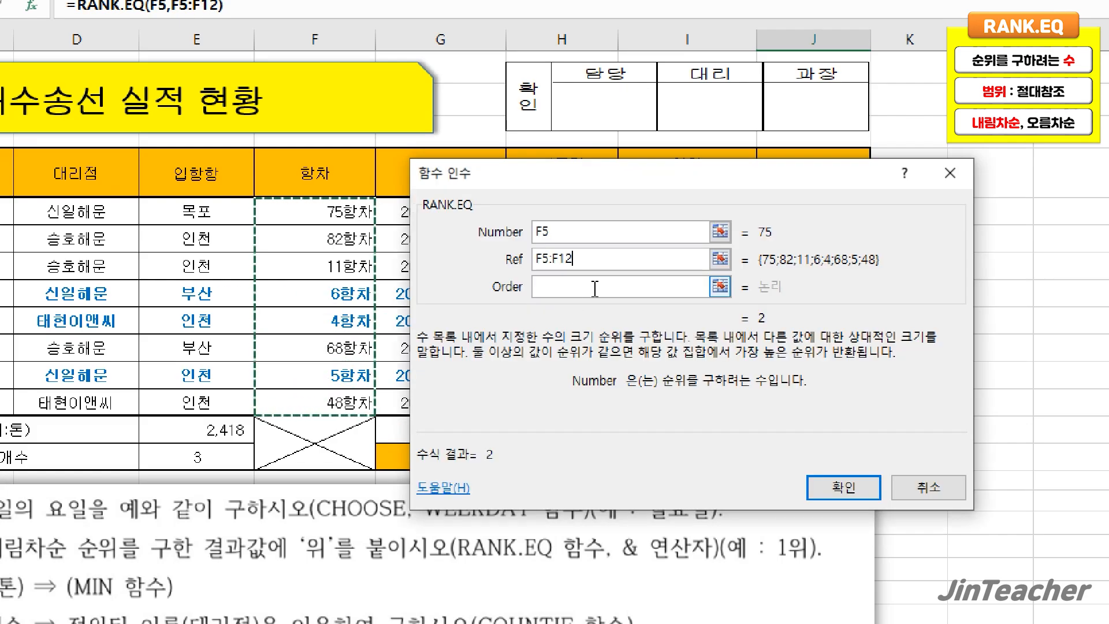
pyautogui.click(515, 264)
pyautogui.press('F4')
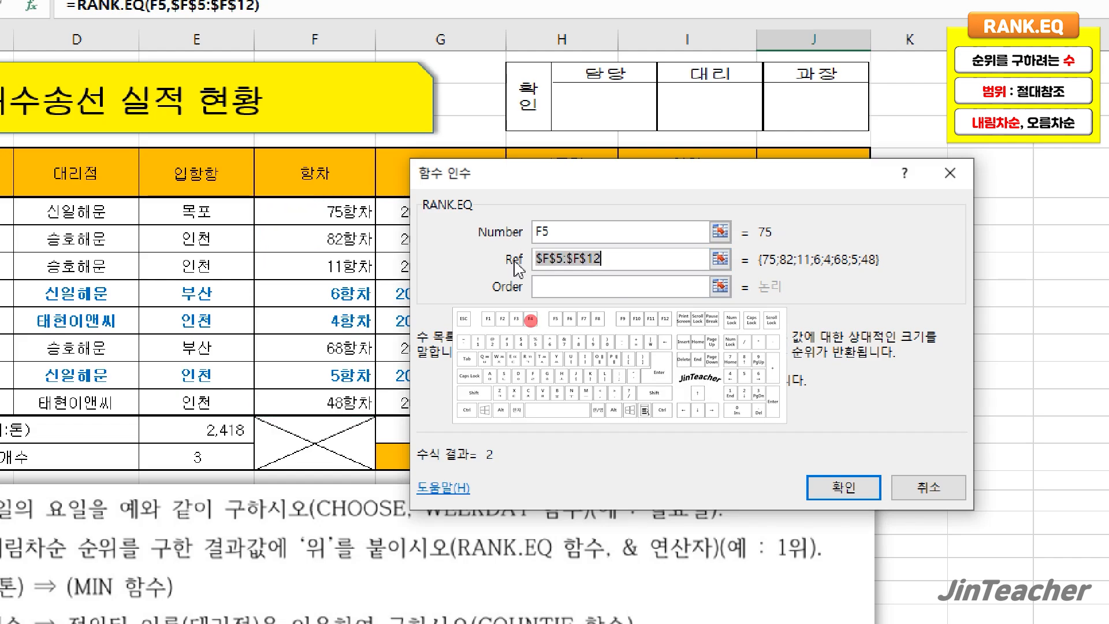
pyautogui.click(537, 286)
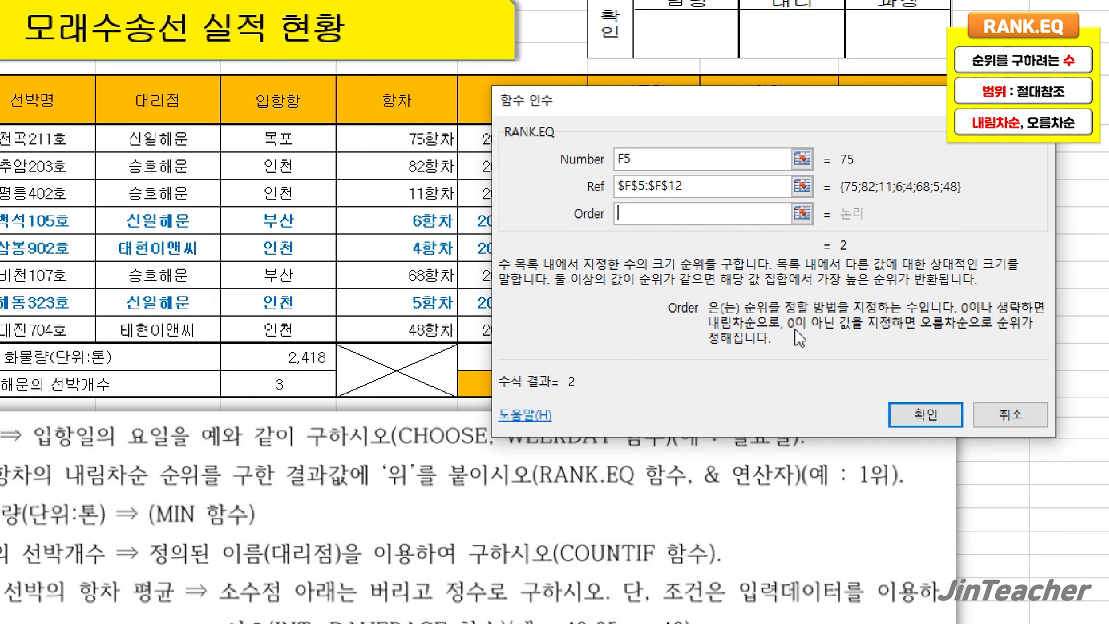
pyautogui.write('0')
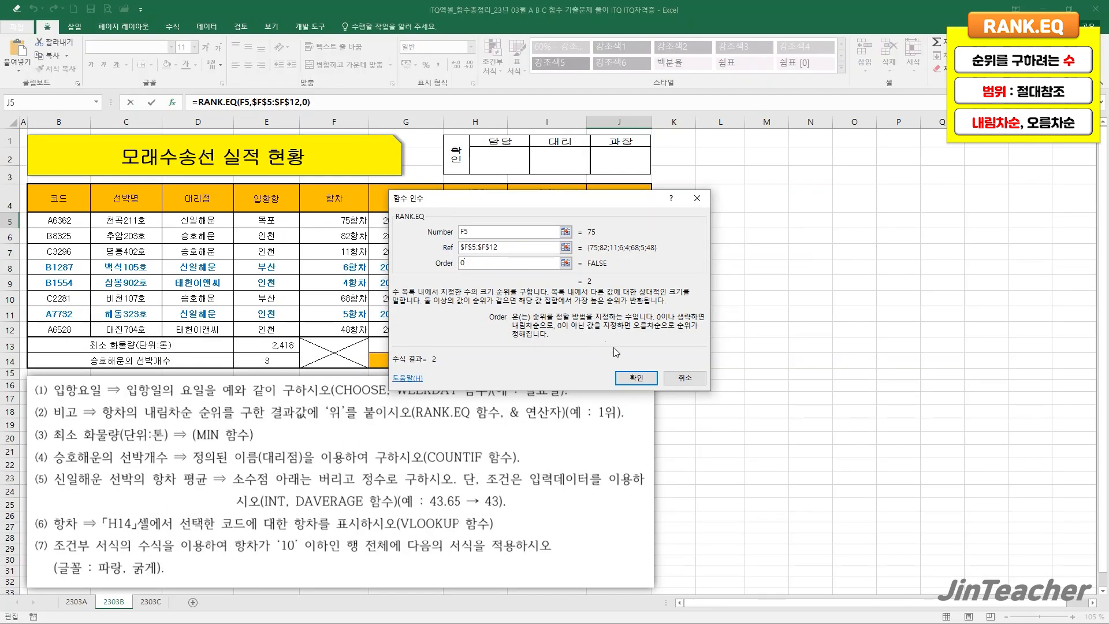
# Accept the RANK.EQ arguments and append &"위" to the formula in cell J5
pyautogui.click(636, 377)
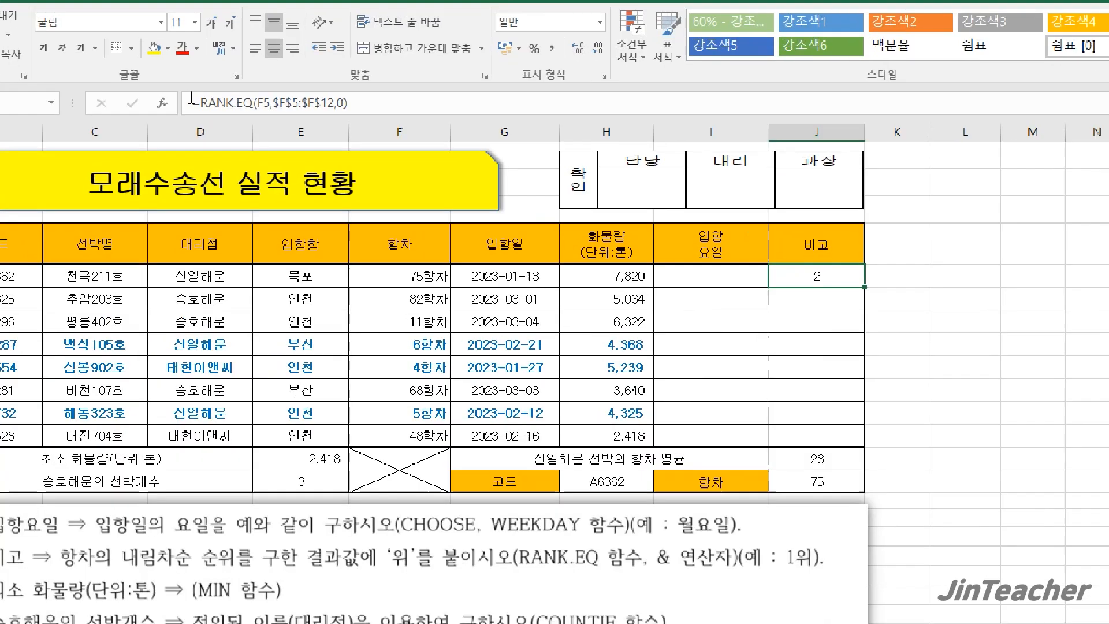
pyautogui.click(325, 98)
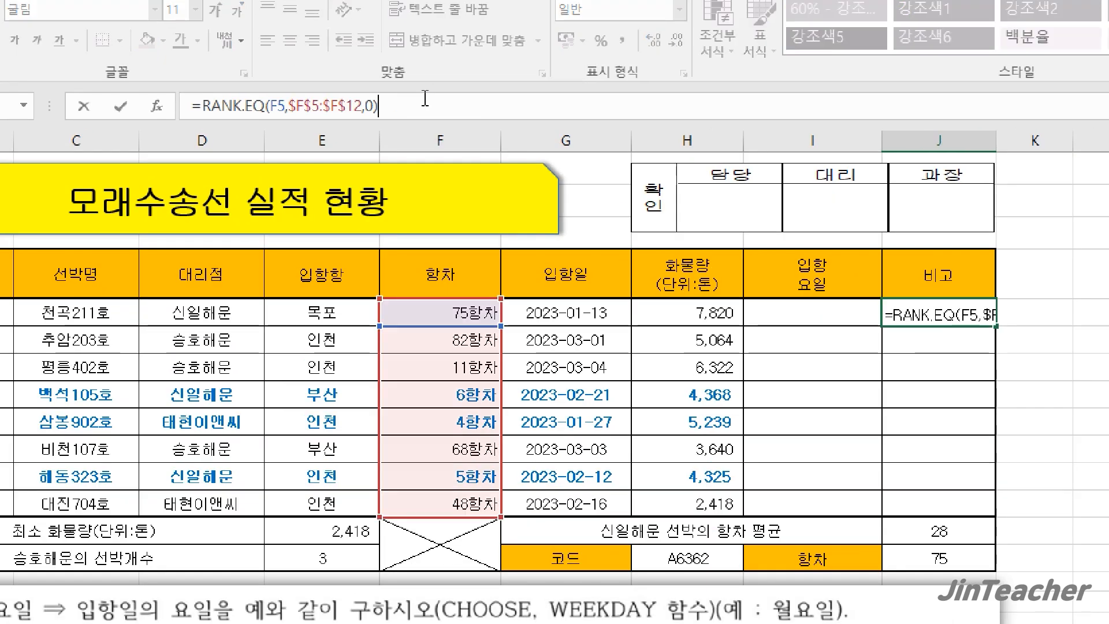
pyautogui.write('&"')
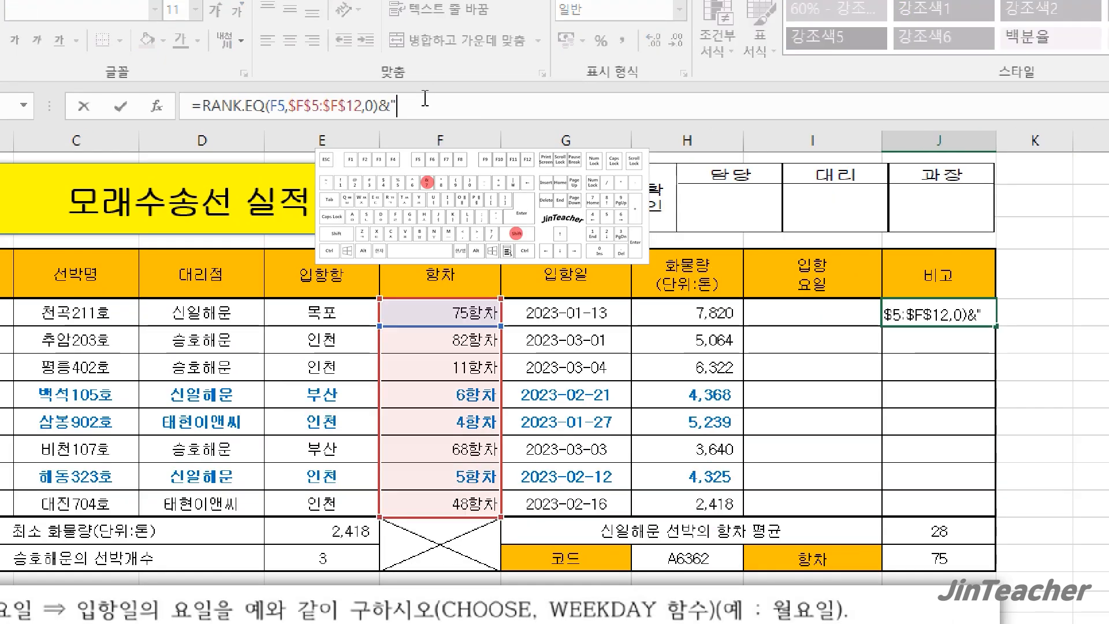
pyautogui.write('위"')
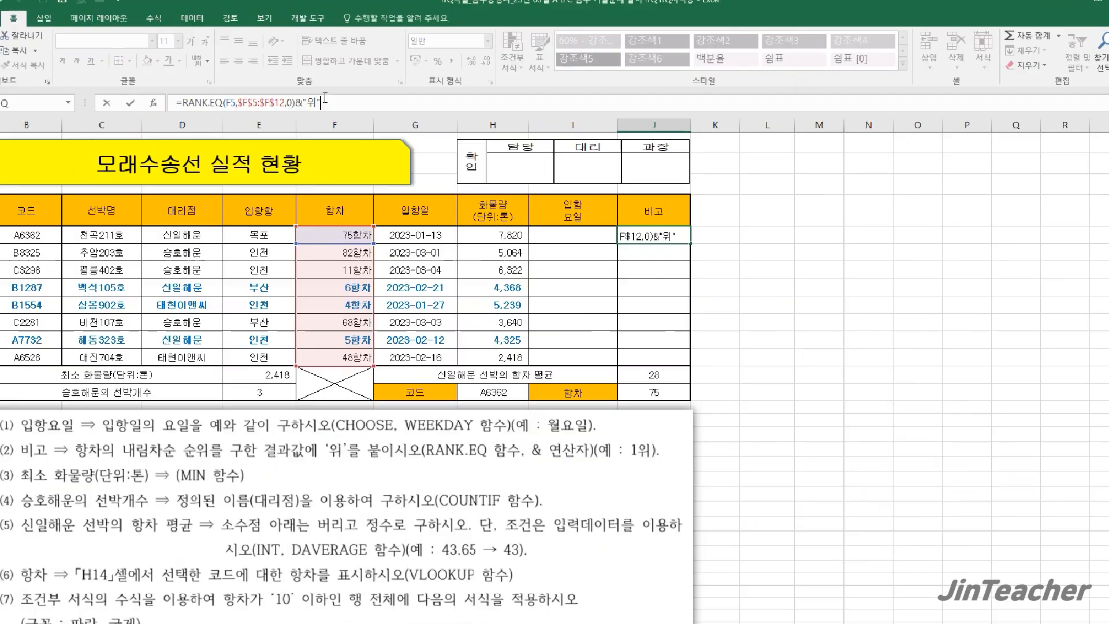
pyautogui.press('Return')
pyautogui.write('₩')
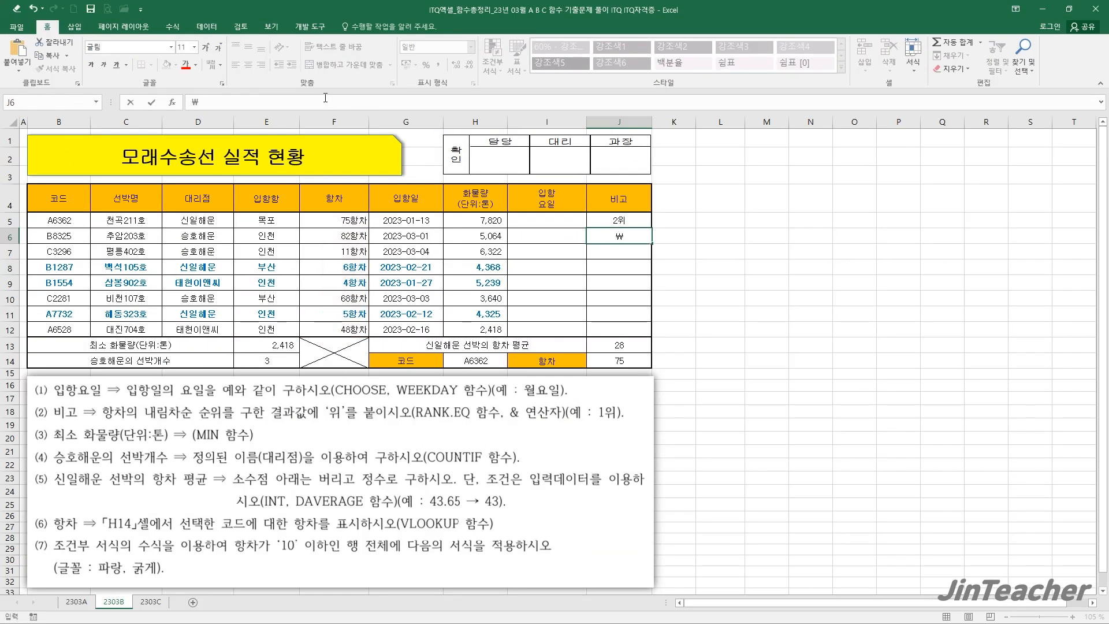
# Fill J5's rank formula through J12 without formatting
pyautogui.click(647, 224)
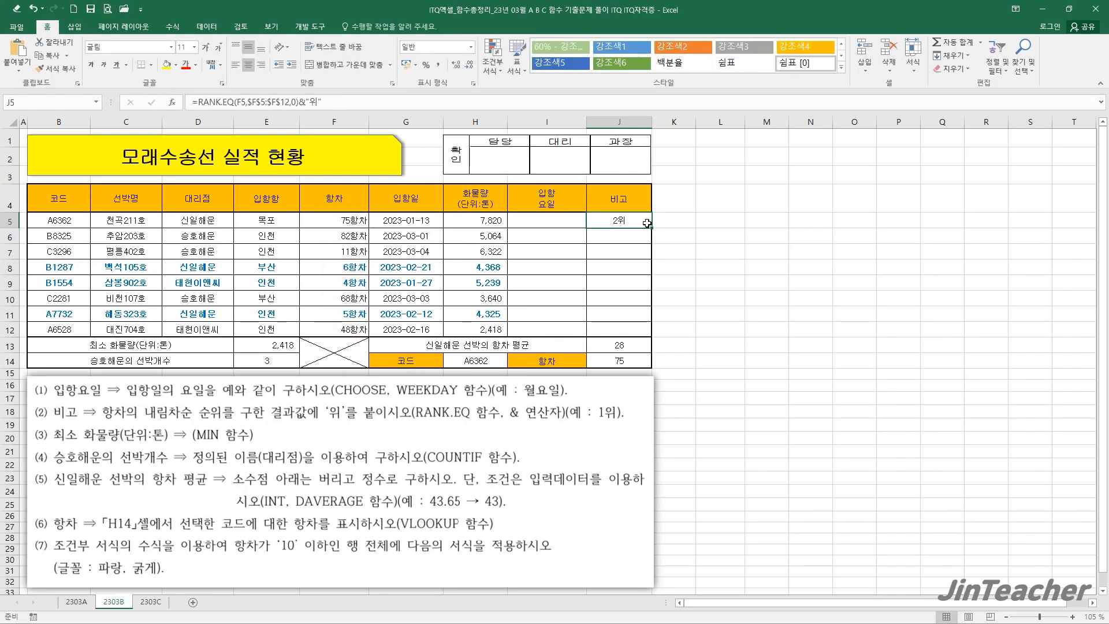
pyautogui.moveTo(653, 230); pyautogui.dragTo(652, 337)
pyautogui.click(660, 346)
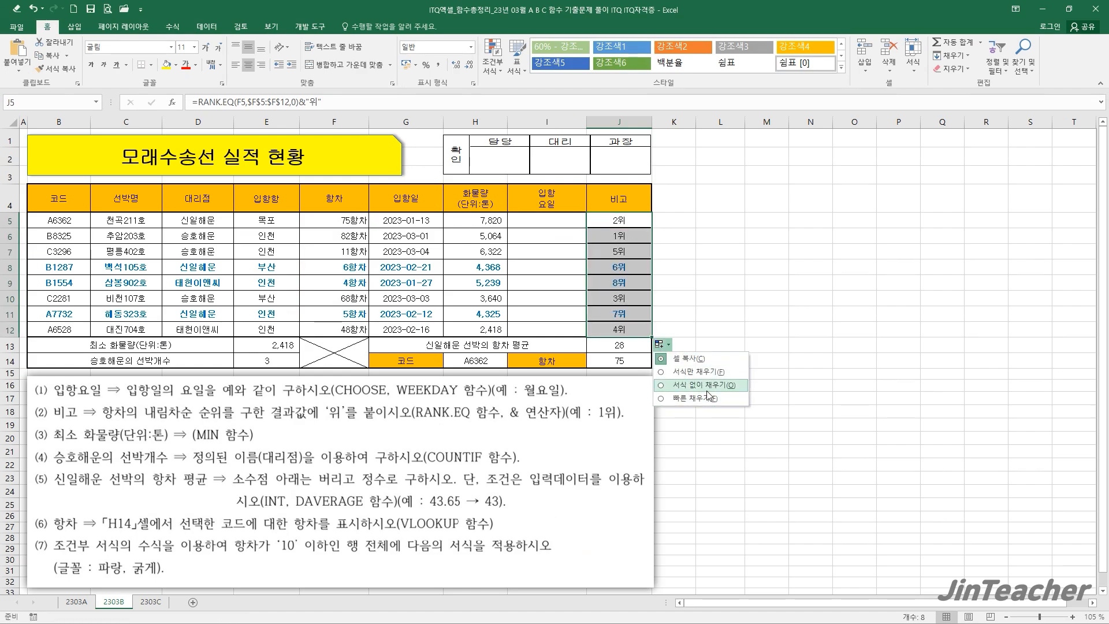
pyautogui.click(710, 391)
pyautogui.click(627, 331)
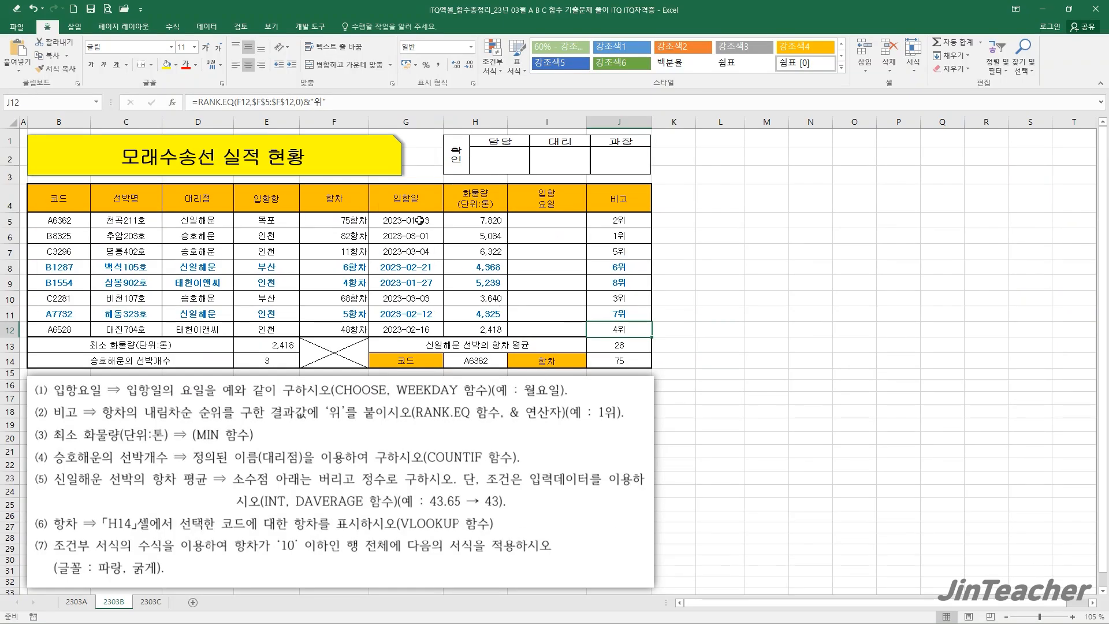
# Insert the WEEKDAY function in cell I5, the first 입항요일 cell
pyautogui.moveTo(419, 220); pyautogui.dragTo(409, 330)
pyautogui.click(541, 224)
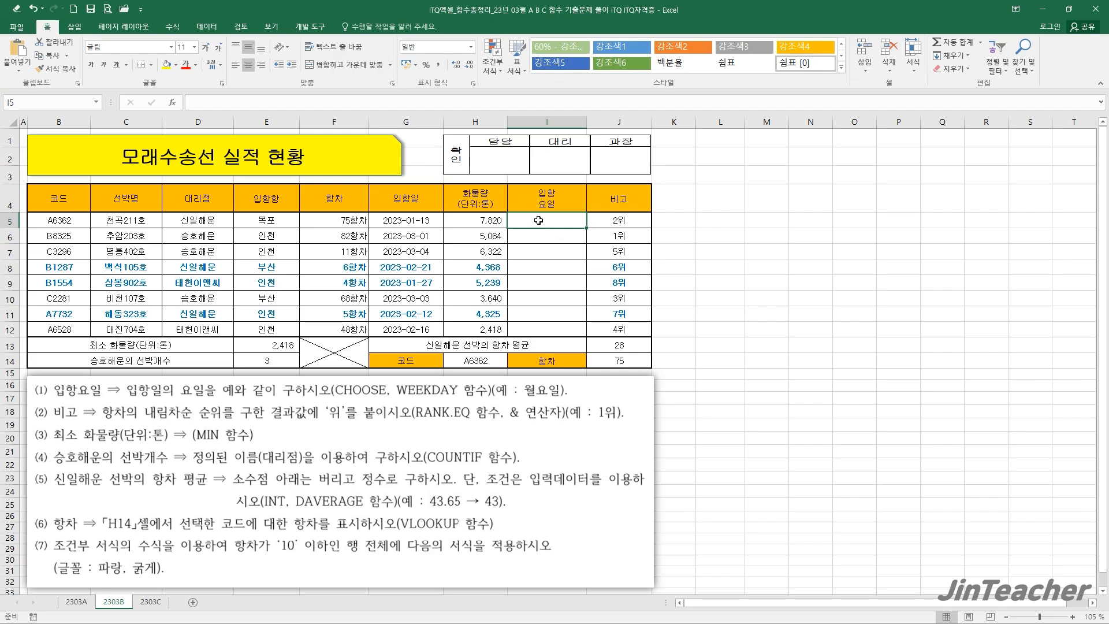
pyautogui.click(172, 103)
pyautogui.click(437, 238)
pyautogui.press('w')
pyautogui.scroll(-2, 437, 238)
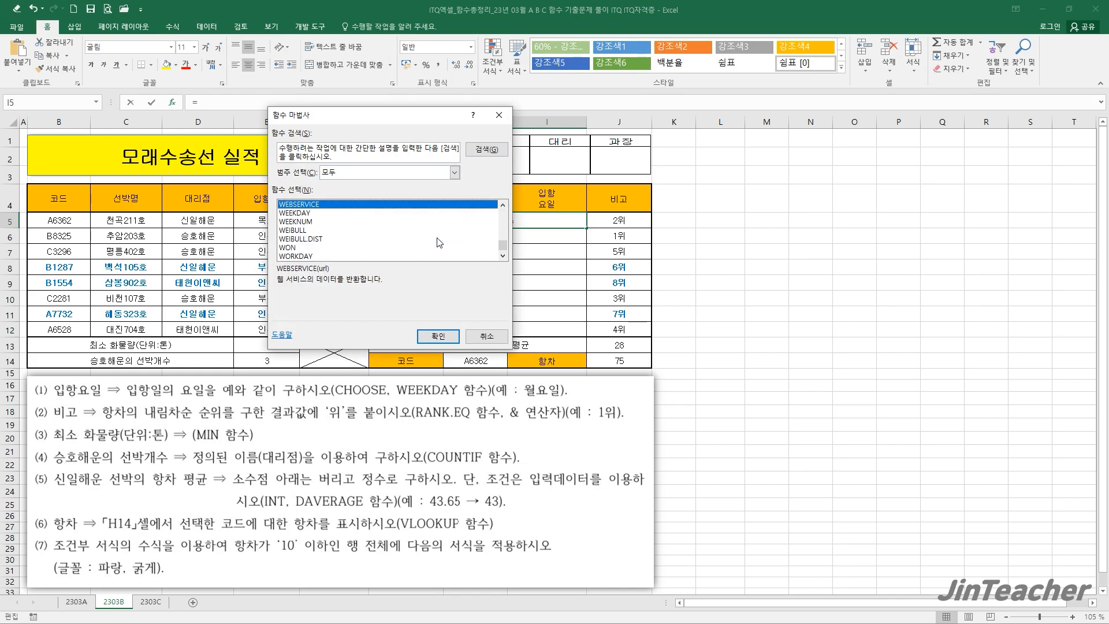
pyautogui.click(318, 214)
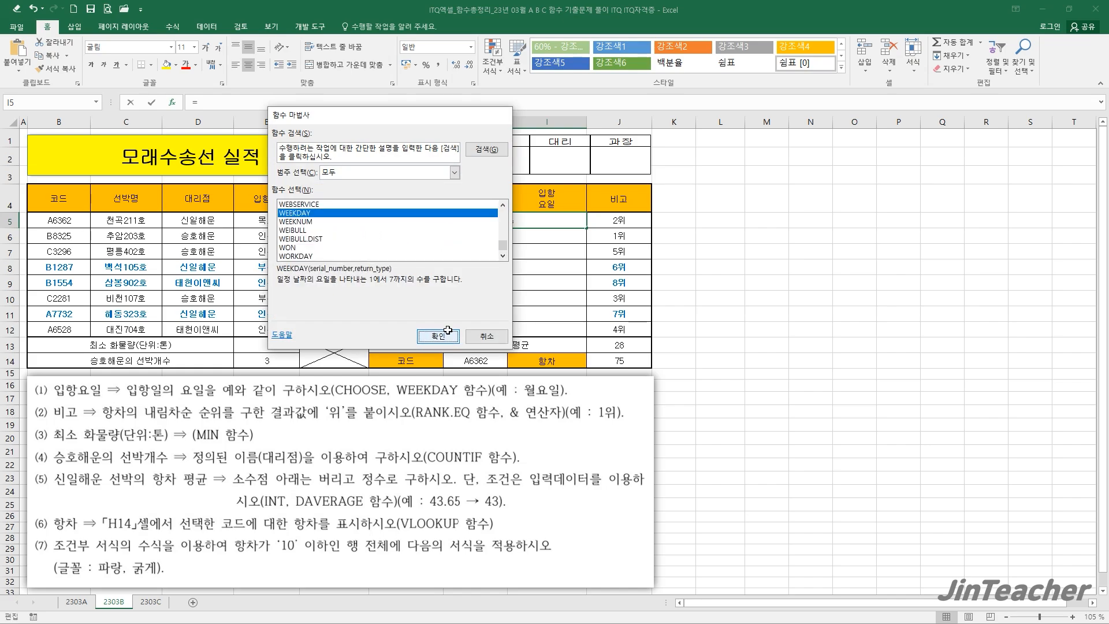
pyautogui.click(438, 336)
# Set I5's WEEKDAY arguments to serial number G5 and return type 2
pyautogui.moveTo(358, 271); pyautogui.dragTo(584, 299)
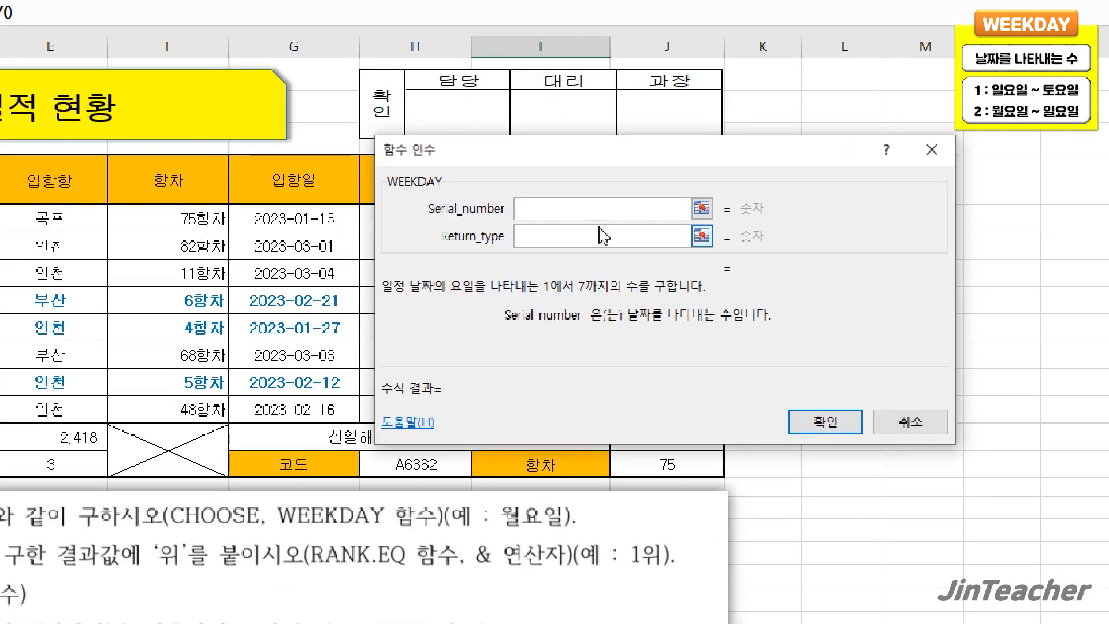
pyautogui.click(327, 219)
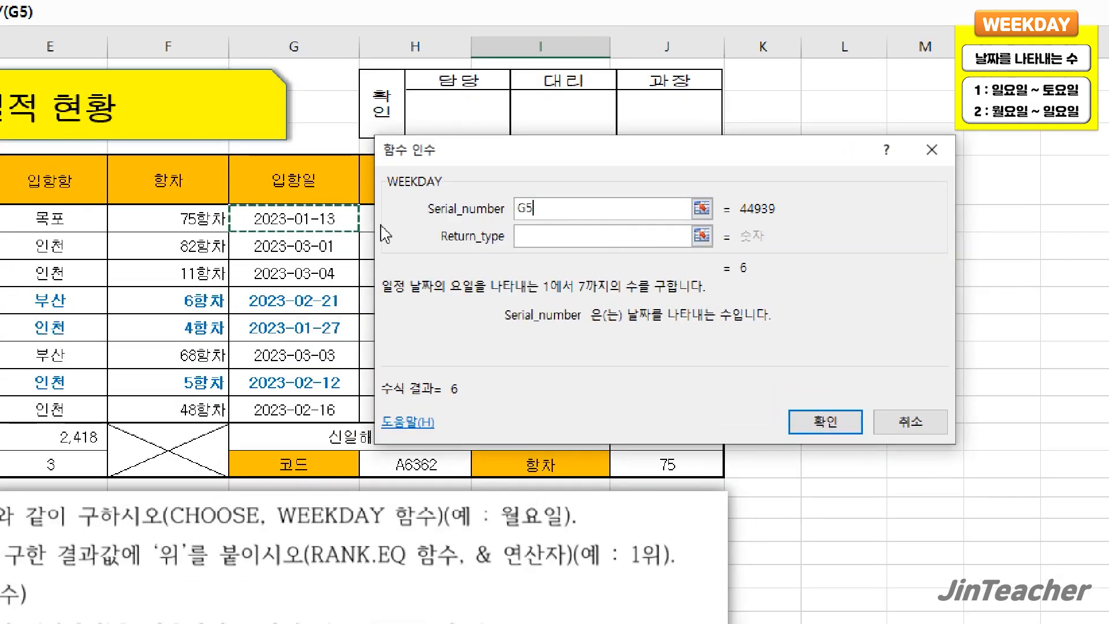
pyautogui.click(520, 240)
pyautogui.click(528, 239)
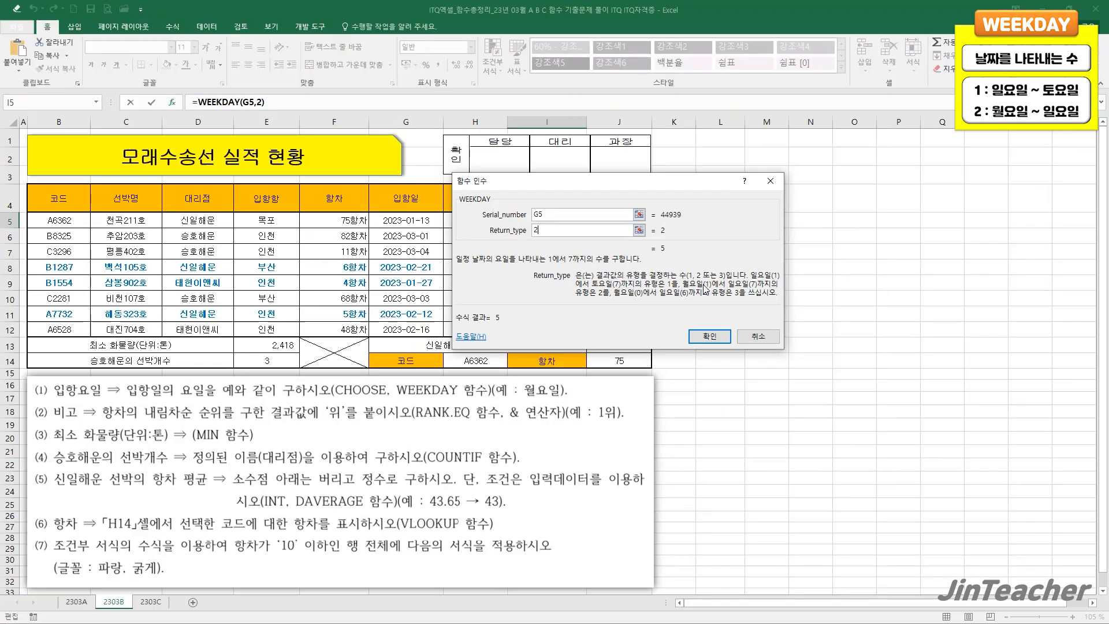
pyautogui.click(708, 335)
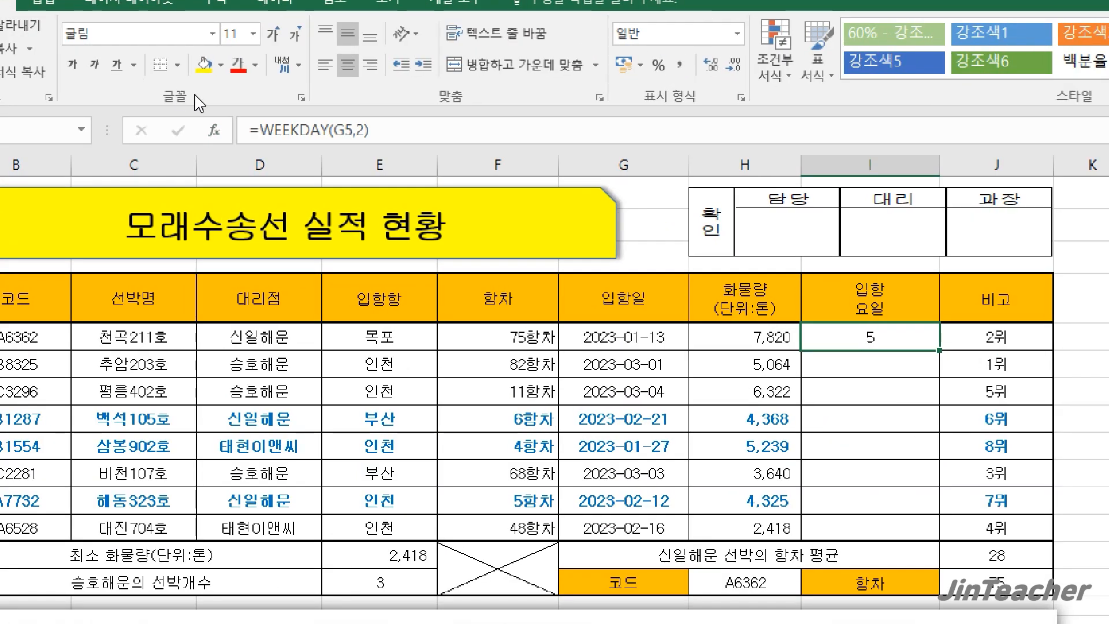
# Cut WEEKDAY(G5,2) out of I5's formula, leaving the equals sign, and insert the CHOOSE function in its place
pyautogui.doubleClick(268, 131)
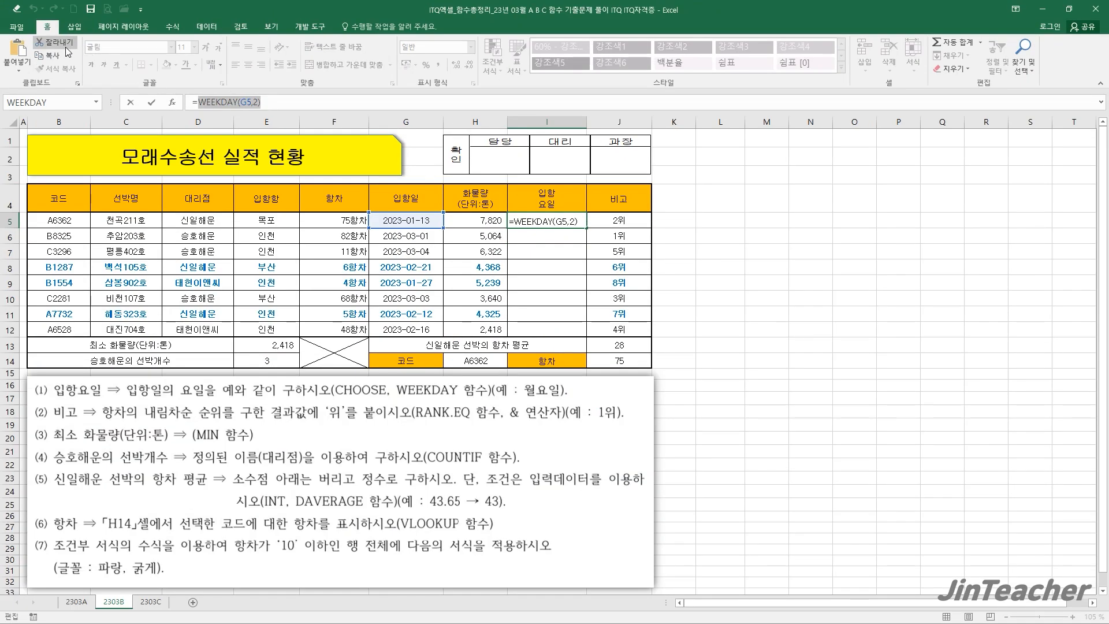
pyautogui.click(65, 47)
pyautogui.click(173, 104)
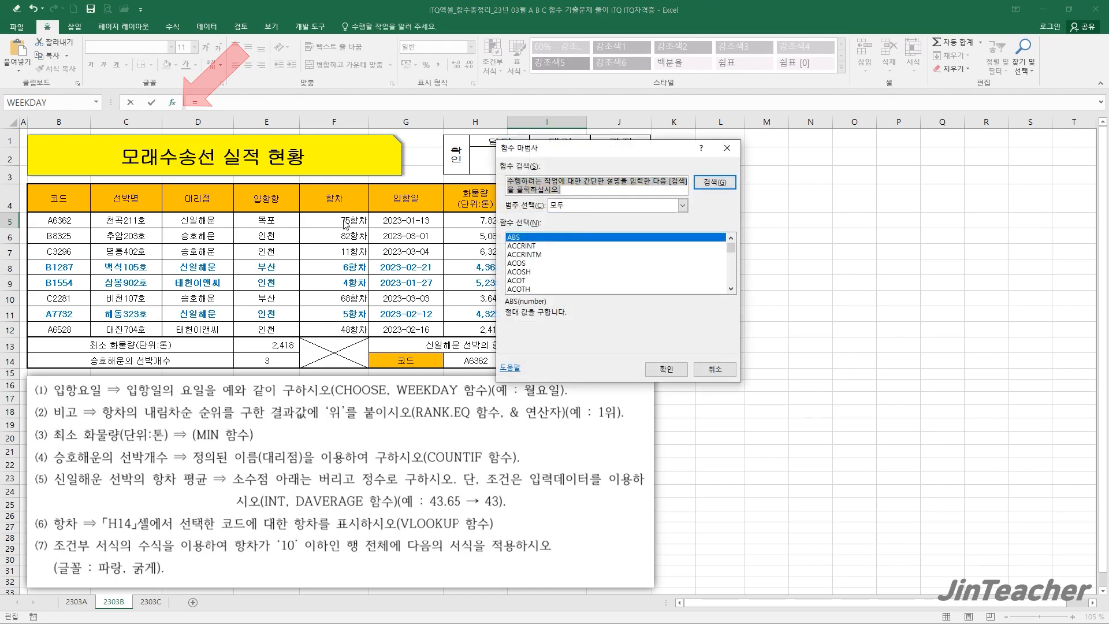
pyautogui.click(542, 255)
pyautogui.press('c')
pyautogui.scroll(-1, 542, 254)
pyautogui.scroll(-3, 542, 257)
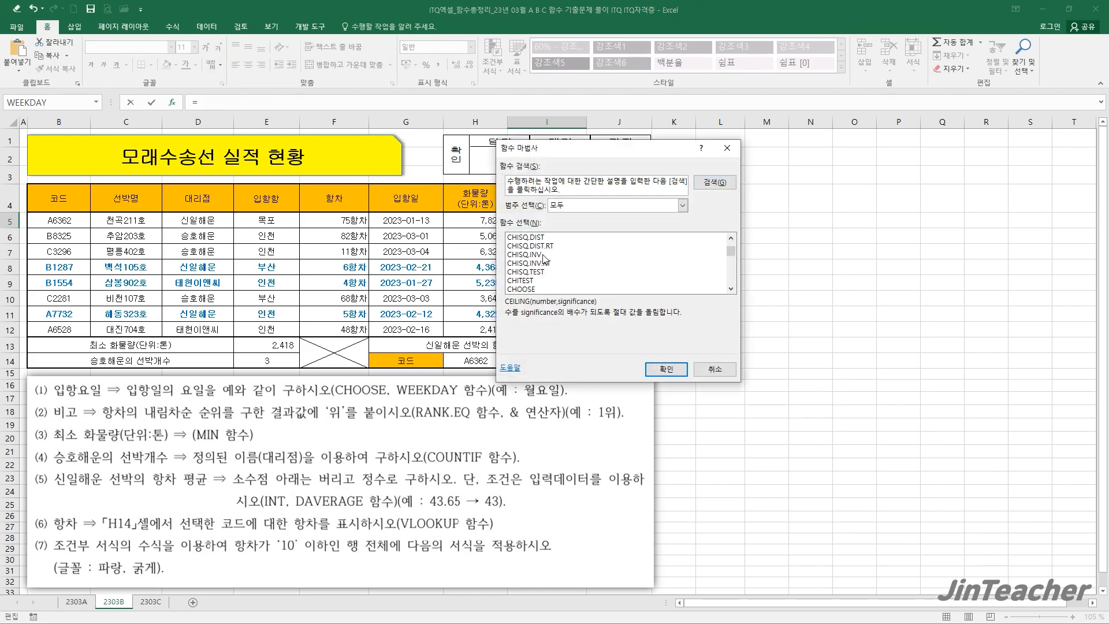
pyautogui.click(536, 288)
pyautogui.click(670, 369)
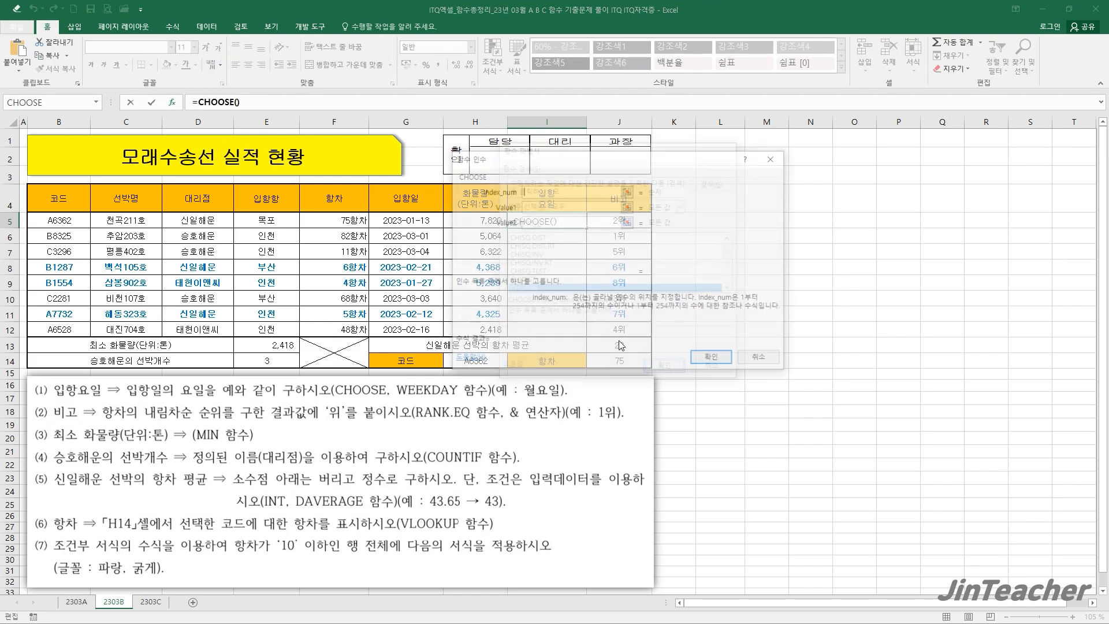
# Paste the cut WEEKDAY(G5,2) expression as CHOOSE's Index_num argument
pyautogui.moveTo(454, 269); pyautogui.dragTo(351, 259)
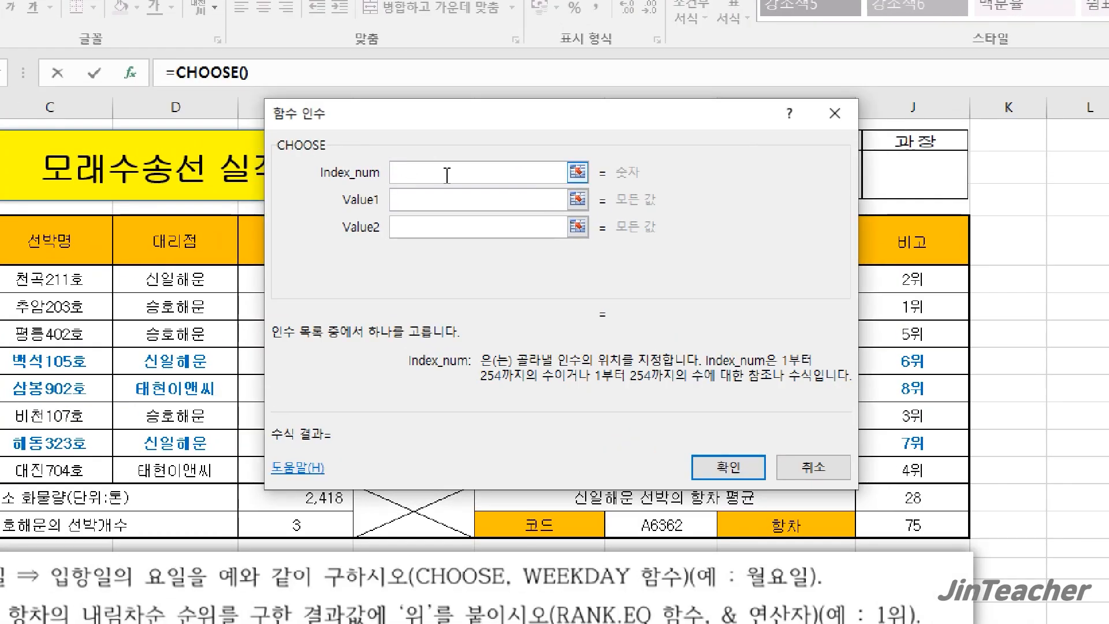
pyautogui.rightClick(446, 175)
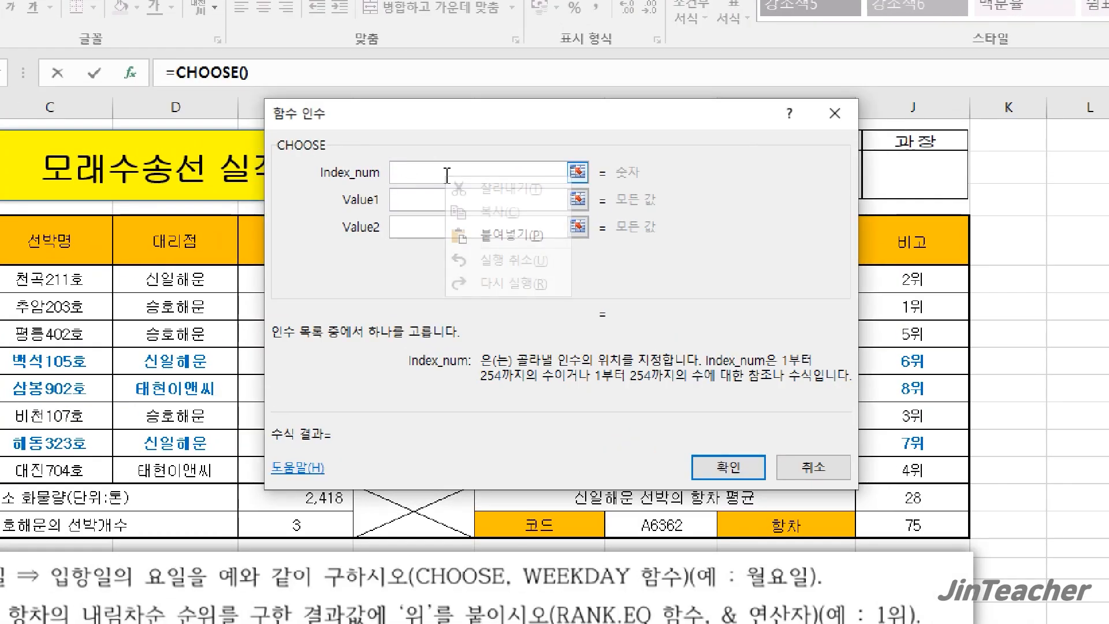
pyautogui.click(504, 233)
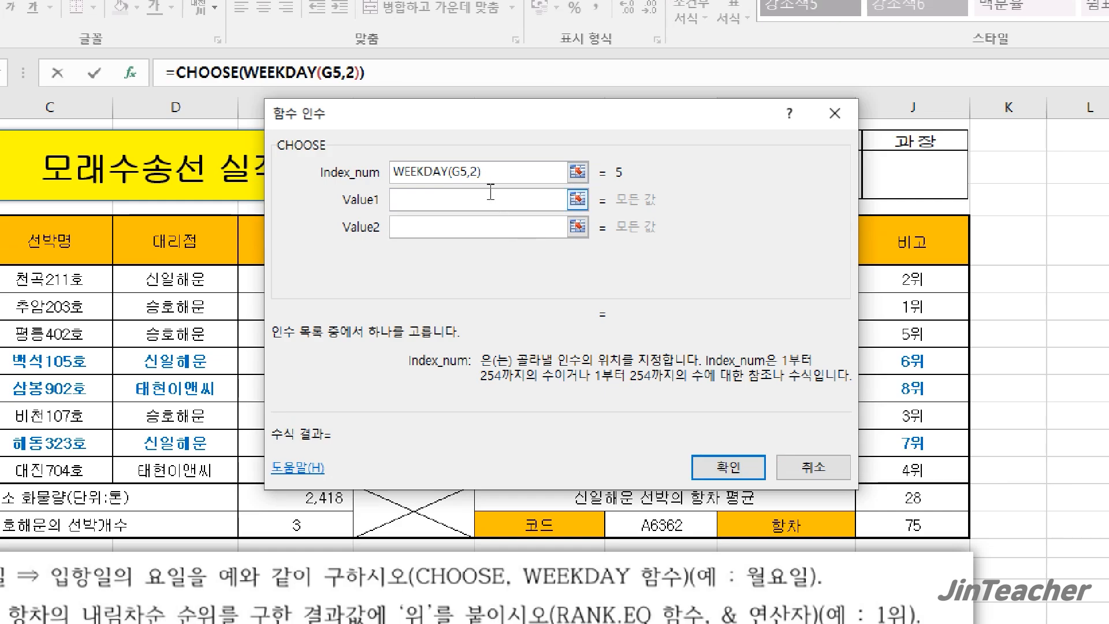
# Set CHOOSE's Value1 to Value7 to 월요일, 화요일, 수요일, 목요일, 금요일, 토요일 and 일요일, and accept the function
pyautogui.click(484, 202)
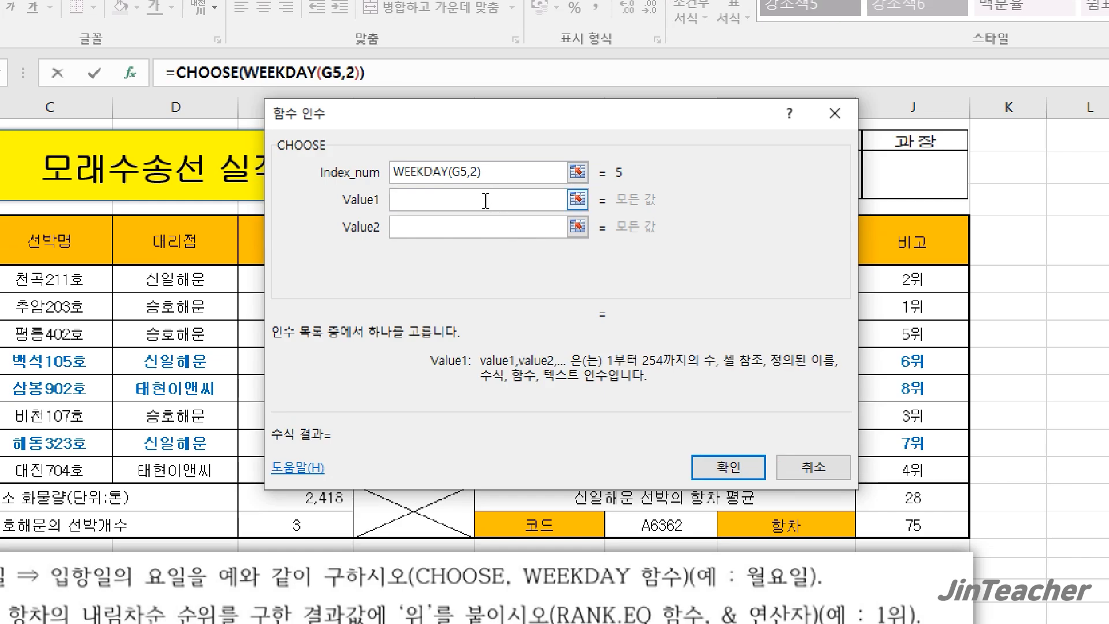
pyautogui.write('월요일')
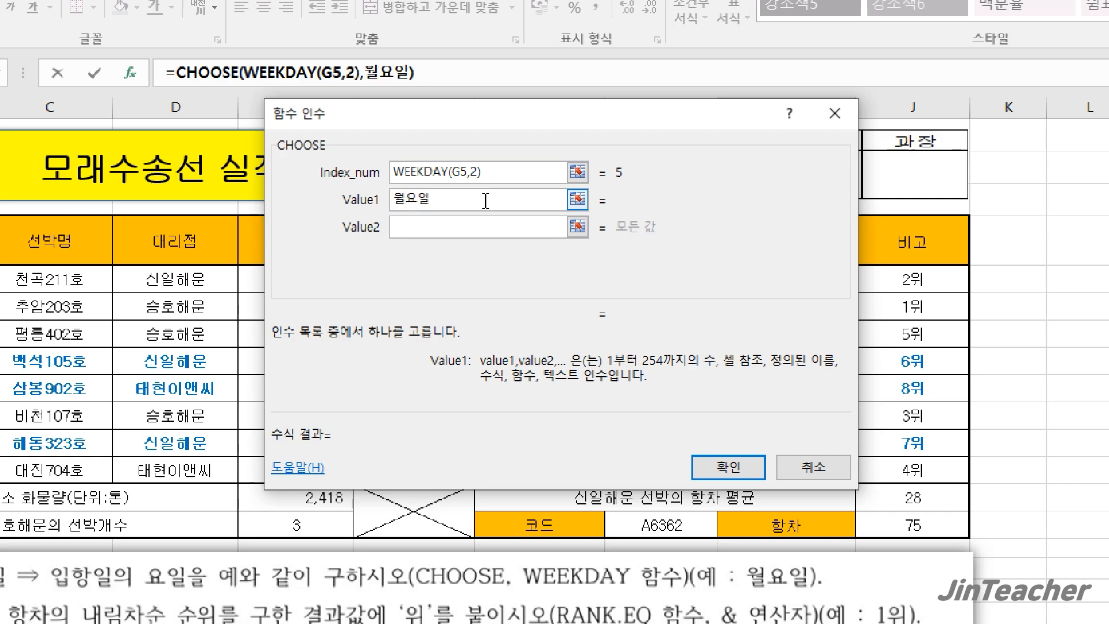
pyautogui.press('Tab')
pyautogui.write('화요일')
pyautogui.press('Tab')
pyautogui.write('수요일')
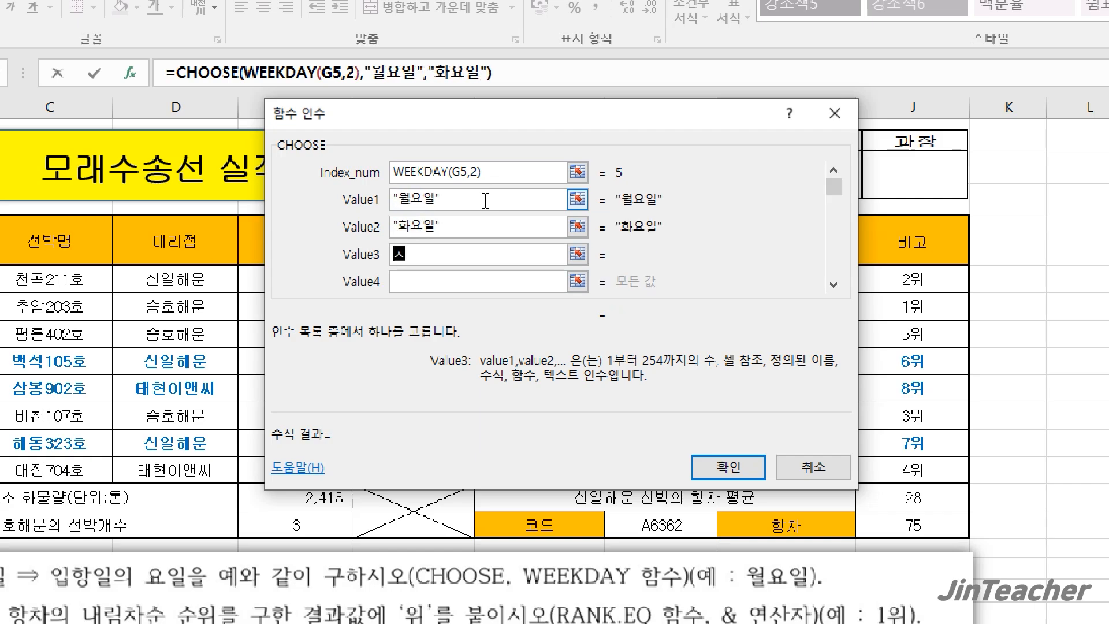
pyautogui.press('Tab')
pyautogui.write('목요일')
pyautogui.press('Tab')
pyautogui.write('금요일')
pyautogui.press('Tab')
pyautogui.write('토요일')
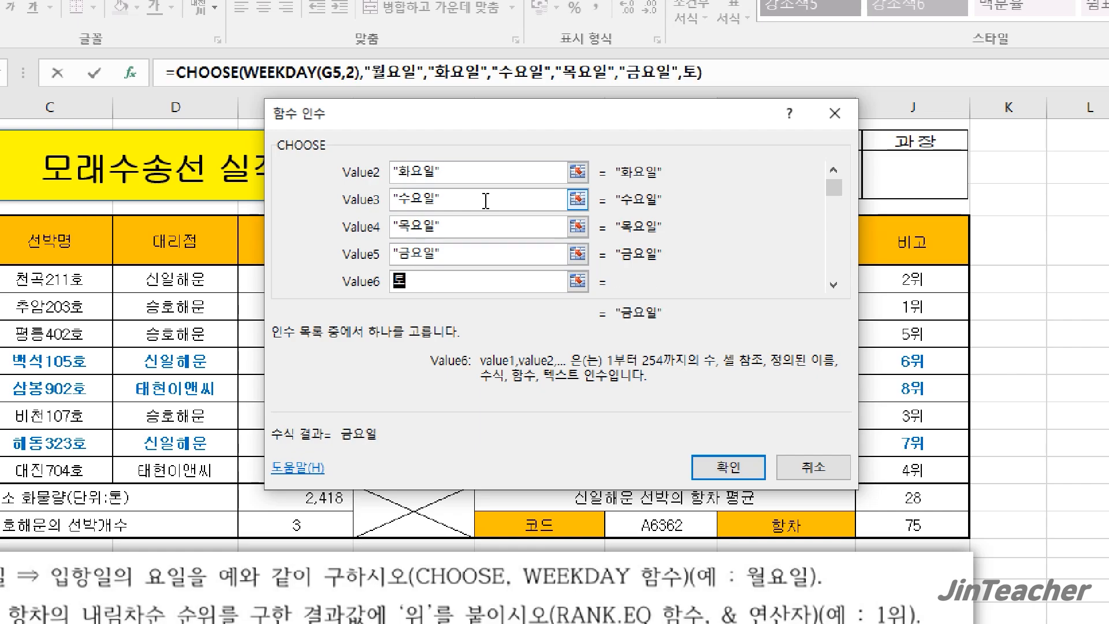
pyautogui.press('Tab')
pyautogui.write('일요이ㄹ')
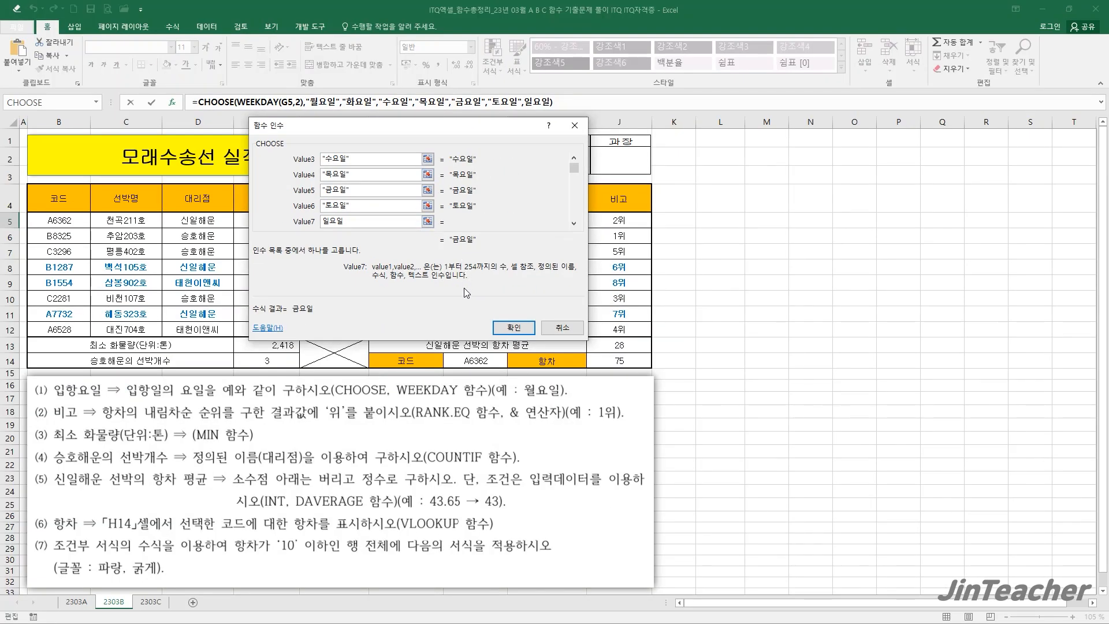
pyautogui.press('Return')
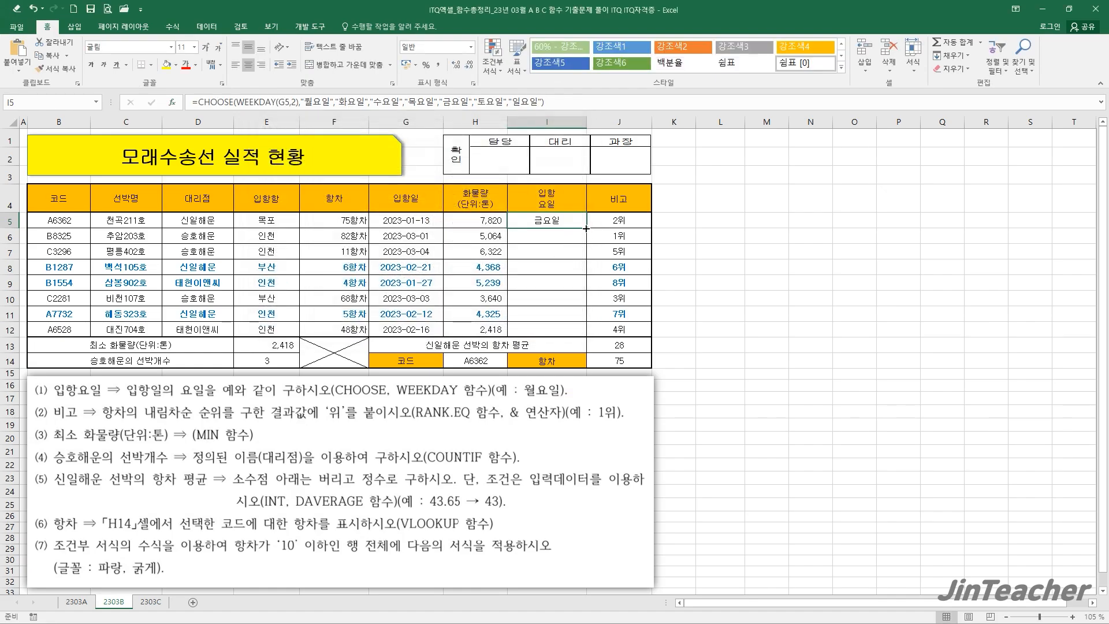
# Fill I5's weekday formula through I12 without formatting
pyautogui.moveTo(587, 228); pyautogui.dragTo(570, 338)
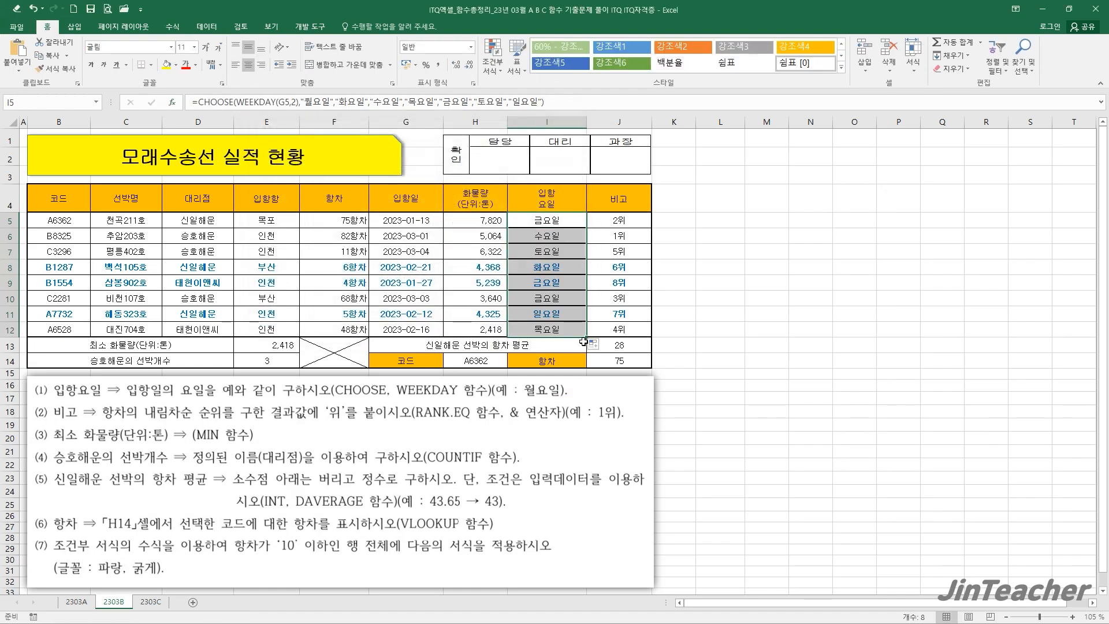
pyautogui.click(593, 344)
pyautogui.click(635, 388)
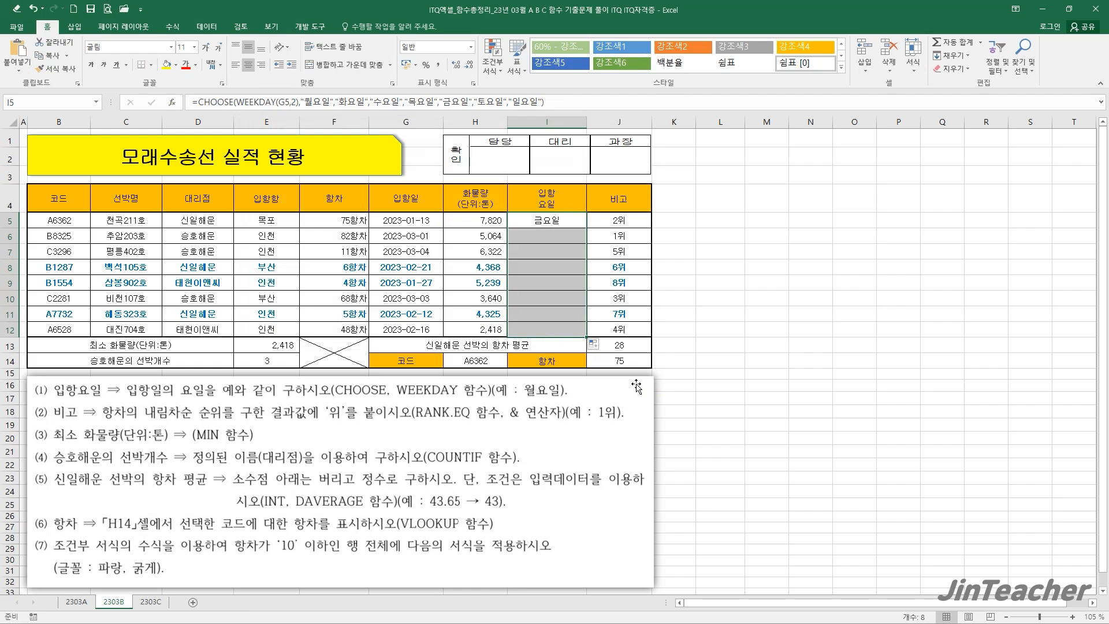
pyautogui.click(566, 329)
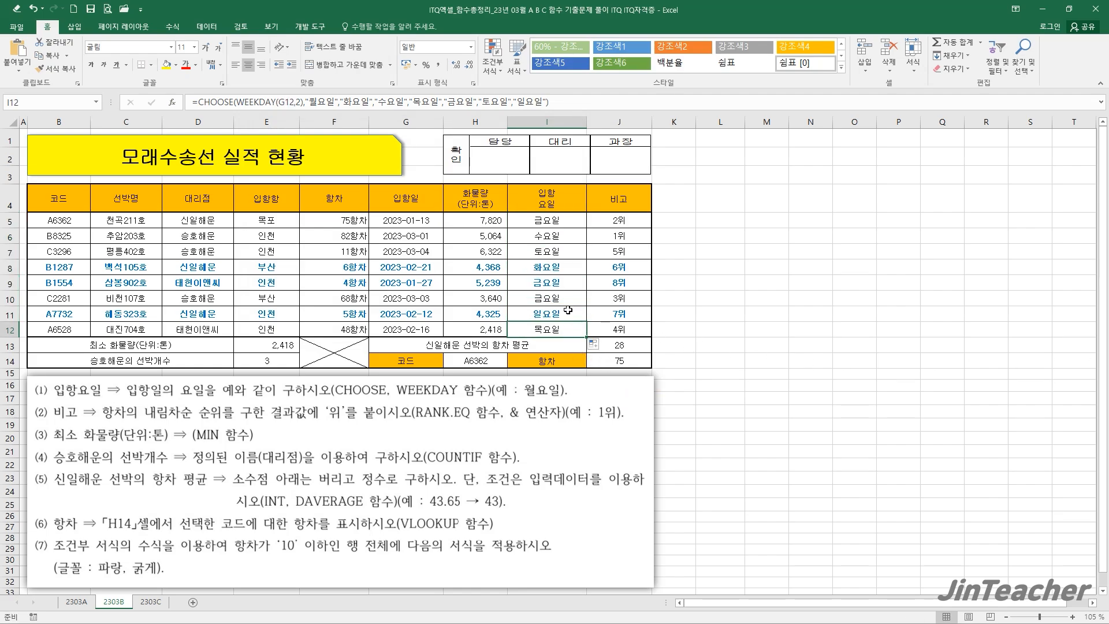
pyautogui.click(618, 299)
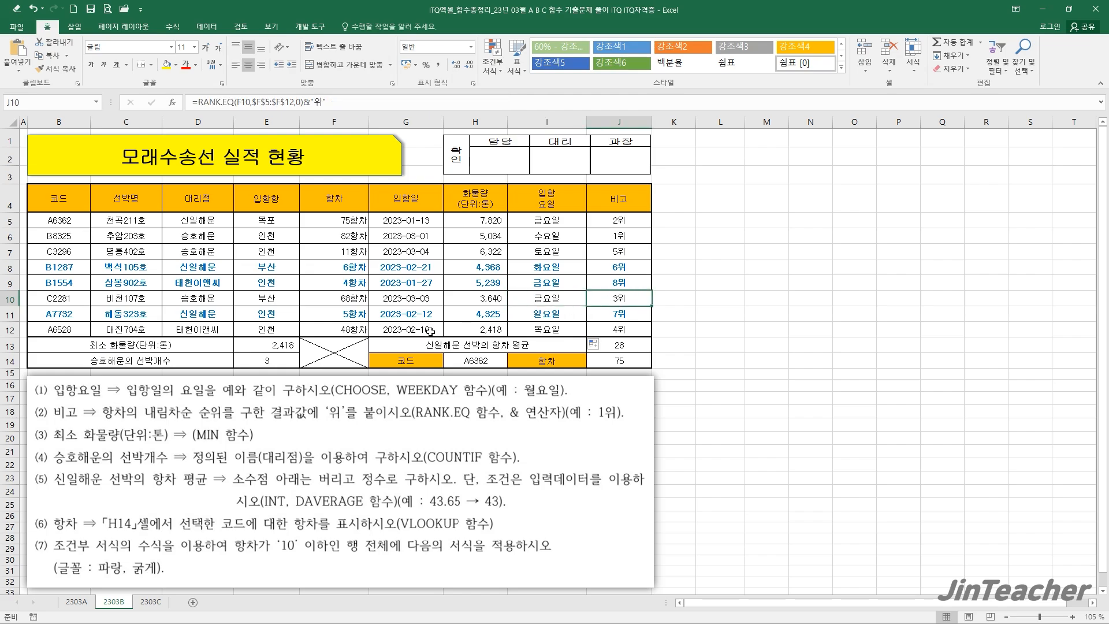
# Right-align the result cells E13:E14 and J13:J14 and apply the comma number style to them
pyautogui.moveTo(275, 354); pyautogui.dragTo(274, 344)
pyautogui.keyDown('ctrl'); pyautogui.moveTo(619, 344); pyautogui.dragTo(619, 358); pyautogui.keyUp('ctrl')
pyautogui.click(261, 64)
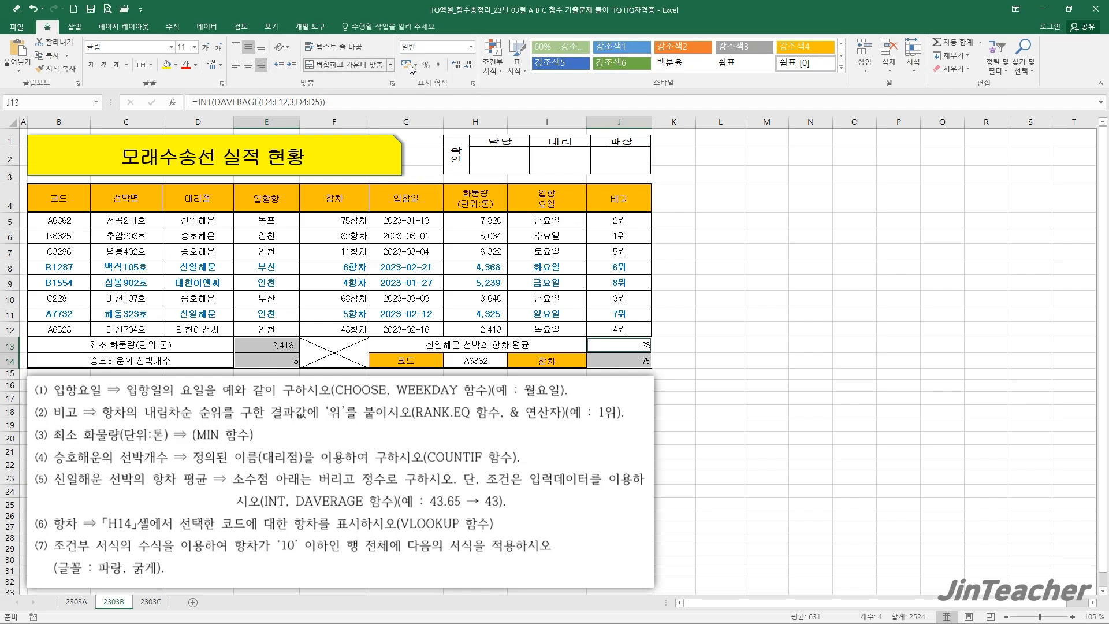
pyautogui.click(444, 66)
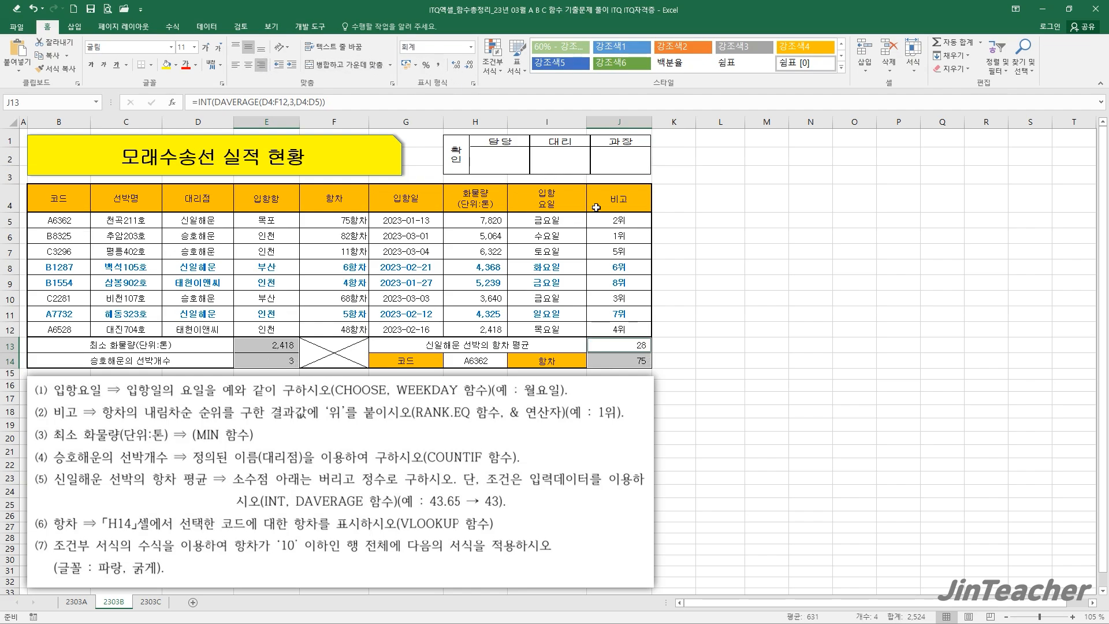
pyautogui.click(718, 344)
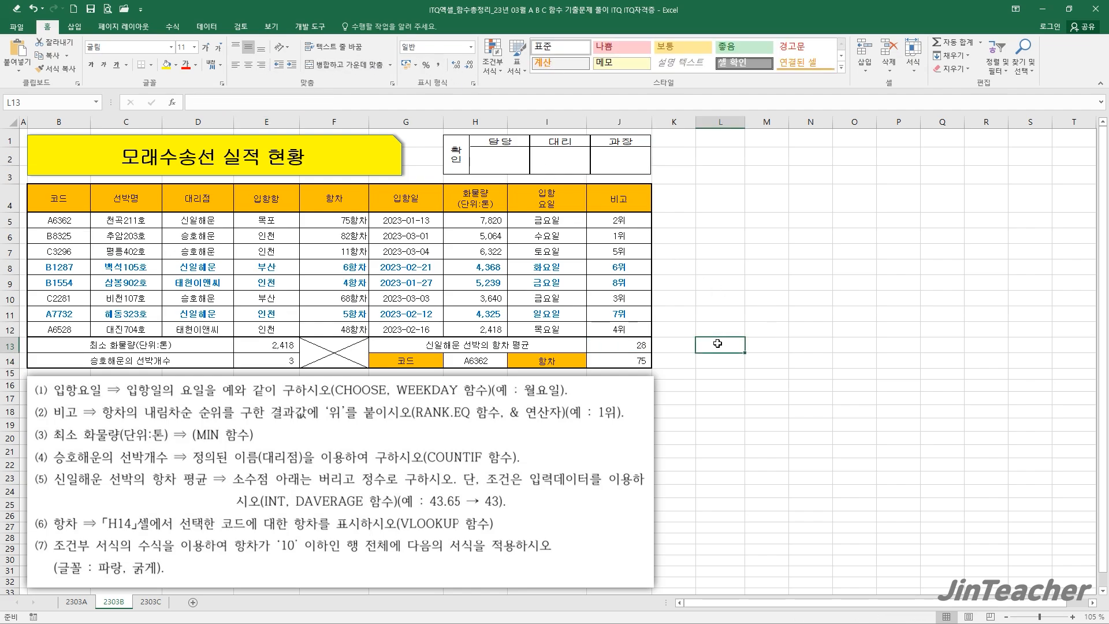
# On sheet 2303C, start a conditional formatting rule for B5:J12 that uses a formula to determine which cells to format
pyautogui.click(144, 602)
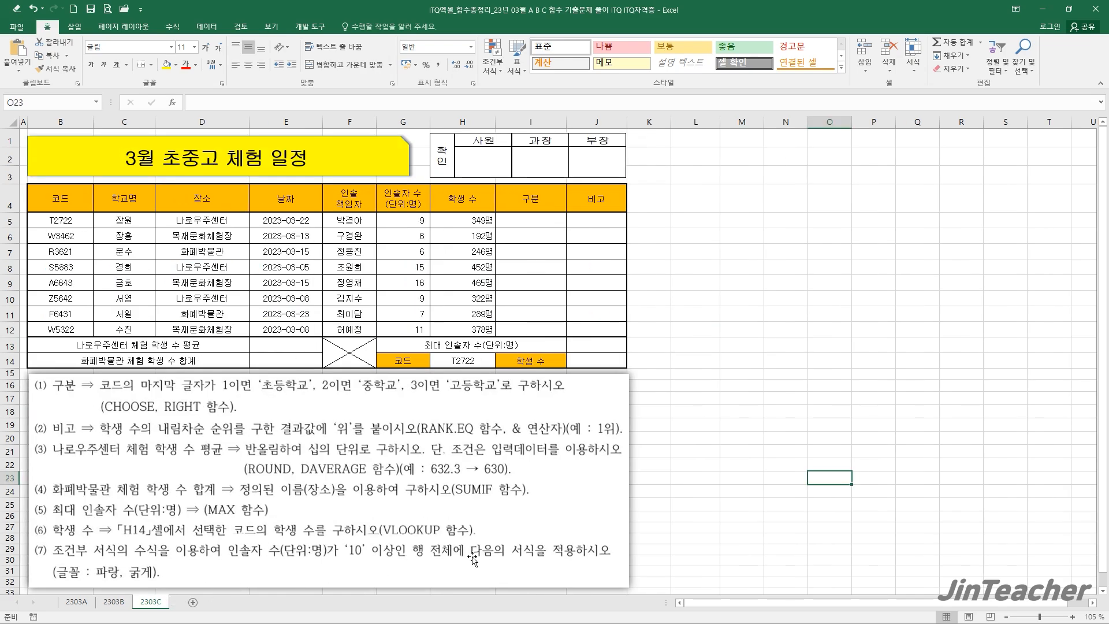
pyautogui.click(743, 361)
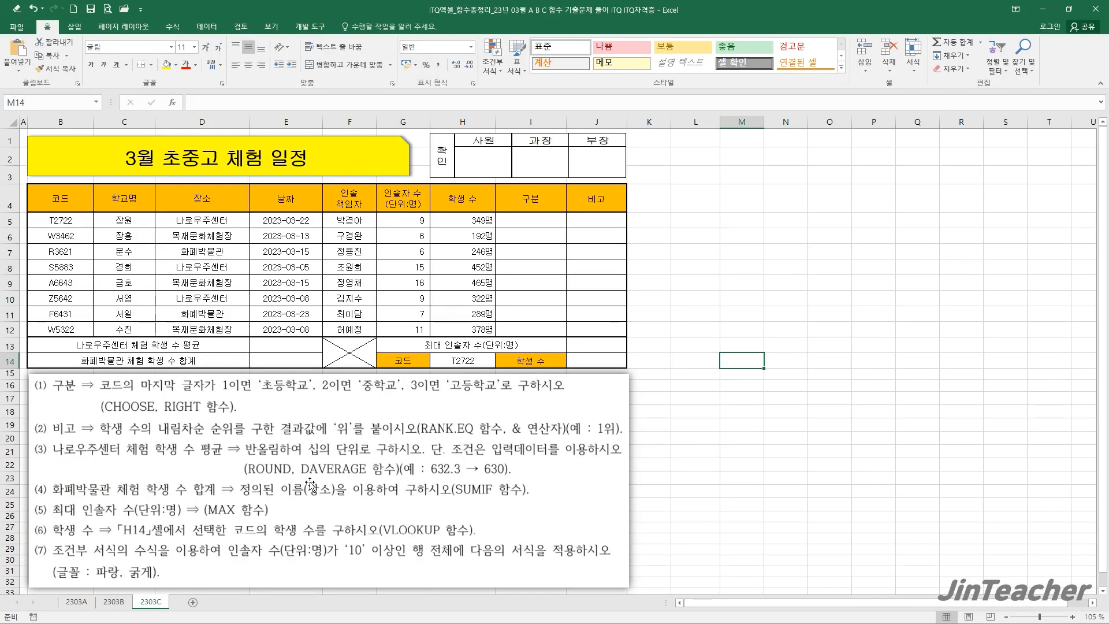
pyautogui.moveTo(413, 222); pyautogui.dragTo(384, 324)
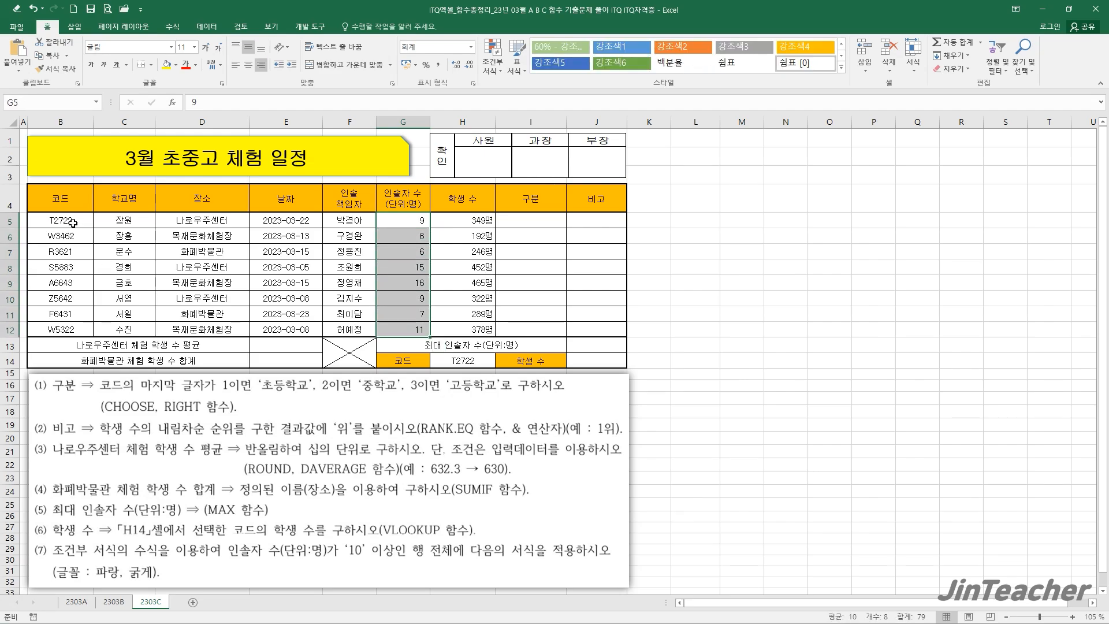
pyautogui.moveTo(73, 222); pyautogui.dragTo(595, 330)
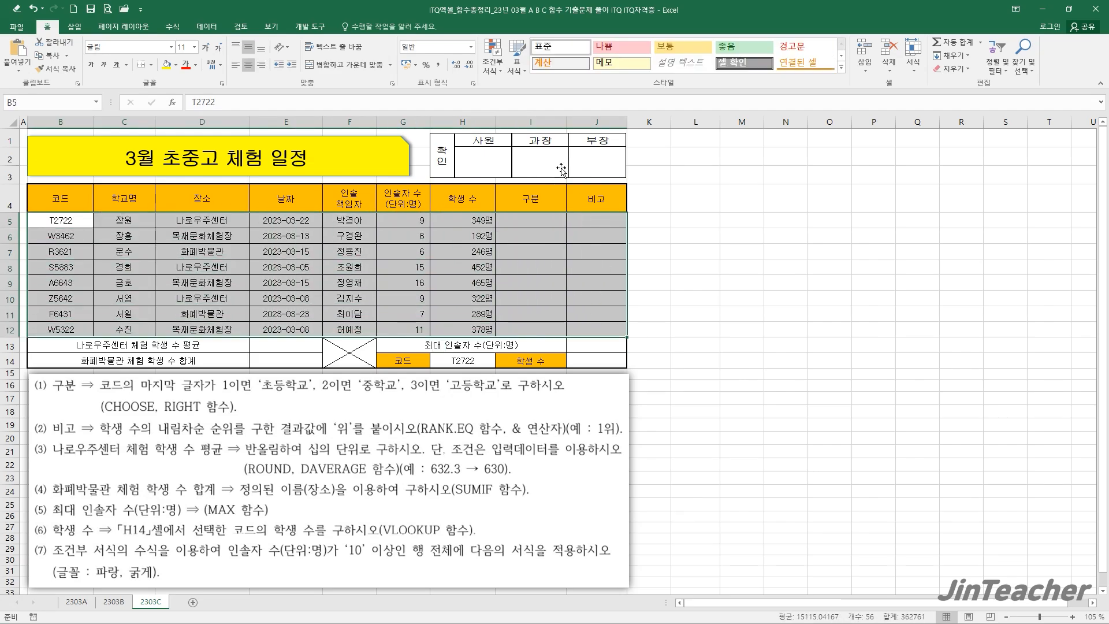
pyautogui.click(492, 54)
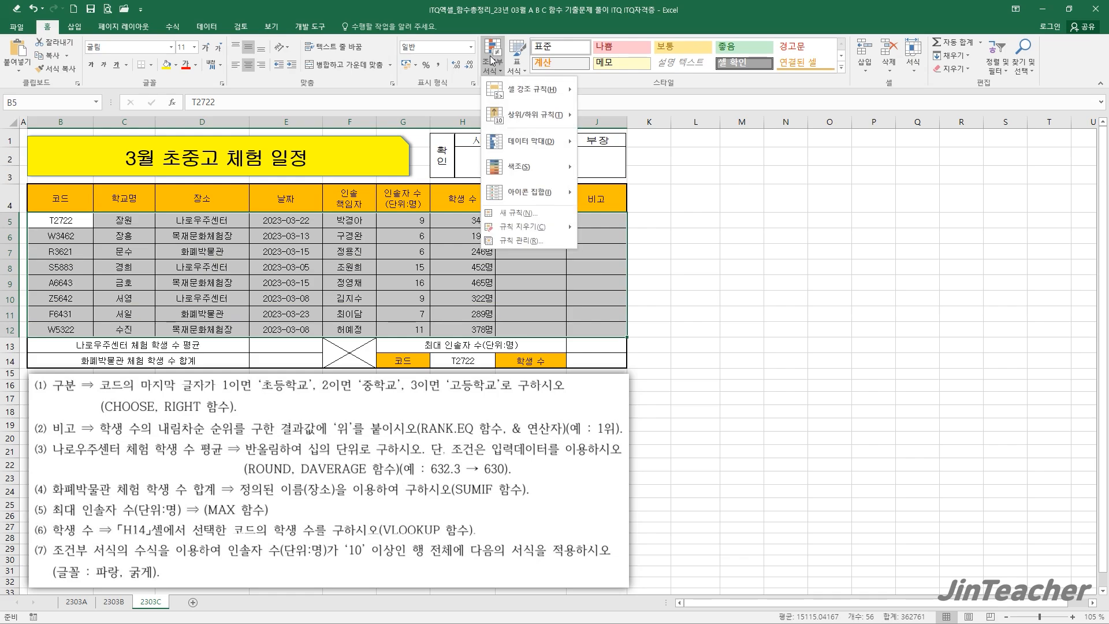
pyautogui.click(550, 219)
pyautogui.click(321, 221)
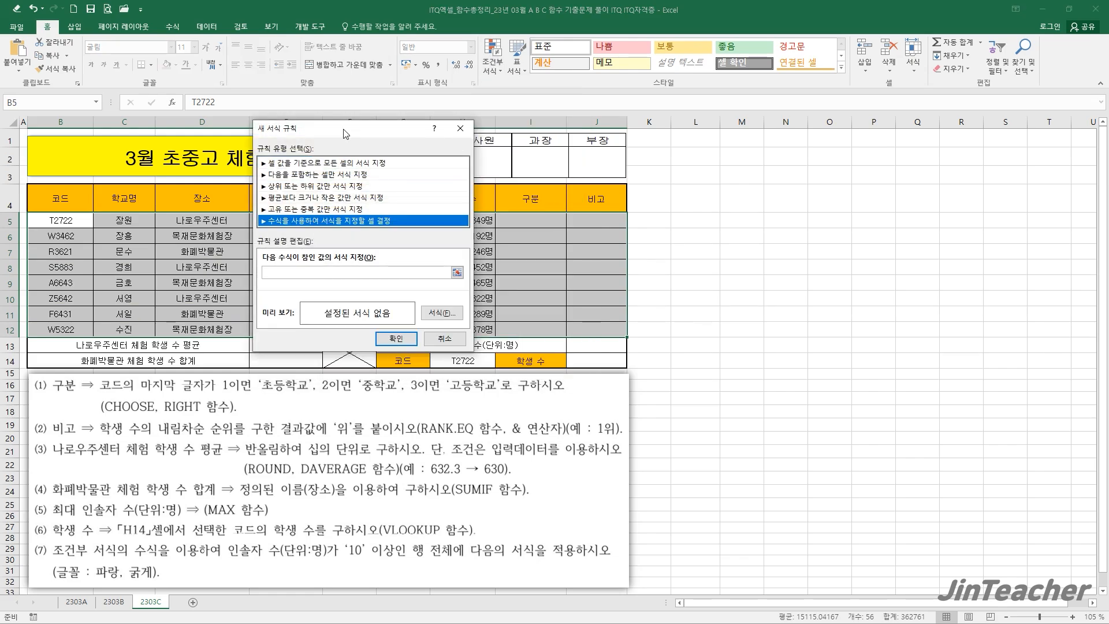
# Enter =$G5>=10 as the conditional formatting rule's formula
pyautogui.moveTo(343, 133); pyautogui.dragTo(572, 109)
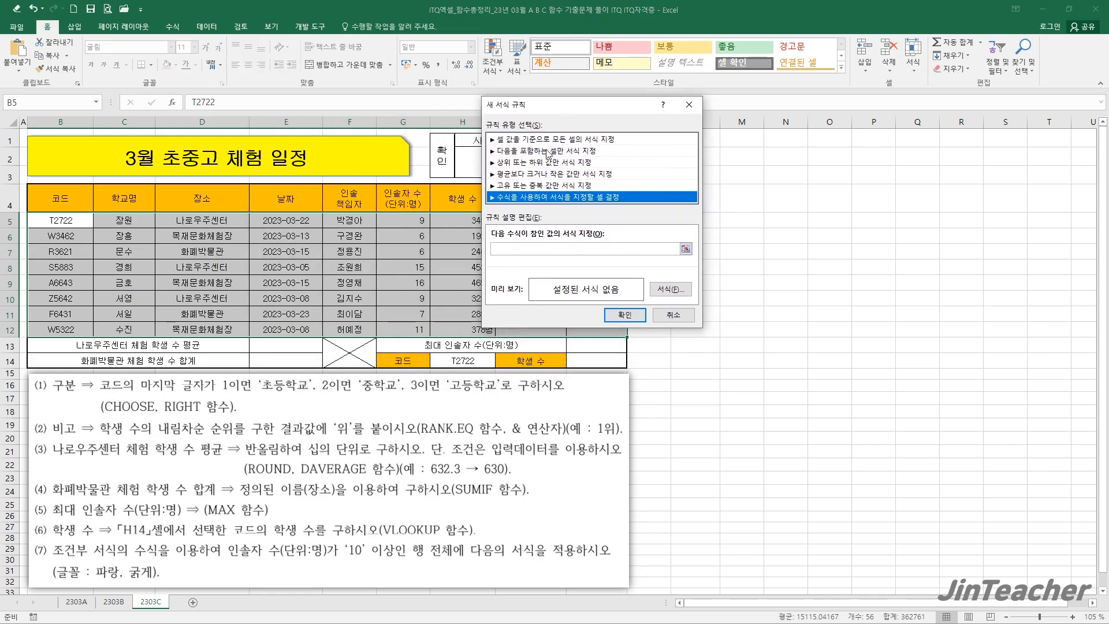
pyautogui.click(508, 250)
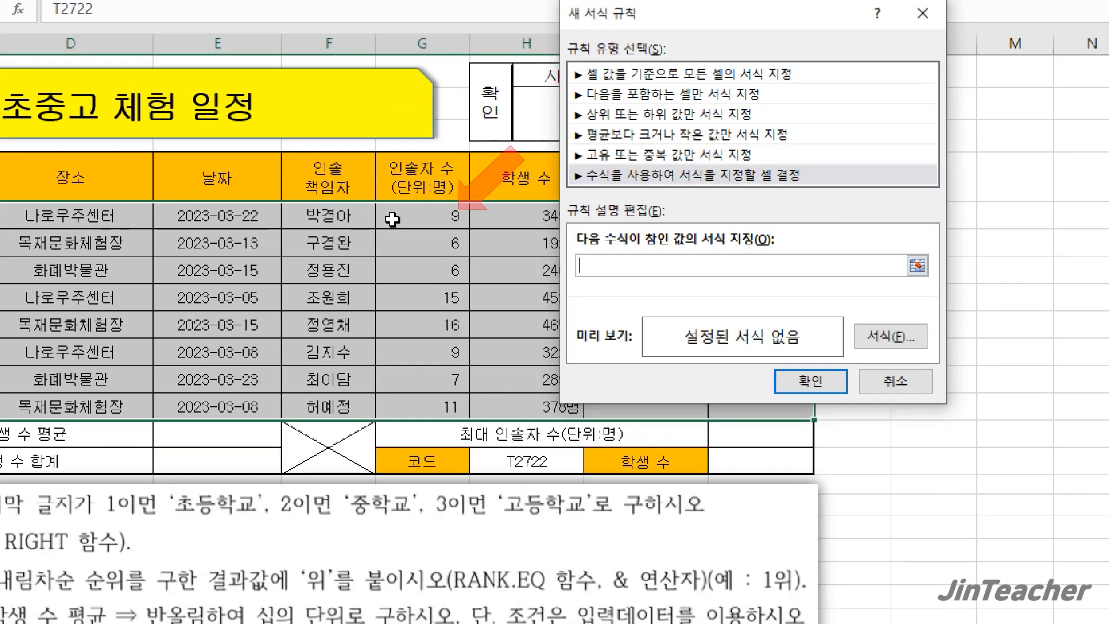
pyautogui.click(393, 219)
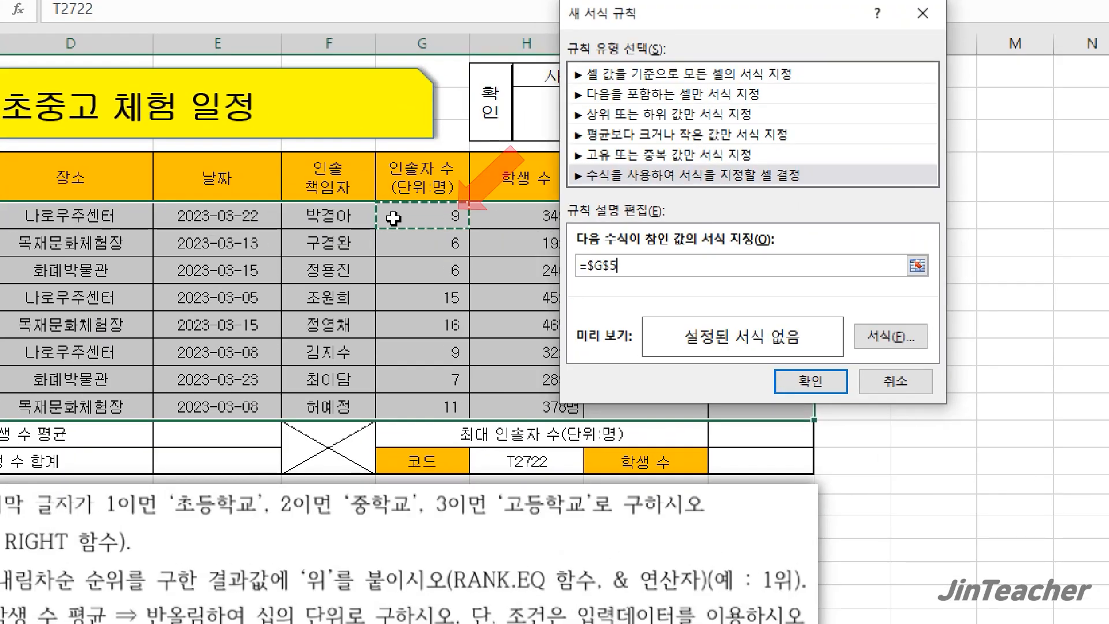
pyautogui.press('F4')
pyautogui.press('F4')
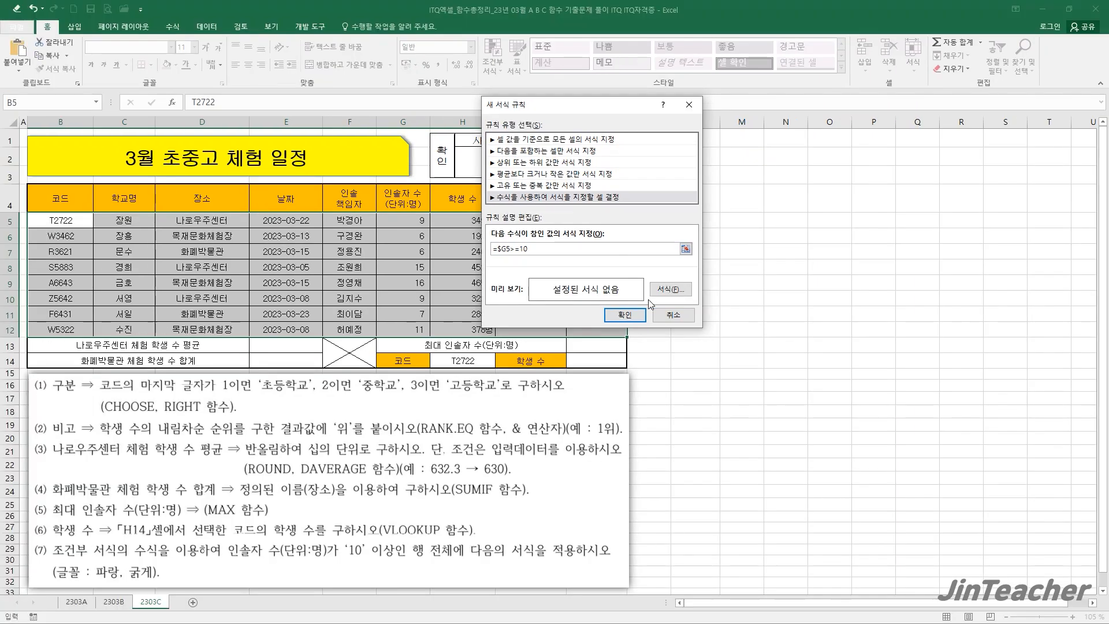
# Set the rule's font to bold (굵게) and blue, and apply the rule to the table rows
pyautogui.click(670, 289)
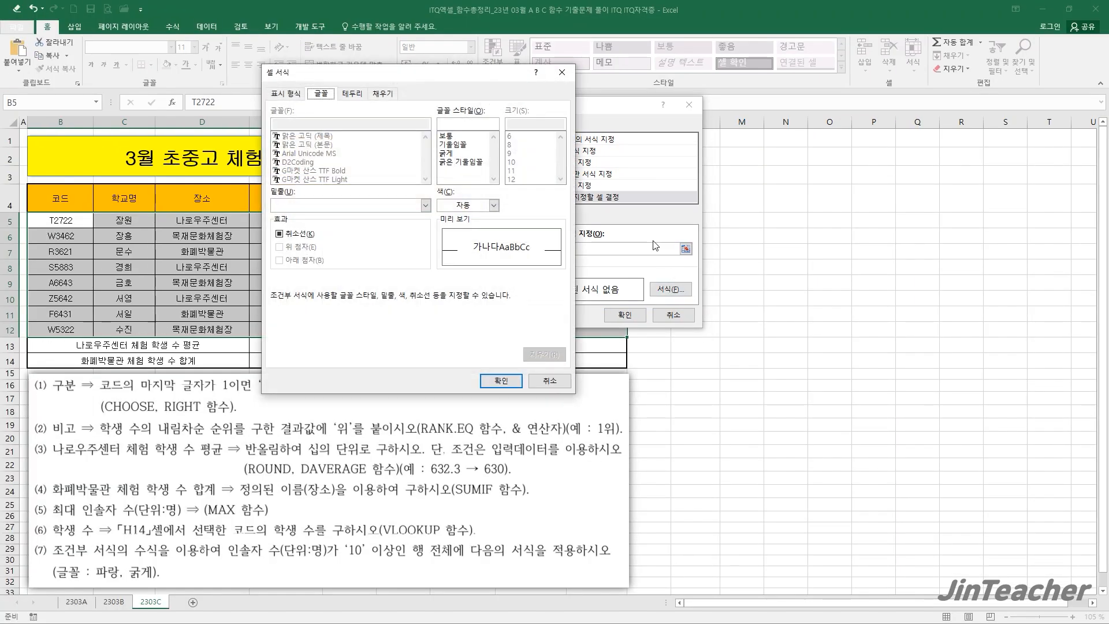
pyautogui.click(458, 162)
pyautogui.click(446, 153)
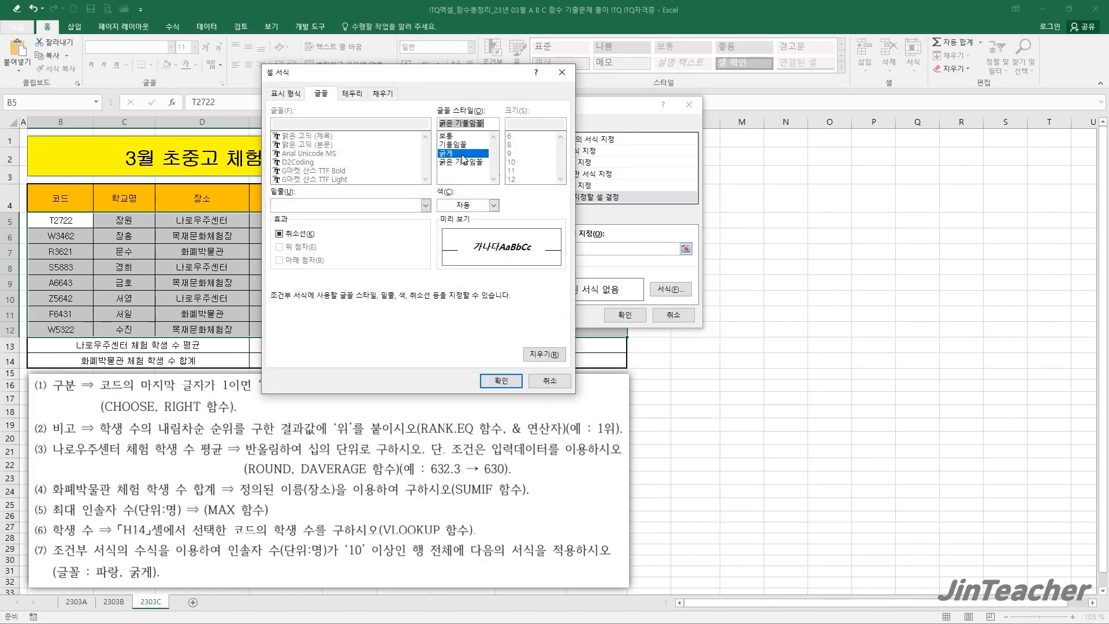
pyautogui.click(493, 205)
pyautogui.click(512, 309)
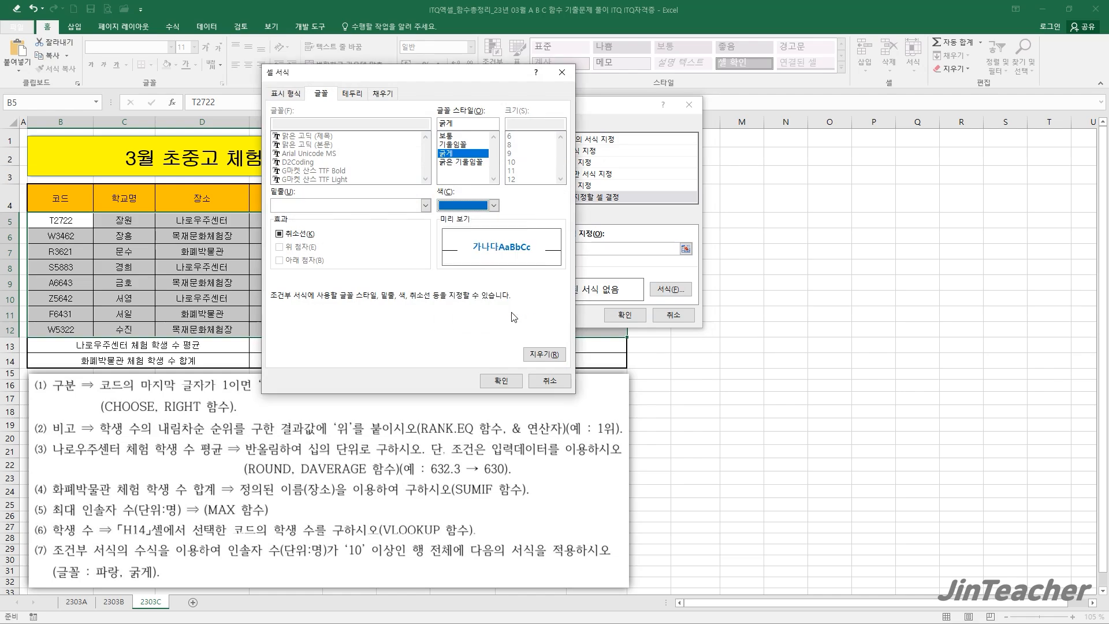
pyautogui.click(501, 380)
pyautogui.click(613, 315)
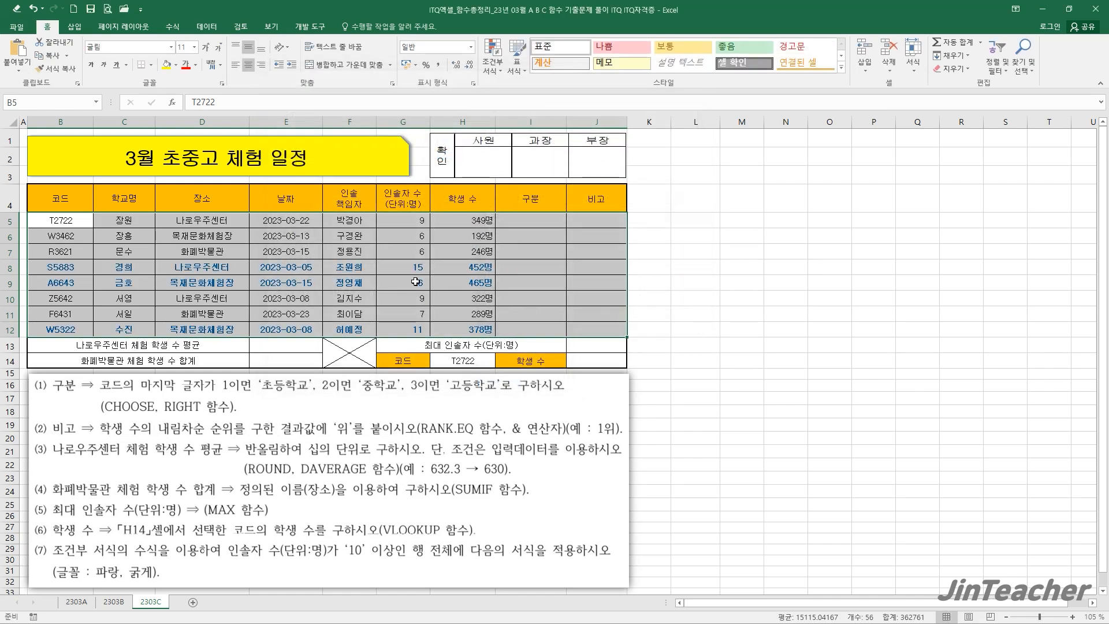
pyautogui.moveTo(405, 267); pyautogui.dragTo(417, 282)
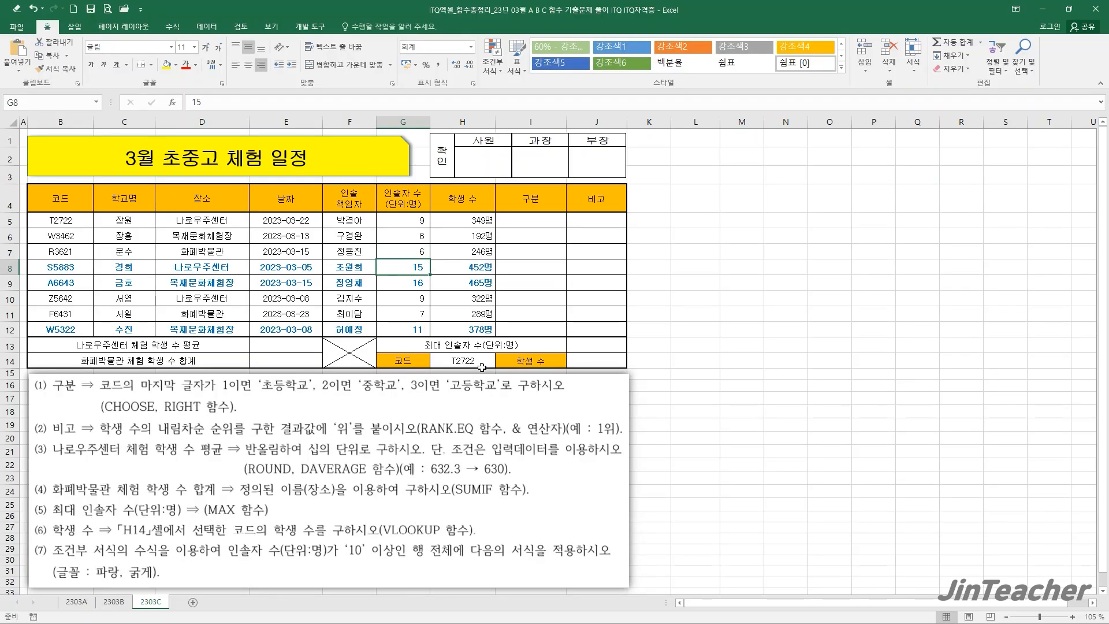
# Insert the VLOOKUP function in J14, the result cell for 학생 수
pyautogui.click(478, 362)
pyautogui.click(573, 361)
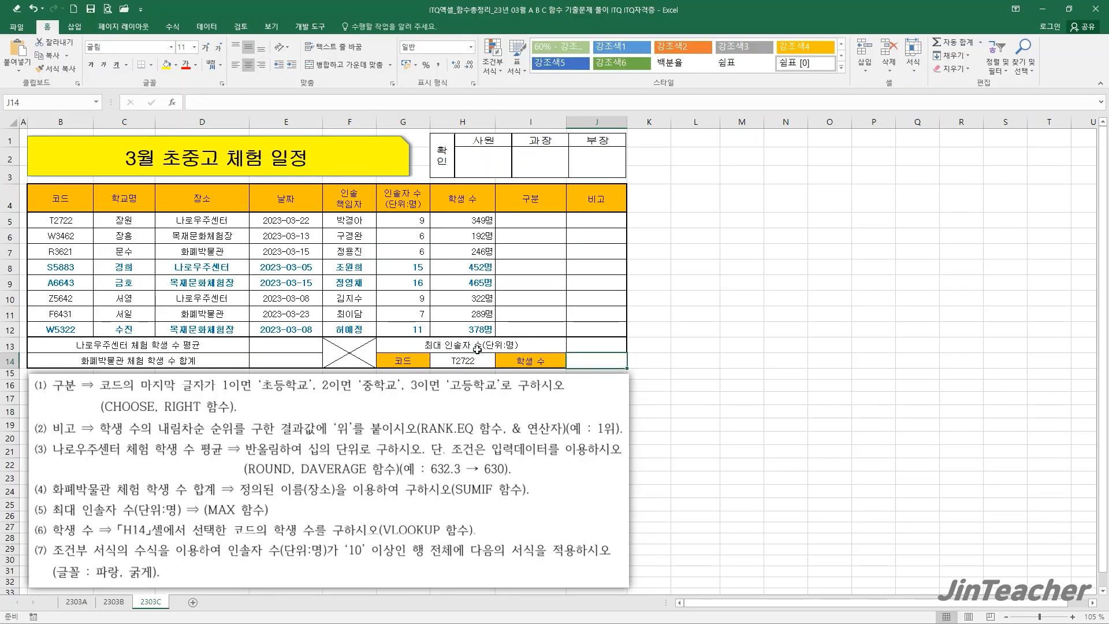
pyautogui.moveTo(57, 219)
pyautogui.mouseDown()
pyautogui.moveTo(121, 235)
pyautogui.moveTo(468, 222)
pyautogui.moveTo(473, 327)
pyautogui.mouseUp()
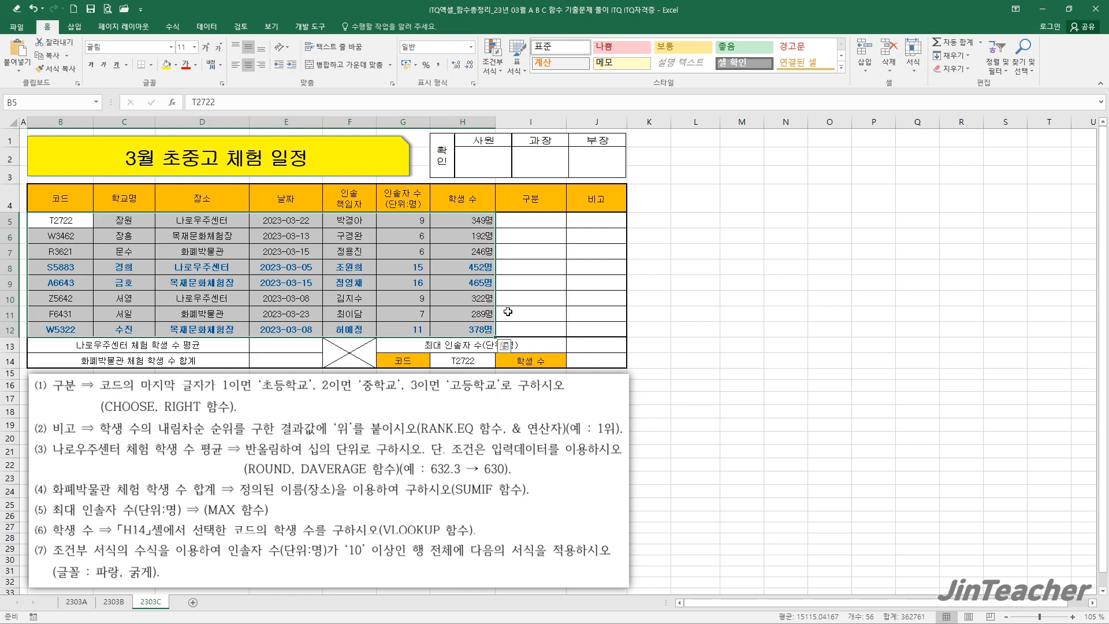
pyautogui.click(599, 362)
pyautogui.click(171, 101)
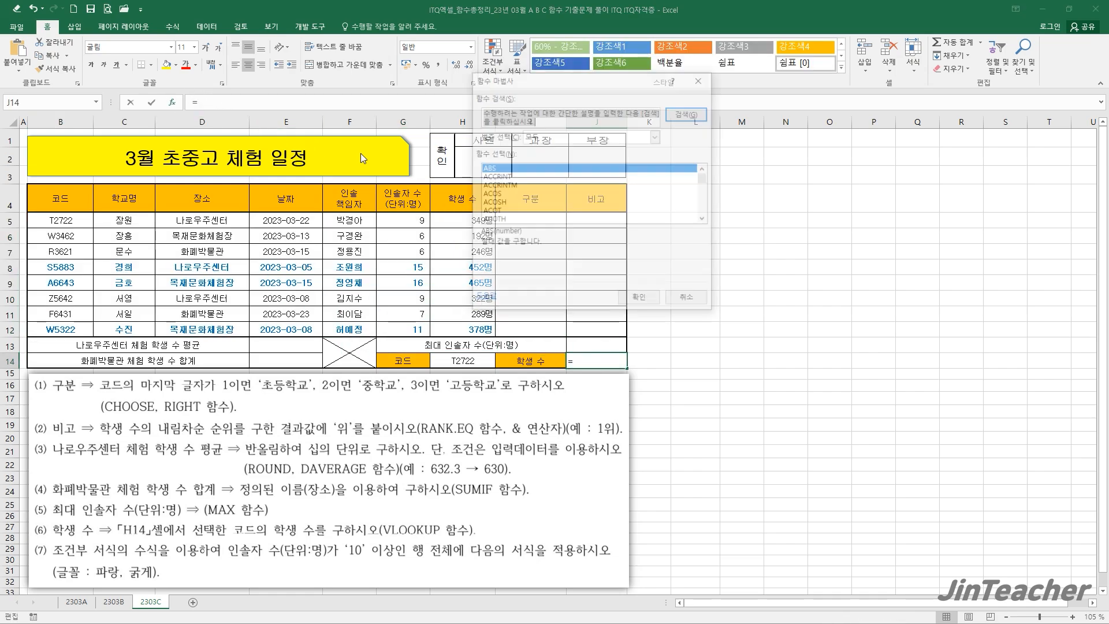
pyautogui.click(553, 205)
pyautogui.press('v')
pyautogui.scroll(-2, 553, 204)
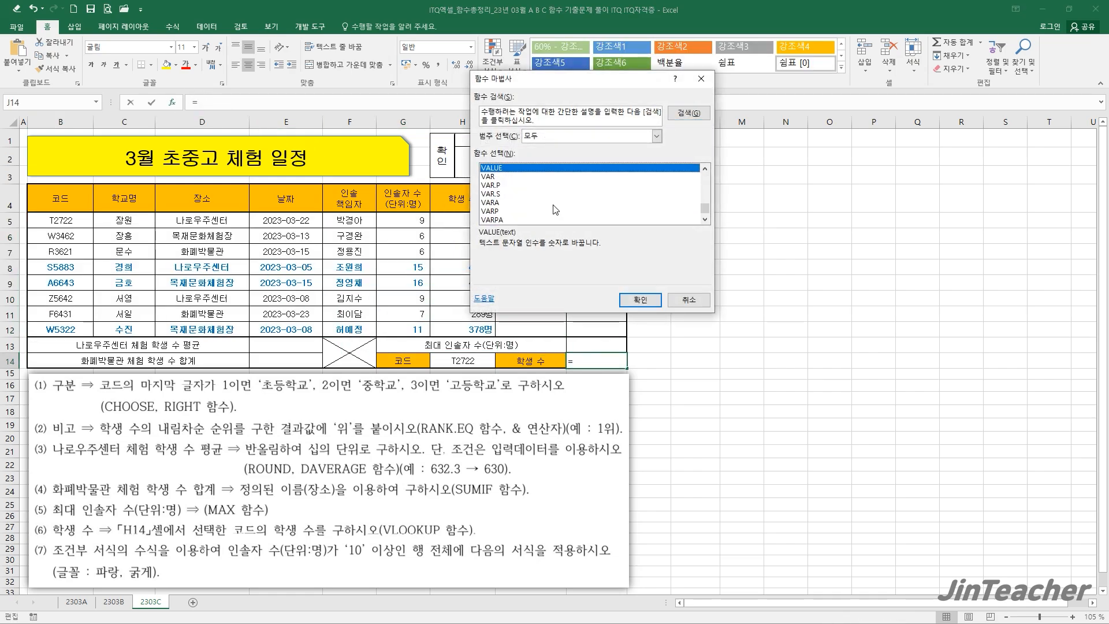
pyautogui.scroll(-1, 553, 209)
pyautogui.click(532, 209)
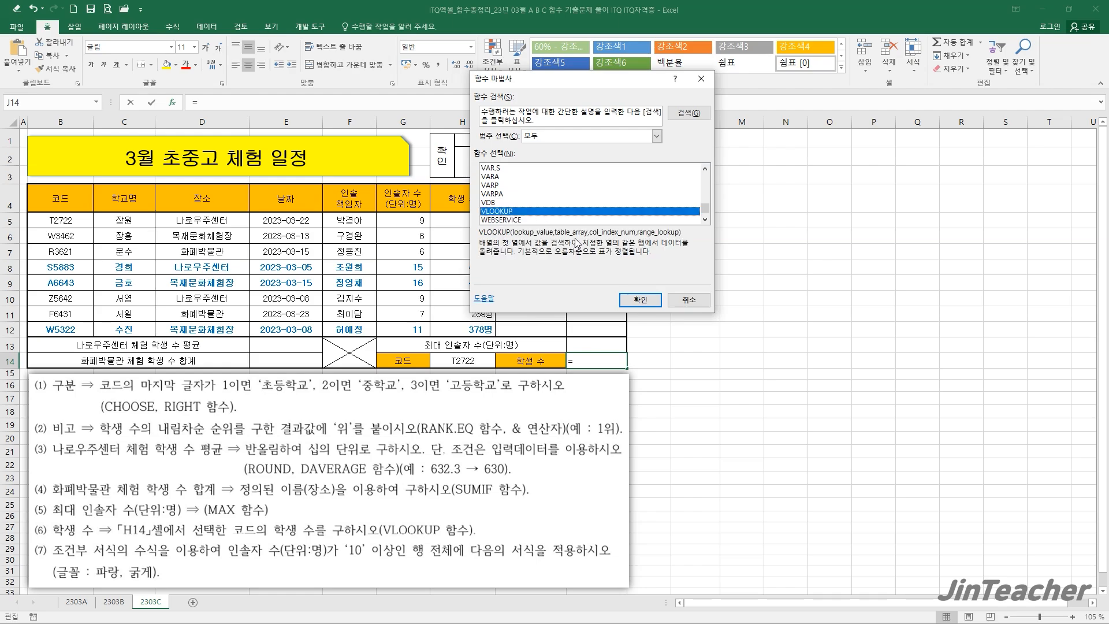
pyautogui.click(646, 301)
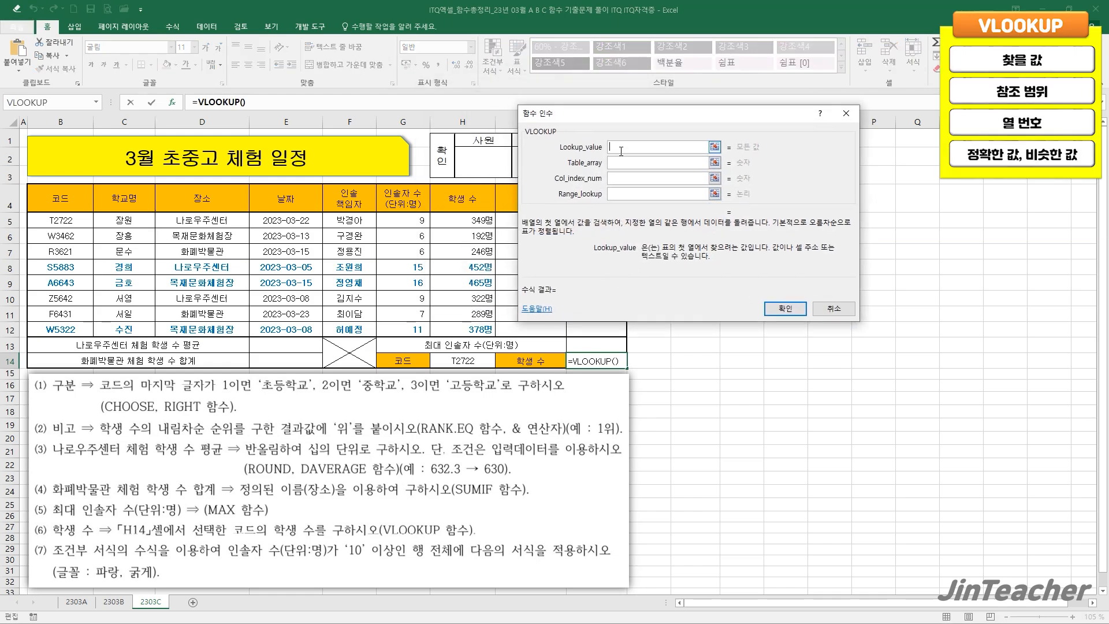
# Set VLOOKUP's Lookup_value to H14, Table_array to B5:H12, Col_index_num to 7 and Range_lookup to 0, and accept the function
pyautogui.click(470, 361)
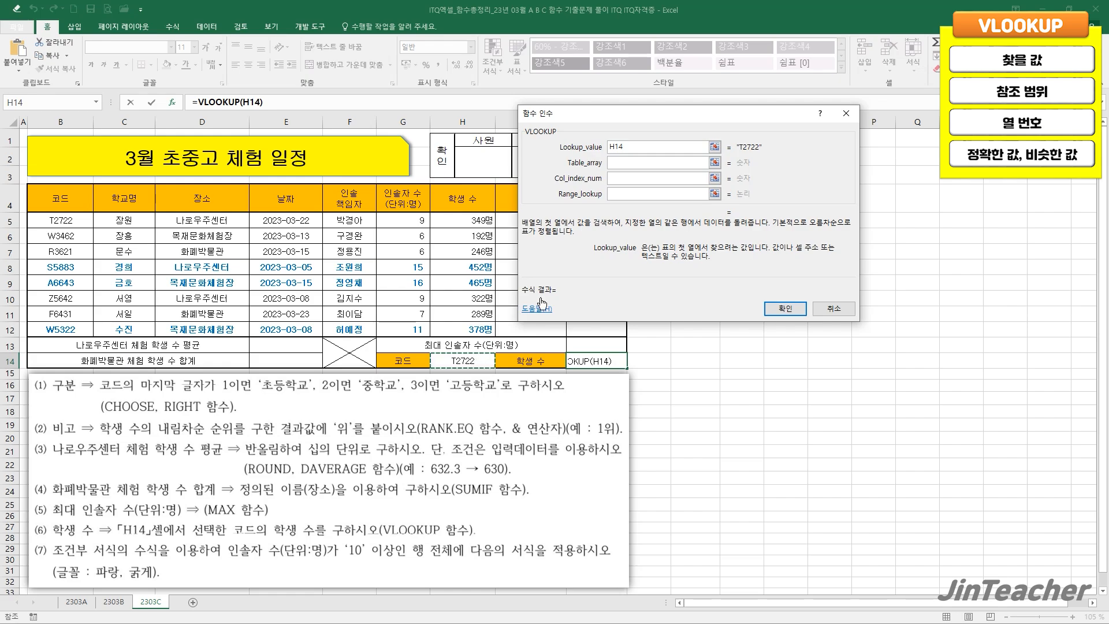
pyautogui.click(624, 164)
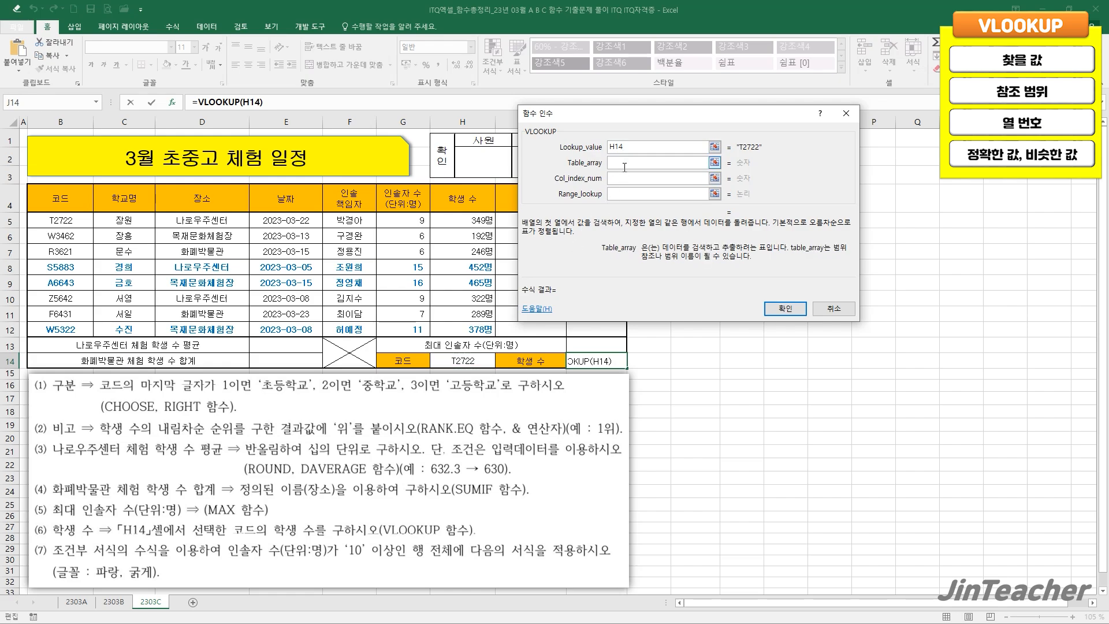
pyautogui.moveTo(65, 221); pyautogui.dragTo(459, 331)
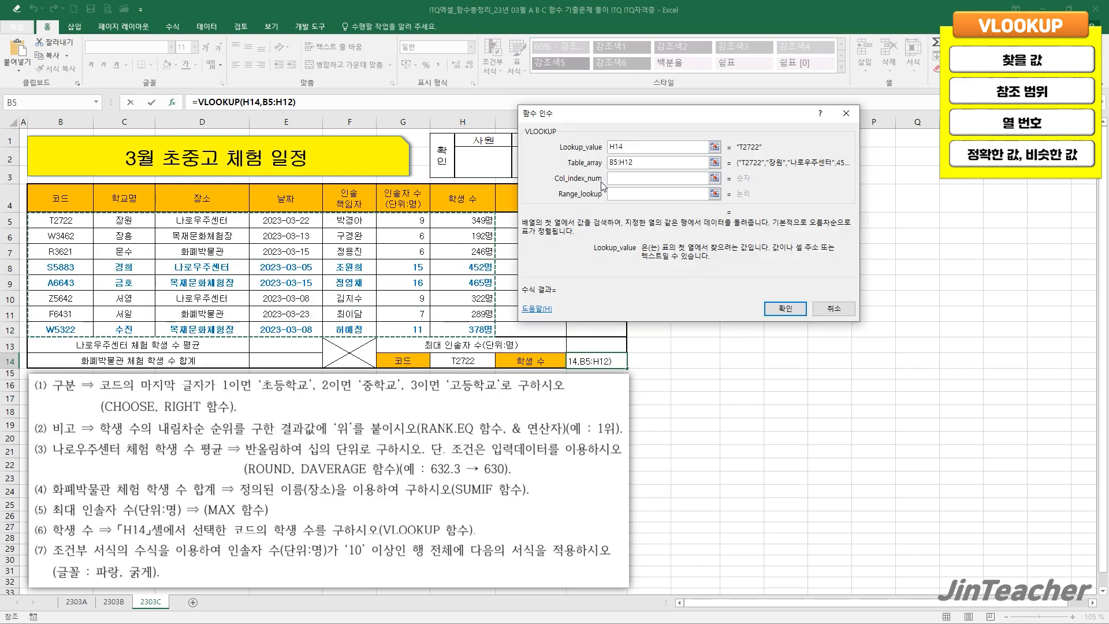
pyautogui.click(614, 177)
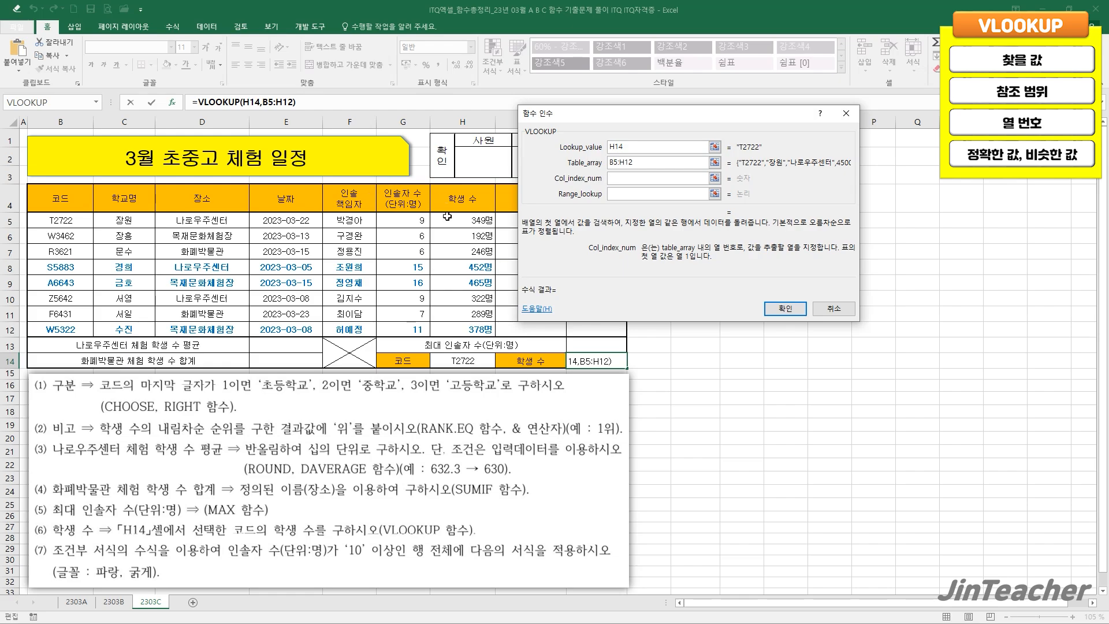
pyautogui.write('7')
pyautogui.click(623, 194)
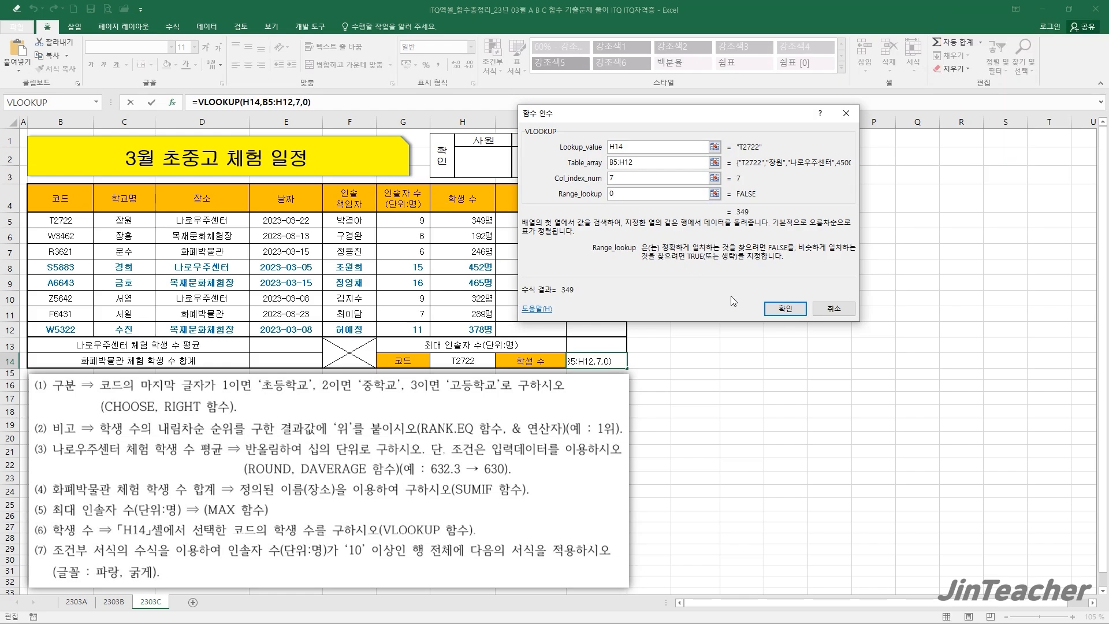
pyautogui.click(790, 308)
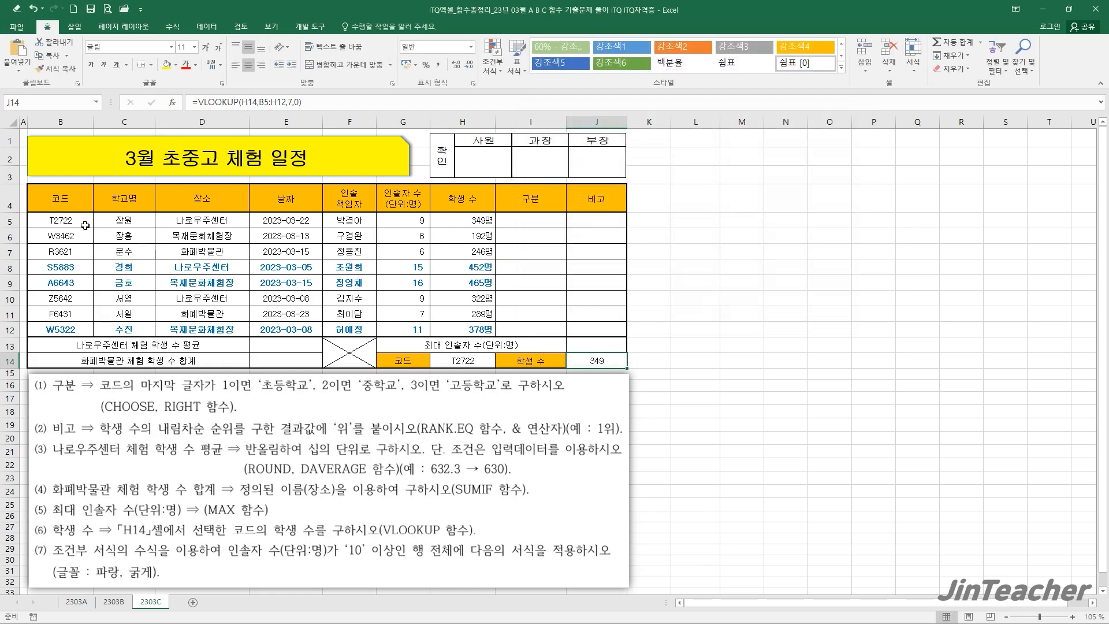
pyautogui.moveTo(84, 226); pyautogui.dragTo(468, 220)
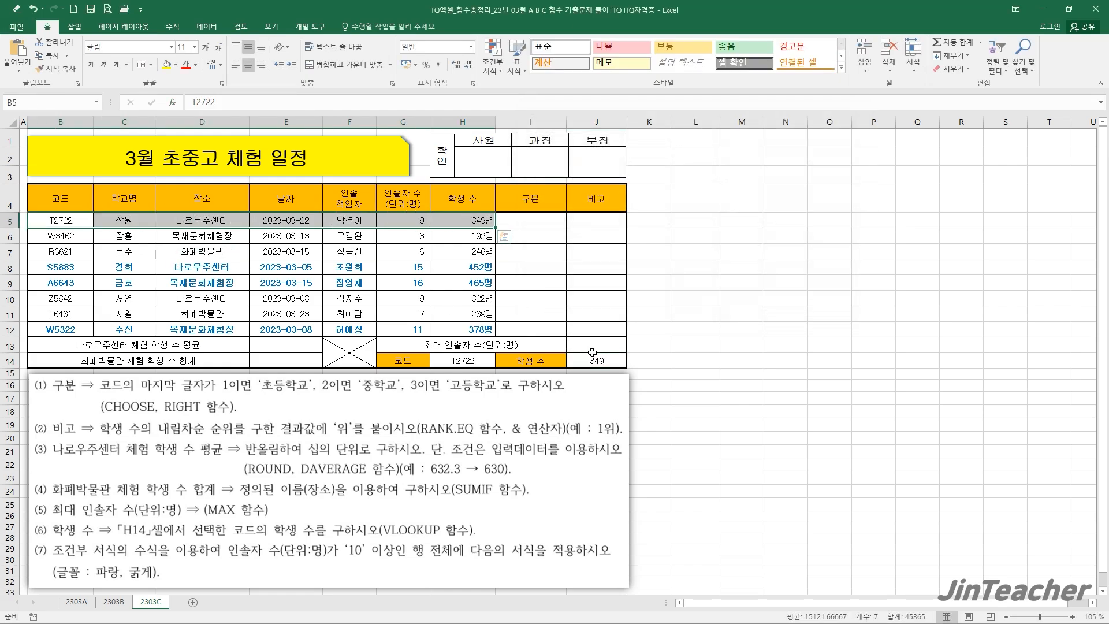
pyautogui.click(608, 363)
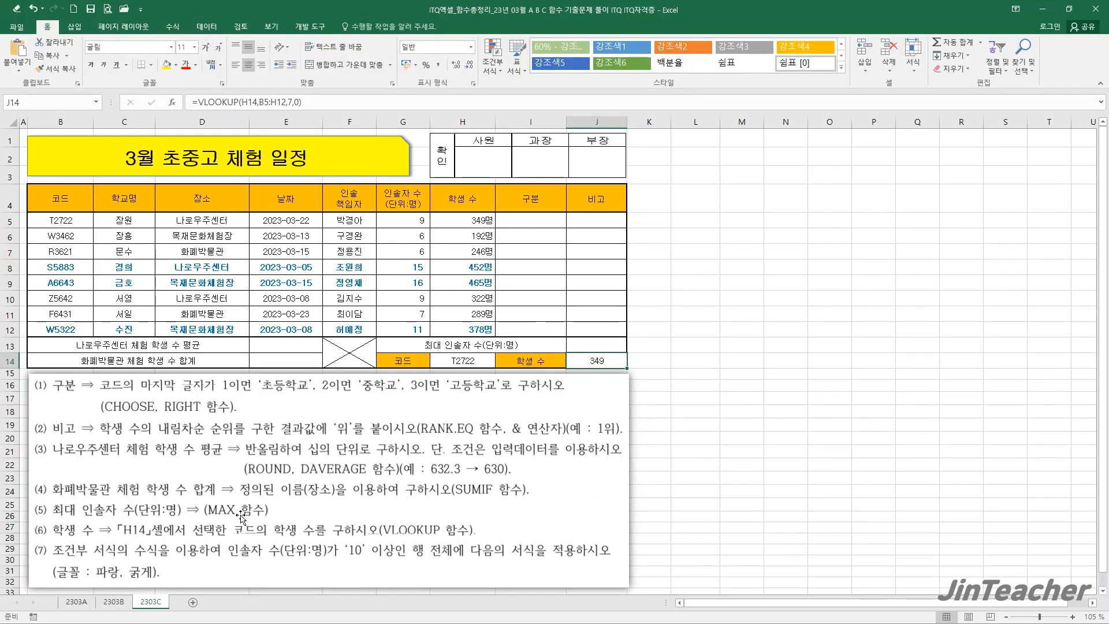
# Calculate the maximum 인솔자 수 in J13 with the MAX function over the range G5:G12
pyautogui.moveTo(415, 227); pyautogui.dragTo(416, 330)
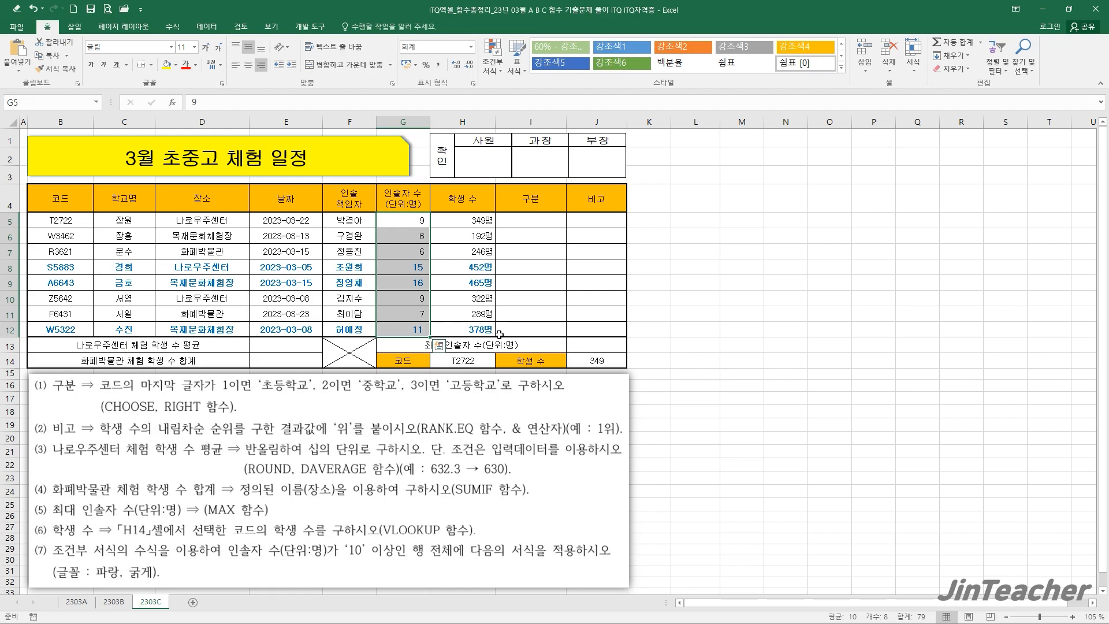
pyautogui.click(586, 345)
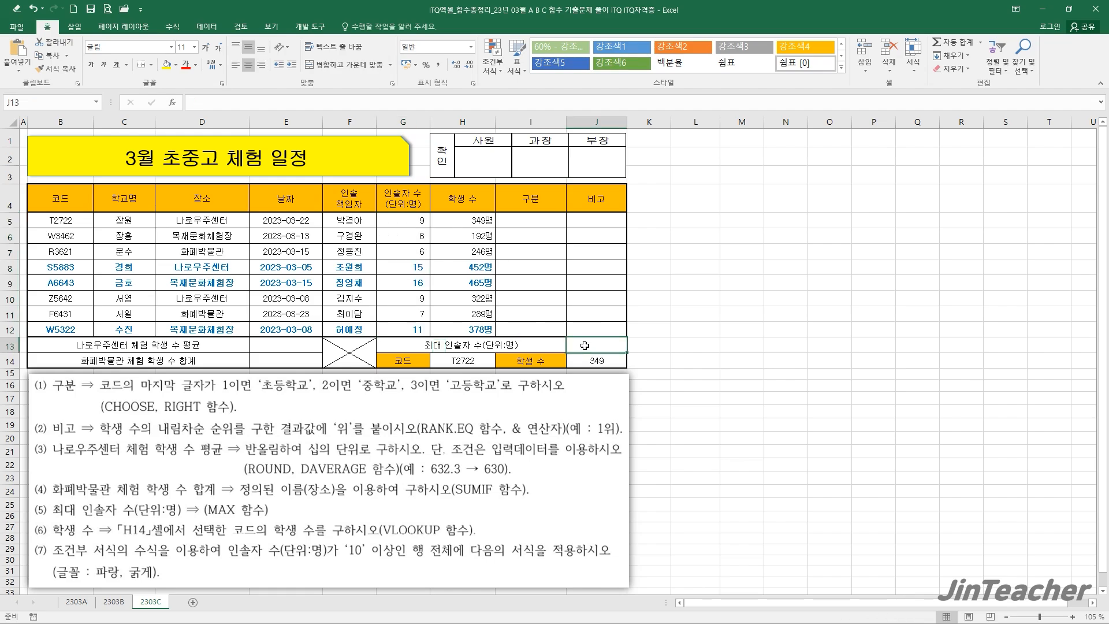
pyautogui.click(177, 104)
pyautogui.click(616, 226)
pyautogui.press('m')
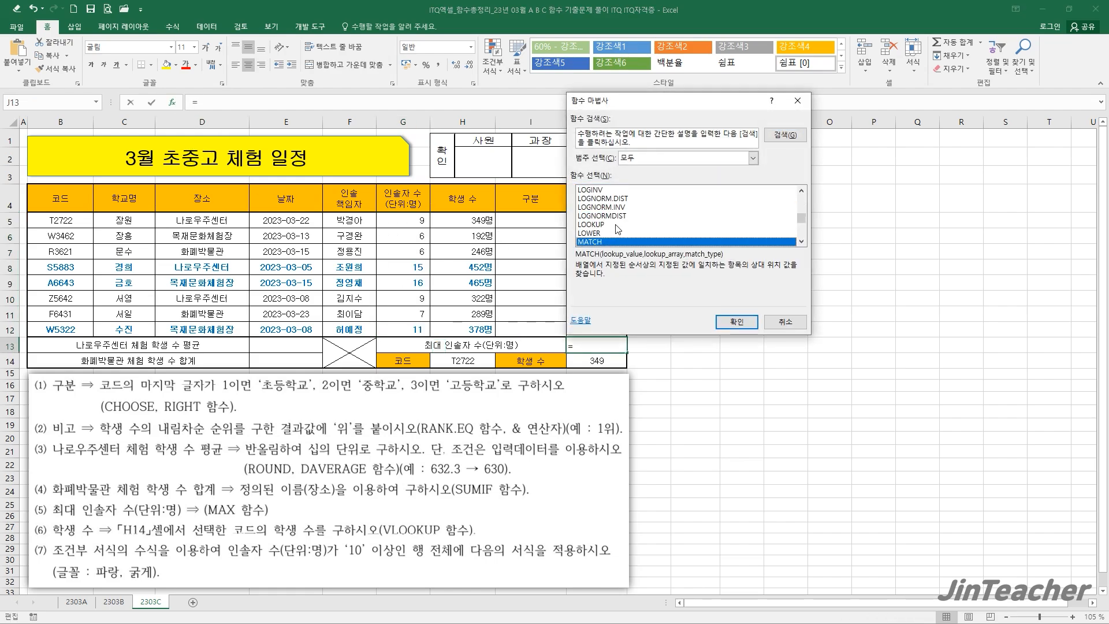
pyautogui.scroll(-1, 618, 228)
pyautogui.click(601, 225)
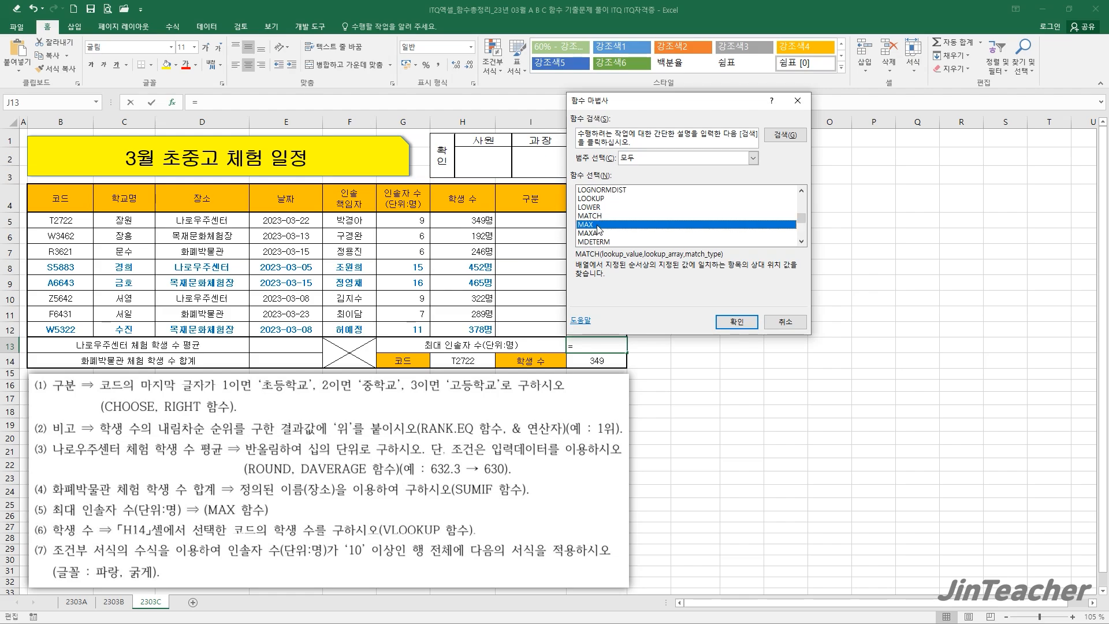
pyautogui.click(736, 322)
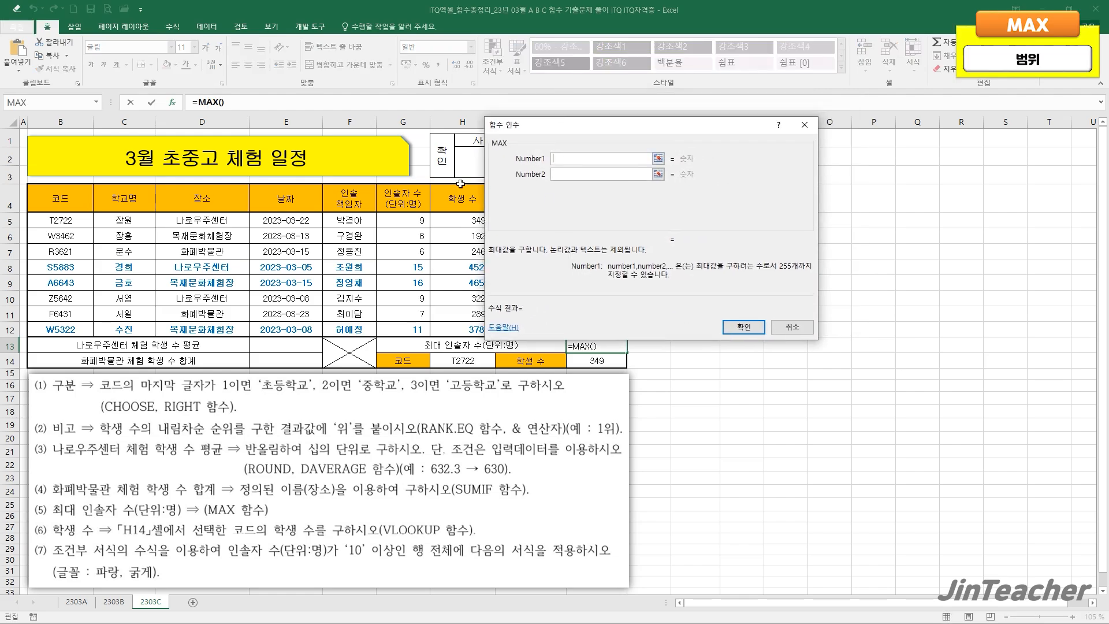
pyautogui.moveTo(404, 224); pyautogui.dragTo(417, 332)
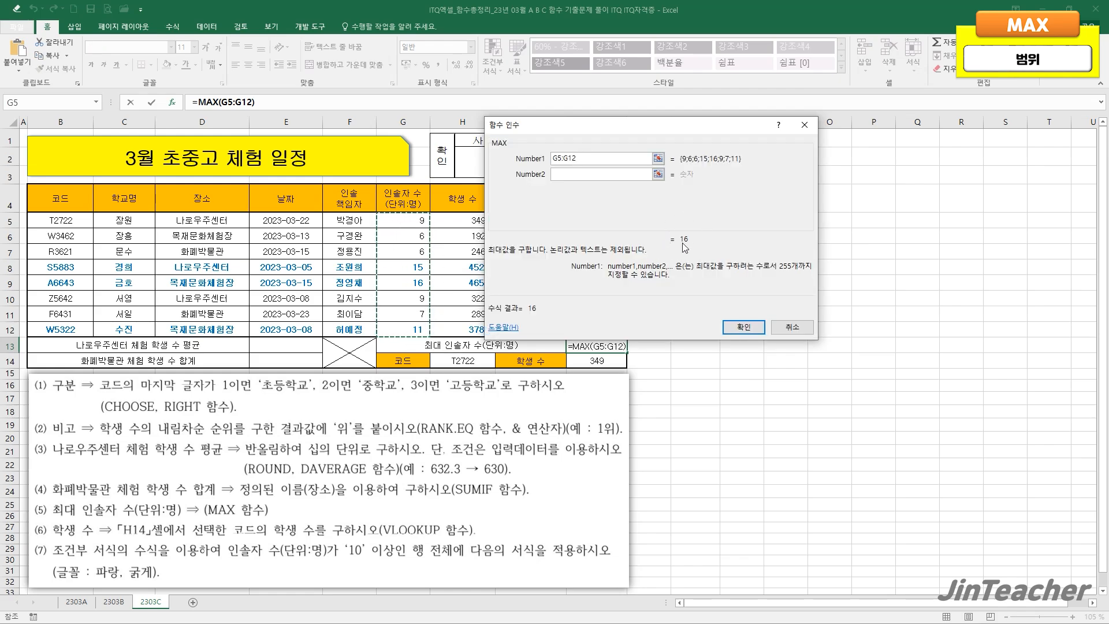
pyautogui.click(741, 327)
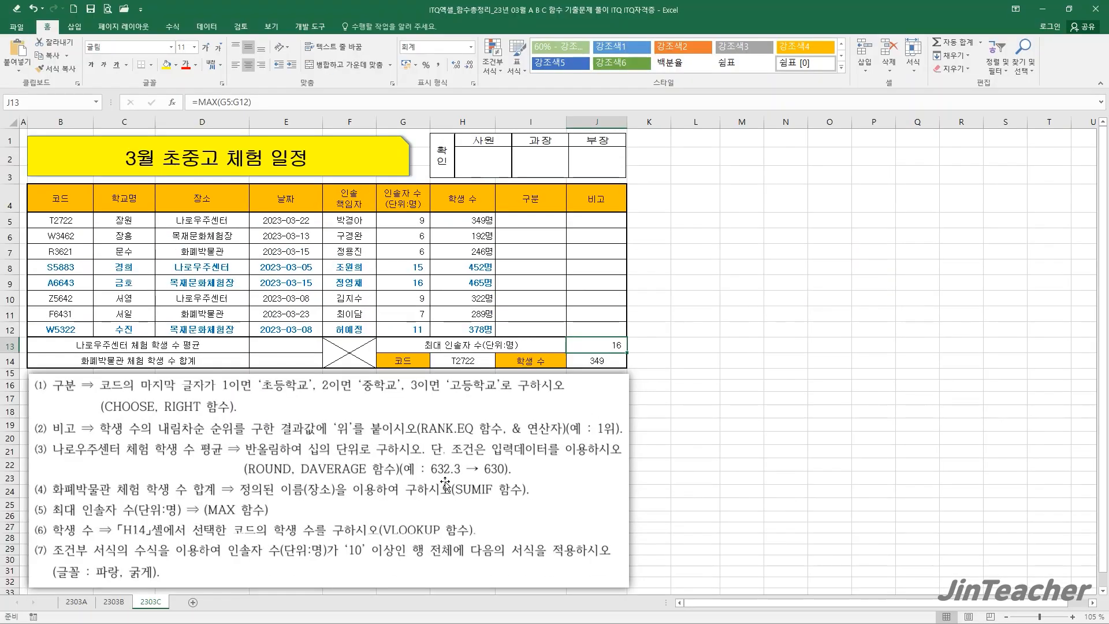
# Insert the SUMIF function in E14, the result cell for 화폐박물관 체험 학생 수 합계
pyautogui.moveTo(213, 220); pyautogui.dragTo(220, 329)
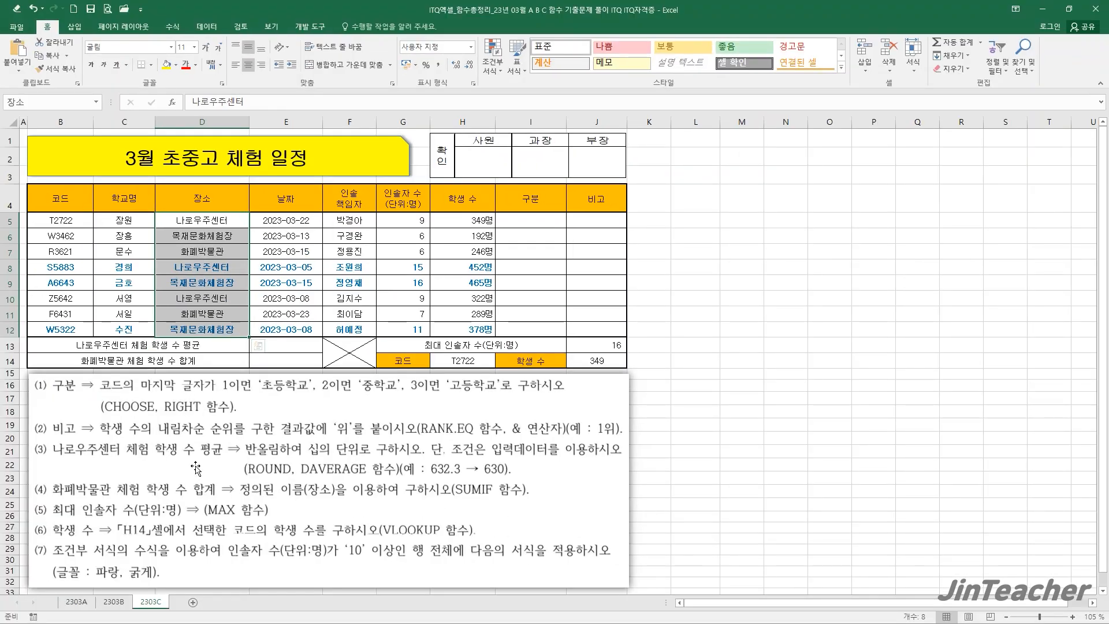
pyautogui.moveTo(468, 221); pyautogui.dragTo(468, 329)
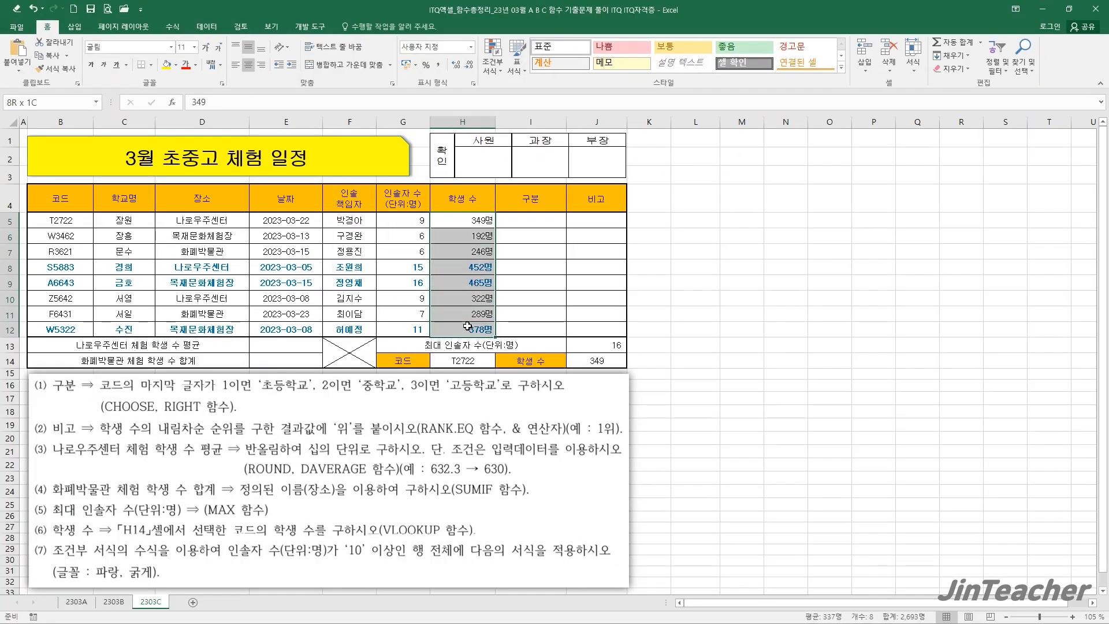
pyautogui.click(285, 360)
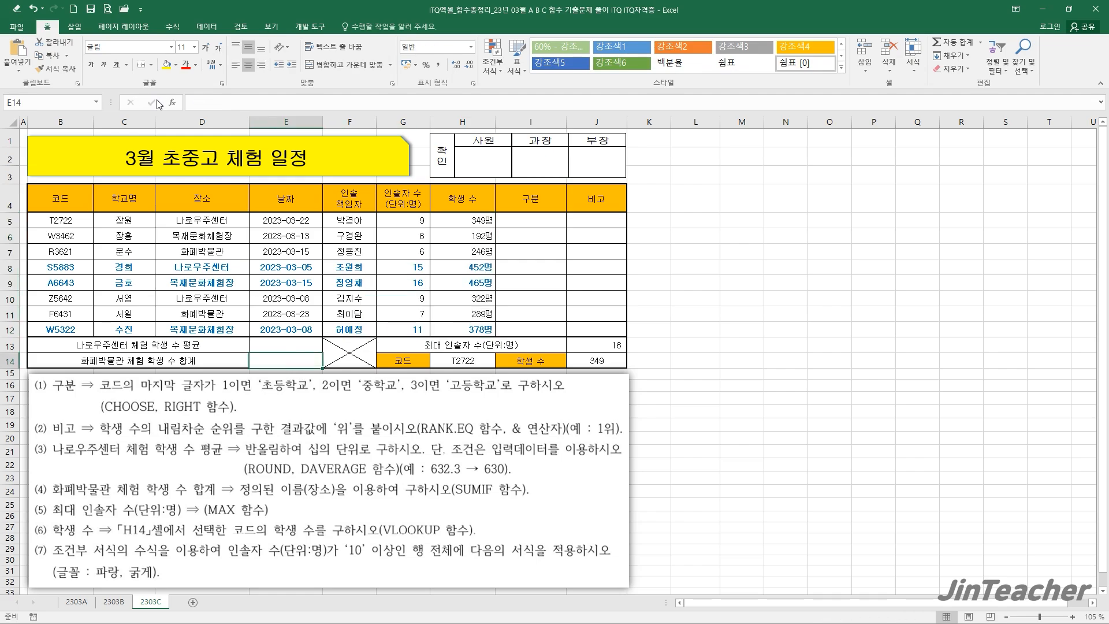
pyautogui.click(173, 103)
pyautogui.click(618, 233)
pyautogui.press('s')
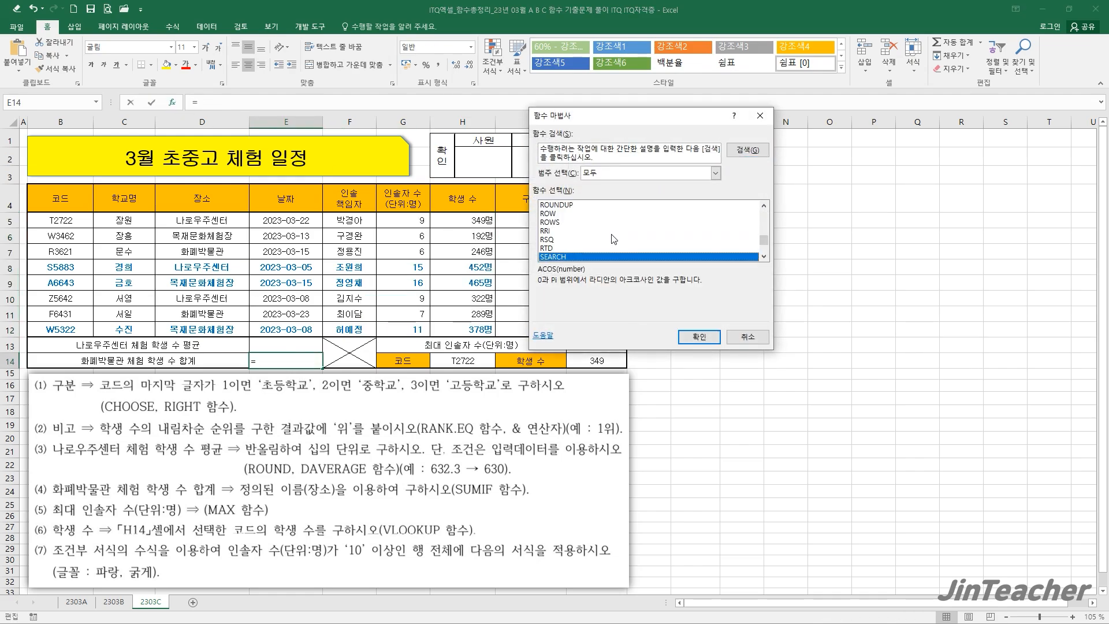
pyautogui.scroll(-1, 612, 235)
pyautogui.scroll(-7, 613, 238)
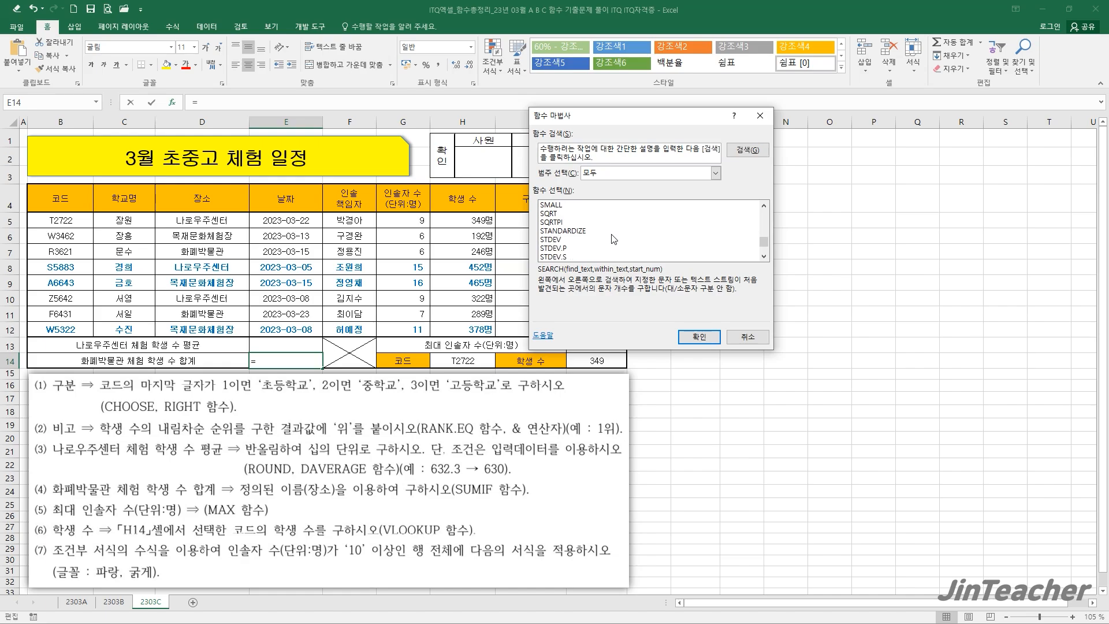
pyautogui.scroll(-2, 594, 249)
pyautogui.click(593, 247)
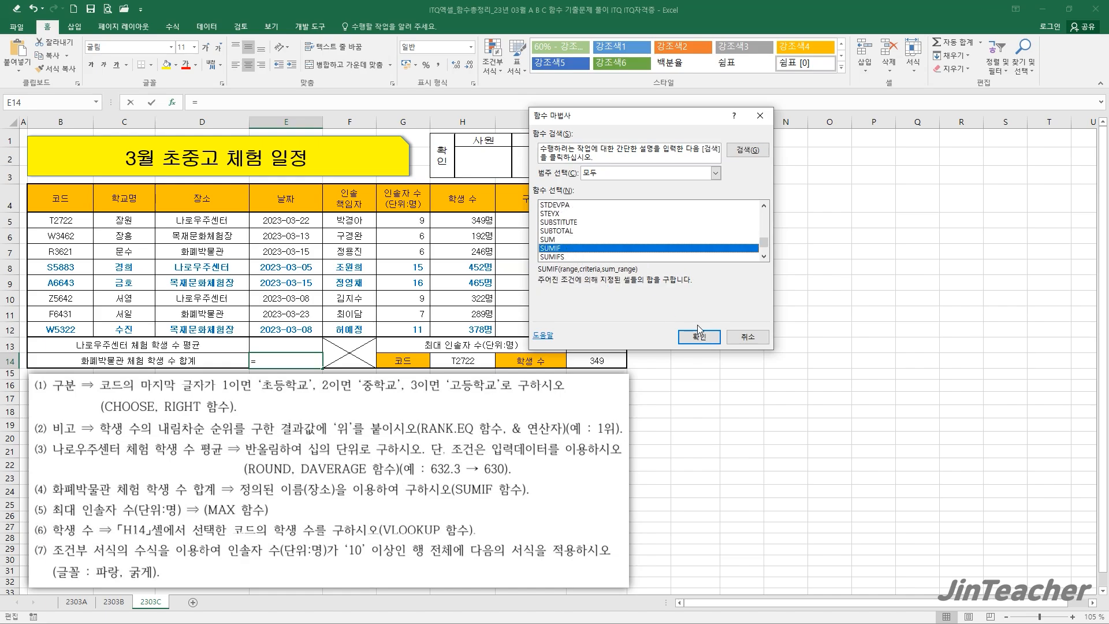
pyautogui.click(682, 334)
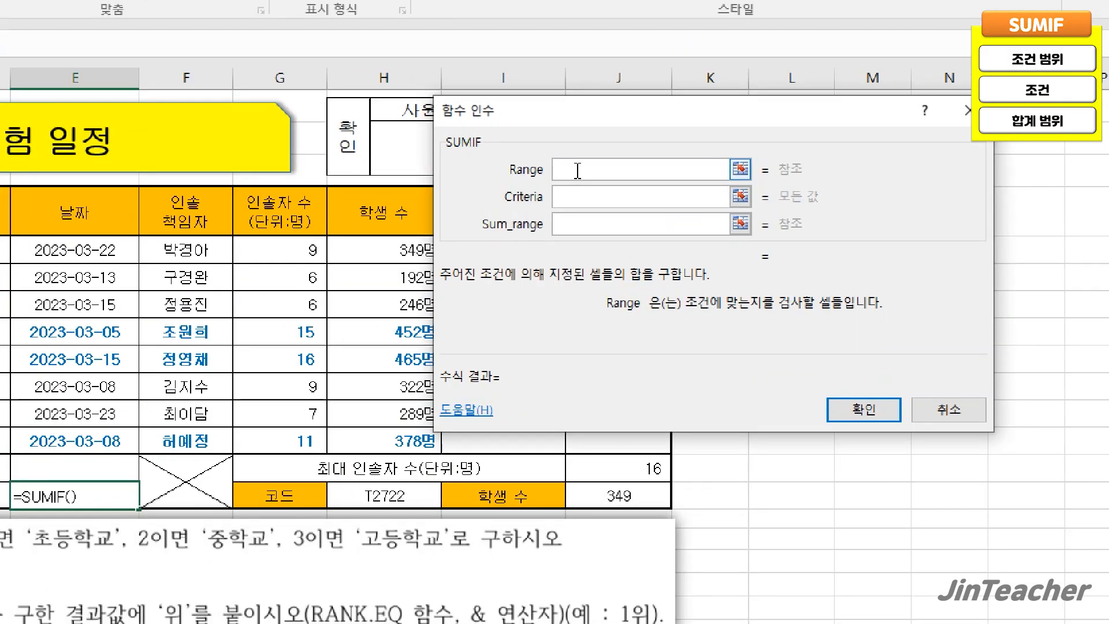
# Set SUMIF's Range to the defined name 장소, Criteria to D7 and Sum_range to H5:H12, and accept the function
pyautogui.click(571, 194)
pyautogui.click(574, 224)
pyautogui.click(570, 169)
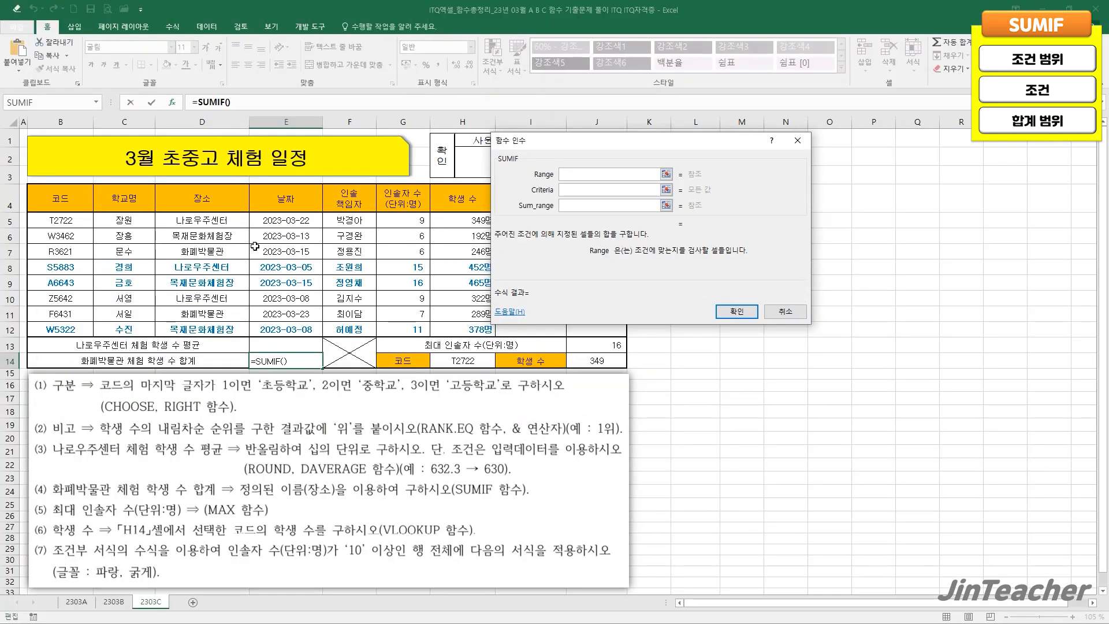
pyautogui.moveTo(222, 224); pyautogui.dragTo(215, 330)
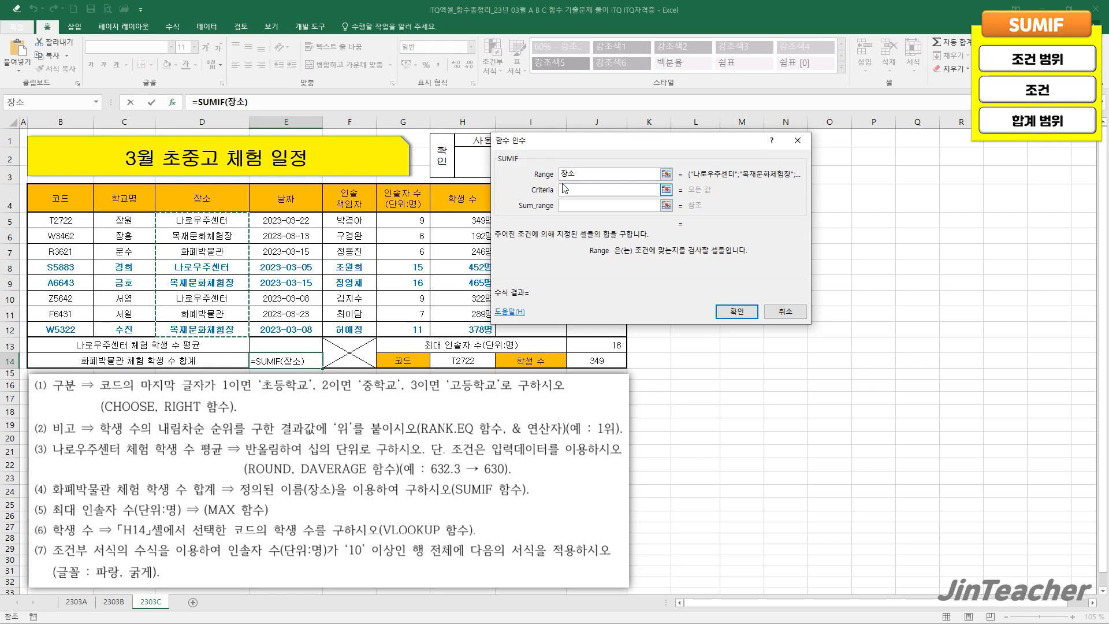
pyautogui.click(567, 196)
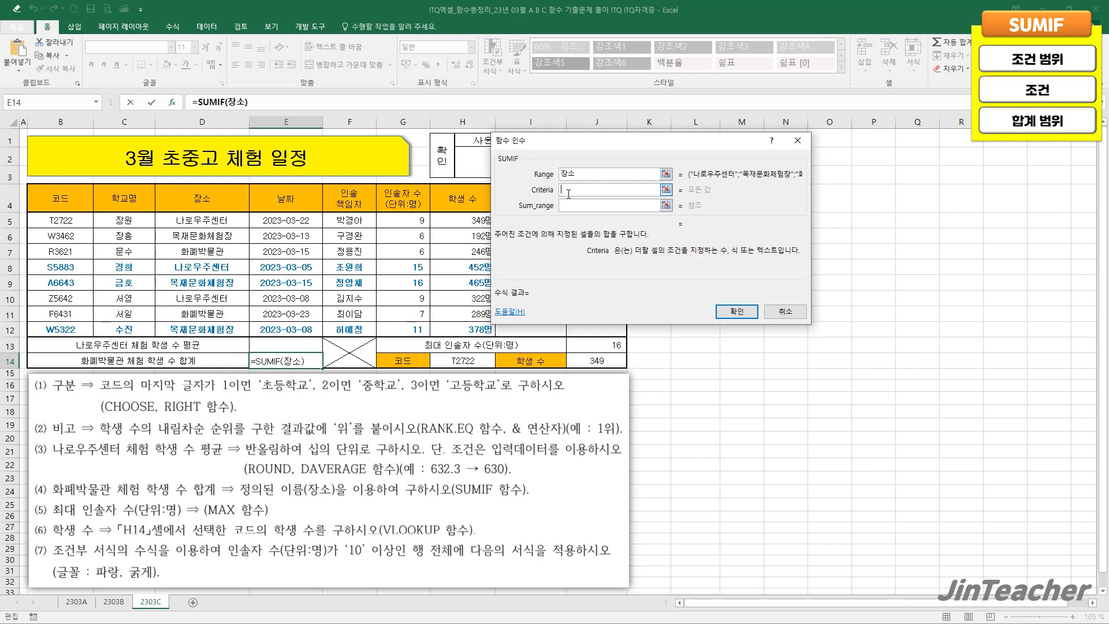
pyautogui.click(219, 251)
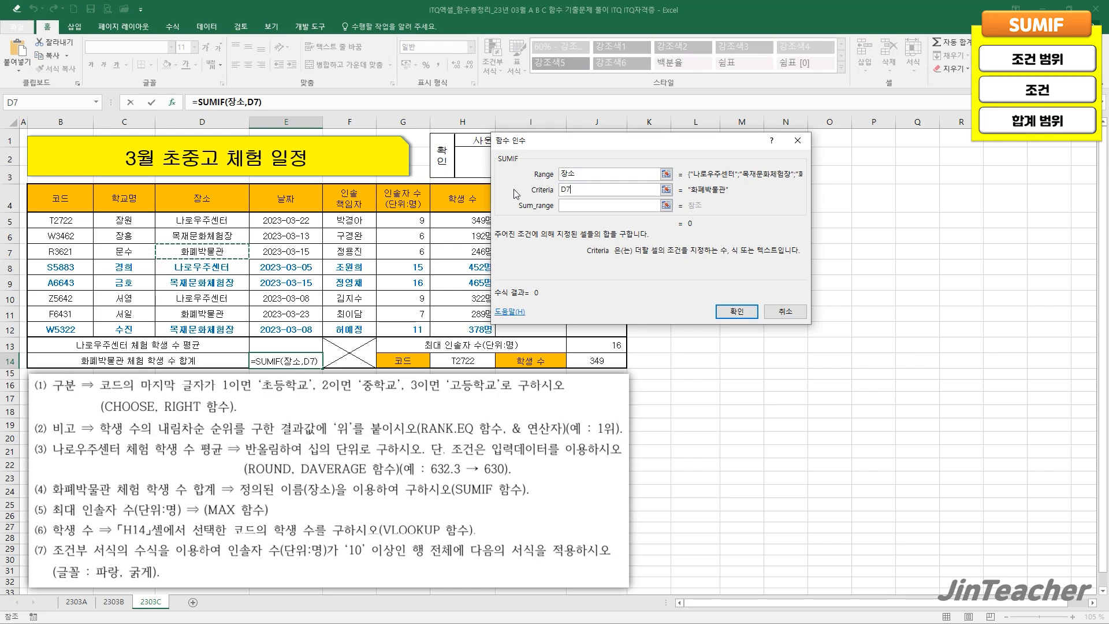
pyautogui.click(578, 204)
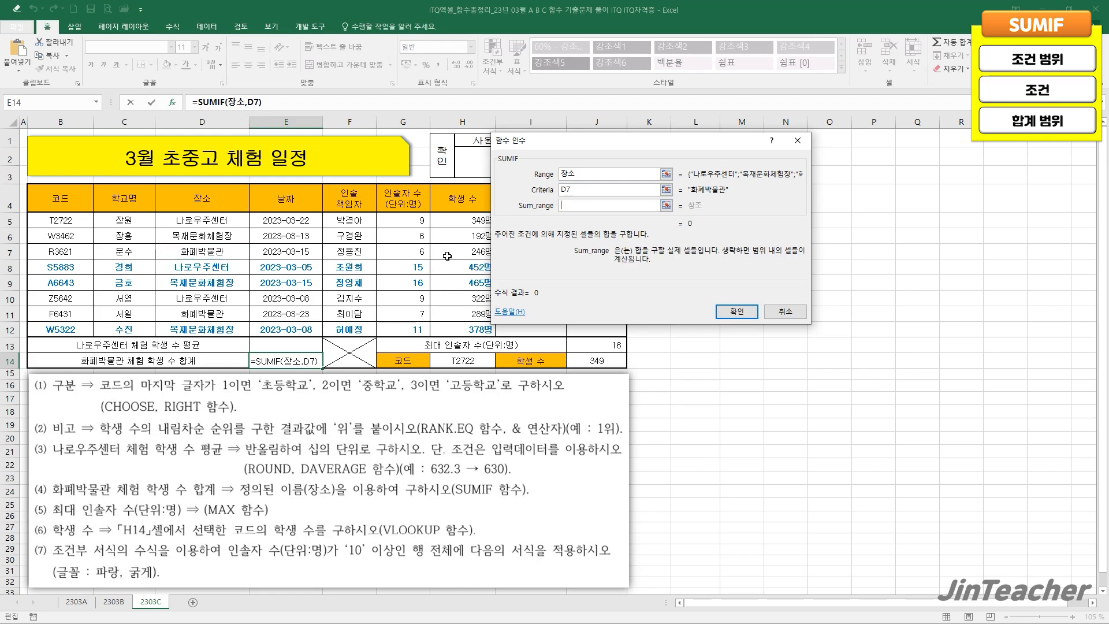
pyautogui.moveTo(464, 217); pyautogui.dragTo(464, 325)
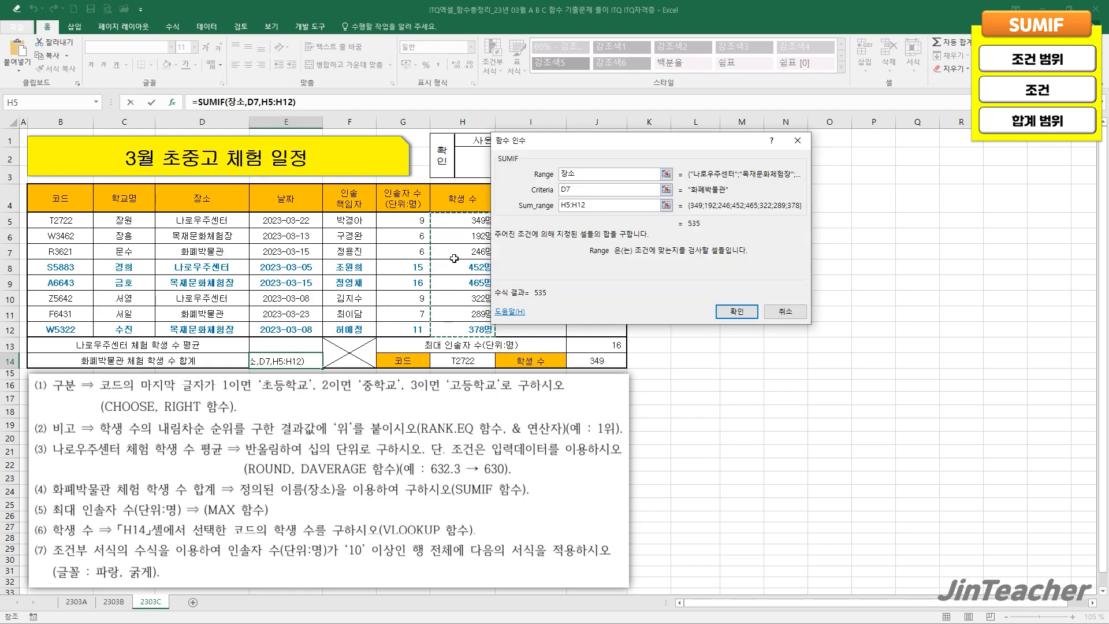
pyautogui.click(723, 314)
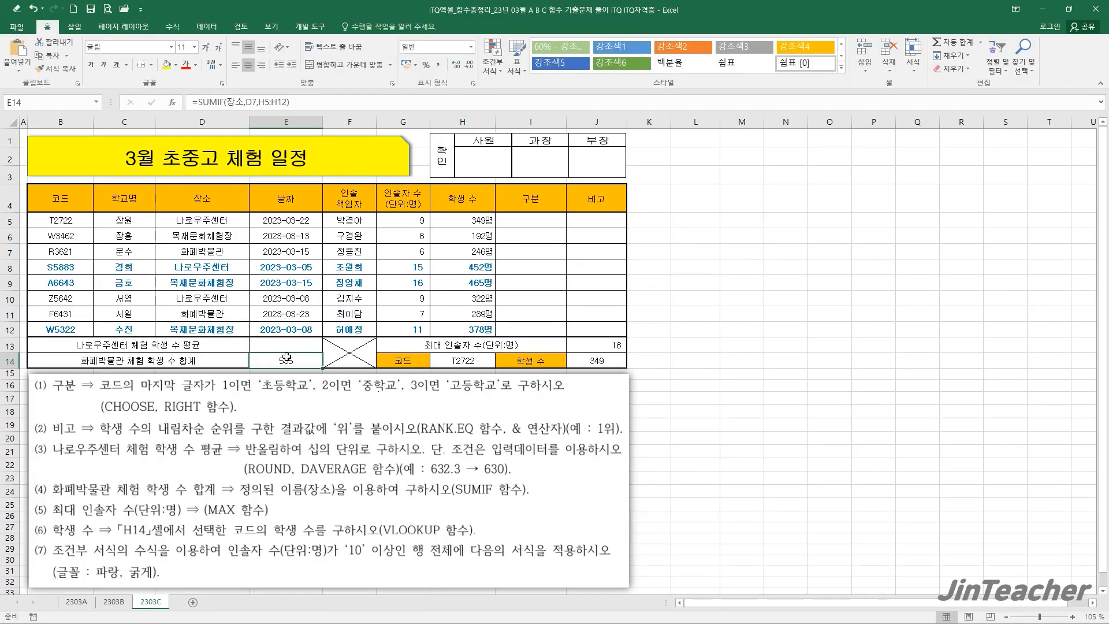
# Insert the DAVERAGE function in E13, the result cell for 나로우주센터 체험 학생 수 평균
pyautogui.click(199, 200)
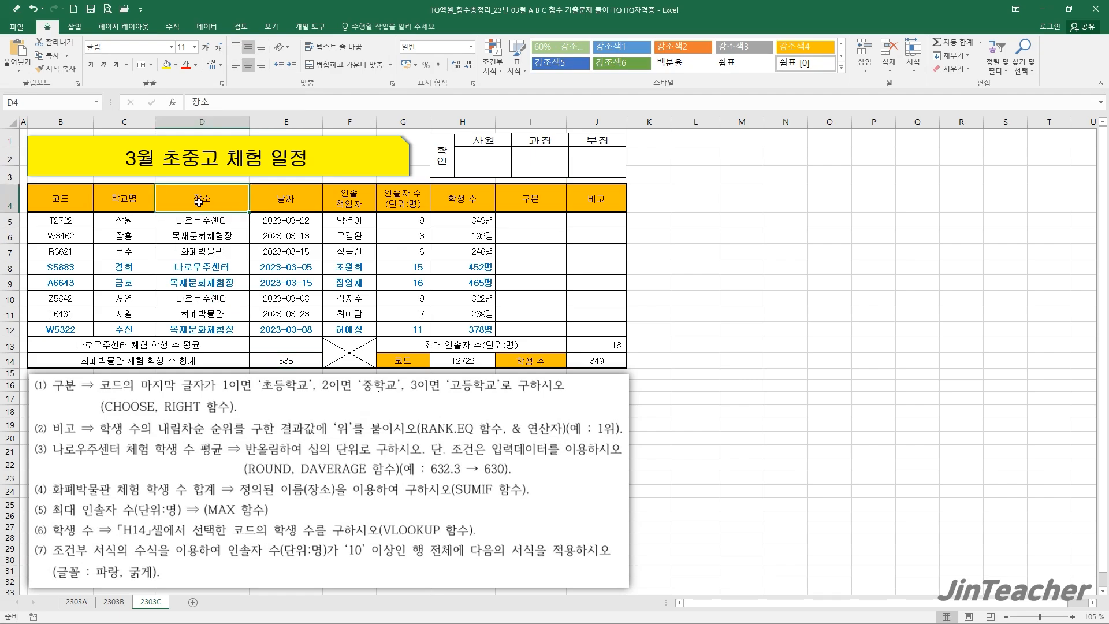
pyautogui.moveTo(198, 201); pyautogui.dragTo(470, 333)
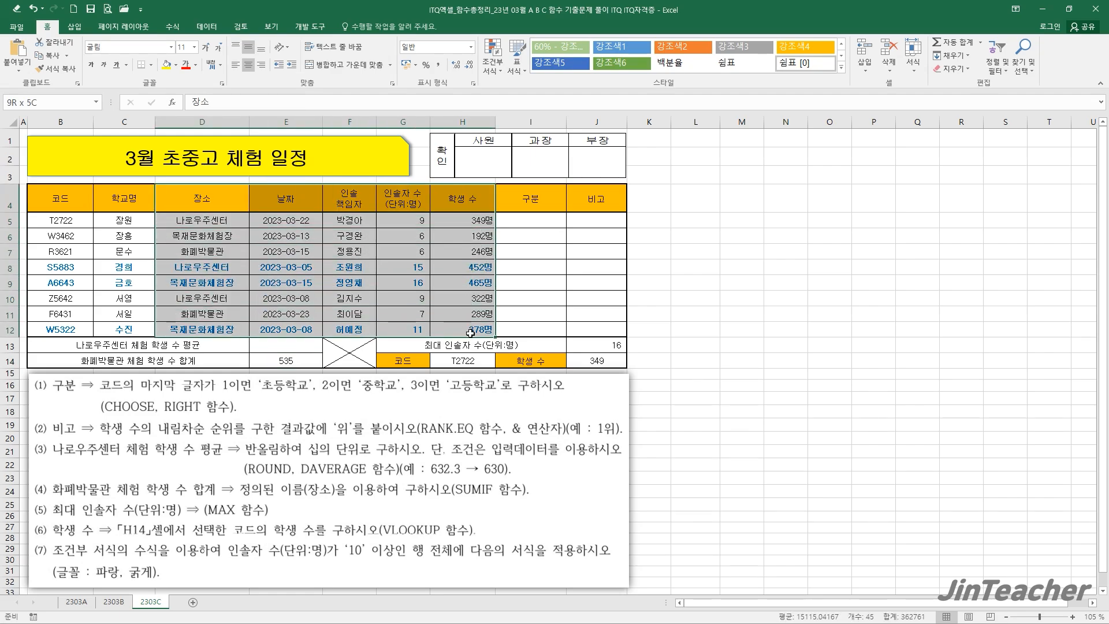
pyautogui.click(276, 346)
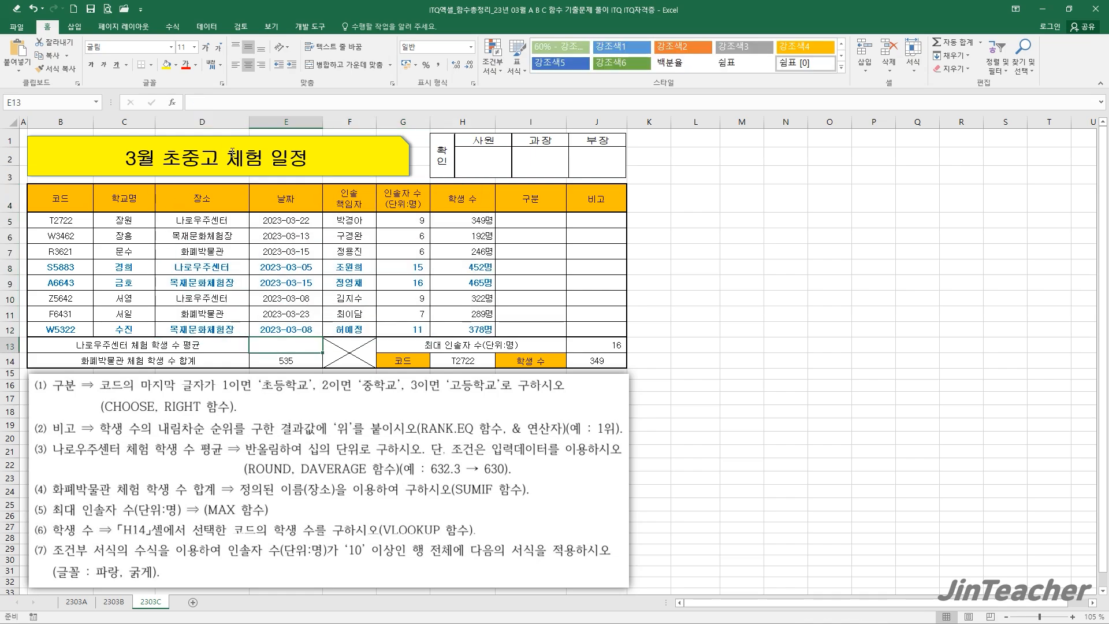
pyautogui.click(176, 104)
pyautogui.click(561, 233)
pyautogui.press('d')
pyautogui.scroll(-2, 572, 243)
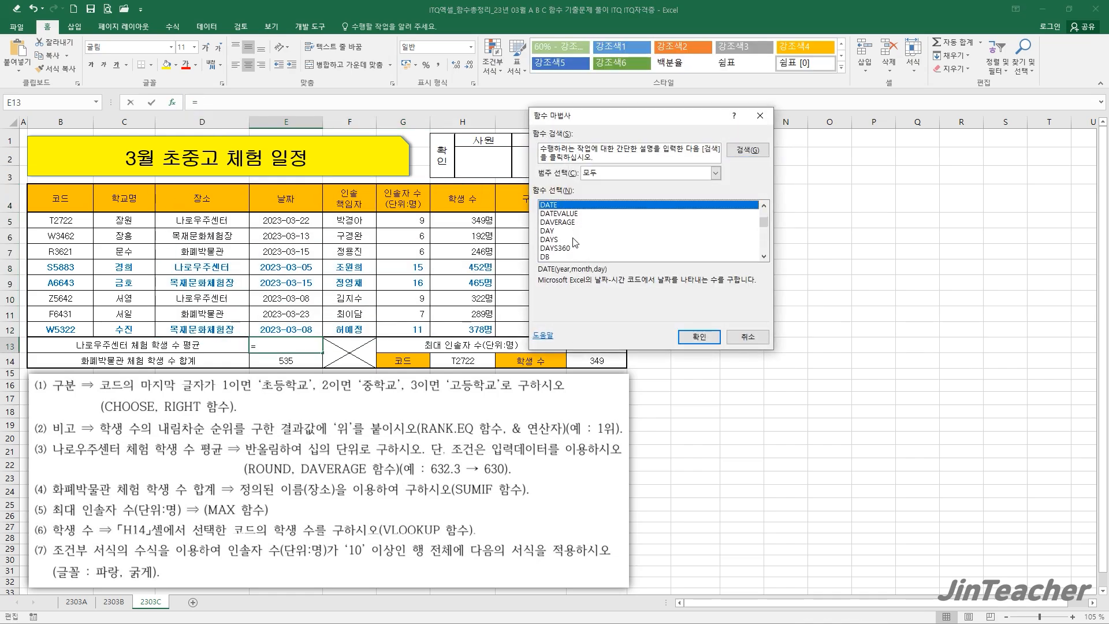
pyautogui.click(558, 222)
pyautogui.click(690, 337)
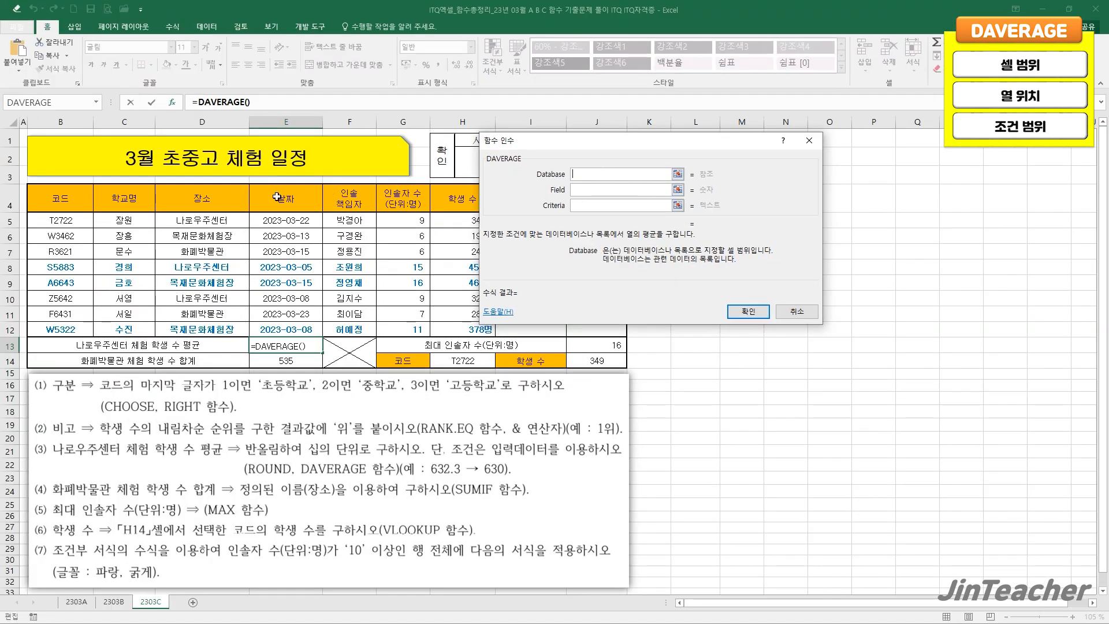
# Set DAVERAGE's Database to D4:H12, Field to 5 and Criteria to D4:D5, and accept the function
pyautogui.moveTo(202, 198); pyautogui.dragTo(459, 328)
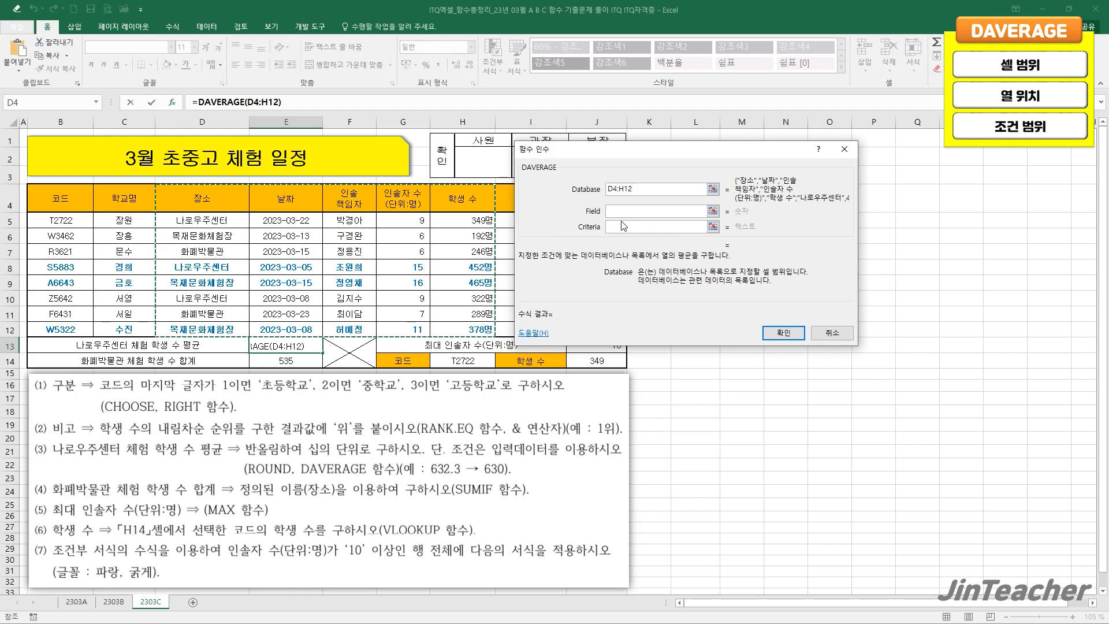
pyautogui.click(624, 214)
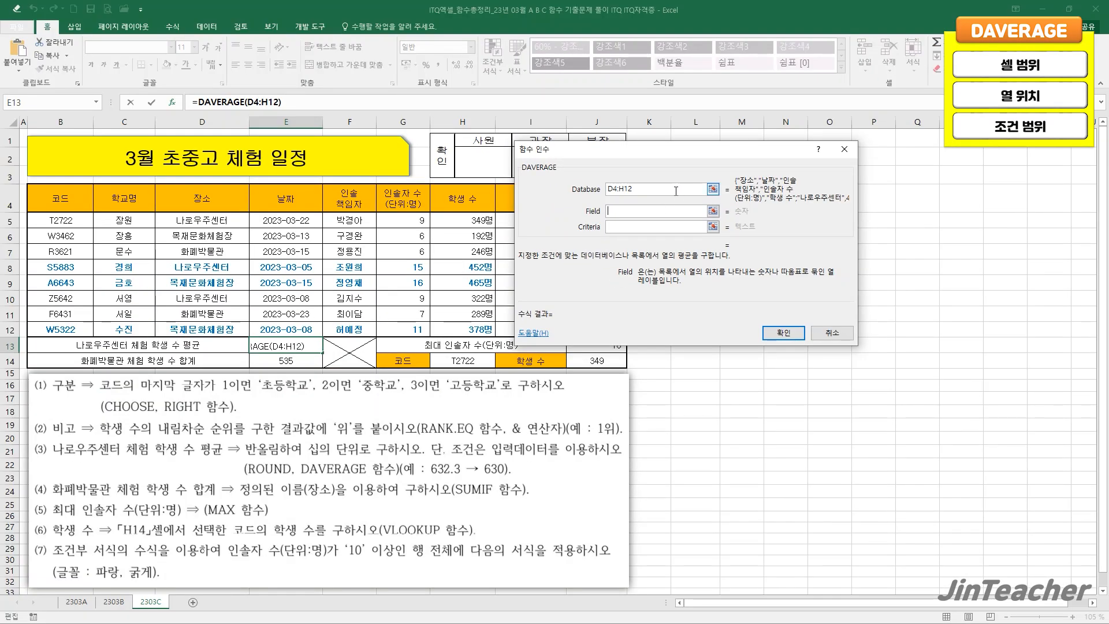
pyautogui.click(675, 190)
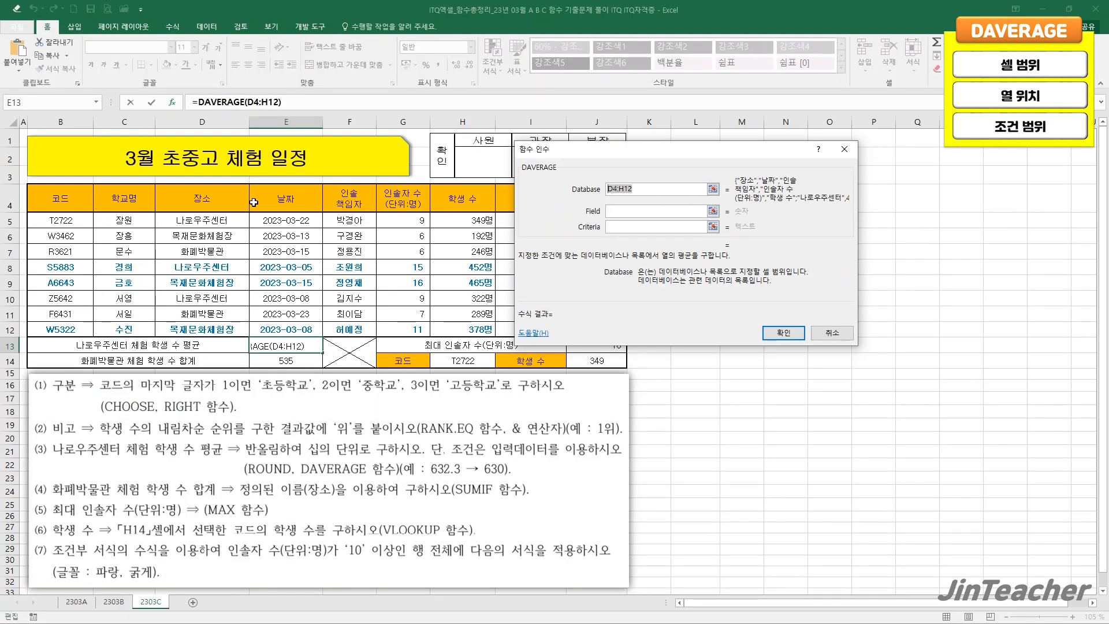
pyautogui.moveTo(229, 199); pyautogui.dragTo(471, 331)
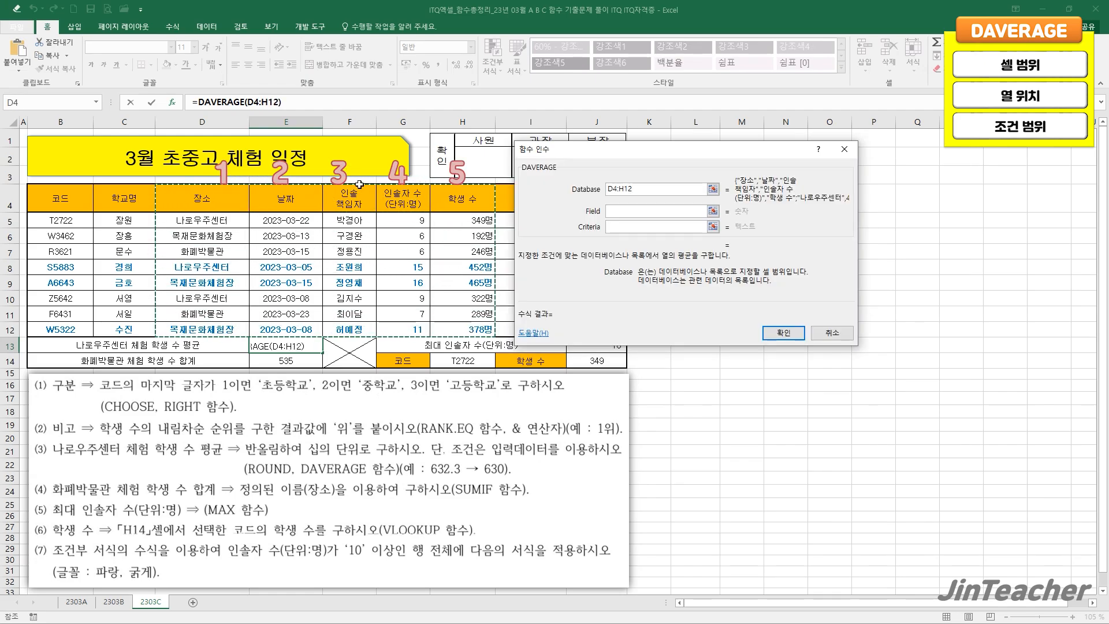
pyautogui.click(616, 211)
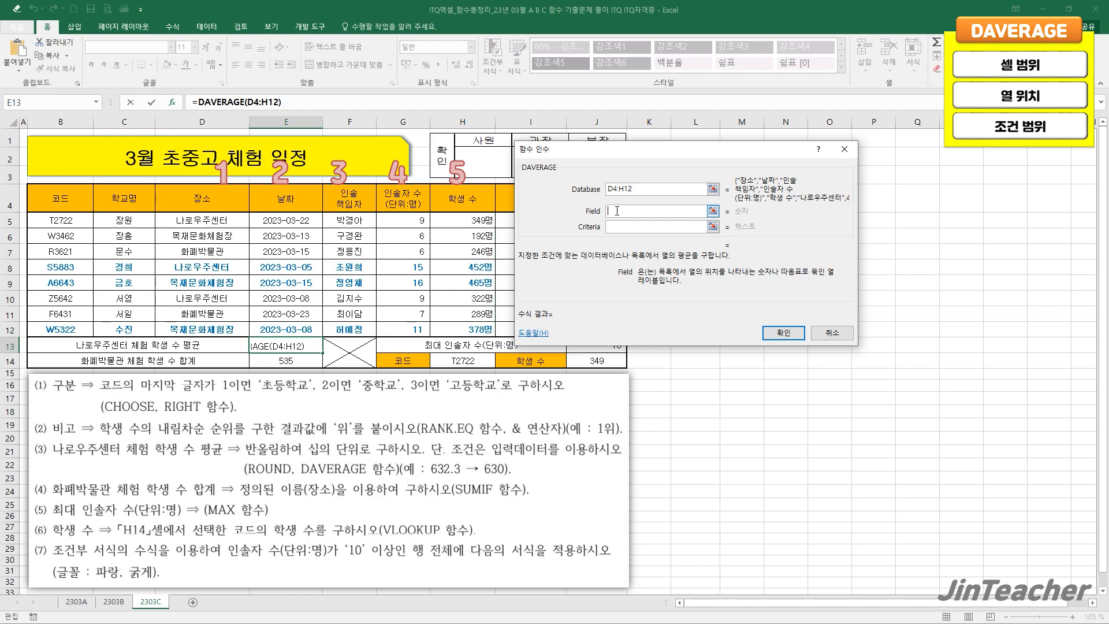
pyautogui.write('5')
pyautogui.click(624, 227)
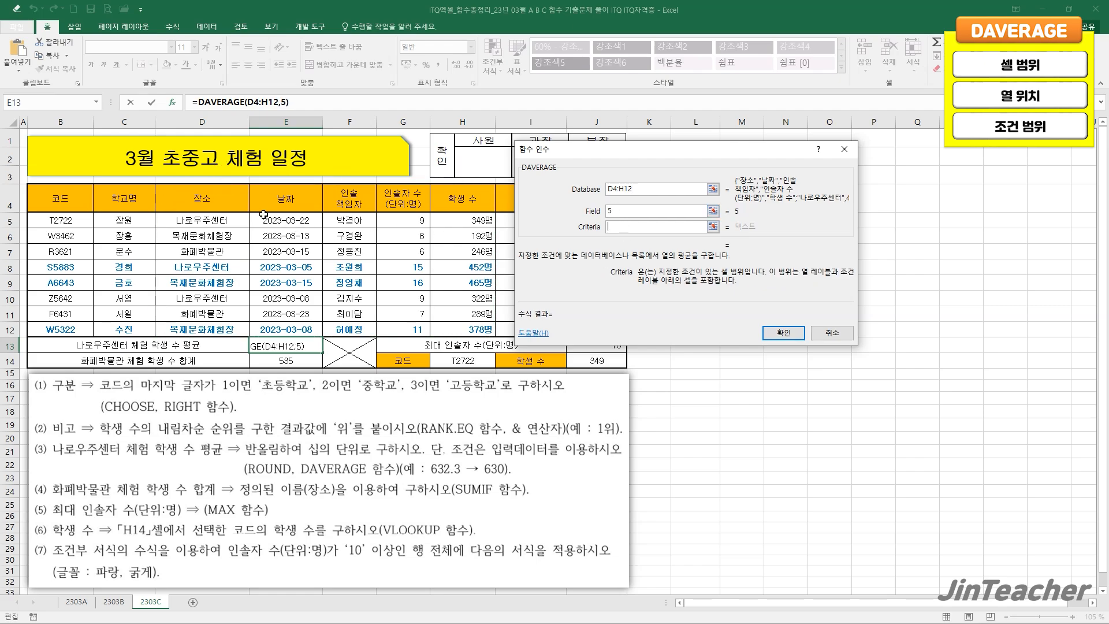
pyautogui.moveTo(202, 198); pyautogui.dragTo(202, 221)
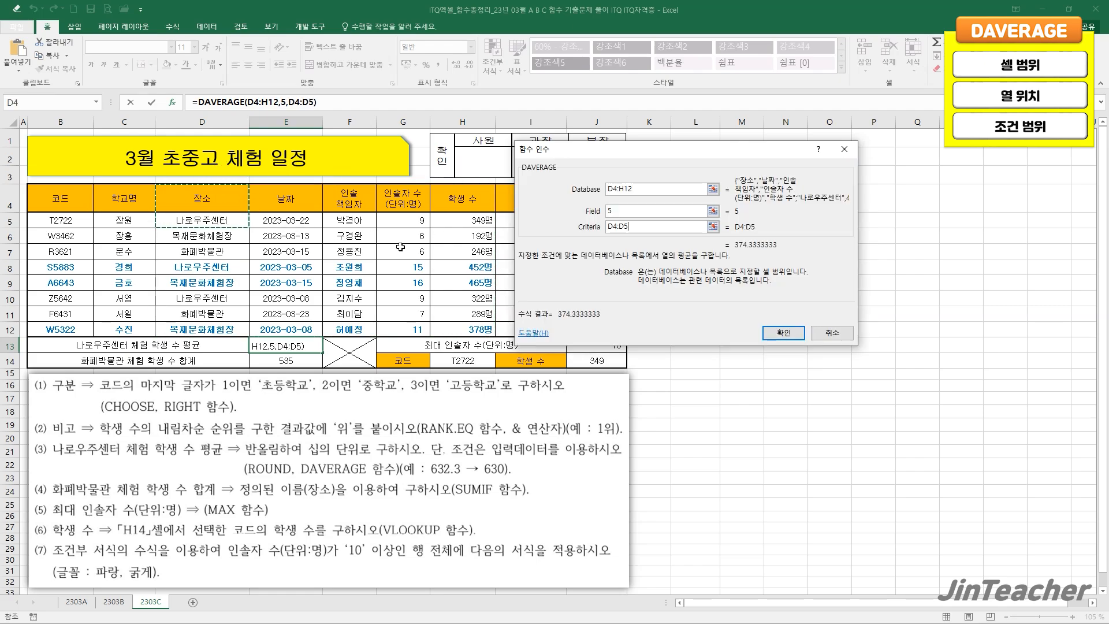
pyautogui.click(783, 332)
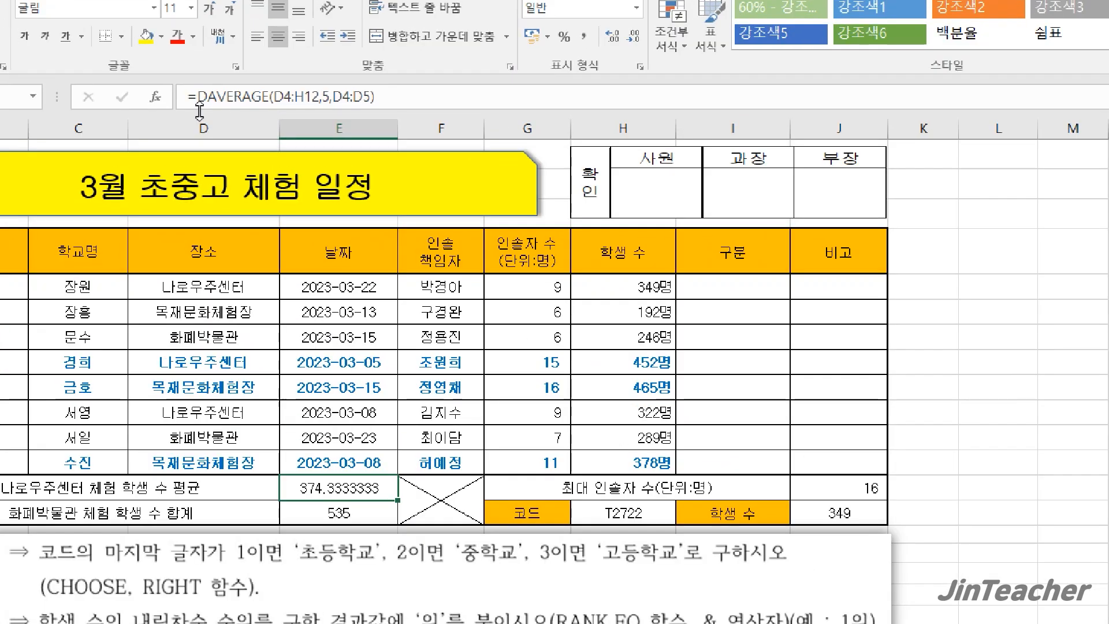
# Cut the DAVERAGE expression out of E13's formula, keeping the equals sign, and insert the ROUND function in its place
pyautogui.moveTo(197, 97); pyautogui.dragTo(459, 95)
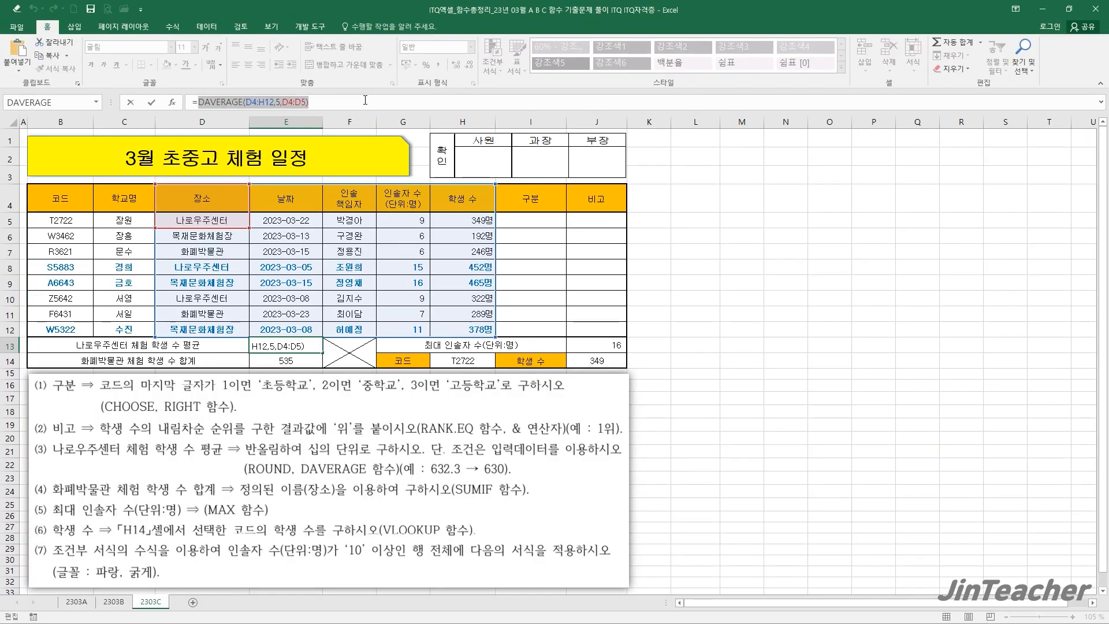
pyautogui.click(70, 44)
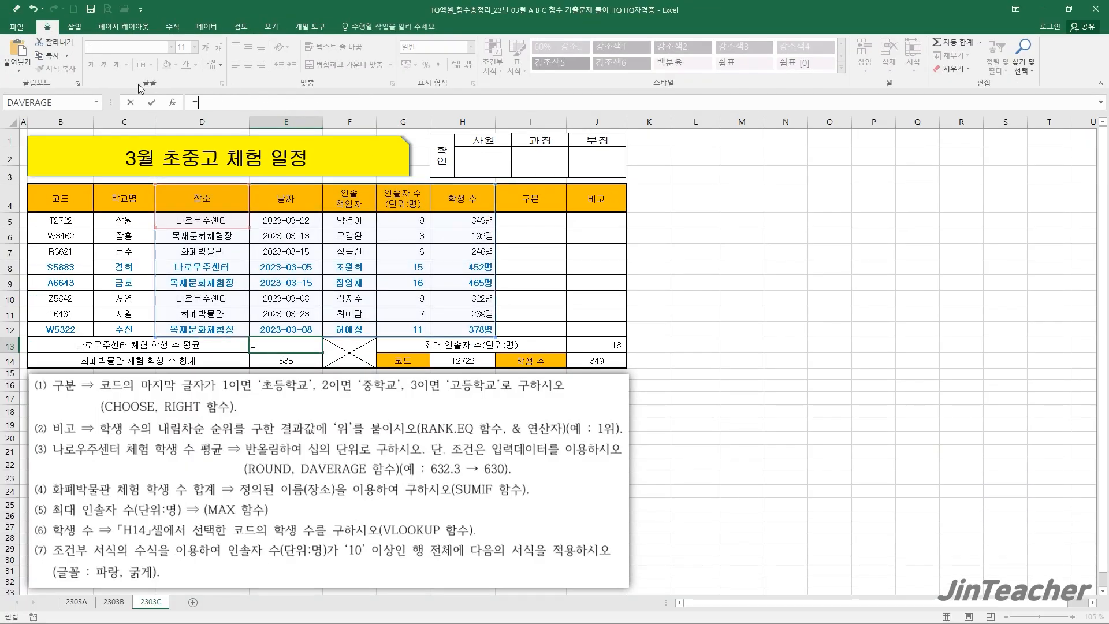
pyautogui.click(172, 102)
pyautogui.click(617, 257)
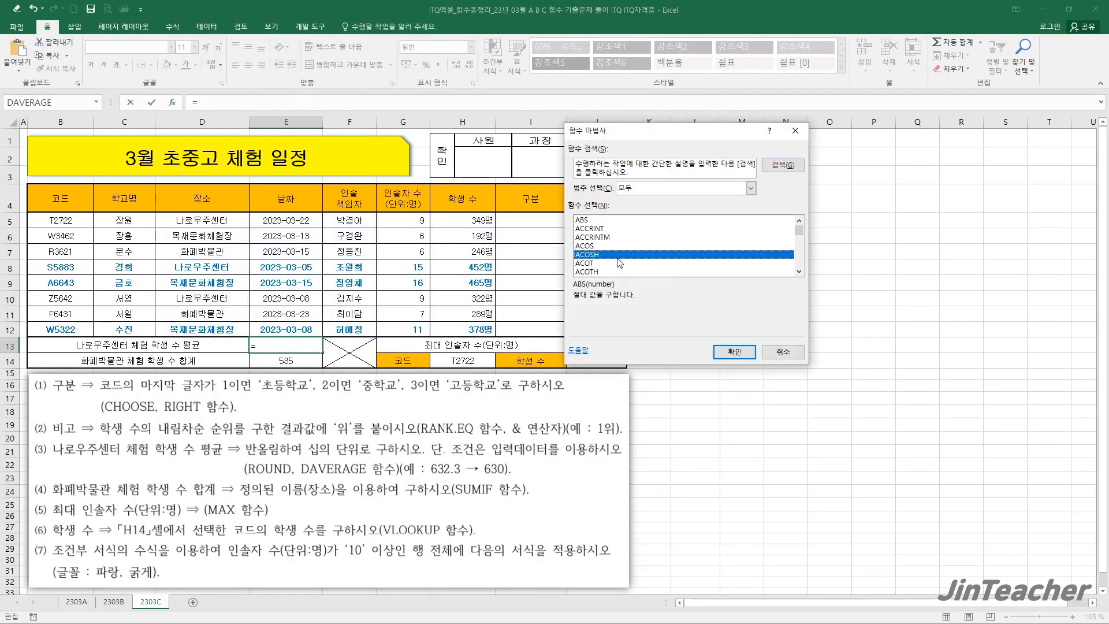
pyautogui.press('r')
pyautogui.scroll(-3, 616, 258)
pyautogui.scroll(-2, 616, 258)
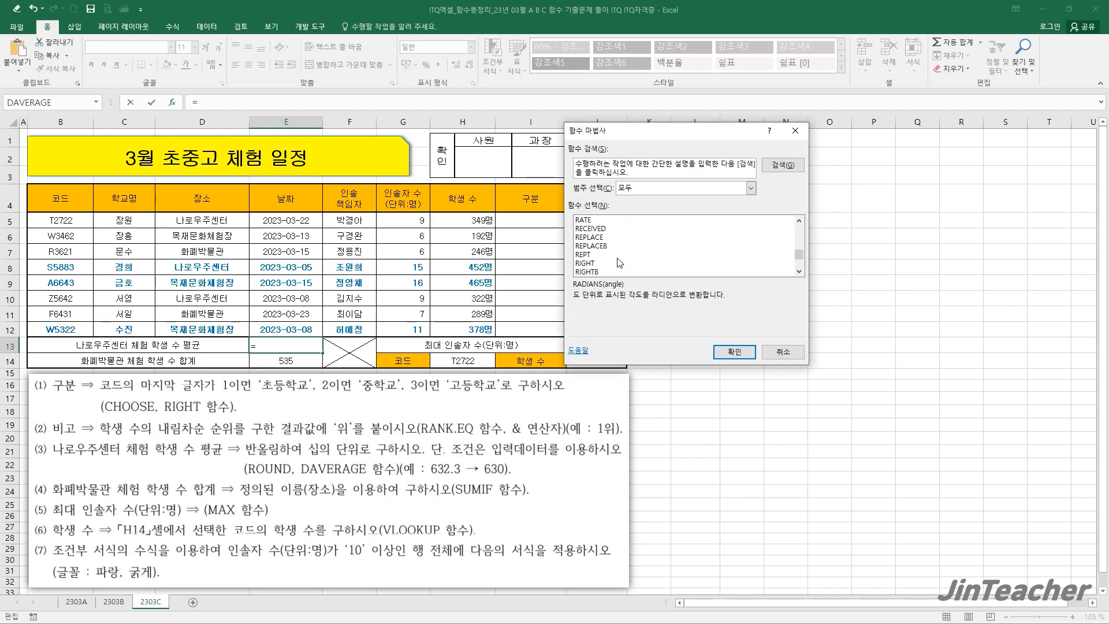
pyautogui.click(612, 263)
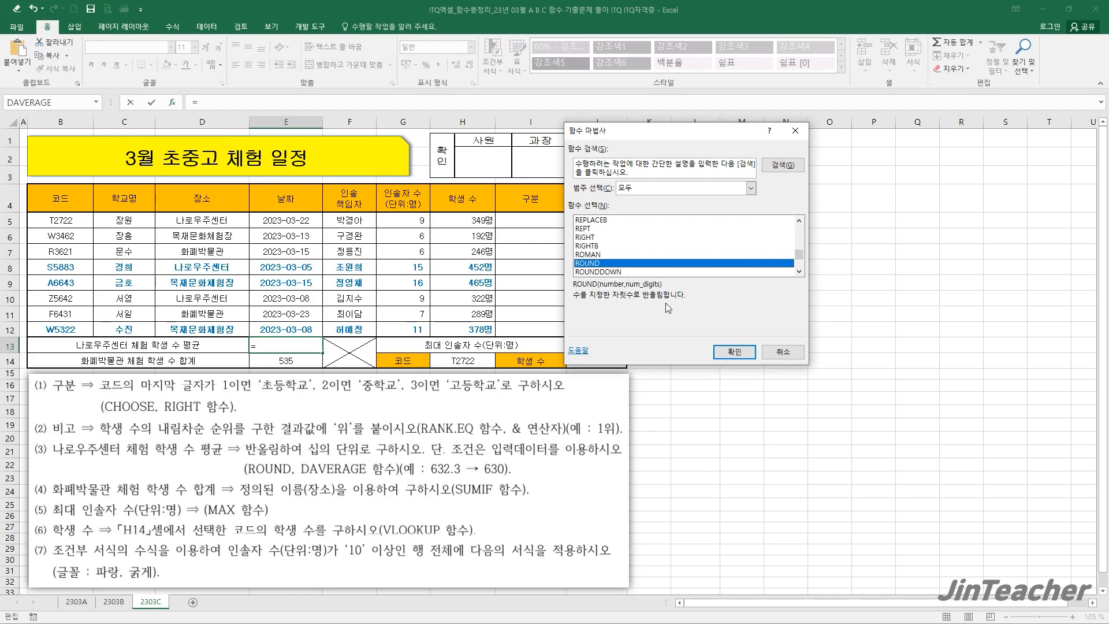
pyautogui.click(730, 353)
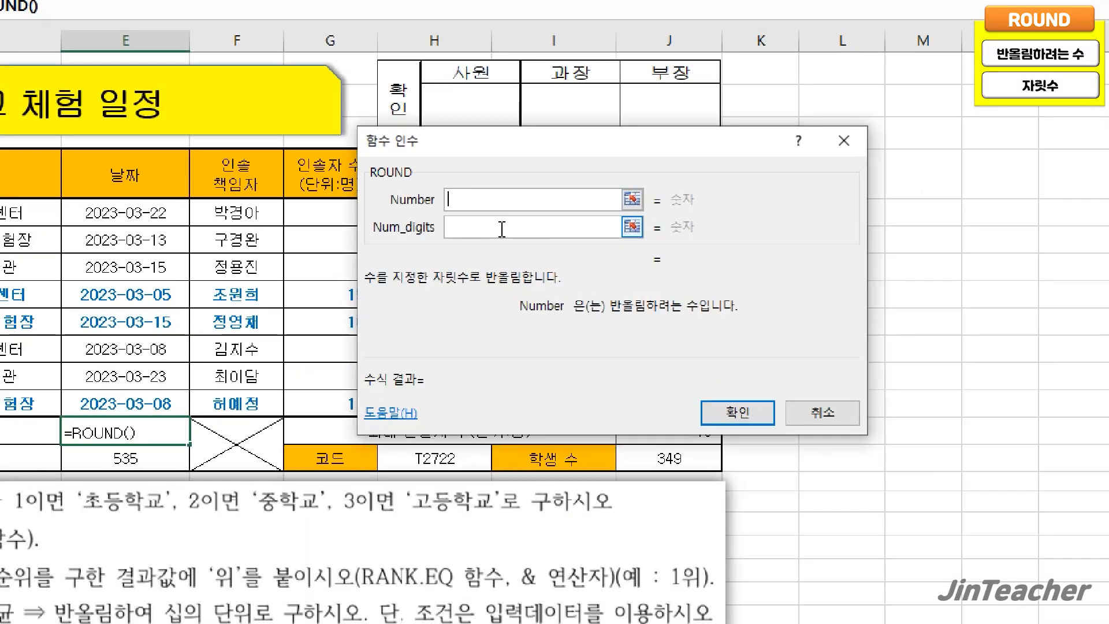
# Set ROUND's Number to the cut expression DAVERAGE(D4:H12,5,D4:D5) and Num_digits to -1, and accept the function
pyautogui.rightClick(509, 198)
pyautogui.click(569, 253)
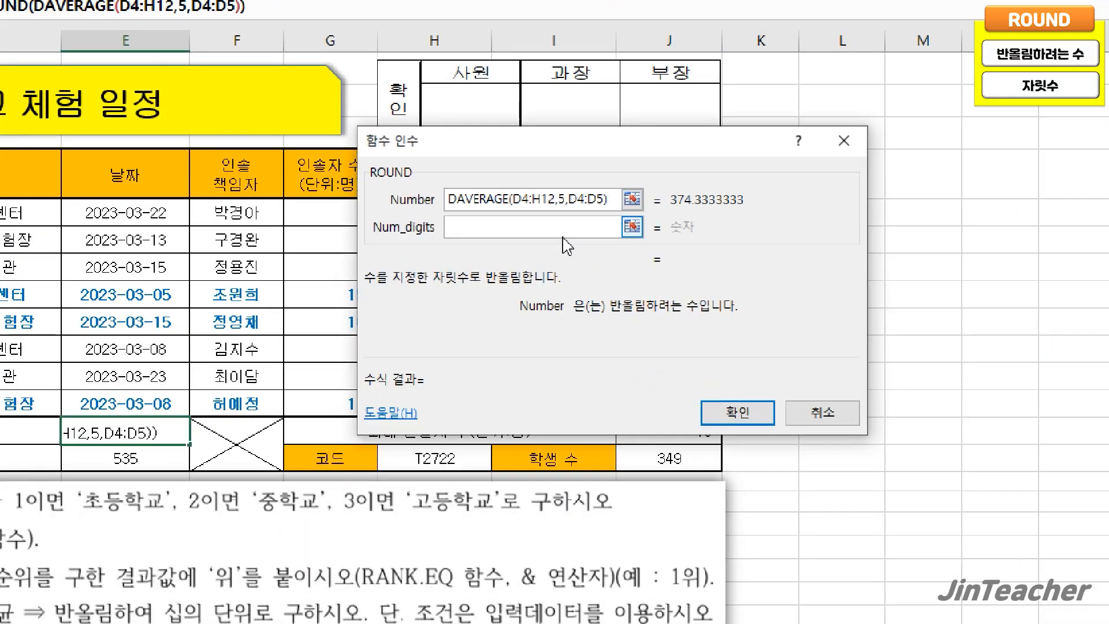
pyautogui.click(559, 228)
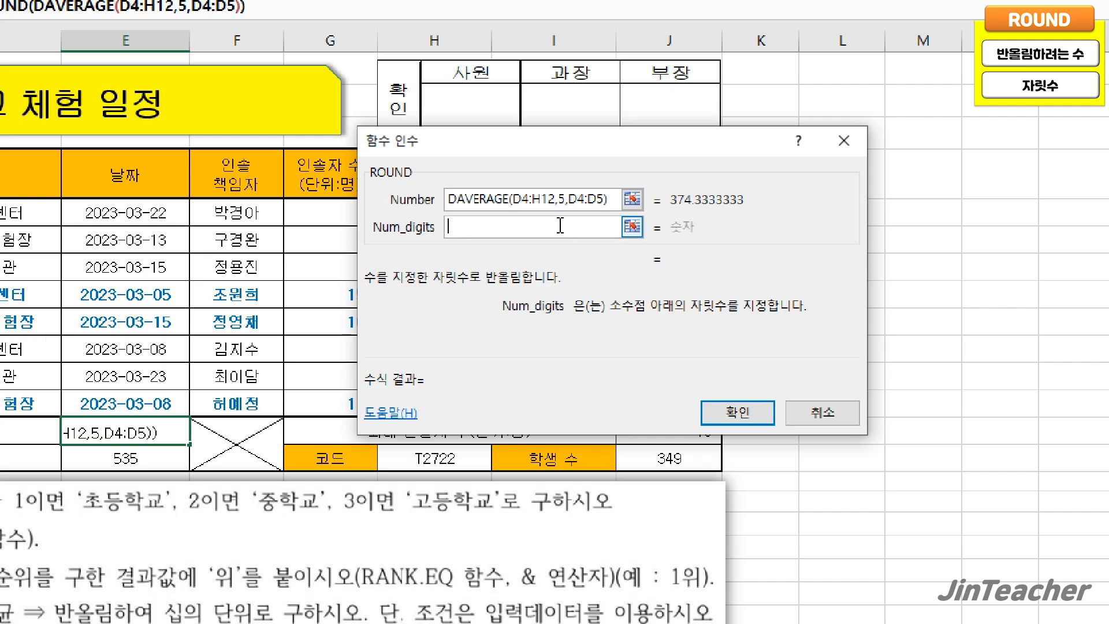
pyautogui.write('1')
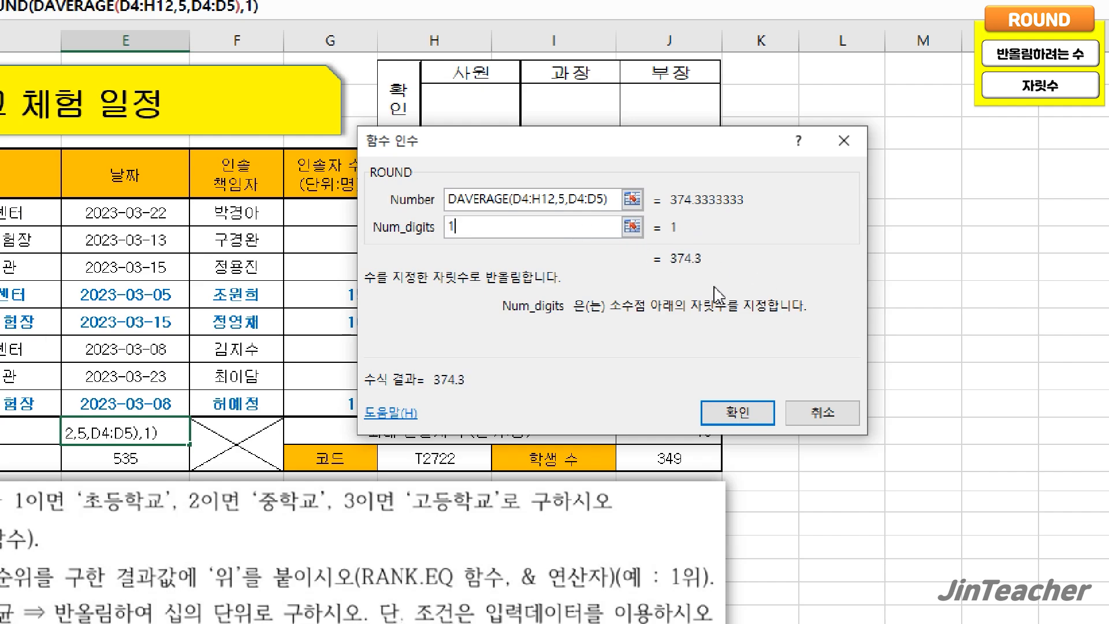
pyautogui.press('BackSpace')
pyautogui.write('0')
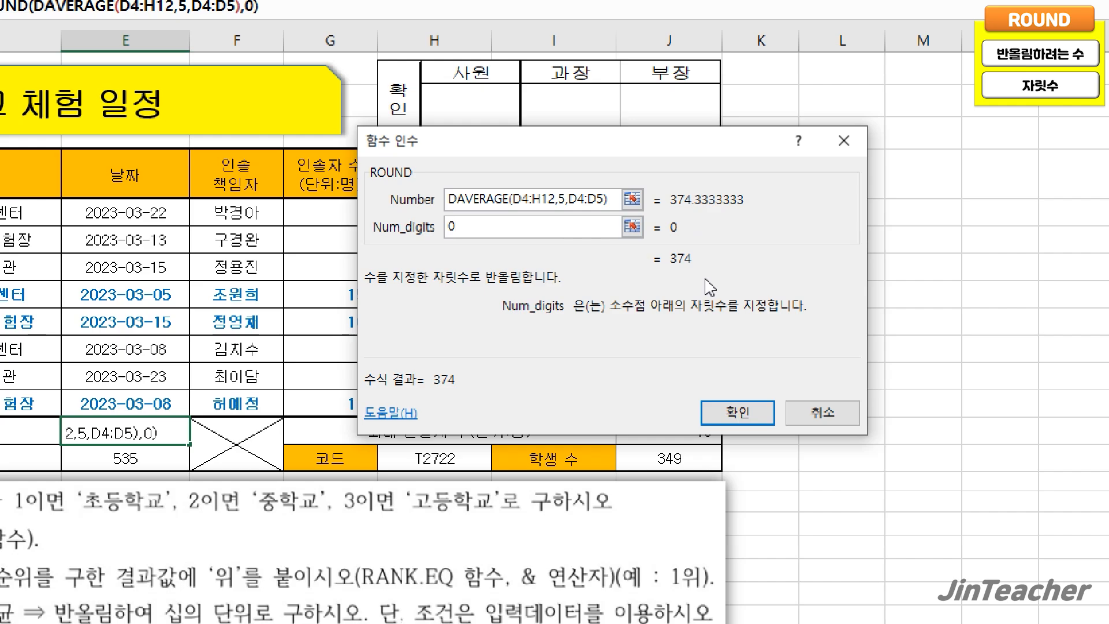
pyautogui.press('BackSpace')
pyautogui.write('-1')
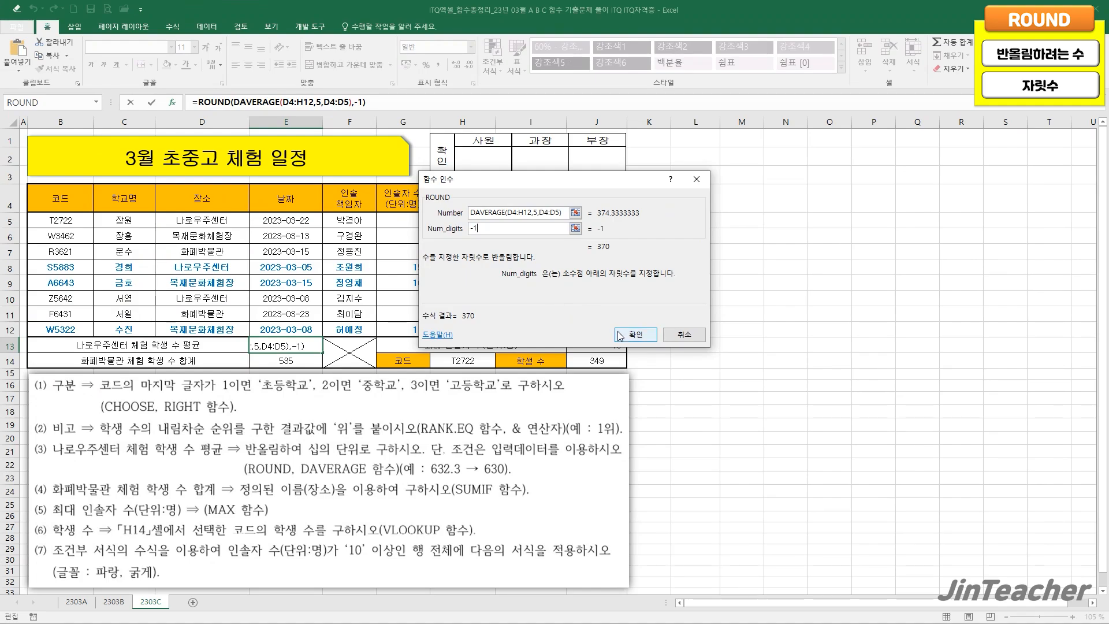
pyautogui.click(728, 347)
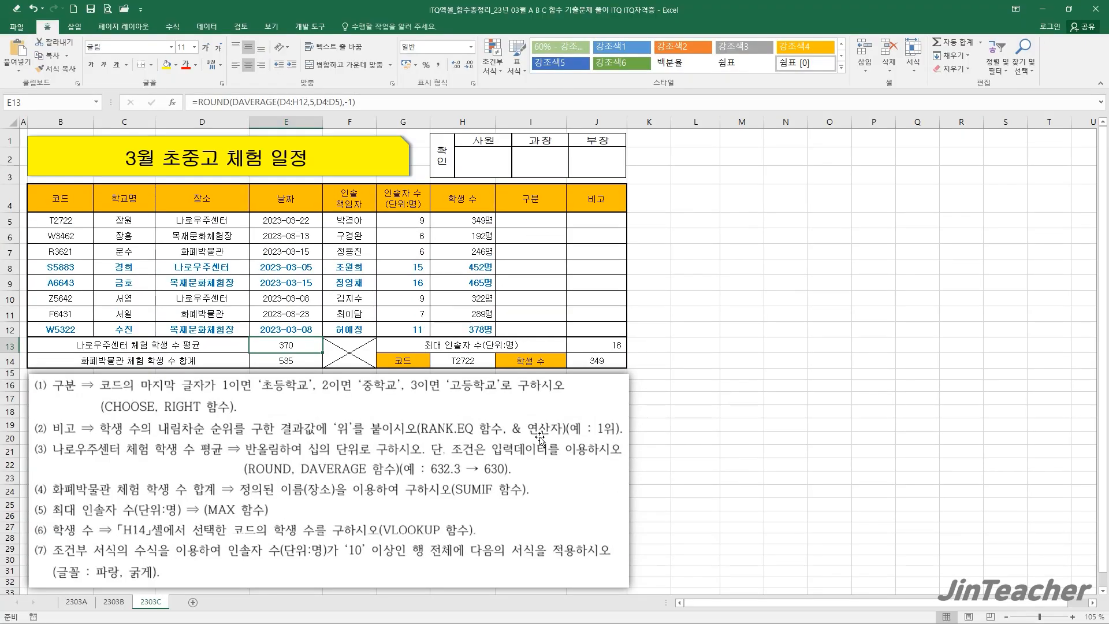
# Insert the RANK.EQ function in J5, the first cell of the 비고 column
pyautogui.click(614, 228)
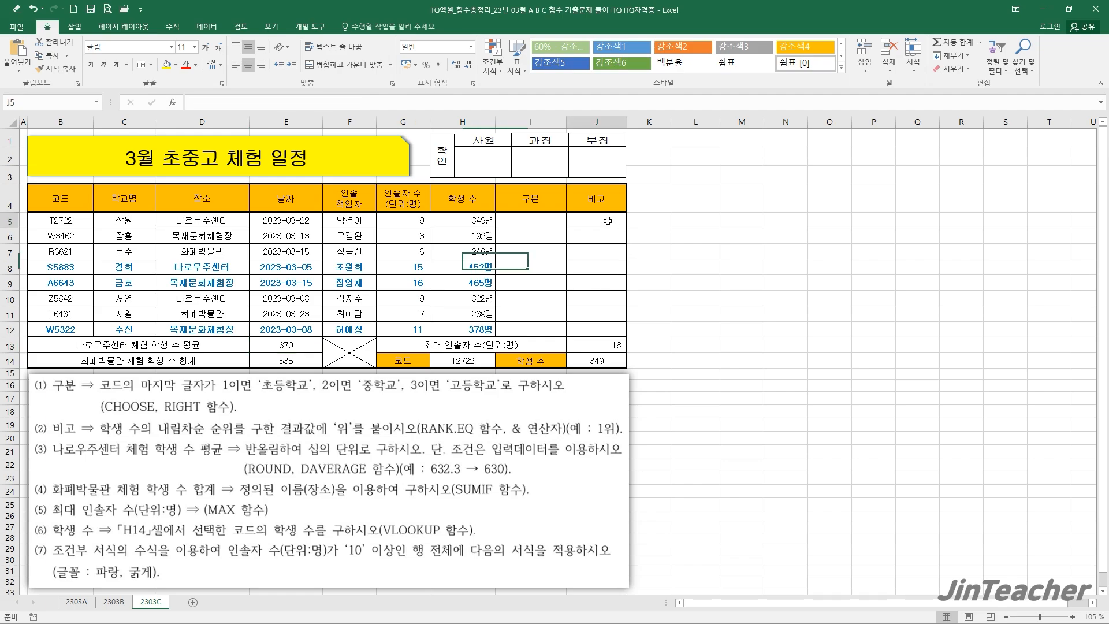
pyautogui.moveTo(463, 222); pyautogui.dragTo(463, 329)
pyautogui.click(601, 222)
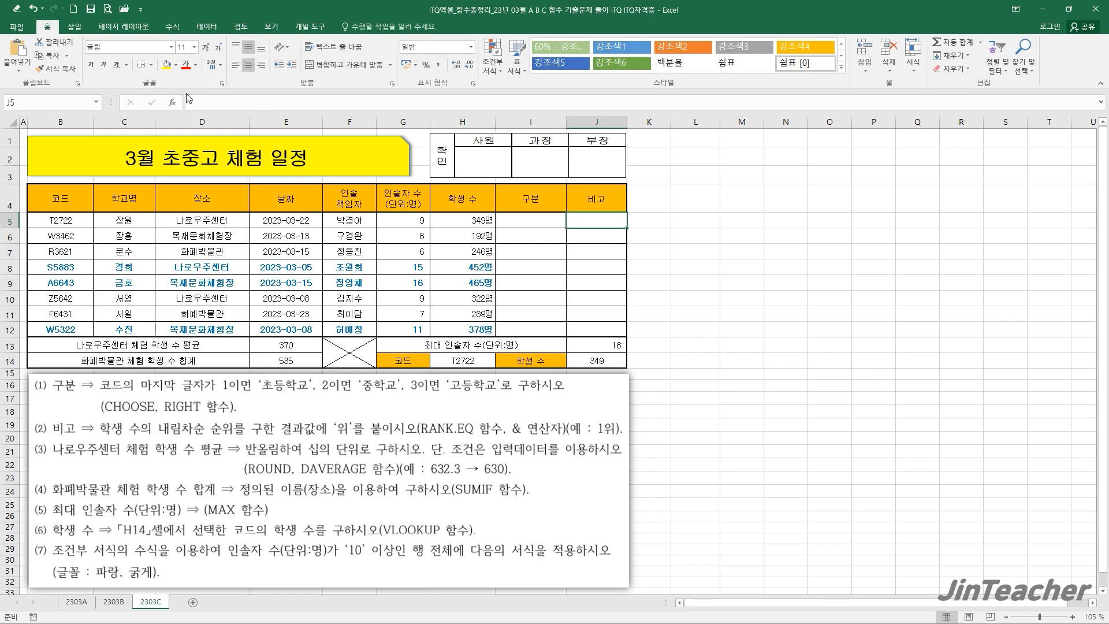
pyautogui.click(171, 102)
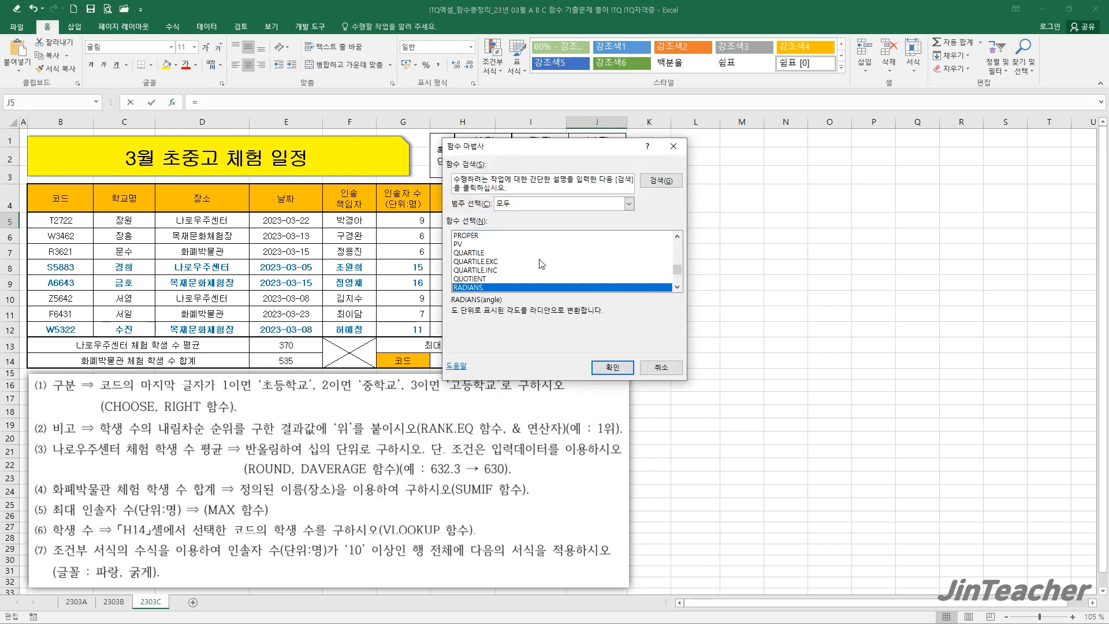
pyautogui.click(541, 262)
pyautogui.scroll(-1, 541, 263)
pyautogui.click(501, 279)
pyautogui.click(611, 367)
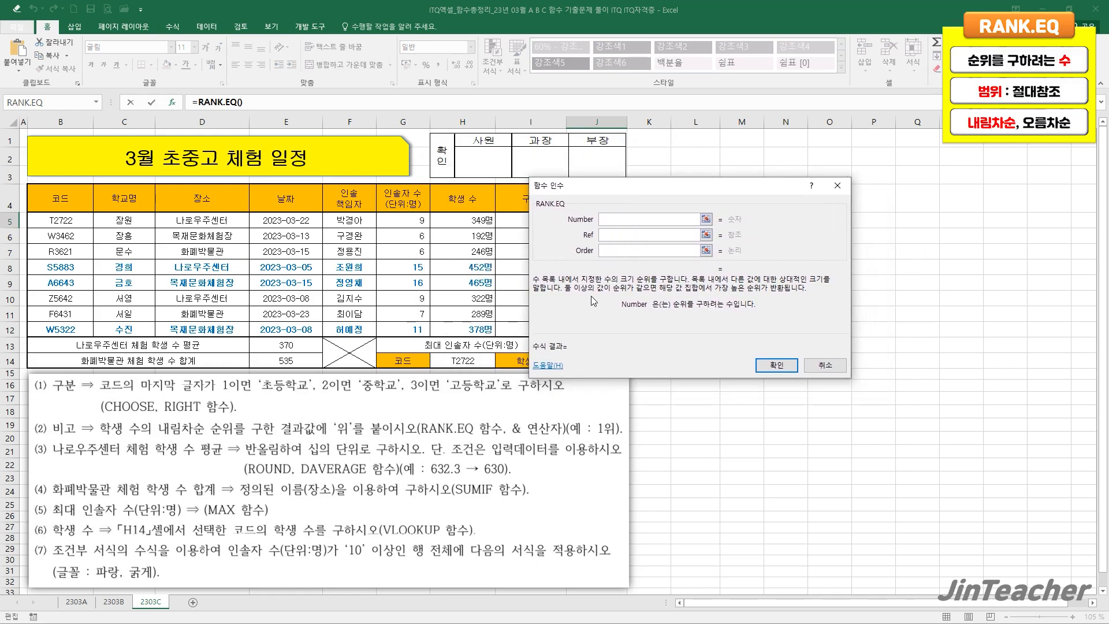
# Set RANK.EQ's Number to H5 and Ref to the absolute range $H$5:$H$12, leave Order empty, and accept the function
pyautogui.click(476, 220)
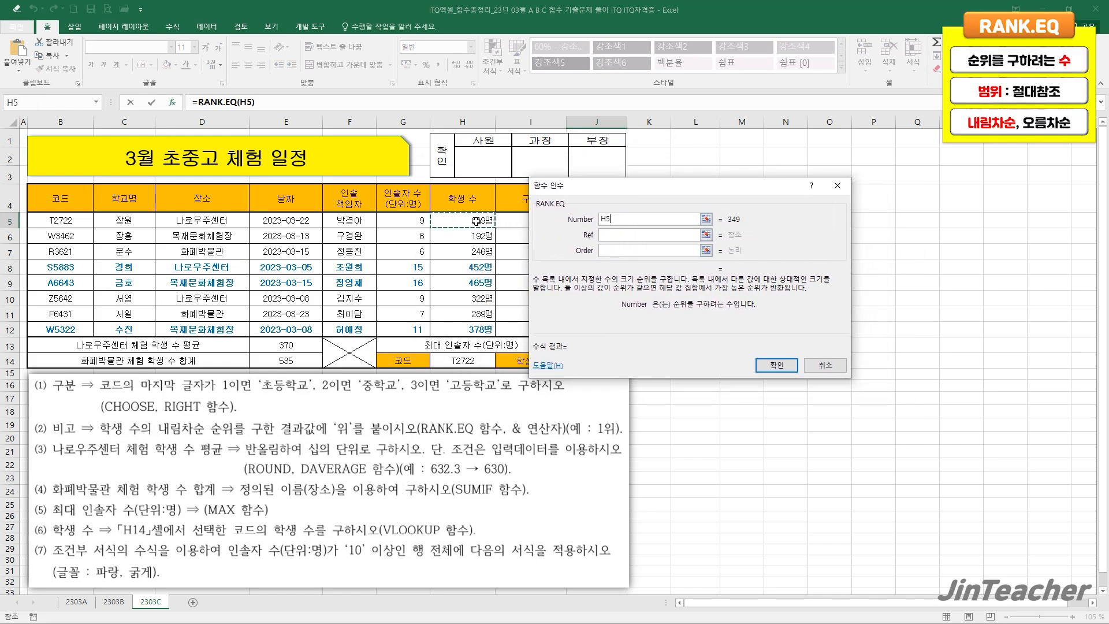
pyautogui.click(611, 235)
pyautogui.moveTo(451, 224); pyautogui.dragTo(462, 329)
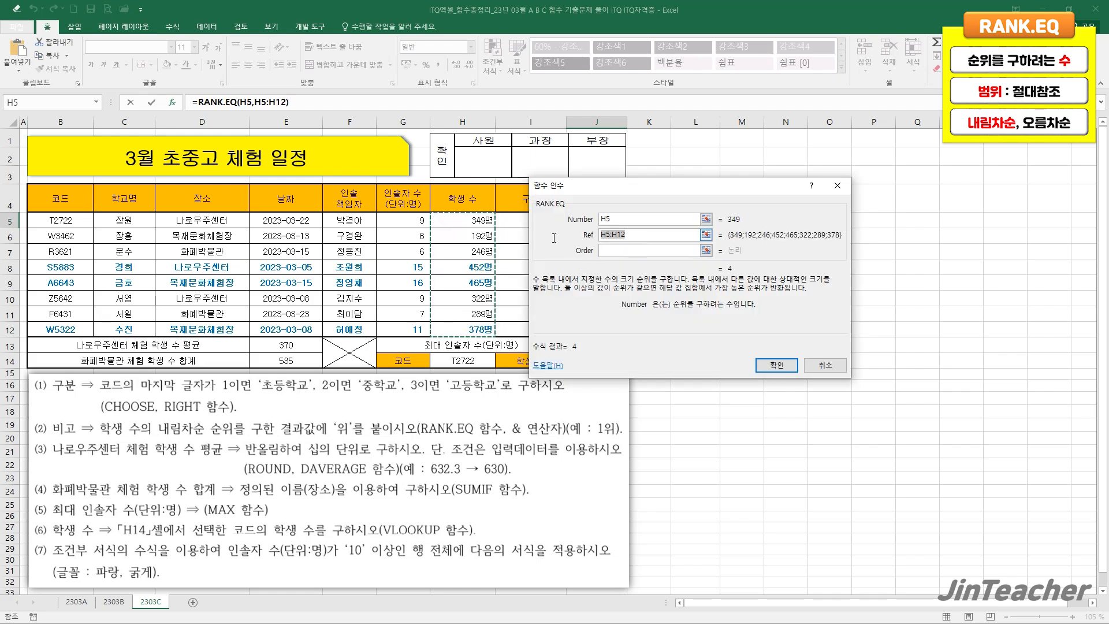
pyautogui.press('F4')
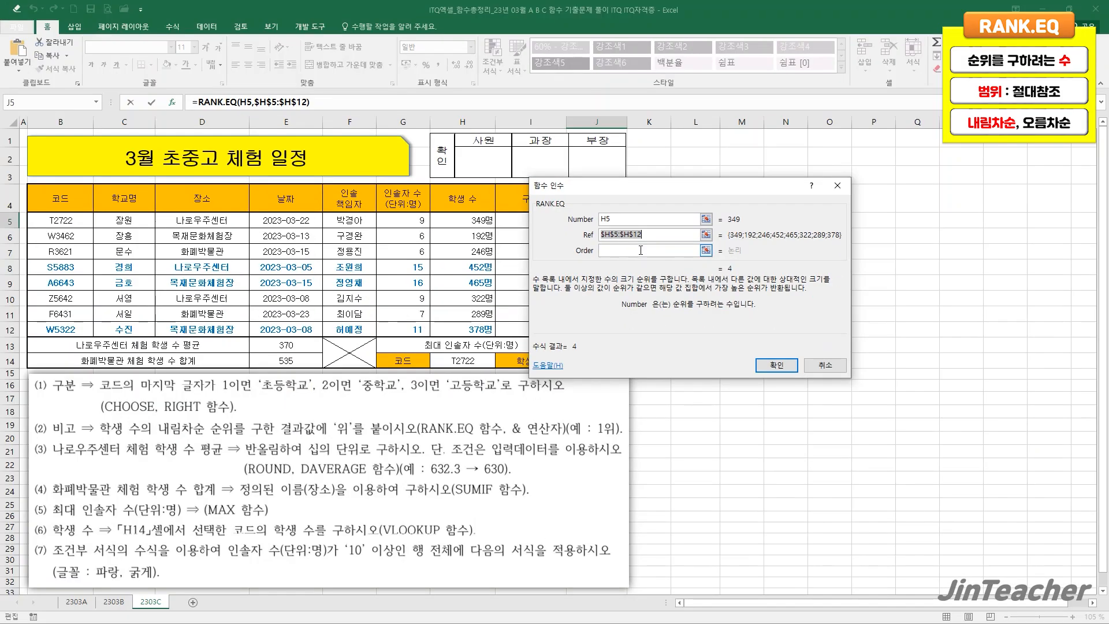
pyautogui.click(641, 250)
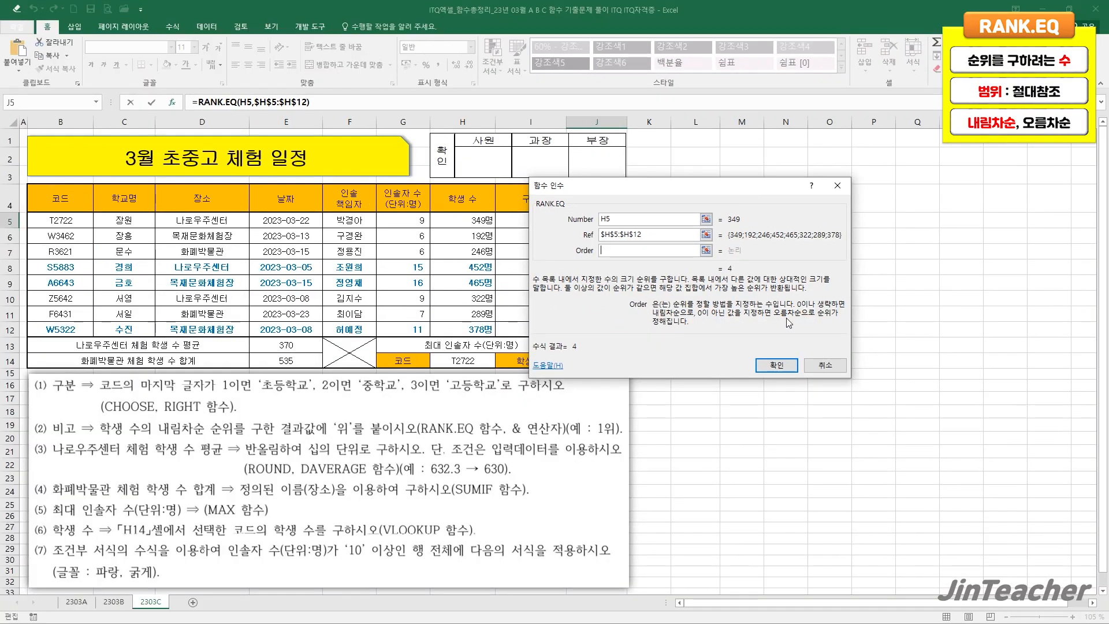
pyautogui.click(761, 404)
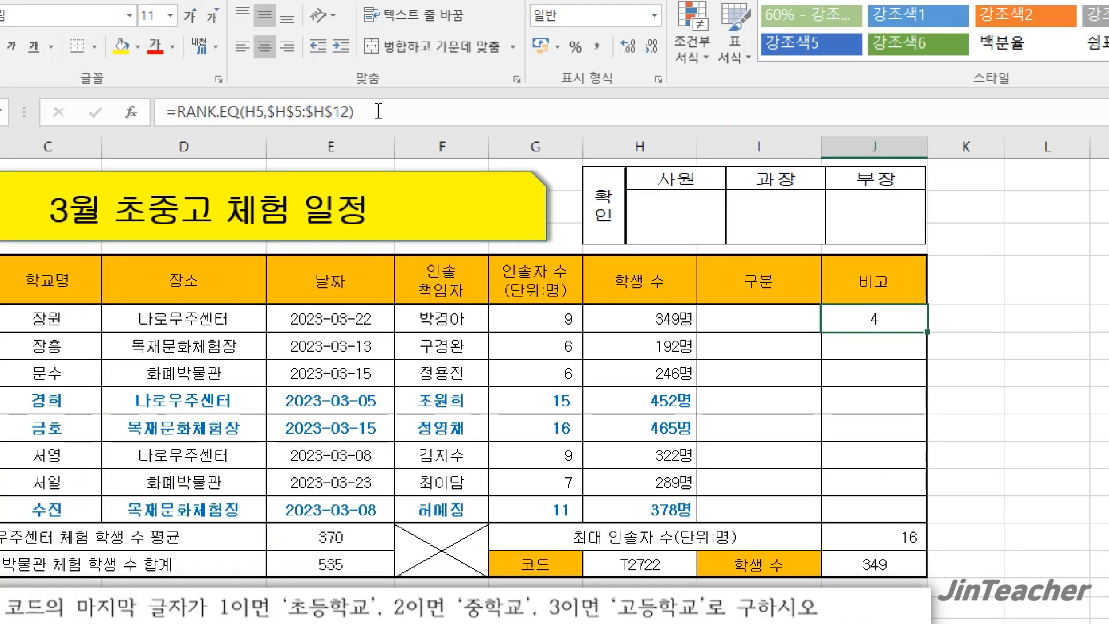
# Append &"위" to the RANK.EQ formula in J5 and fill it down through J12
pyautogui.click(379, 112)
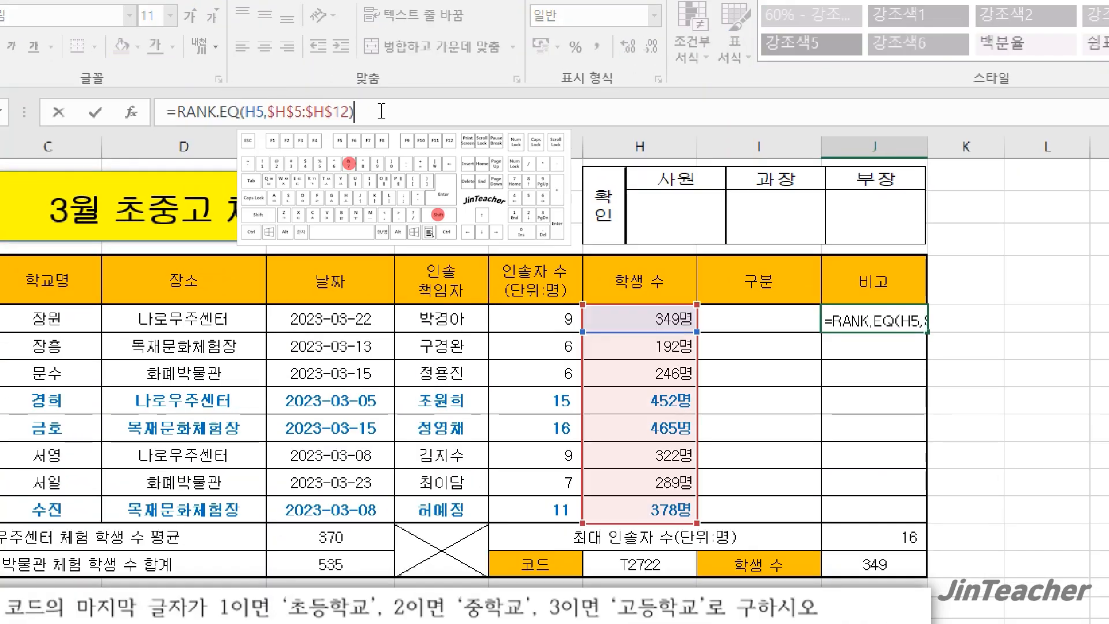
pyautogui.write('&"ㅇ')
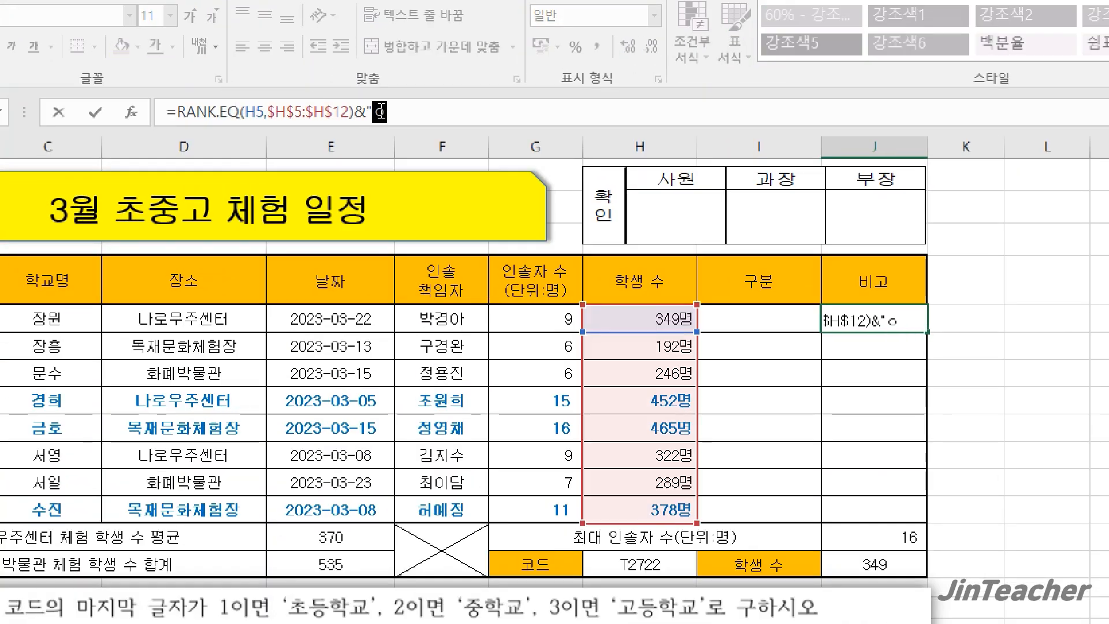
pyautogui.write('"')
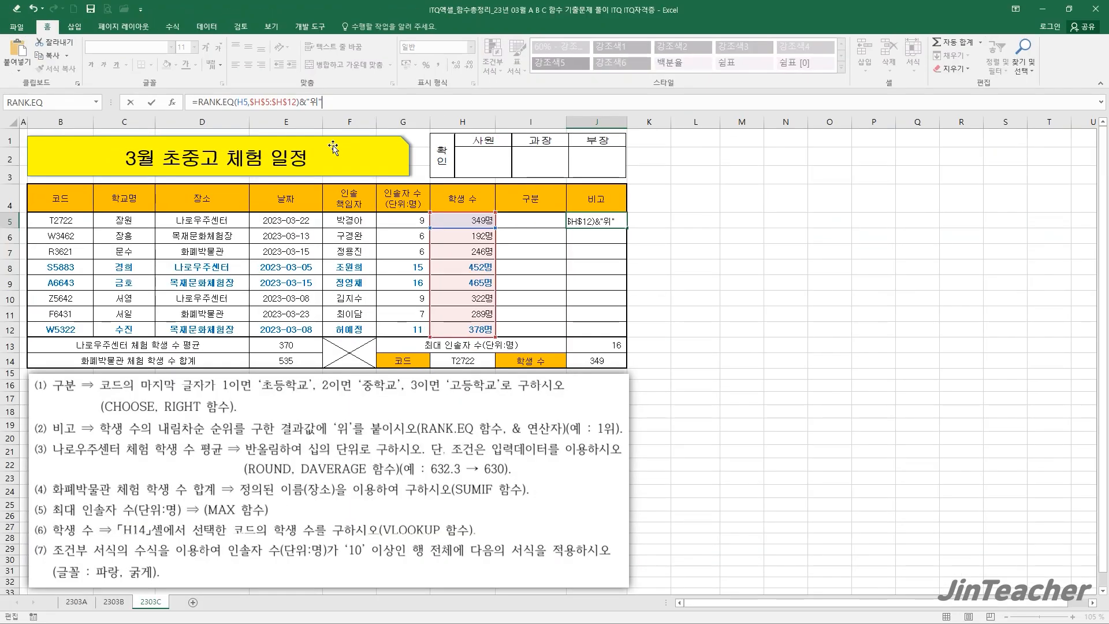
pyautogui.hotkey('ctrl', 'Return')
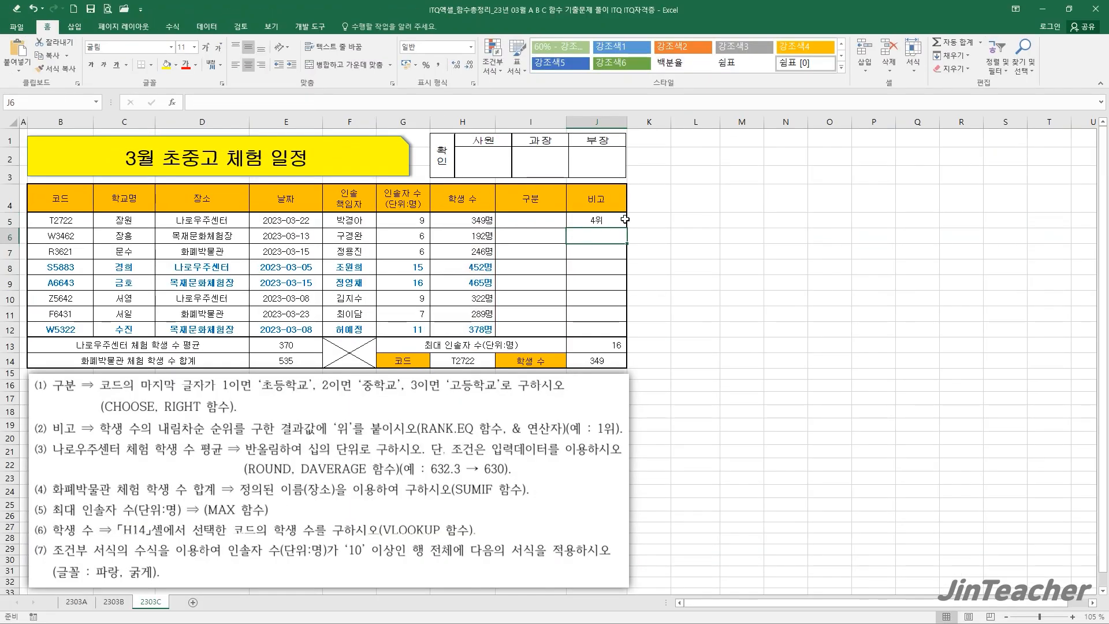
pyautogui.moveTo(627, 227); pyautogui.dragTo(627, 337)
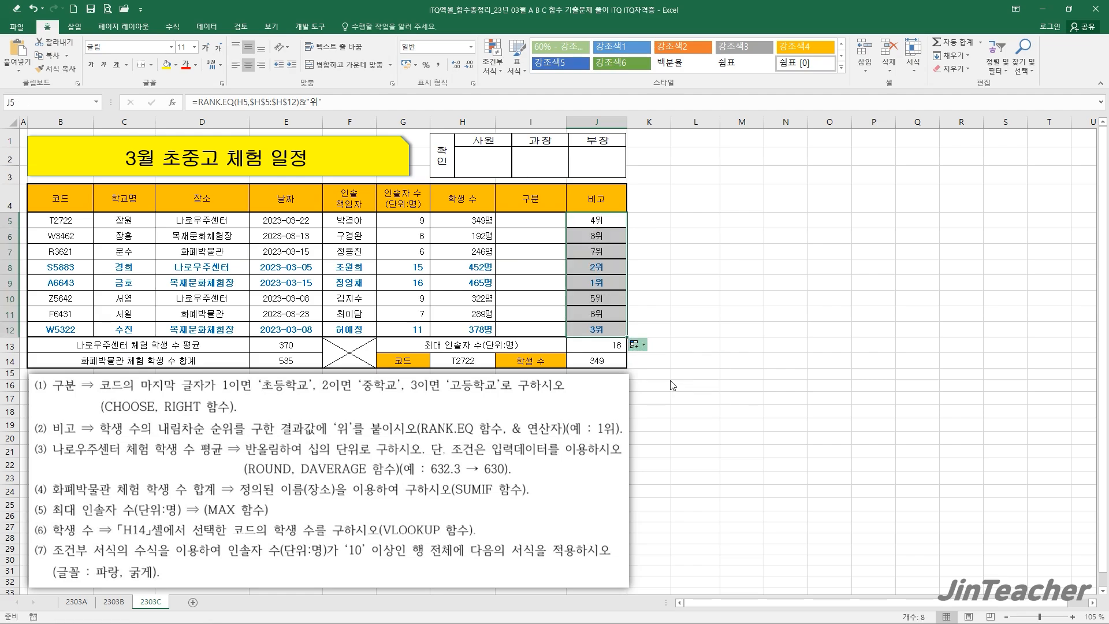
pyautogui.click(611, 328)
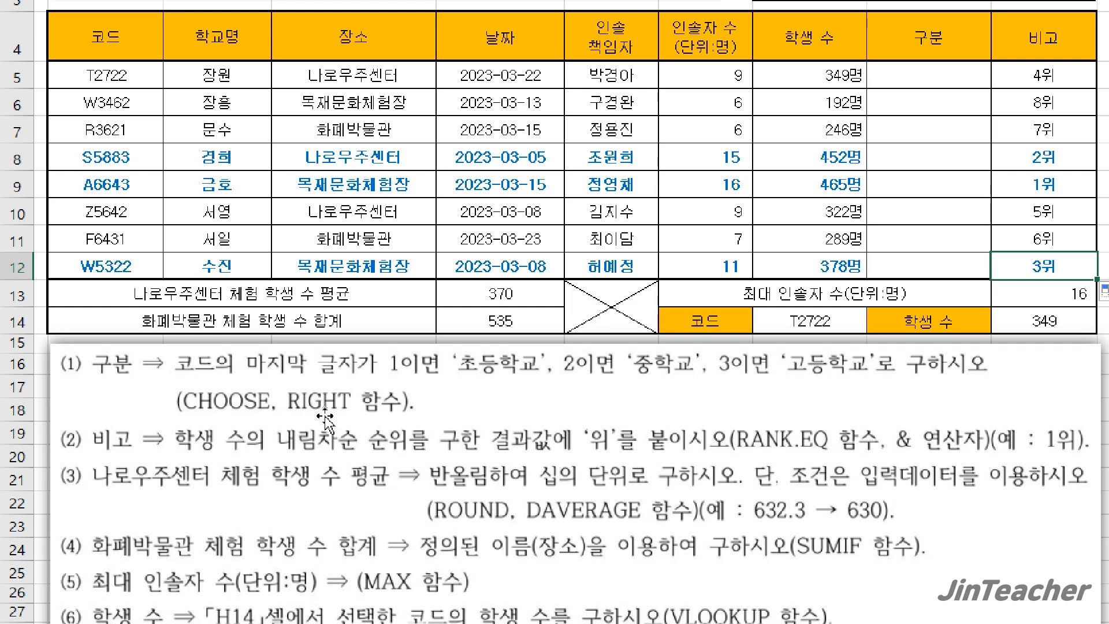
# Insert the RIGHT function in I5, the first cell of the 구분 column
pyautogui.scroll(1, 126, 109)
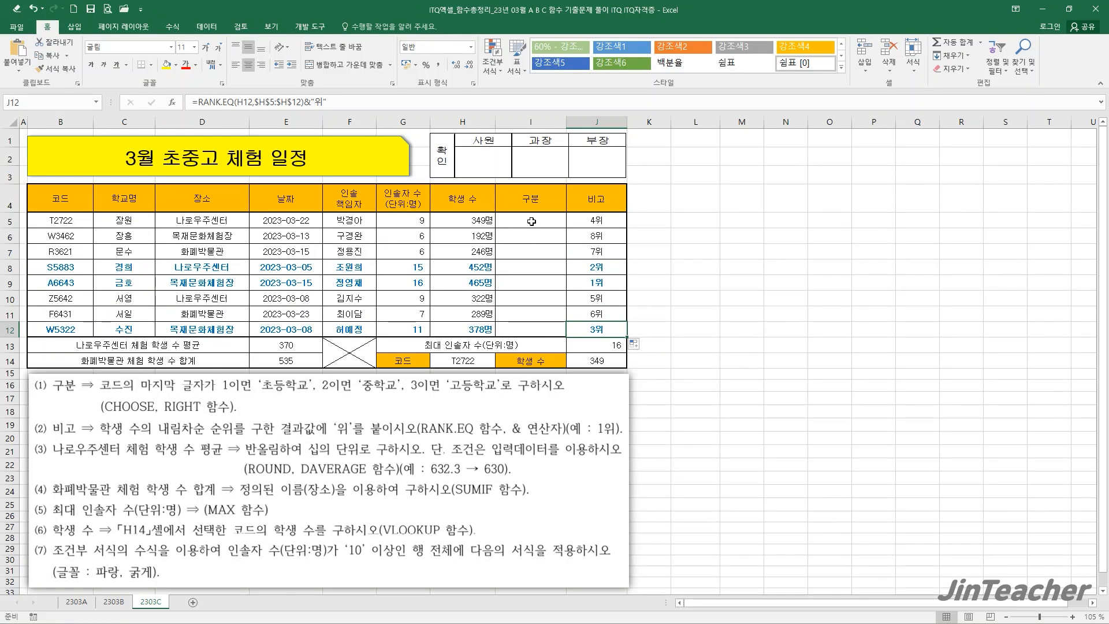
pyautogui.click(531, 221)
pyautogui.click(175, 101)
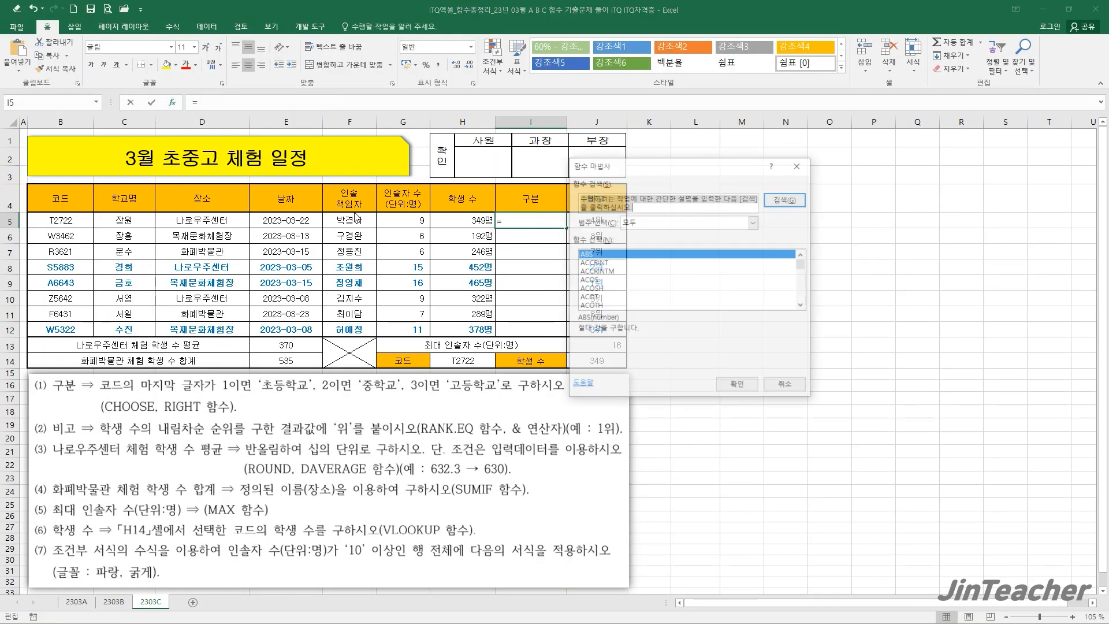
pyautogui.click(613, 273)
pyautogui.press('r')
pyautogui.scroll(-5, 633, 280)
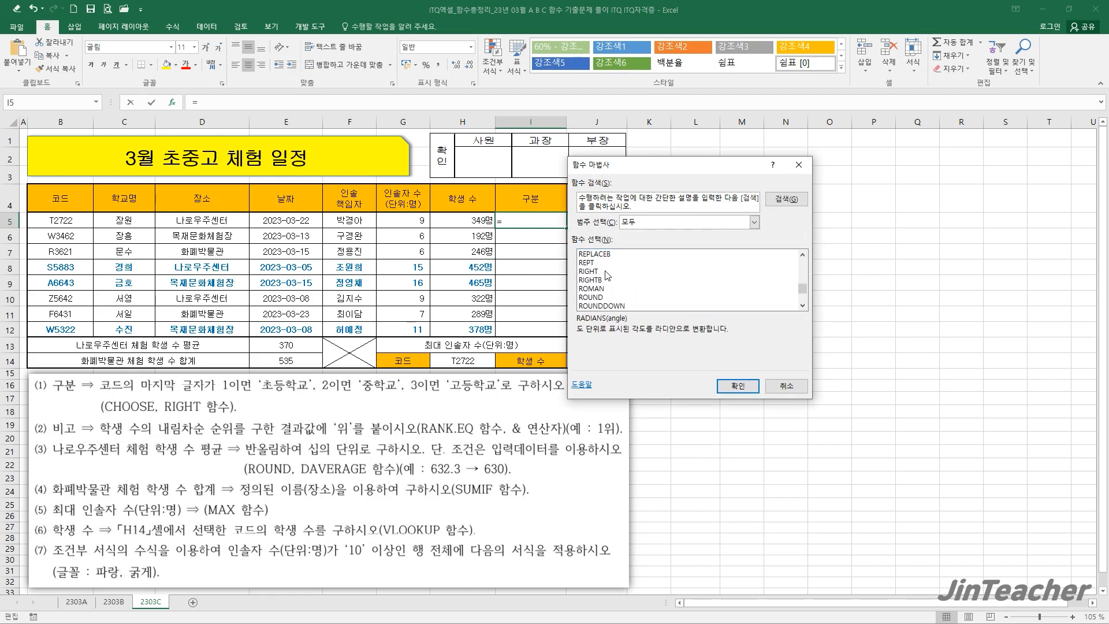
pyautogui.click(605, 270)
pyautogui.click(736, 385)
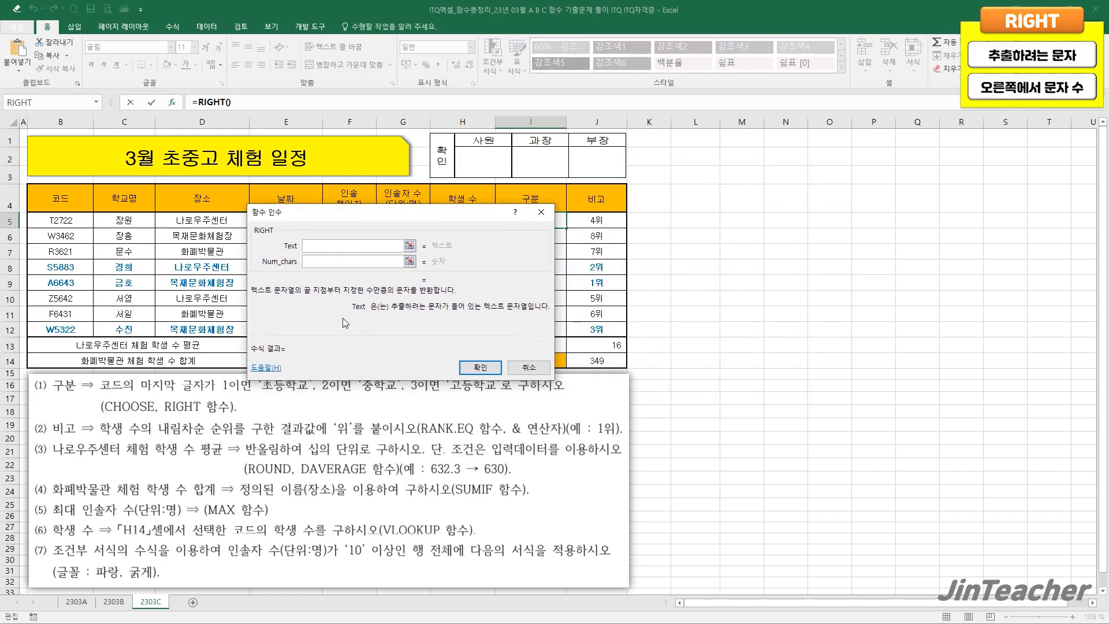
# Set RIGHT's Text to B5 and Num_chars to 1, and accept the function
pyautogui.moveTo(342, 317); pyautogui.dragTo(263, 300)
pyautogui.click(64, 222)
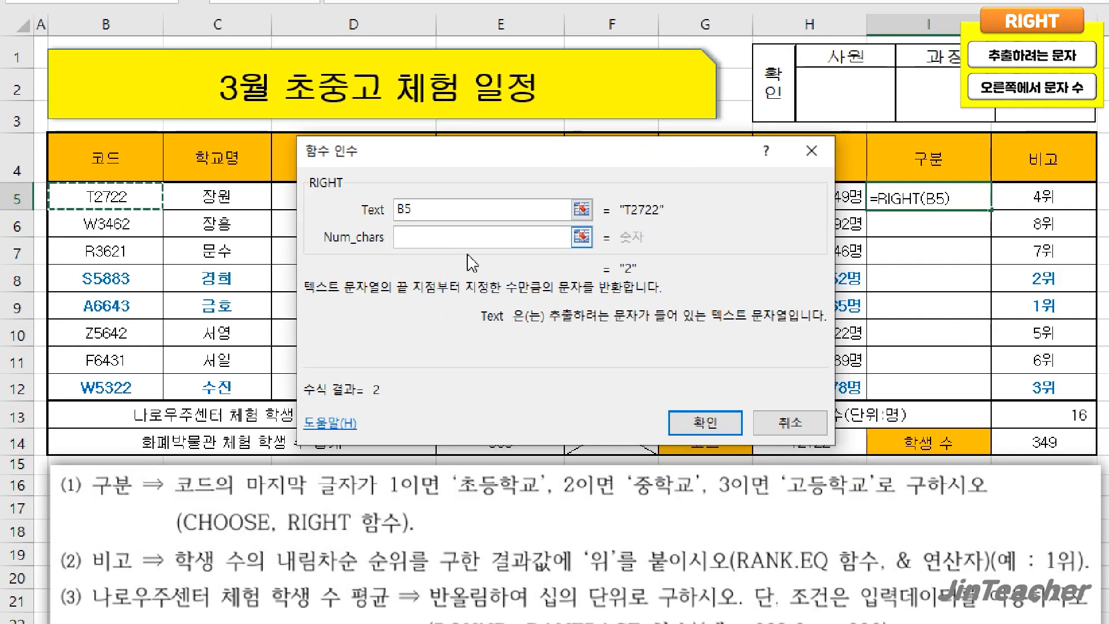
pyautogui.click(482, 239)
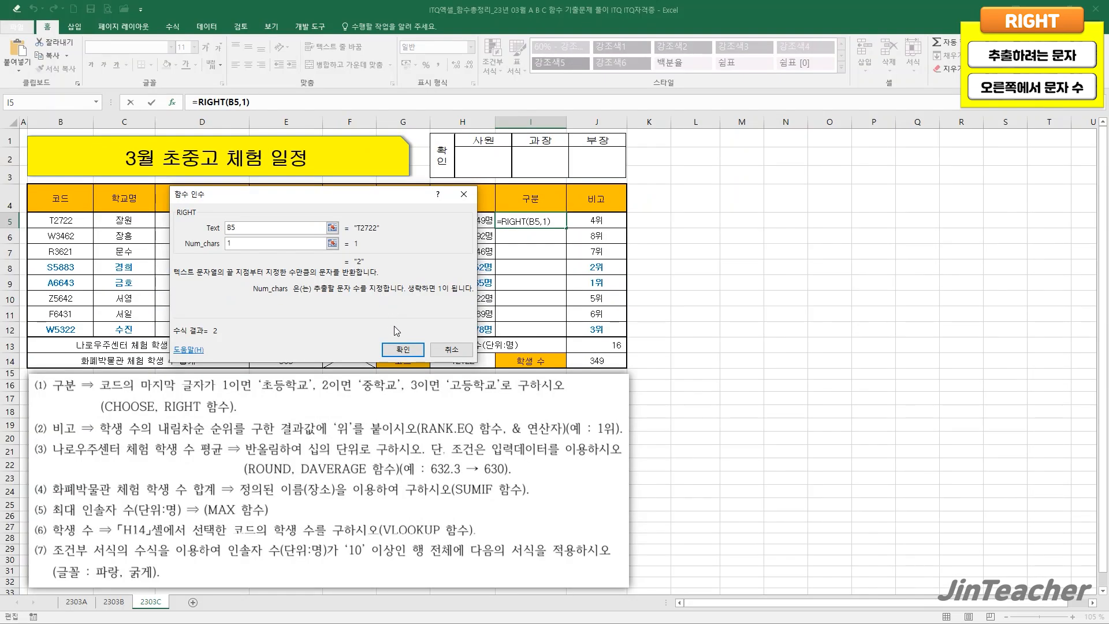
pyautogui.click(400, 349)
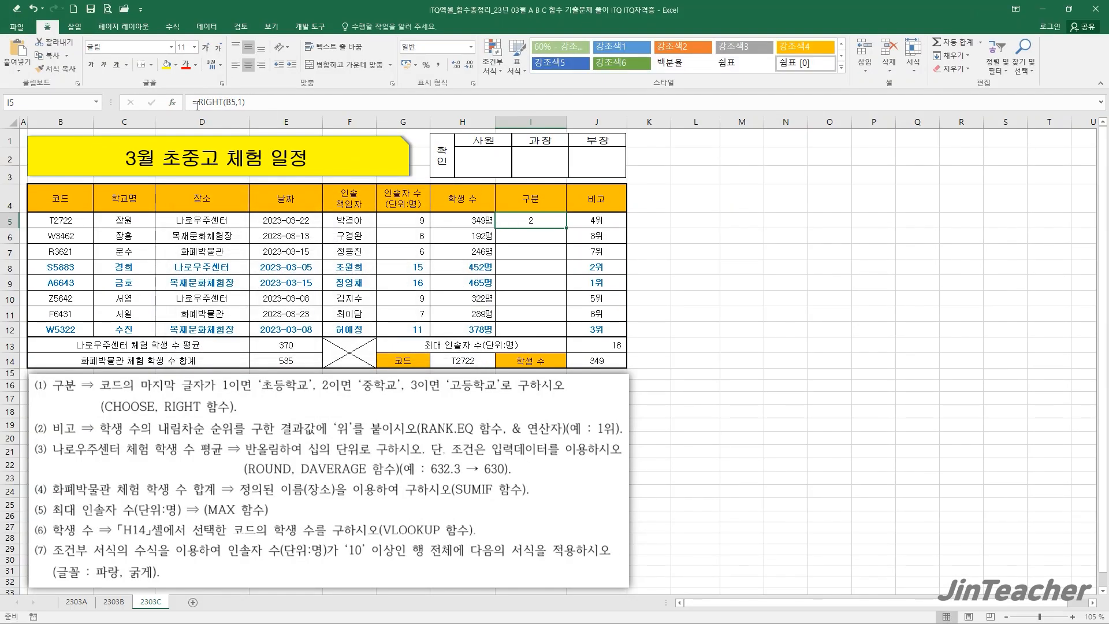
# Cut RIGHT(B5,1) out of the formula in I5, keeping the equals sign, and insert the CHOOSE function in its place
pyautogui.moveTo(196, 102); pyautogui.dragTo(245, 102)
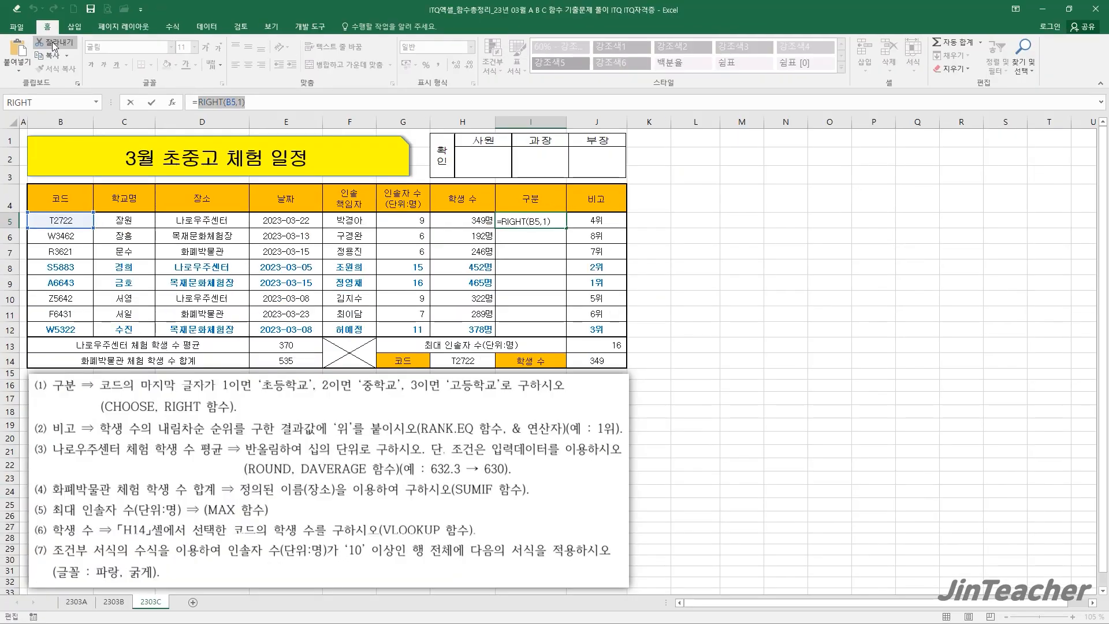
pyautogui.click(95, 73)
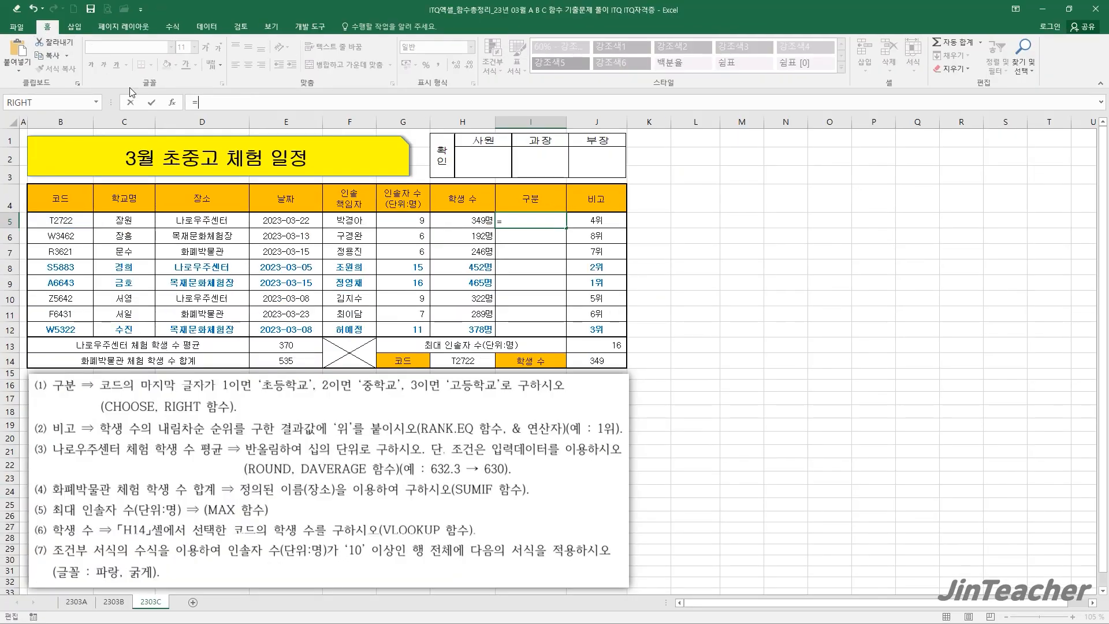
pyautogui.click(175, 106)
pyautogui.click(393, 276)
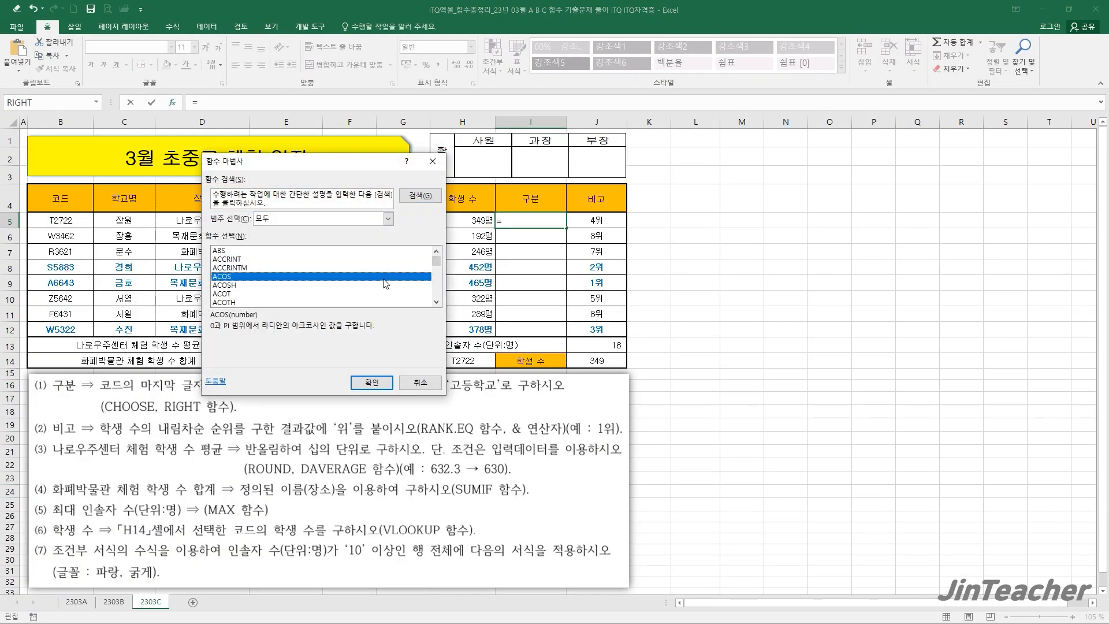
pyautogui.press('c')
pyautogui.scroll(-1, 352, 286)
pyautogui.scroll(-5, 348, 290)
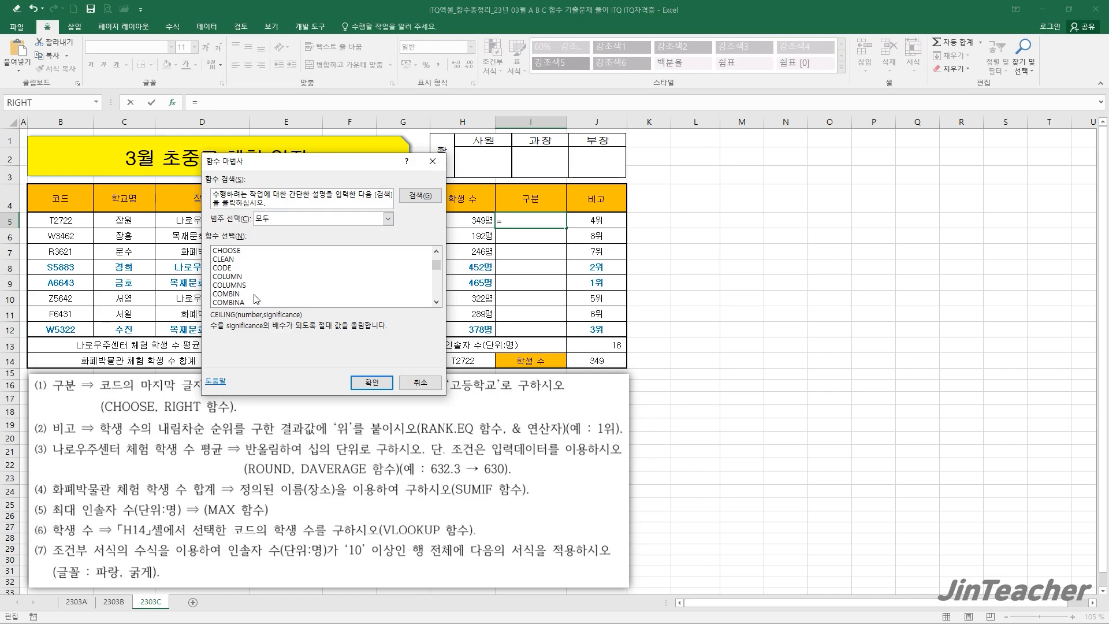
pyautogui.click(234, 251)
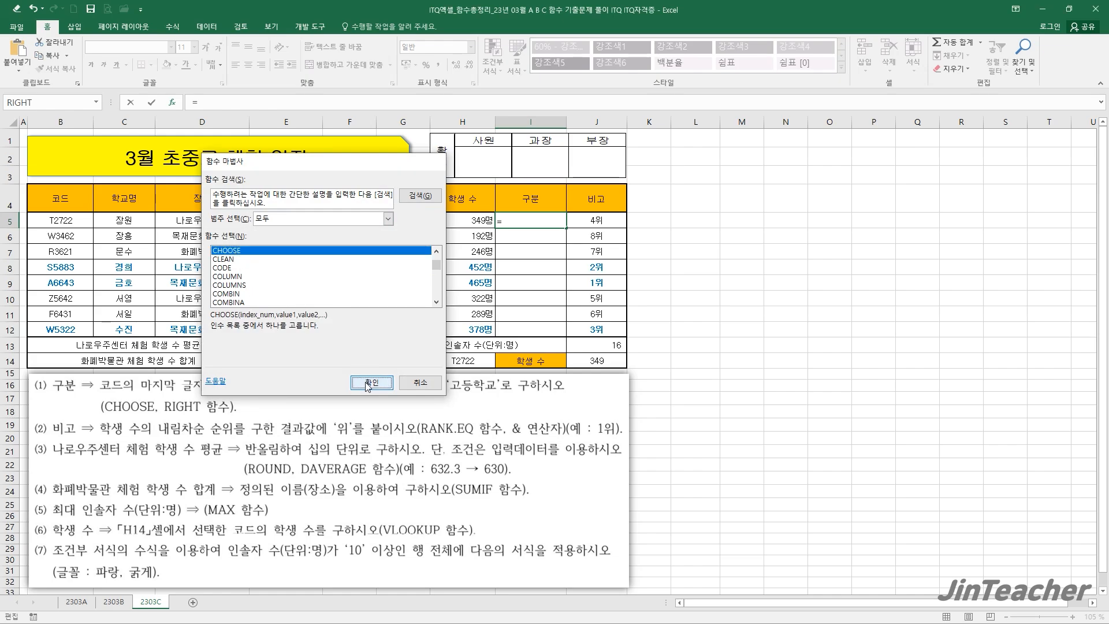
pyautogui.click(372, 382)
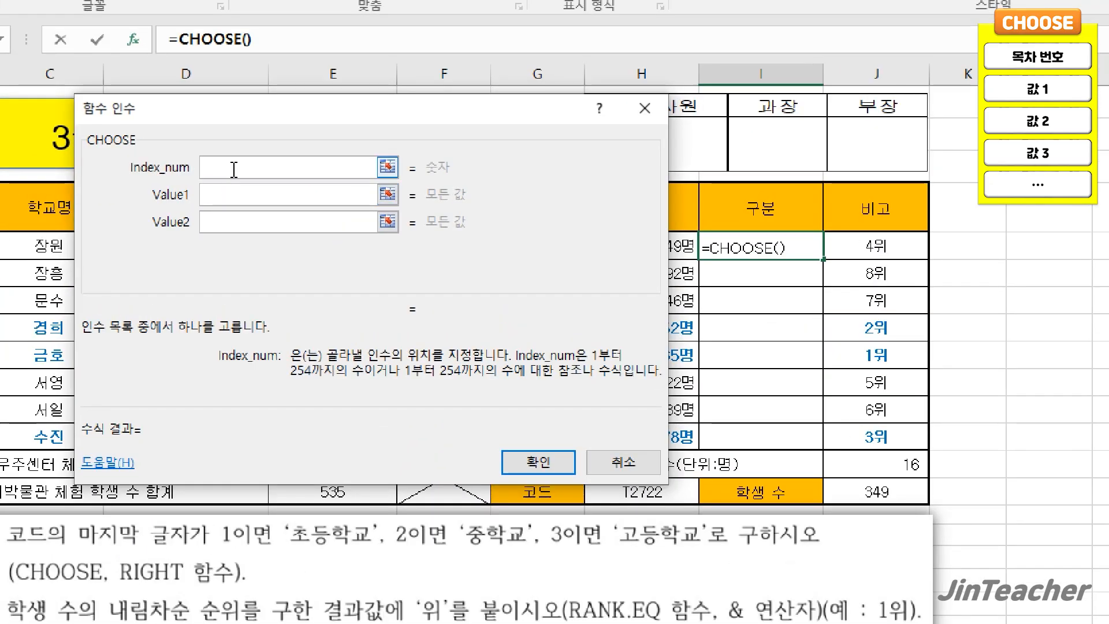
# Paste RIGHT(B5,1) as CHOOSE's Index_num, set Value1 to "초등학교", Value2 to "중학교" and Value3 to "고등학교", and accept the function
pyautogui.rightClick(234, 165)
pyautogui.click(243, 220)
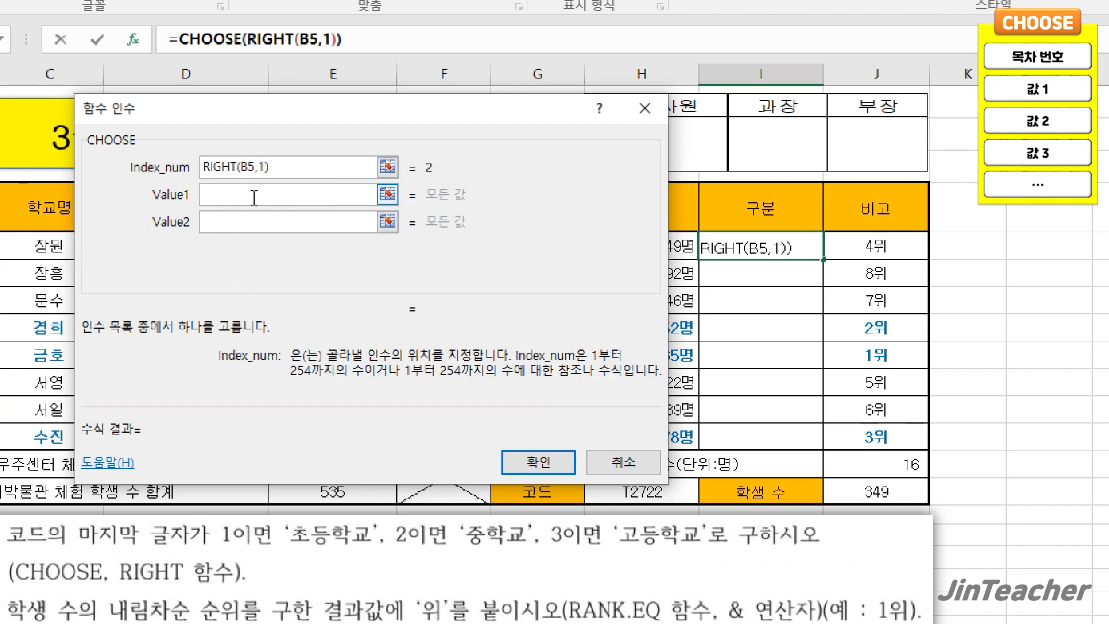
pyautogui.click(254, 197)
pyautogui.write('초등학교')
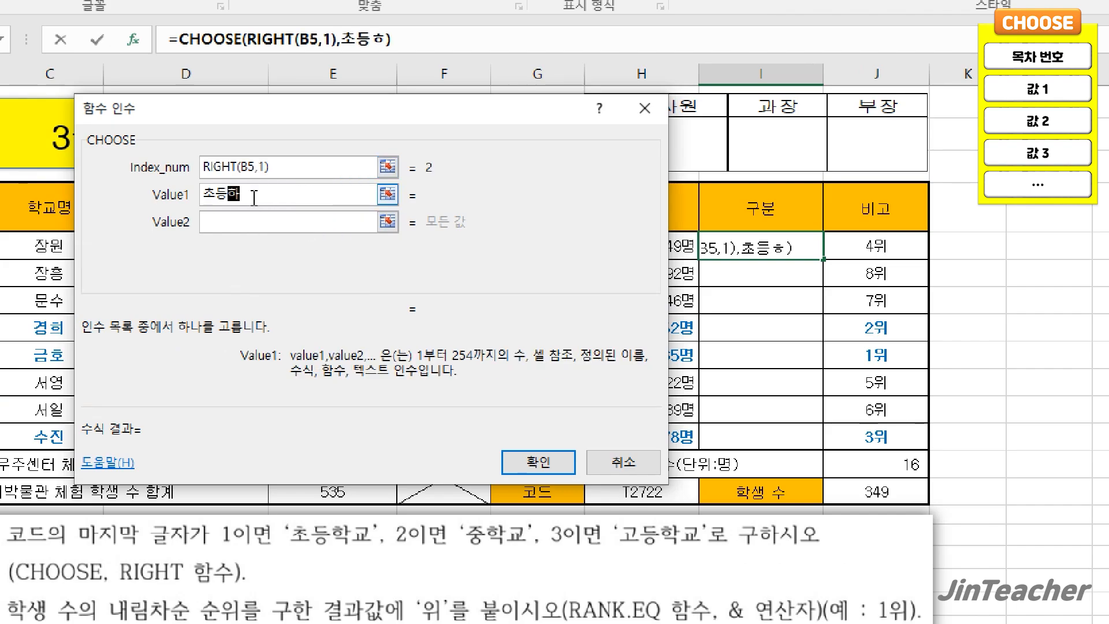
pyautogui.press('Tab')
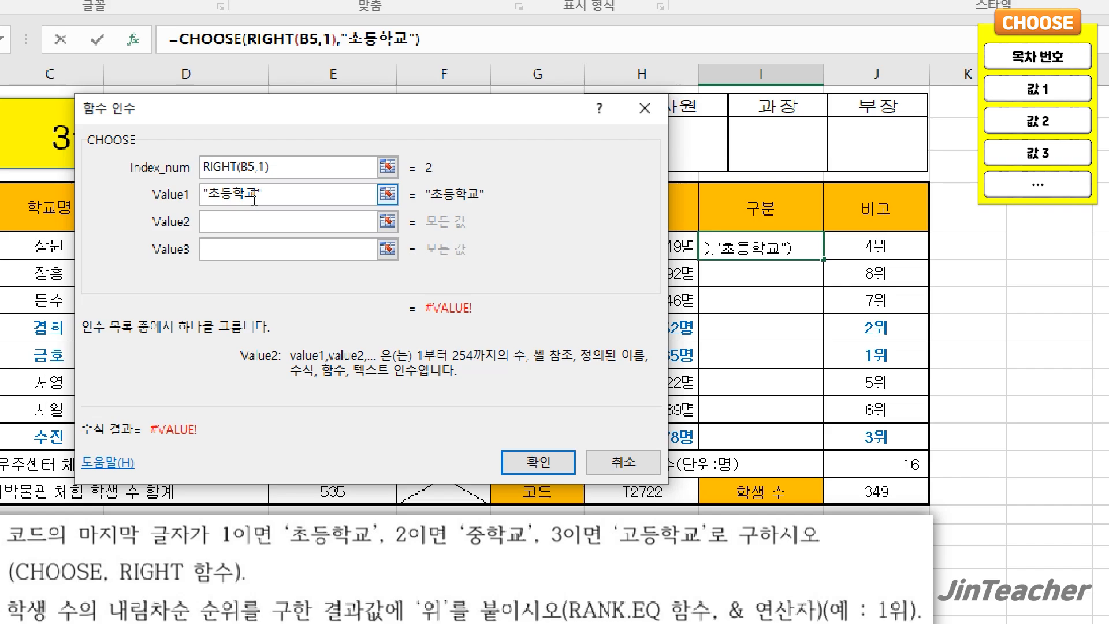
pyautogui.write('중학교')
pyautogui.press('Tab')
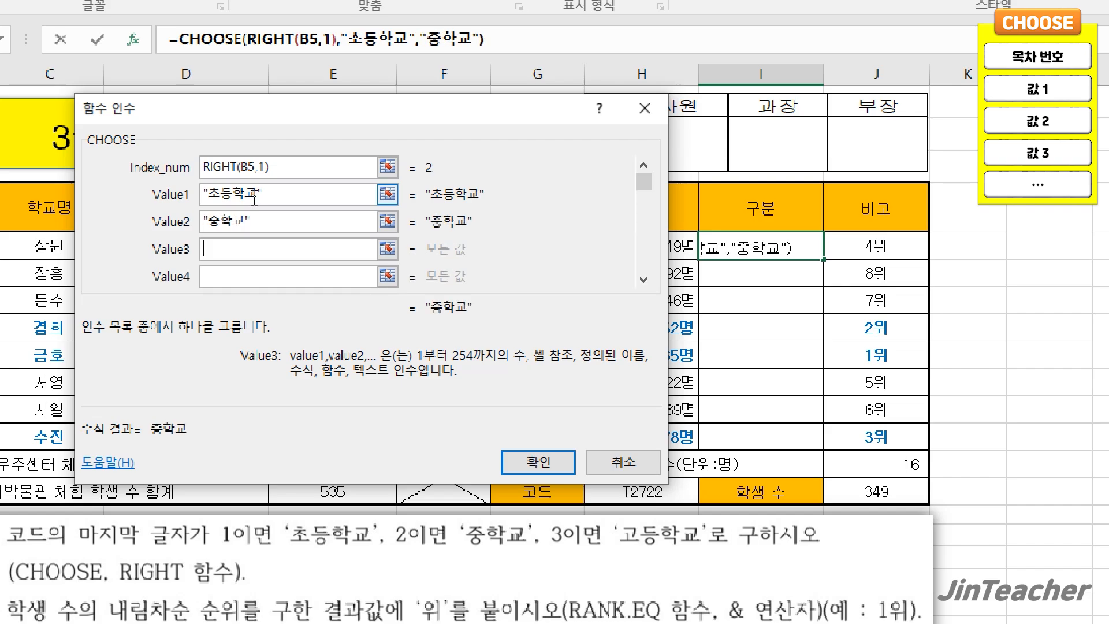
pyautogui.write('고등학교')
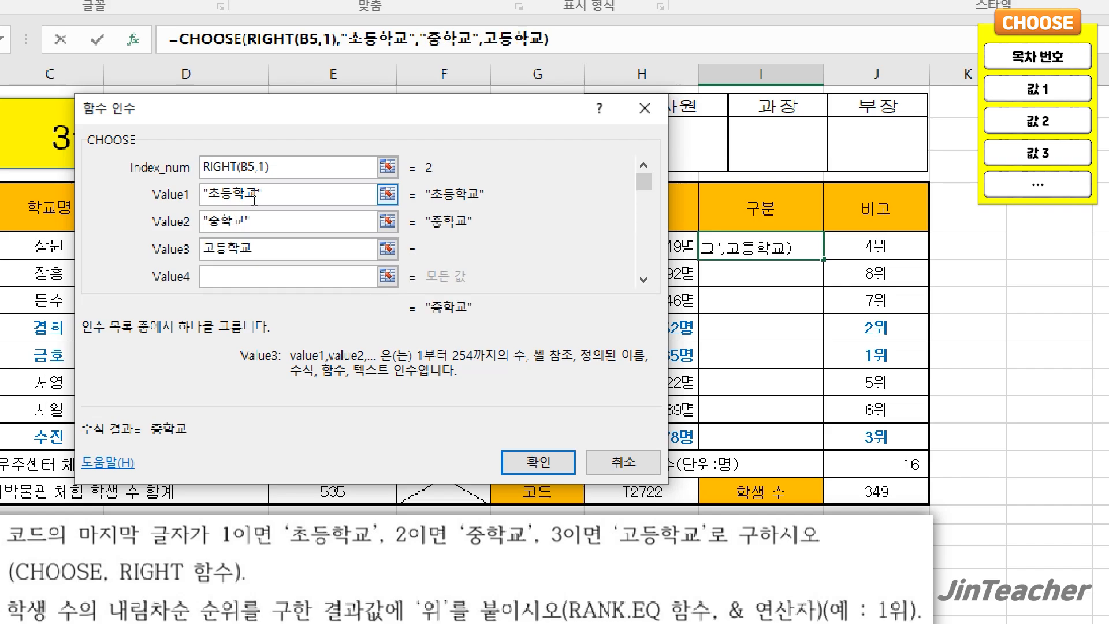
pyautogui.click(287, 226)
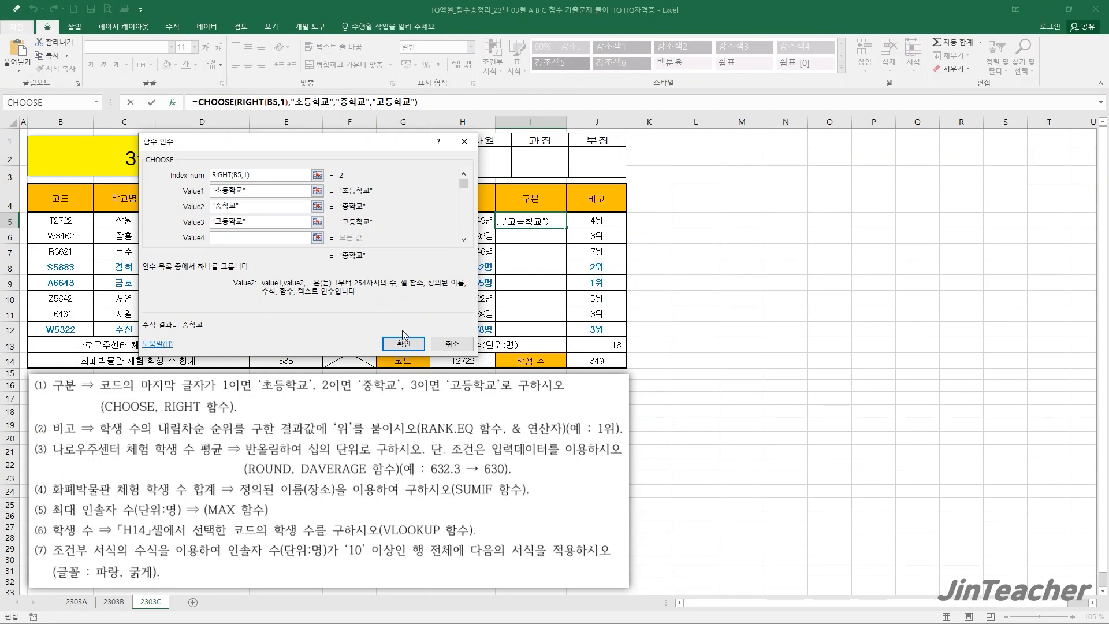
pyautogui.click(538, 462)
# Fill the CHOOSE formula from I5 down through I12 without formatting
pyautogui.moveTo(568, 228); pyautogui.dragTo(549, 332)
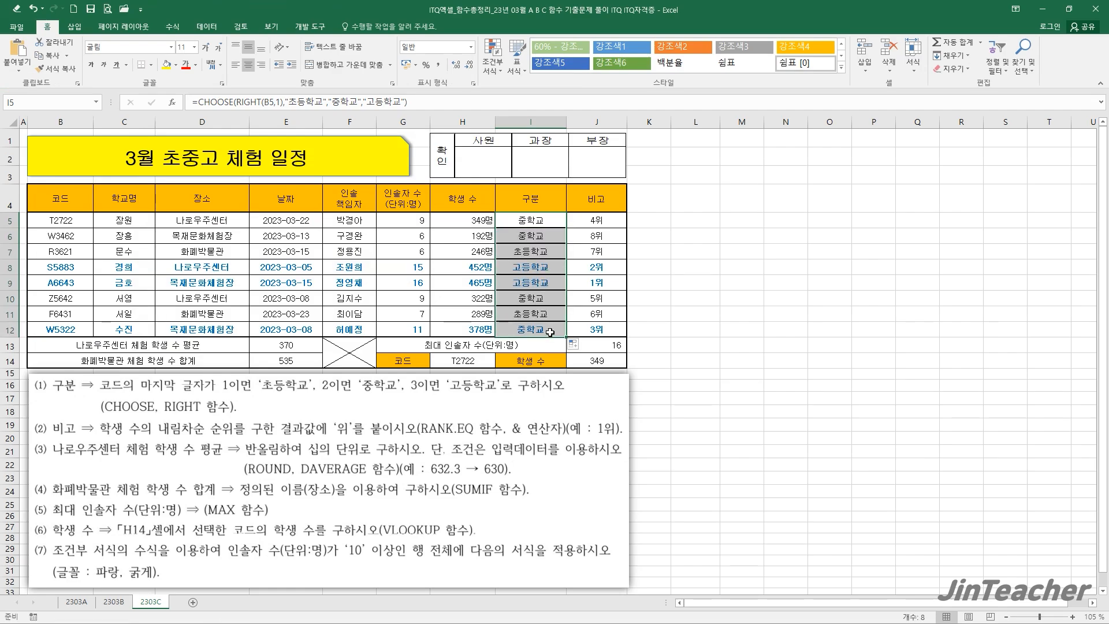
pyautogui.click(574, 346)
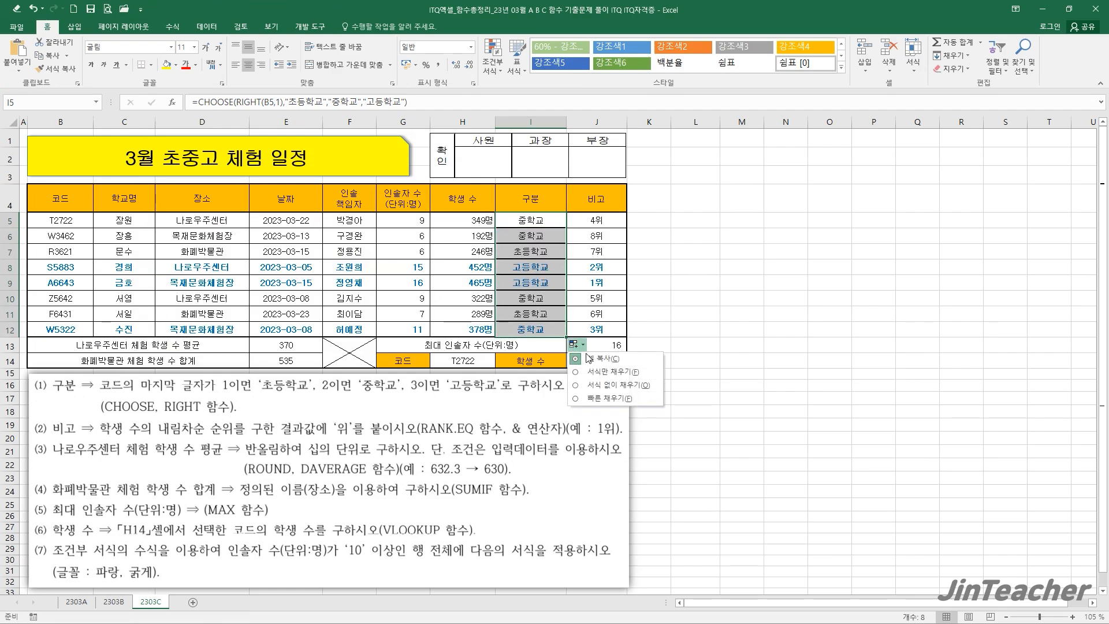
pyautogui.click(619, 390)
pyautogui.click(552, 330)
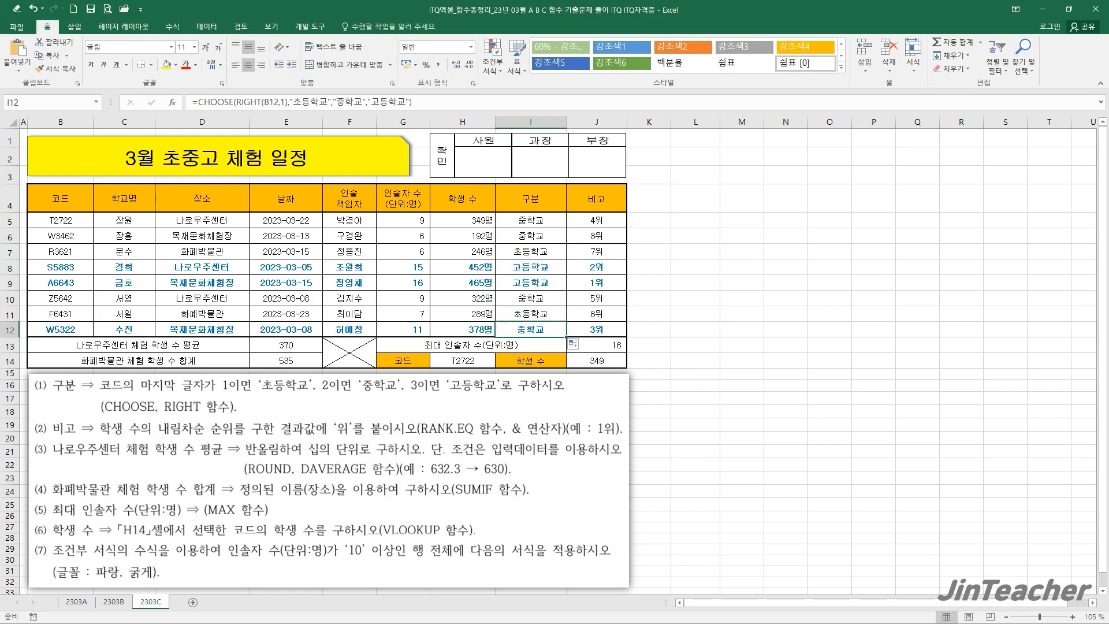
pyautogui.click(607, 272)
# Right-align the result cells E13:E14 and J13:J14 and apply the comma style to them
pyautogui.moveTo(289, 342); pyautogui.dragTo(295, 359)
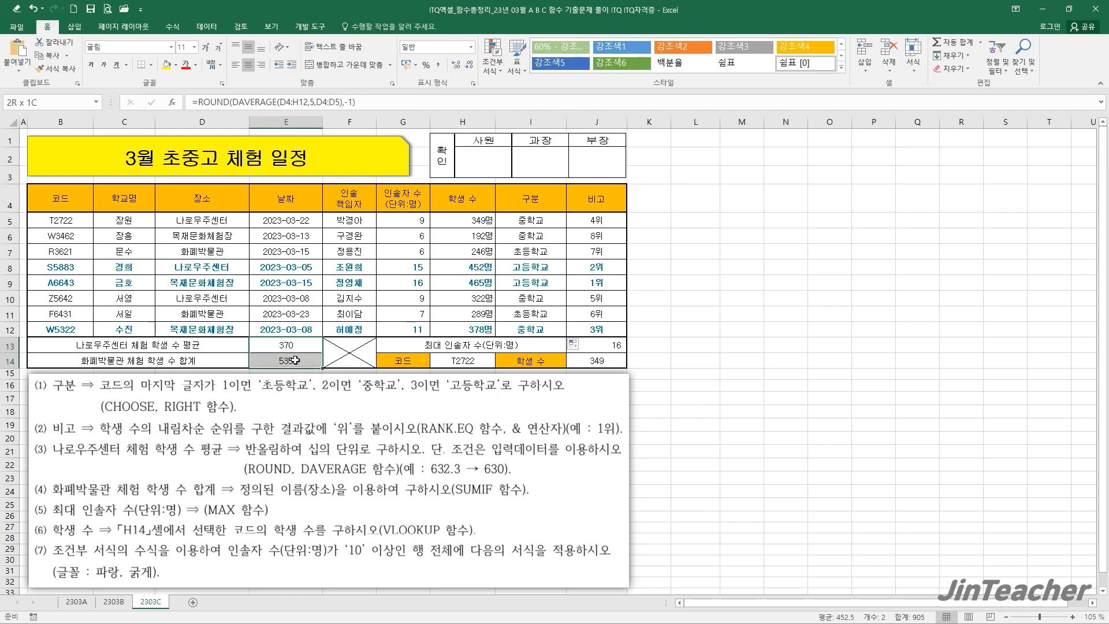
pyautogui.keyDown('ctrl'); pyautogui.moveTo(605, 345); pyautogui.dragTo(614, 359); pyautogui.keyUp('ctrl')
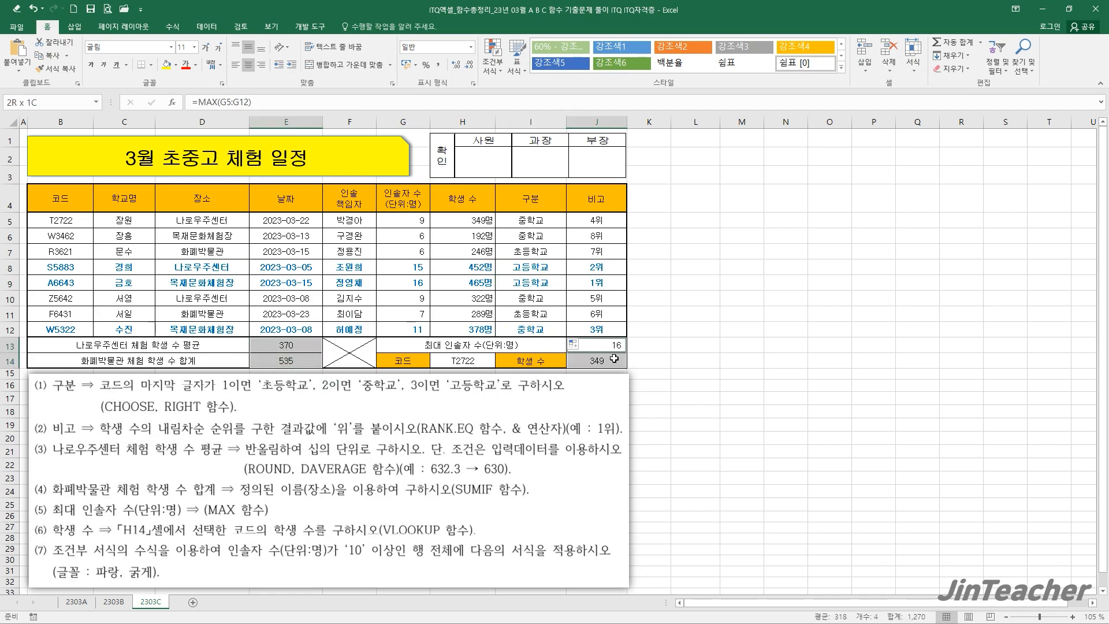
pyautogui.click(261, 69)
pyautogui.click(438, 69)
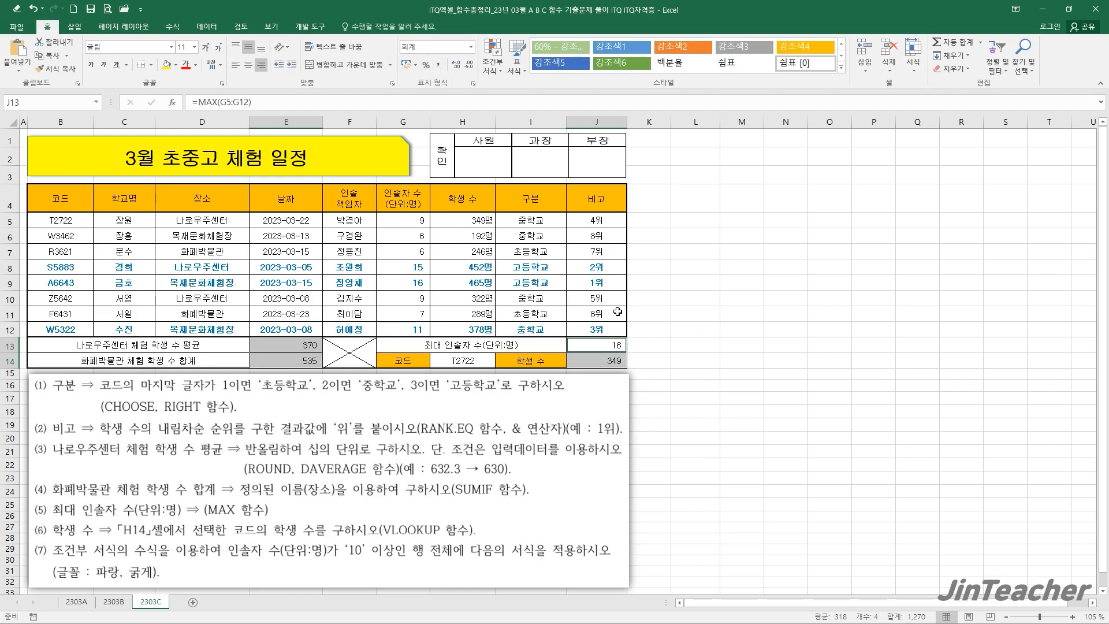
pyautogui.click(607, 341)
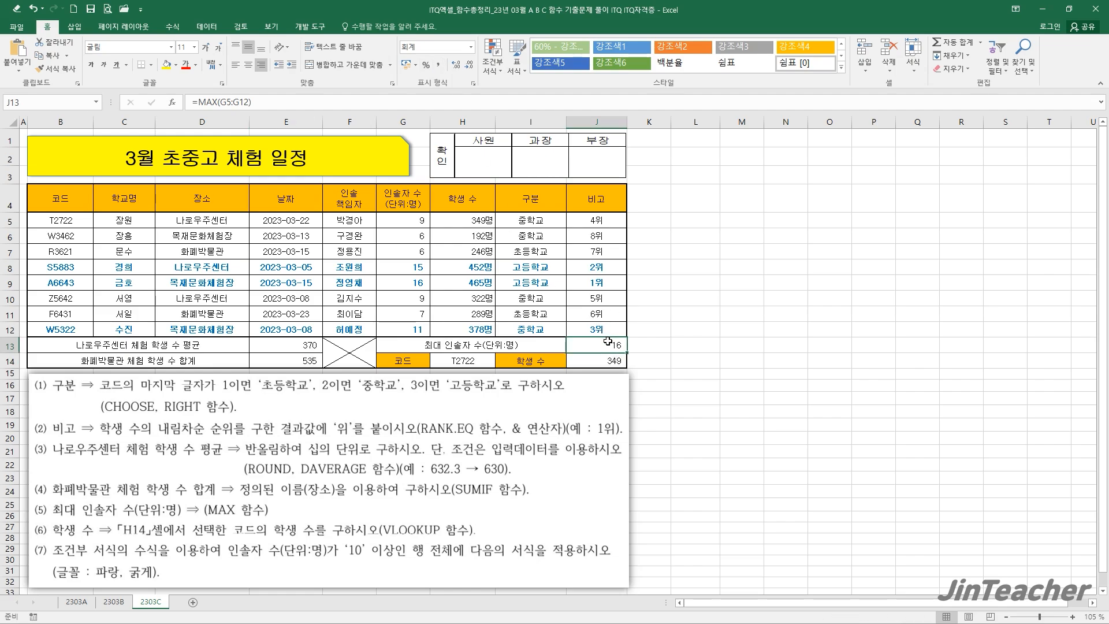